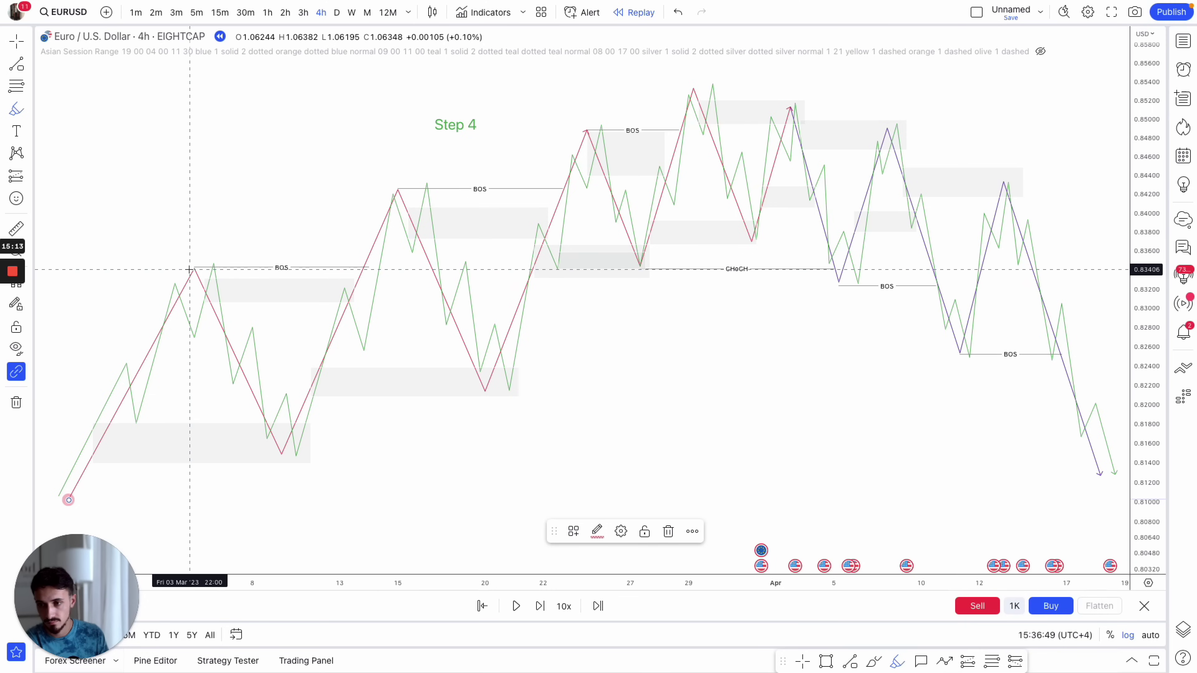
- Highlight the uptrend's four swing highs and three swing lows along the red structure line with the Highlighter
{"action": "left_click_drag", "start_coordinate": [179, 266], "coordinate": [224, 259]}
{"action": "mouse_move", "coordinate": [262, 457]}
{"action": "left_mouse_down"}
{"action": "mouse_move", "coordinate": [286, 465]}
{"action": "mouse_move", "coordinate": [309, 454]}
{"action": "left_mouse_up"}
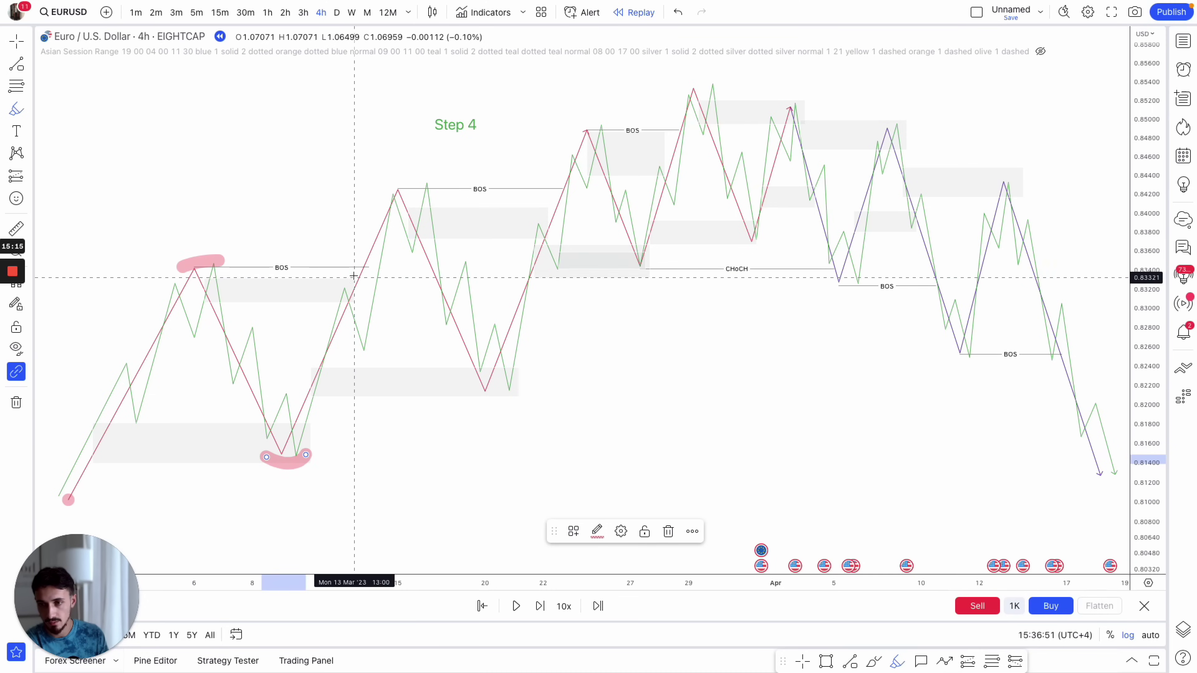
{"action": "left_click_drag", "start_coordinate": [381, 186], "coordinate": [415, 185]}
{"action": "left_click_drag", "start_coordinate": [463, 392], "coordinate": [504, 383]}
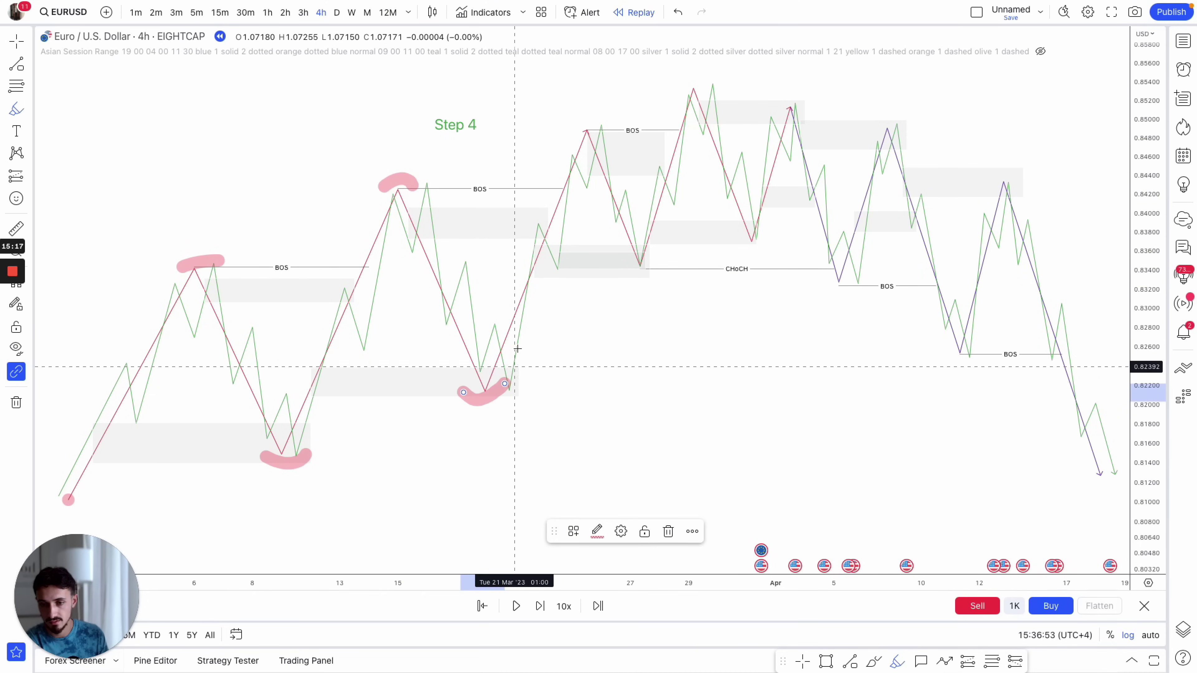
{"action": "mouse_move", "coordinate": [561, 124]}
{"action": "left_mouse_down"}
{"action": "mouse_move", "coordinate": [595, 125]}
{"action": "mouse_move", "coordinate": [611, 140]}
{"action": "left_mouse_up"}
{"action": "left_click_drag", "start_coordinate": [623, 271], "coordinate": [660, 256]}
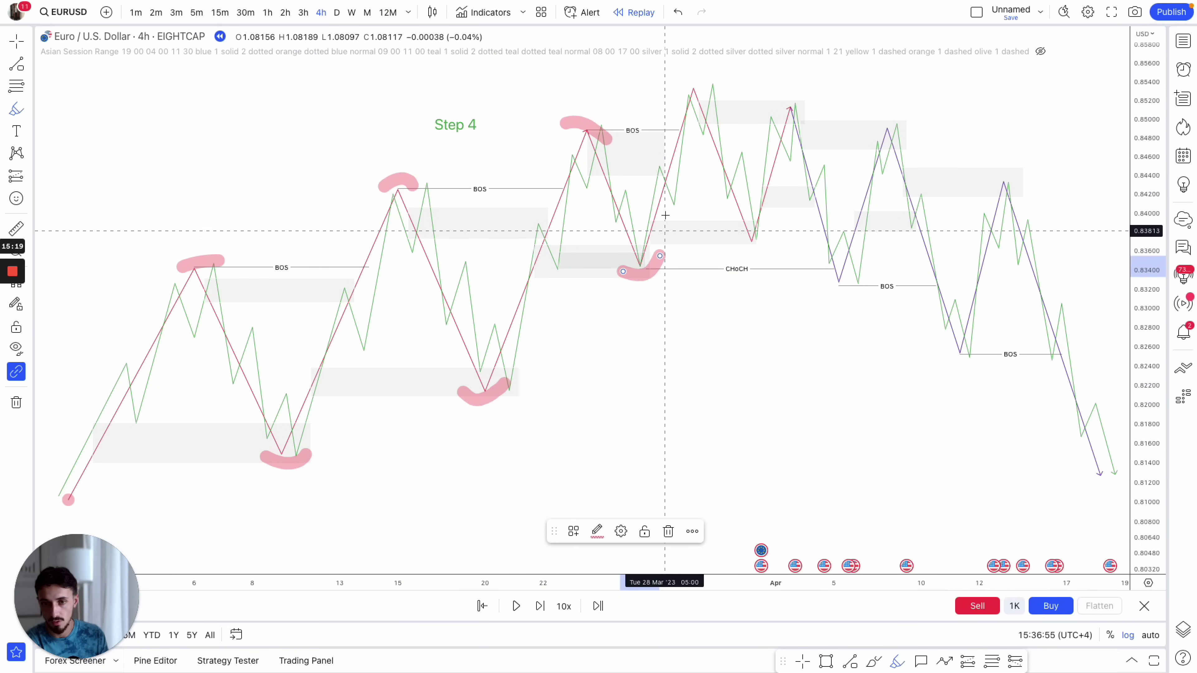
{"action": "left_click_drag", "start_coordinate": [675, 88], "coordinate": [718, 89]}
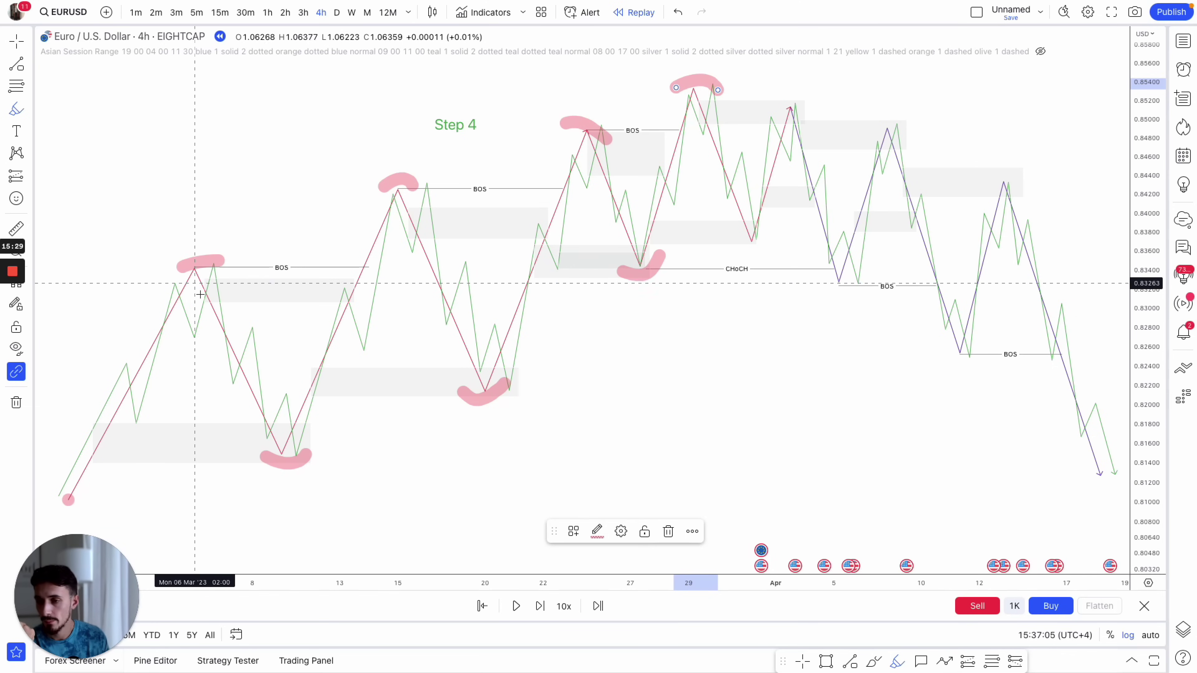
- Underline the minor low below the first swing high, then highlight the lowest grey zone's edges and circle the price reaction there
{"action": "left_click", "coordinate": [873, 661]}
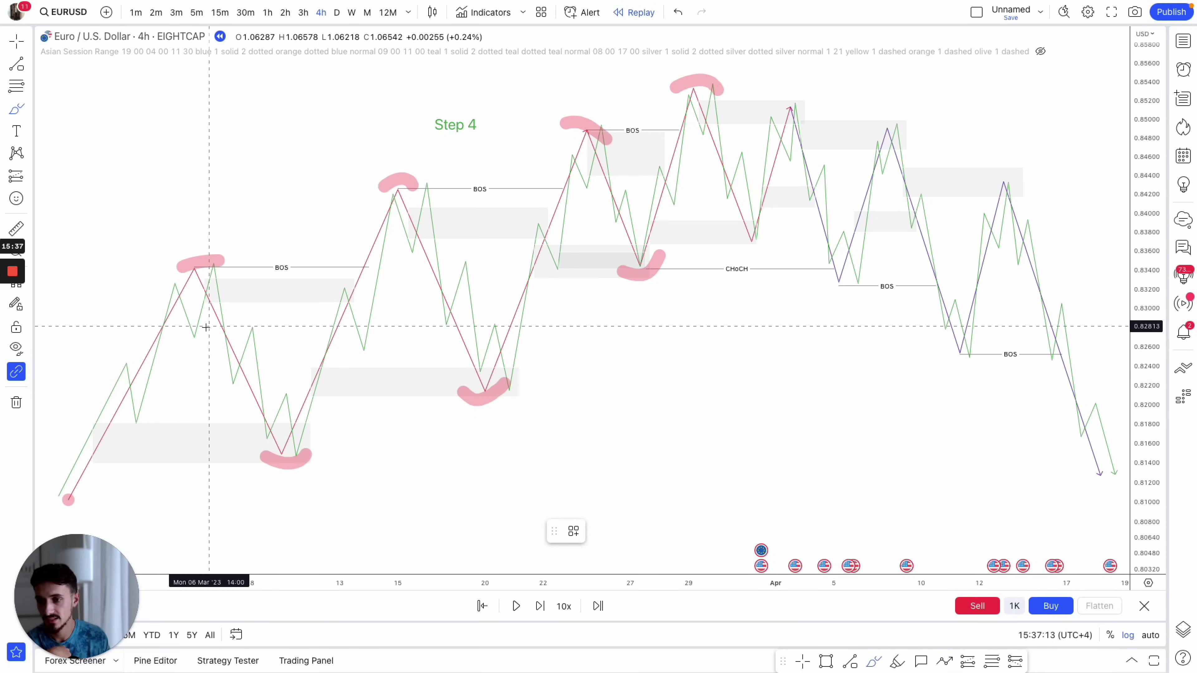
{"action": "left_click_drag", "start_coordinate": [191, 337], "coordinate": [225, 335]}
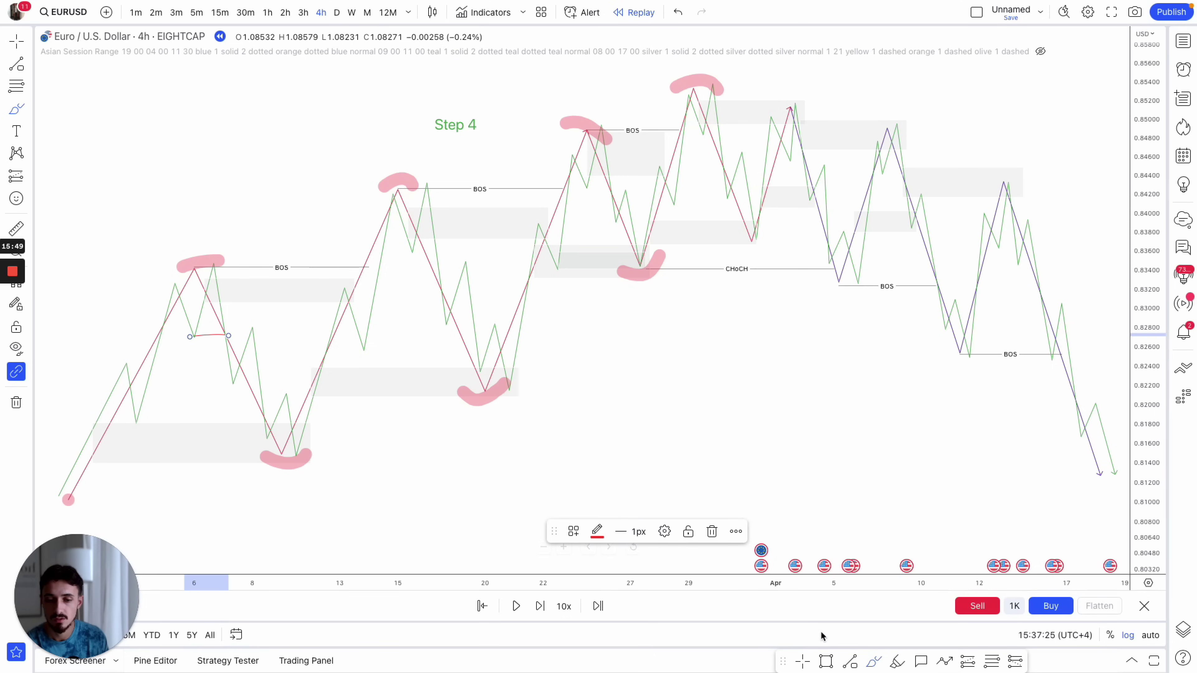
{"action": "left_click", "coordinate": [895, 662]}
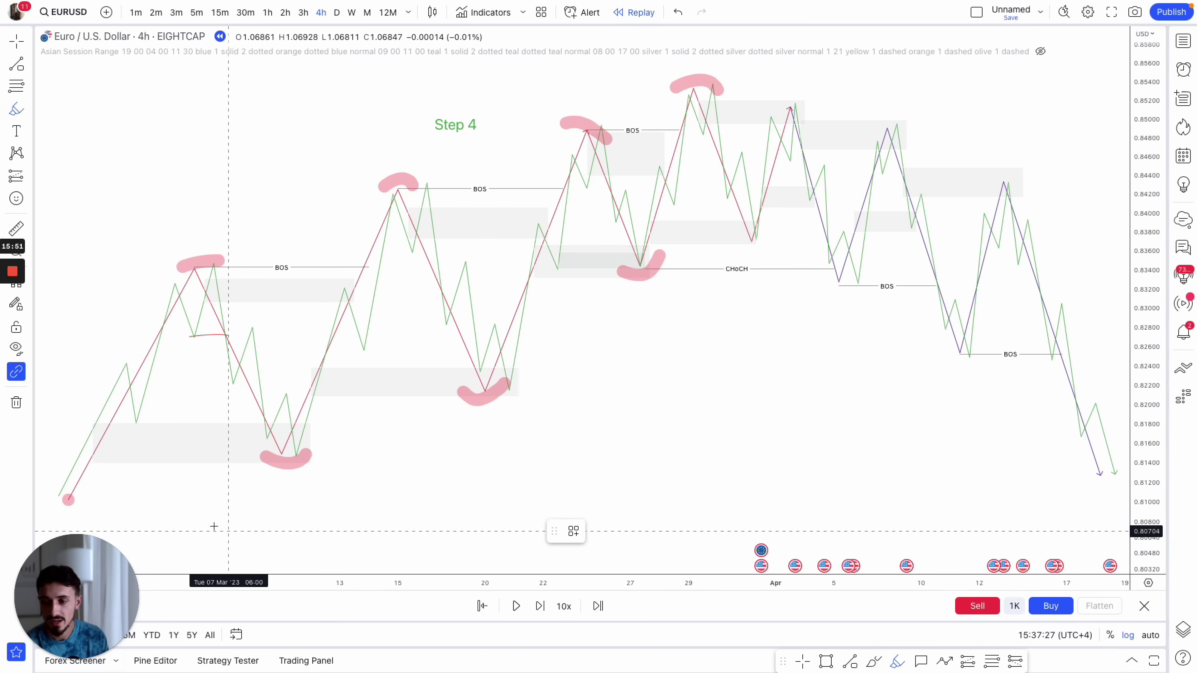
{"action": "left_click_drag", "start_coordinate": [91, 463], "coordinate": [190, 464]}
{"action": "left_click_drag", "start_coordinate": [94, 425], "coordinate": [184, 424]}
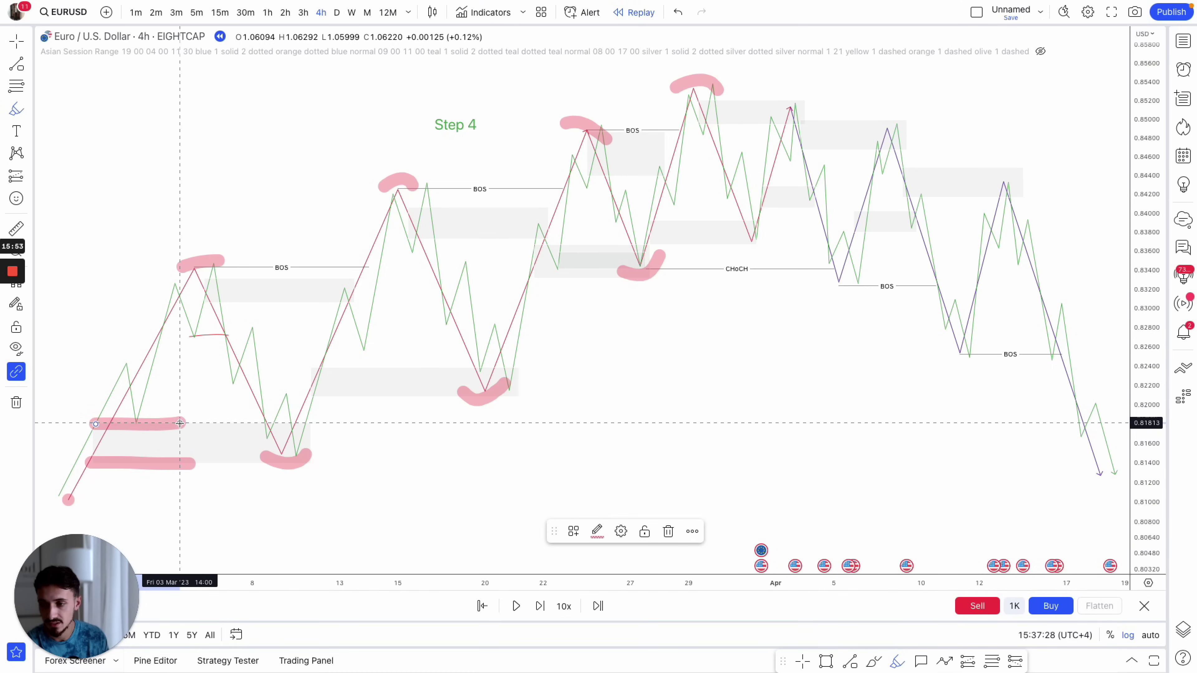
{"action": "mouse_move", "coordinate": [292, 461]}
{"action": "left_mouse_down"}
{"action": "mouse_move", "coordinate": [332, 384]}
{"action": "mouse_move", "coordinate": [236, 438]}
{"action": "mouse_move", "coordinate": [320, 449]}
{"action": "left_mouse_up"}
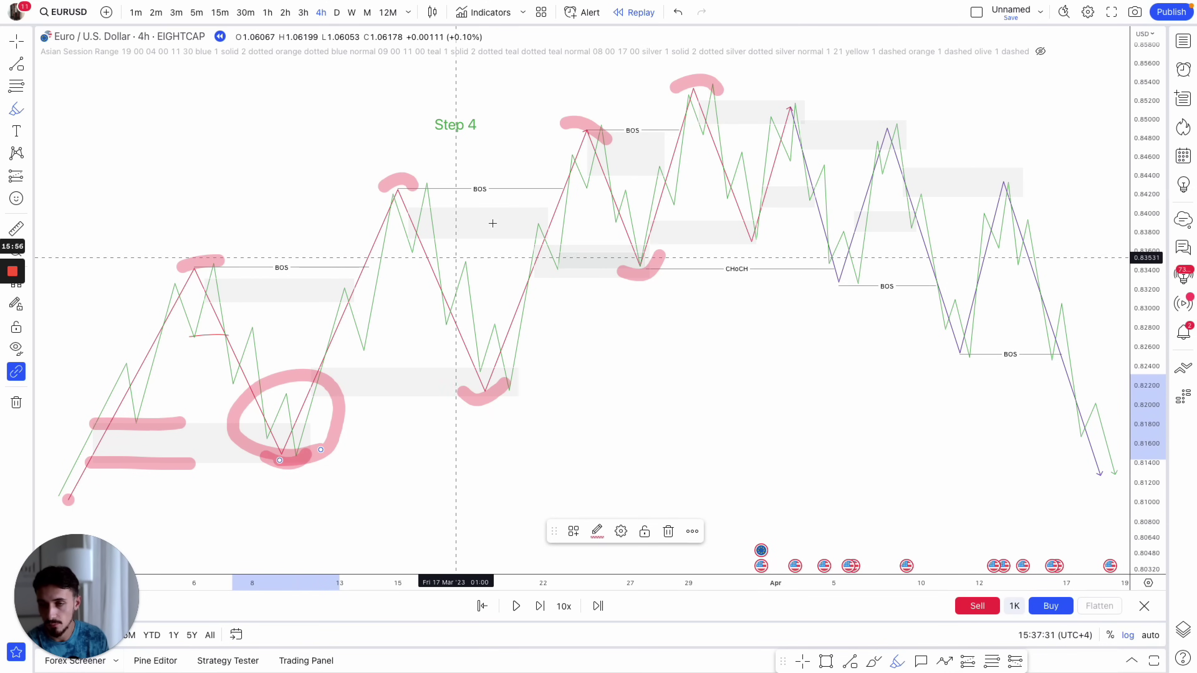
- Undo the latest minor-low, zone and circle strokes along with the highest peak's highlight
{"action": "left_click", "coordinate": [678, 12]}
{"action": "left_click", "coordinate": [678, 12]}
{"action": "left_click", "coordinate": [678, 12]}
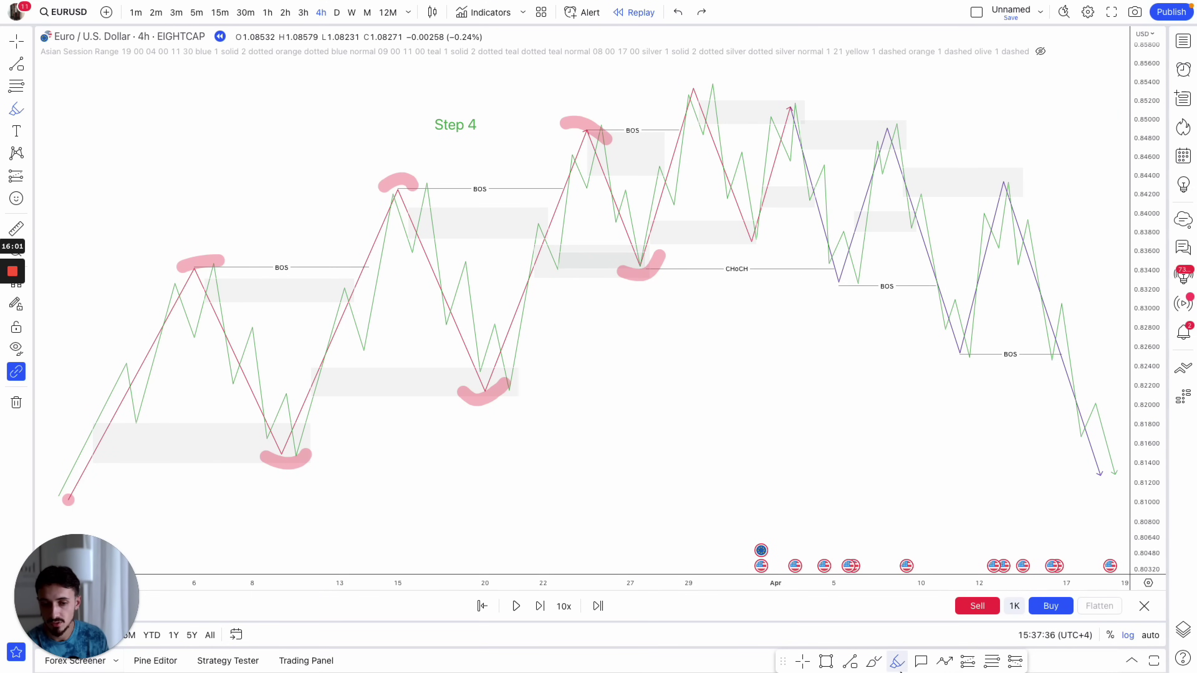
- Draw short horizontal brush lines at the minor low and the minor high beside the first swing low
{"action": "left_click", "coordinate": [873, 661]}
{"action": "left_click_drag", "start_coordinate": [267, 440], "coordinate": [306, 441]}
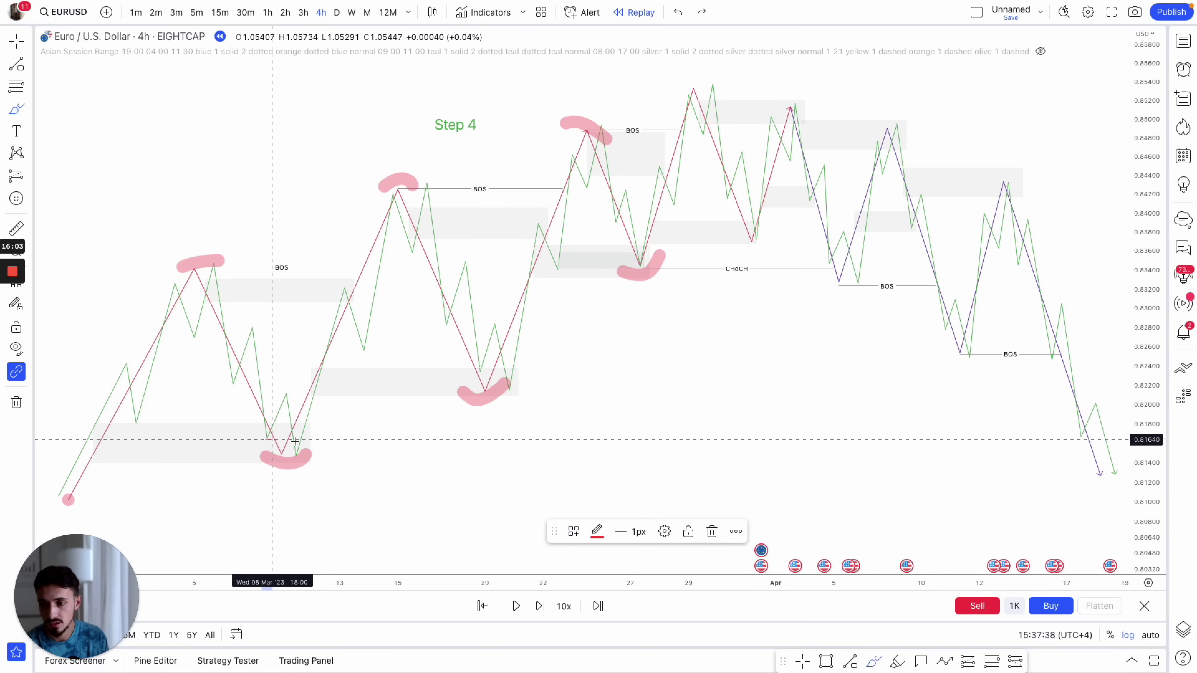
{"action": "left_click_drag", "start_coordinate": [285, 393], "coordinate": [330, 392]}
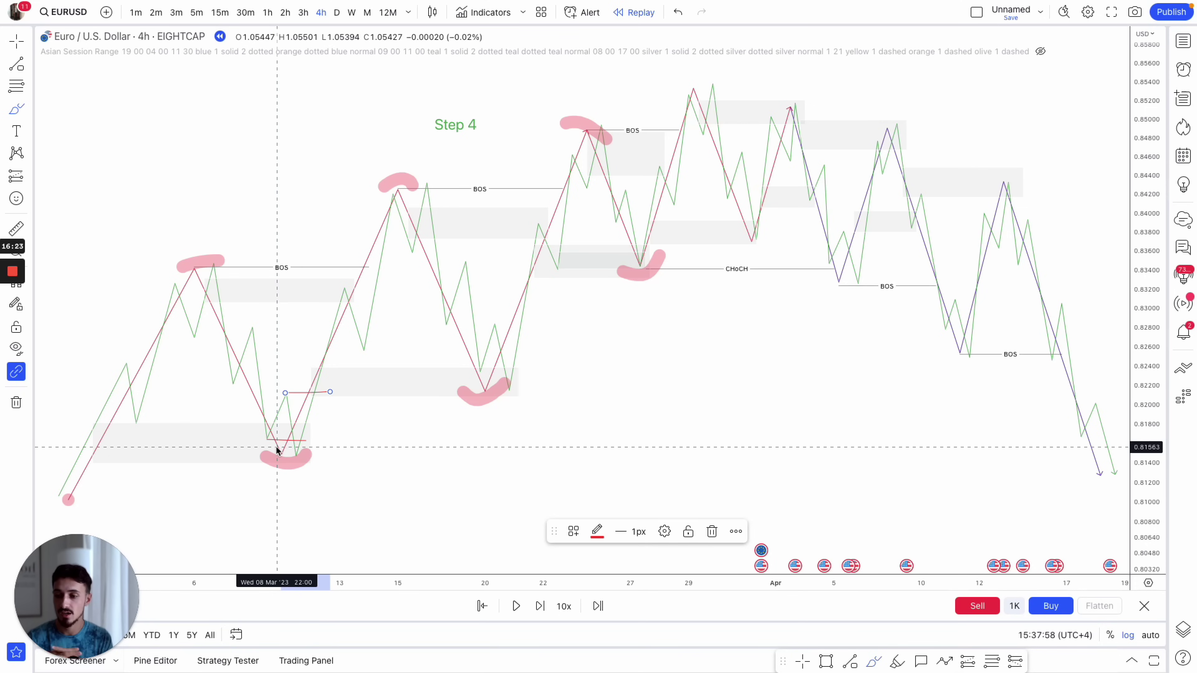
- Try circling the lowest grey zone and the first swing high with the Brush, and undo both circles
{"action": "left_click_drag", "start_coordinate": [182, 439], "coordinate": [145, 439]}
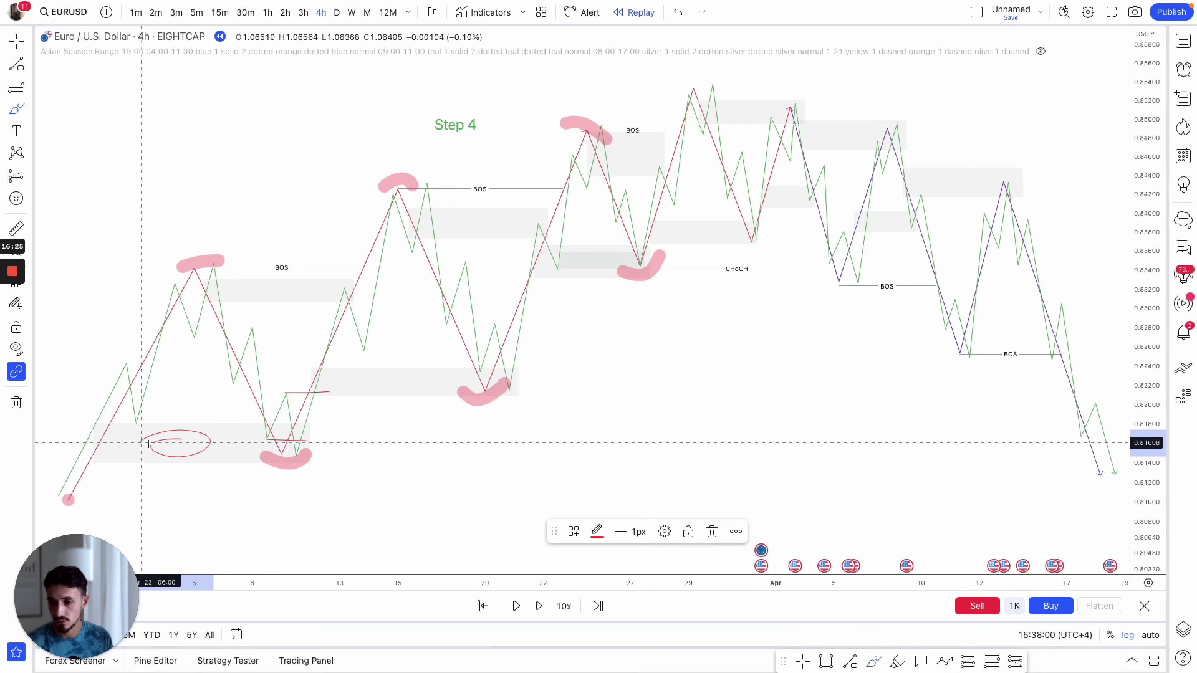
{"action": "left_click_drag", "start_coordinate": [215, 245], "coordinate": [230, 252]}
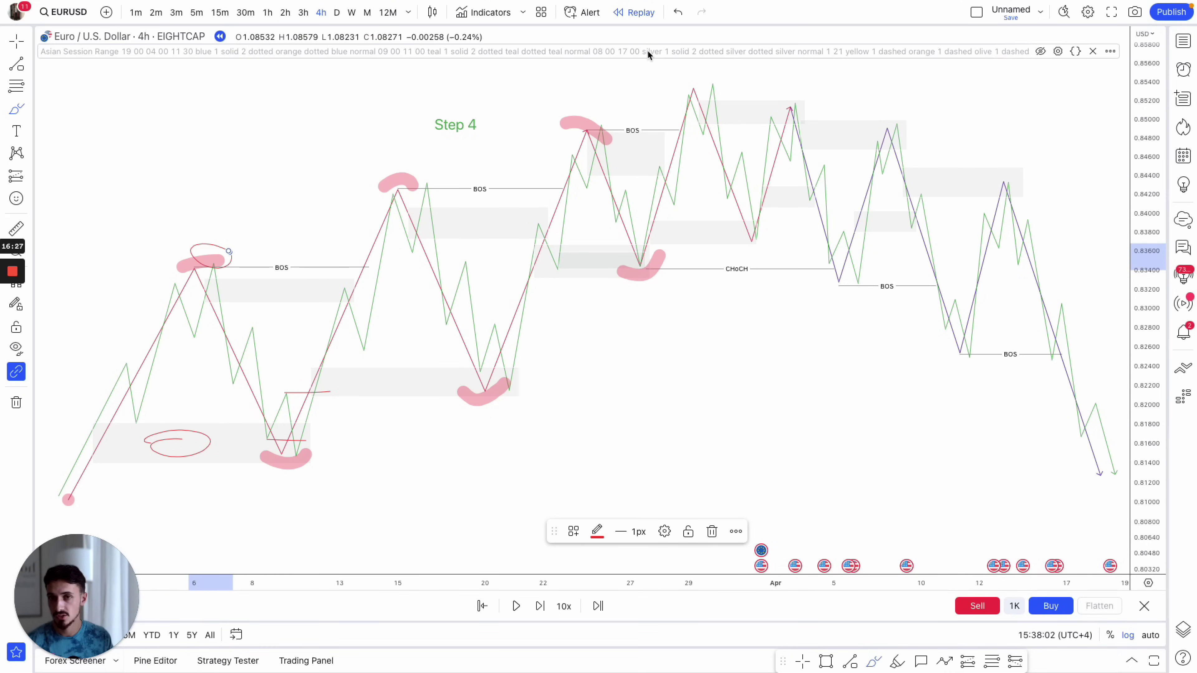
{"action": "left_click", "coordinate": [678, 13]}
{"action": "left_click", "coordinate": [677, 13]}
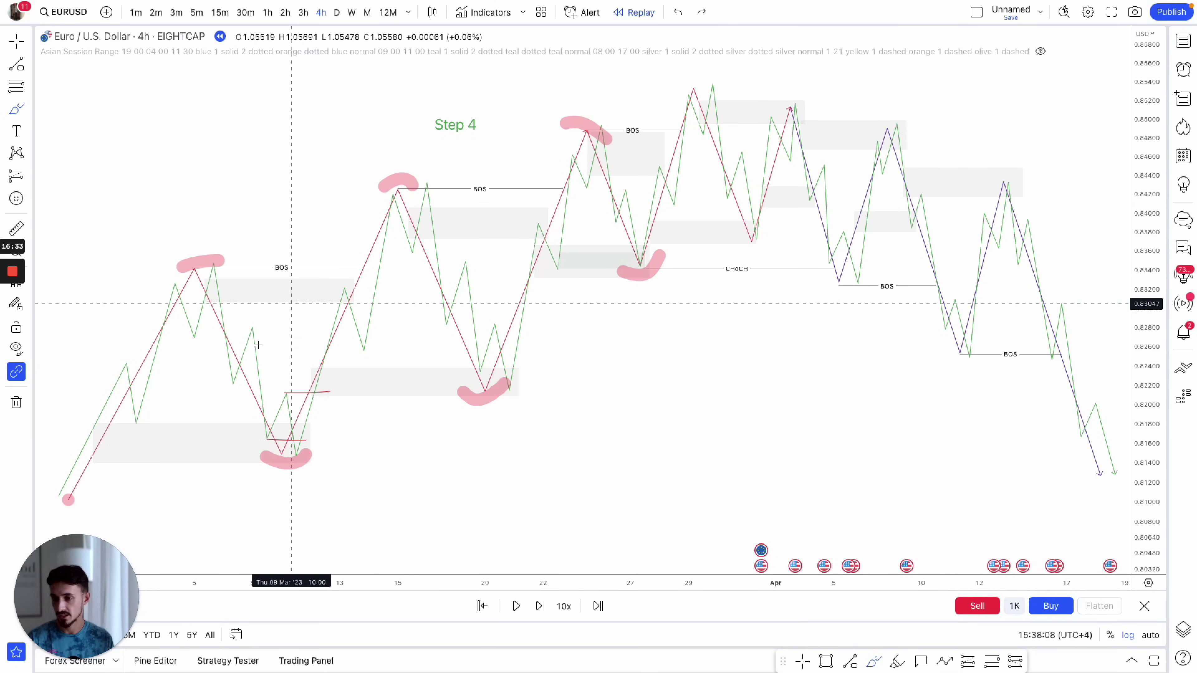
- Trace the first bullish leg with the Brush from the starting low through the minor pullback to the first swing high
{"action": "left_click_drag", "start_coordinate": [70, 496], "coordinate": [198, 272]}
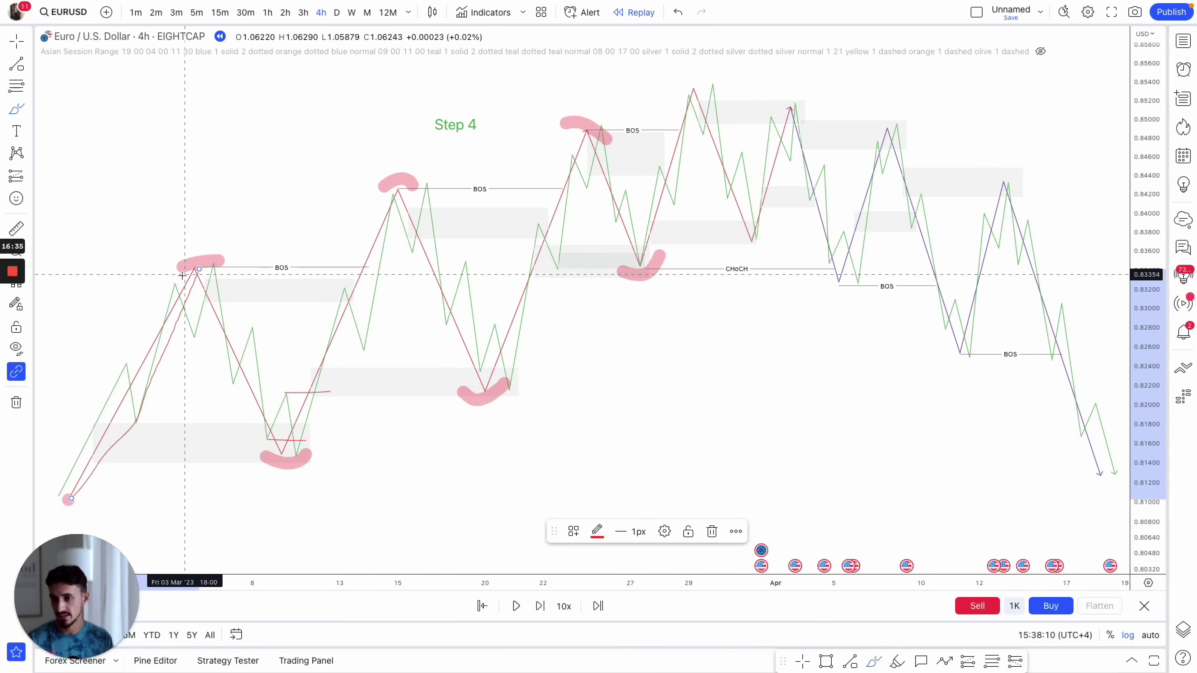
- Try drawing a level line with a handwritten BOS label beside the first bullish leg, and undo them
{"action": "left_click_drag", "start_coordinate": [49, 320], "coordinate": [194, 313]}
{"action": "mouse_move", "coordinate": [85, 268]}
{"action": "left_mouse_down"}
{"action": "mouse_move", "coordinate": [83, 293]}
{"action": "mouse_move", "coordinate": [142, 281]}
{"action": "mouse_move", "coordinate": [161, 291]}
{"action": "left_mouse_up"}
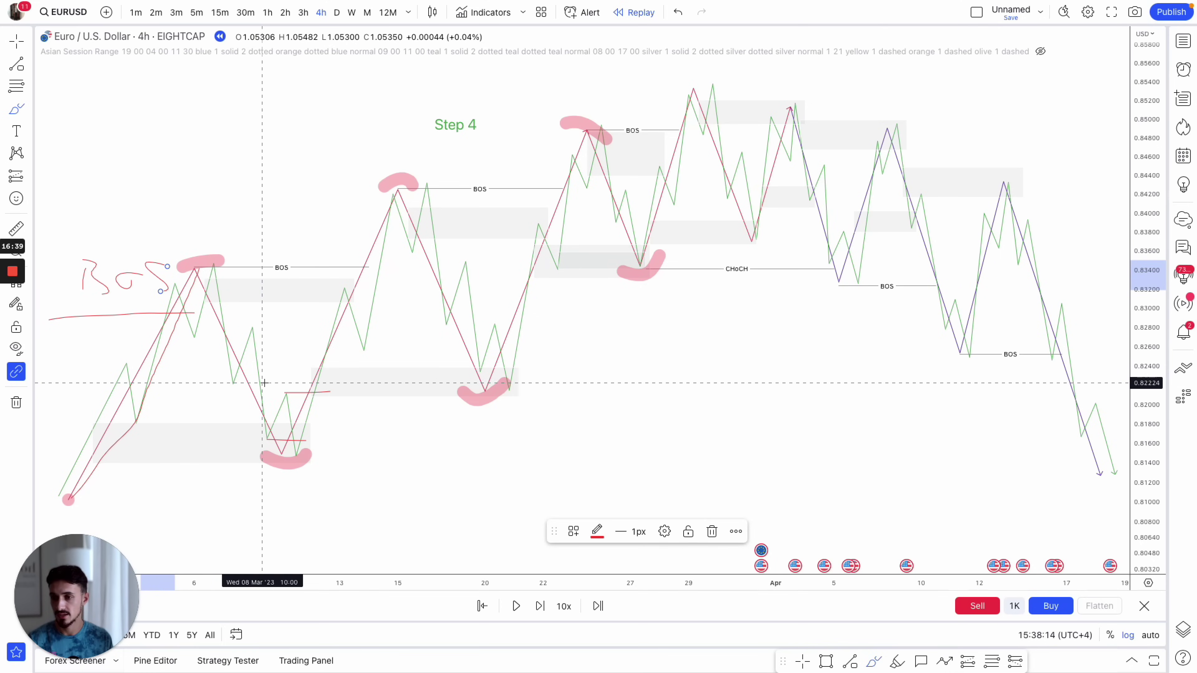
{"action": "left_click", "coordinate": [677, 13]}
{"action": "left_click", "coordinate": [678, 13]}
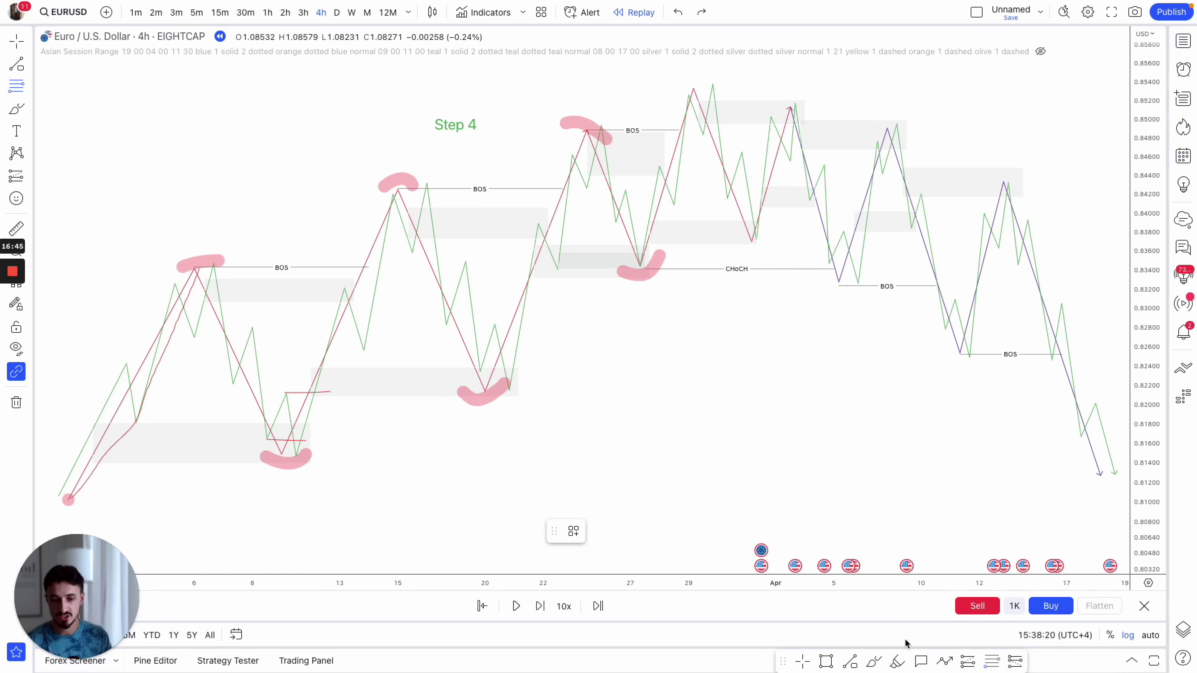
- Draw a three-leg rising zigzag Path in the empty area below the CHoCH line, with a Fib range spanning its last leg
{"action": "left_click", "coordinate": [944, 661]}
{"action": "left_click", "coordinate": [654, 482]}
{"action": "left_click", "coordinate": [713, 350]}
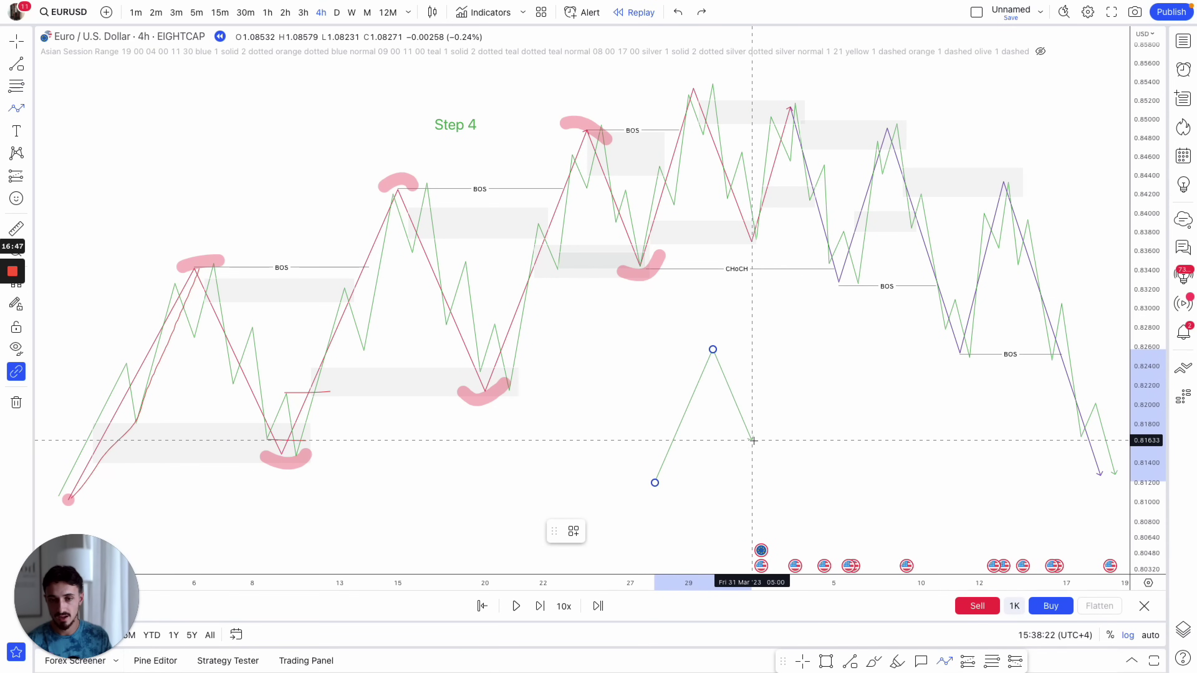
{"action": "left_click", "coordinate": [756, 447]}
{"action": "double_click", "coordinate": [794, 323]}
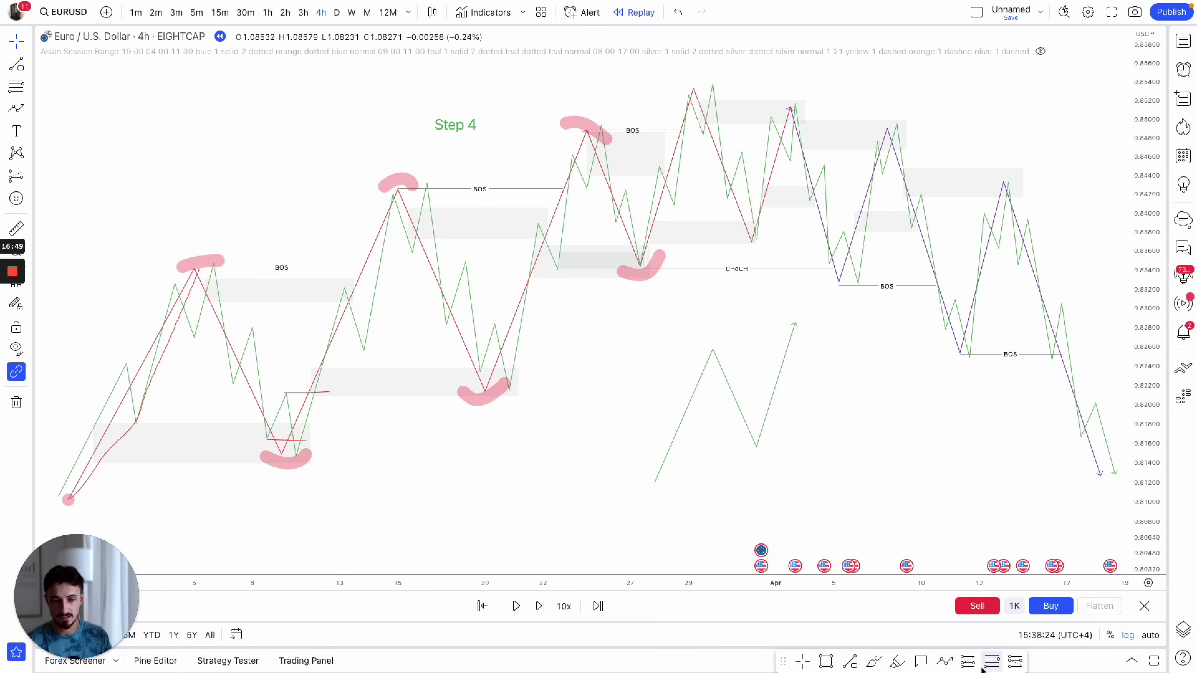
{"action": "mouse_move", "coordinate": [853, 447]}
{"action": "left_mouse_down"}
{"action": "mouse_move", "coordinate": [854, 323]}
{"action": "mouse_move", "coordinate": [832, 324]}
{"action": "left_mouse_up"}
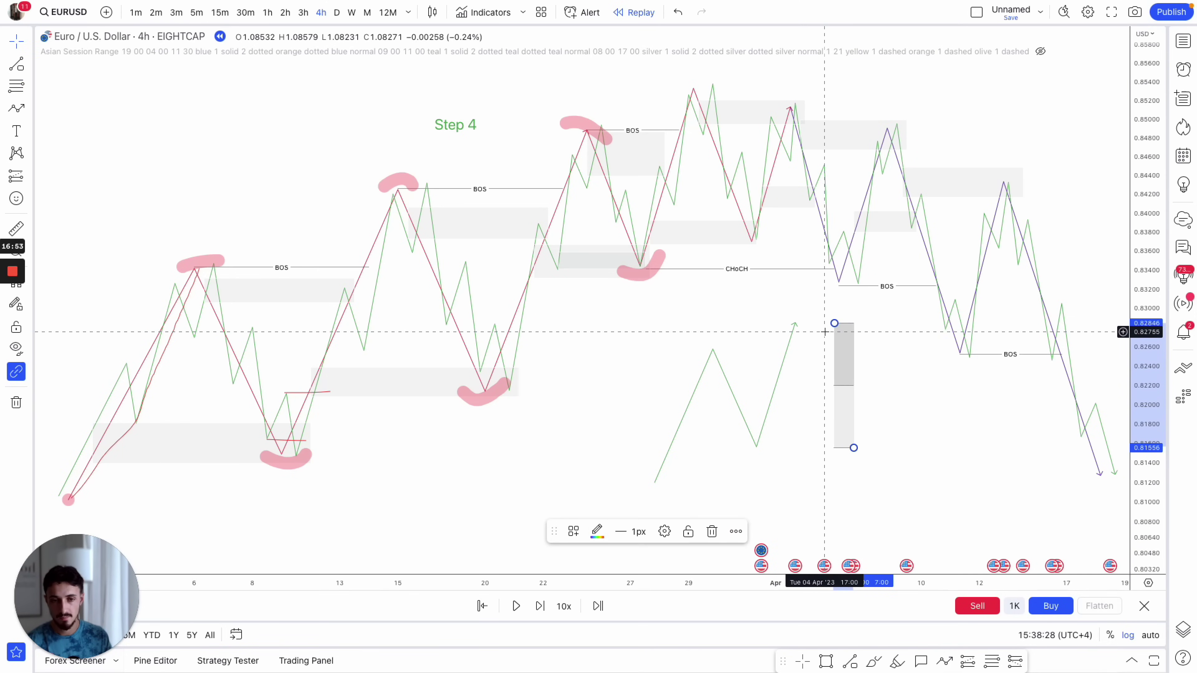
- Try extending the sample path with a pullback into the Fib range's lower half and a higher high, and delete the extension
{"action": "left_click", "coordinate": [945, 661]}
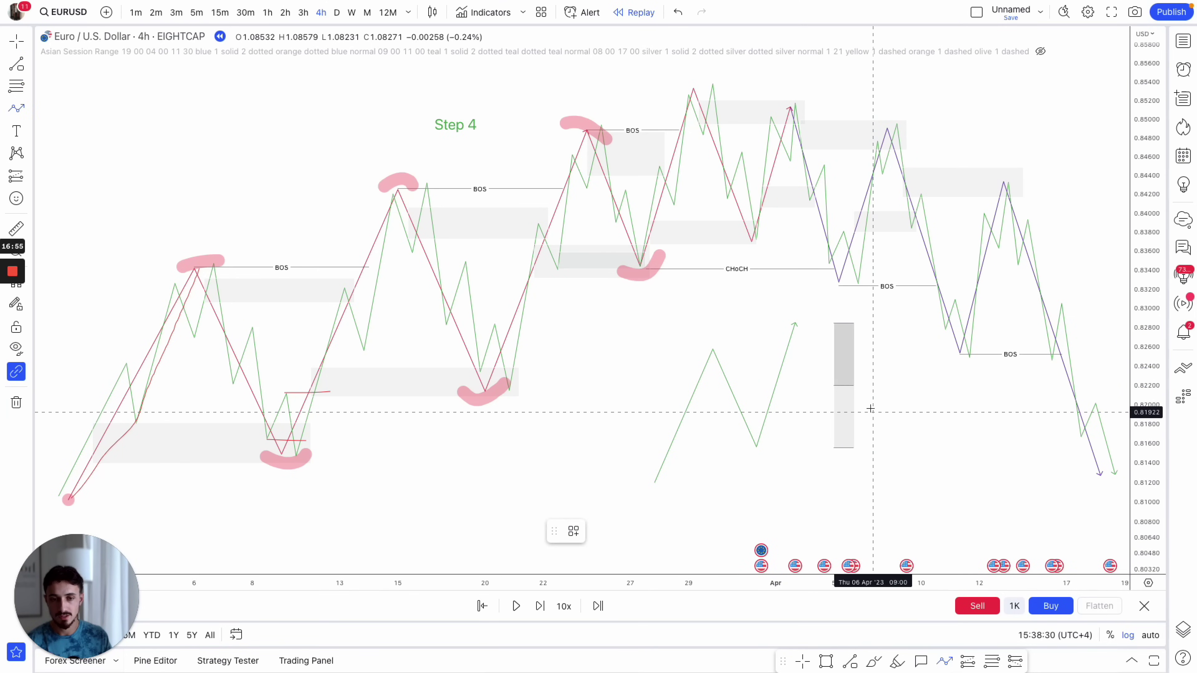
{"action": "left_click", "coordinate": [795, 323]}
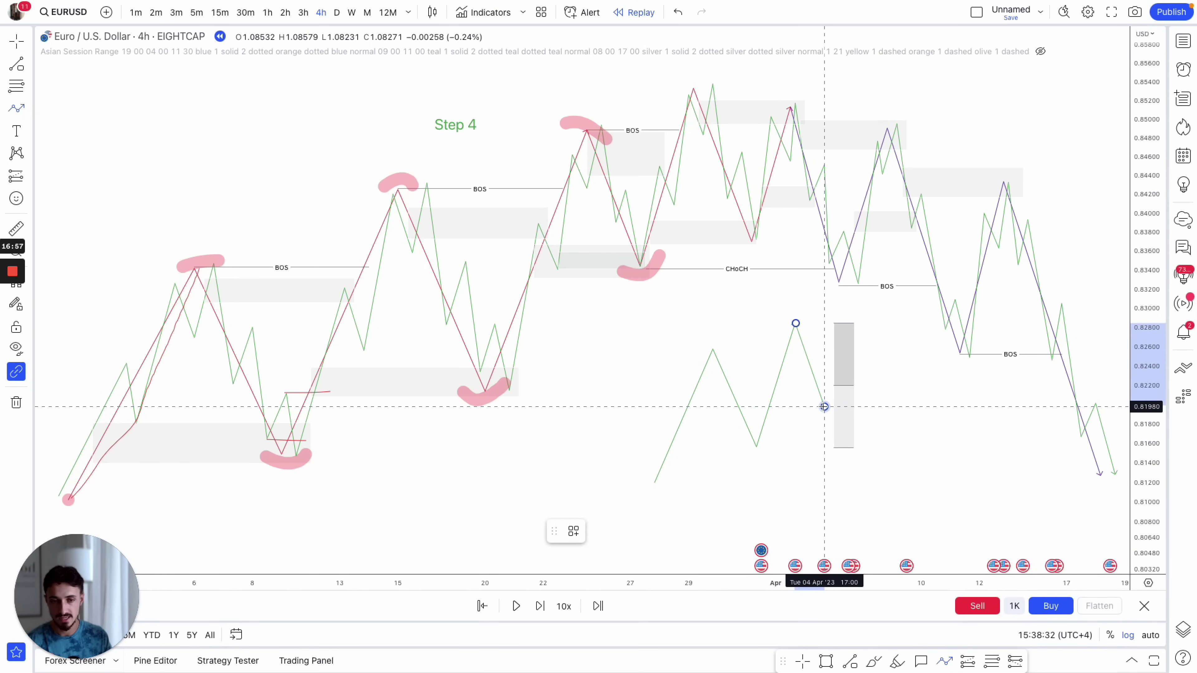
{"action": "double_click", "coordinate": [849, 299]}
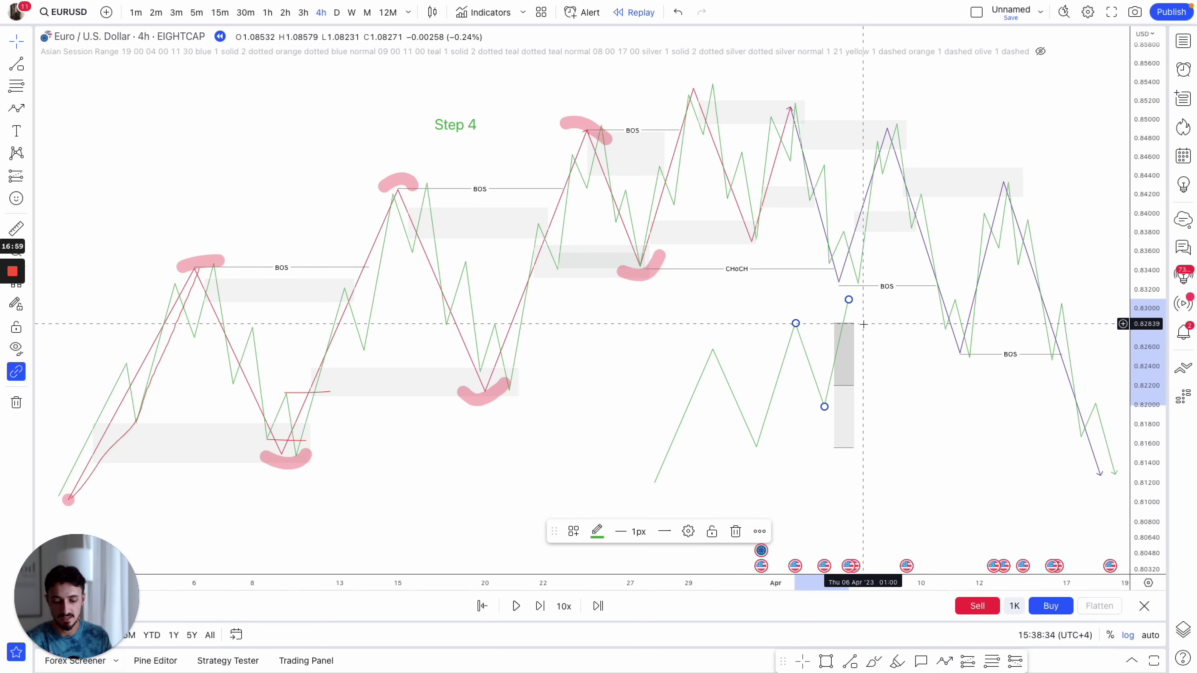
{"action": "key", "text": "Delete"}
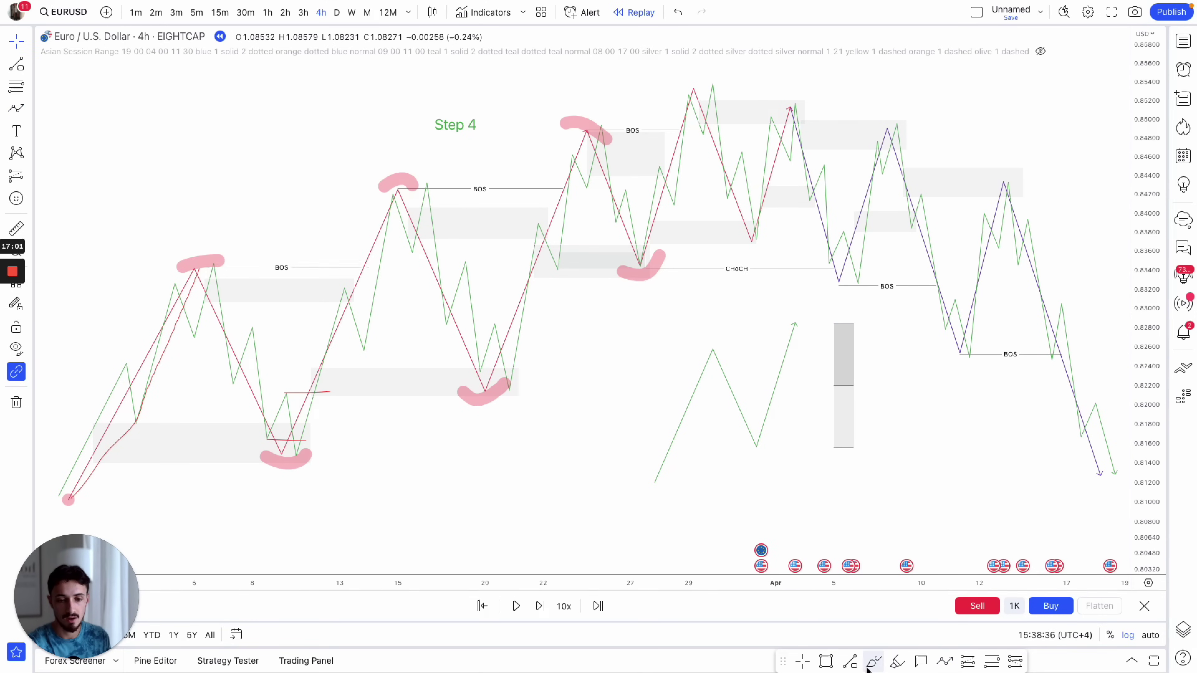
- Draw a small grey rectangle zone extending from the sample path's last rising leg, within the Fib range's lower half
{"action": "left_click", "coordinate": [827, 661]}
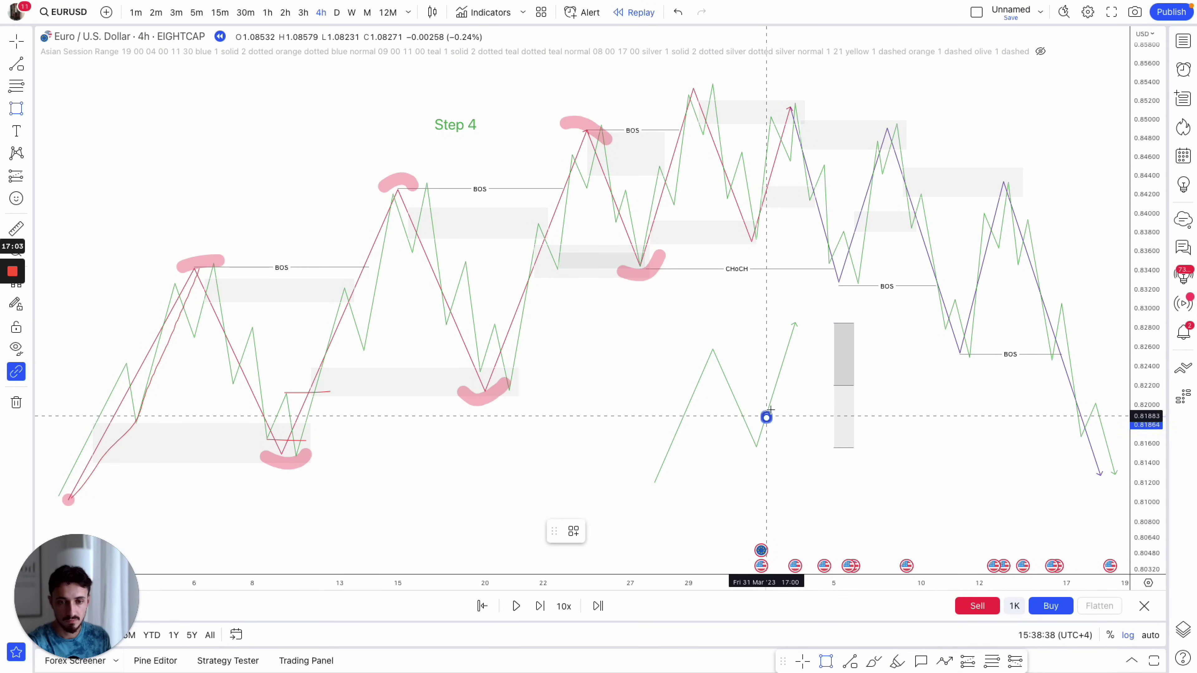
{"action": "mouse_move", "coordinate": [766, 417]}
{"action": "left_mouse_down"}
{"action": "mouse_move", "coordinate": [780, 393]}
{"action": "mouse_move", "coordinate": [820, 393]}
{"action": "left_mouse_up"}
{"action": "left_click", "coordinate": [900, 409]}
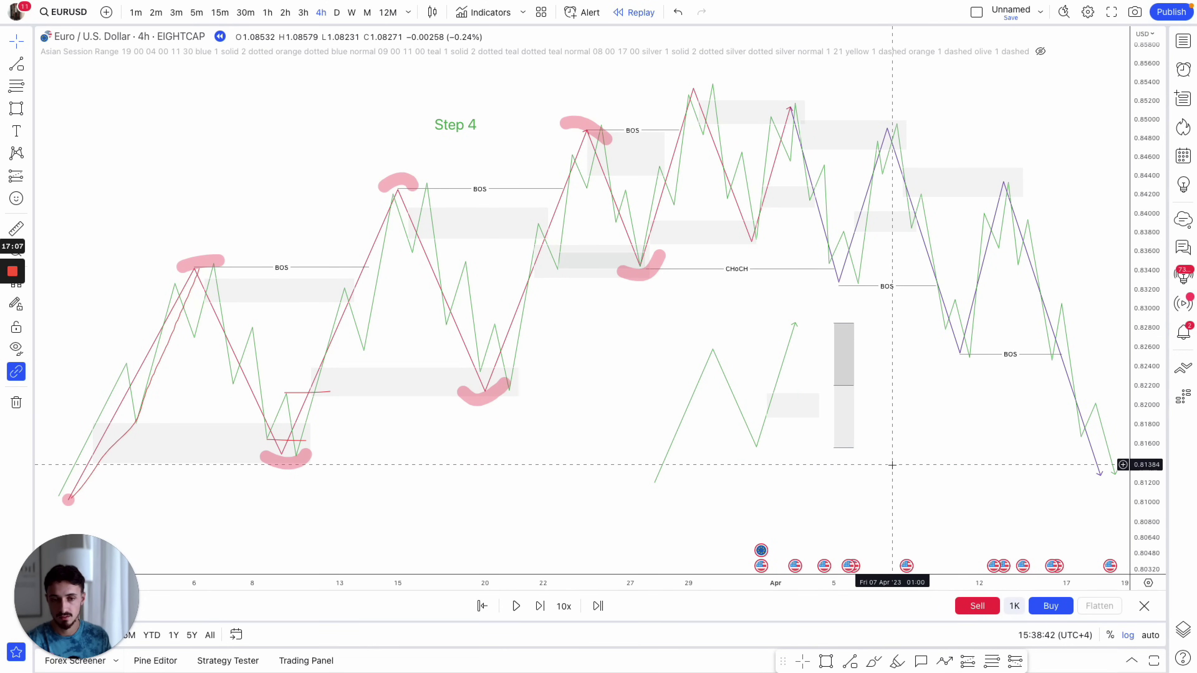
- Select and delete the sample path, Fib range and rectangle in the empty area together
{"action": "left_click_drag", "start_coordinate": [888, 462], "coordinate": [672, 323]}
{"action": "key", "text": "Delete"}
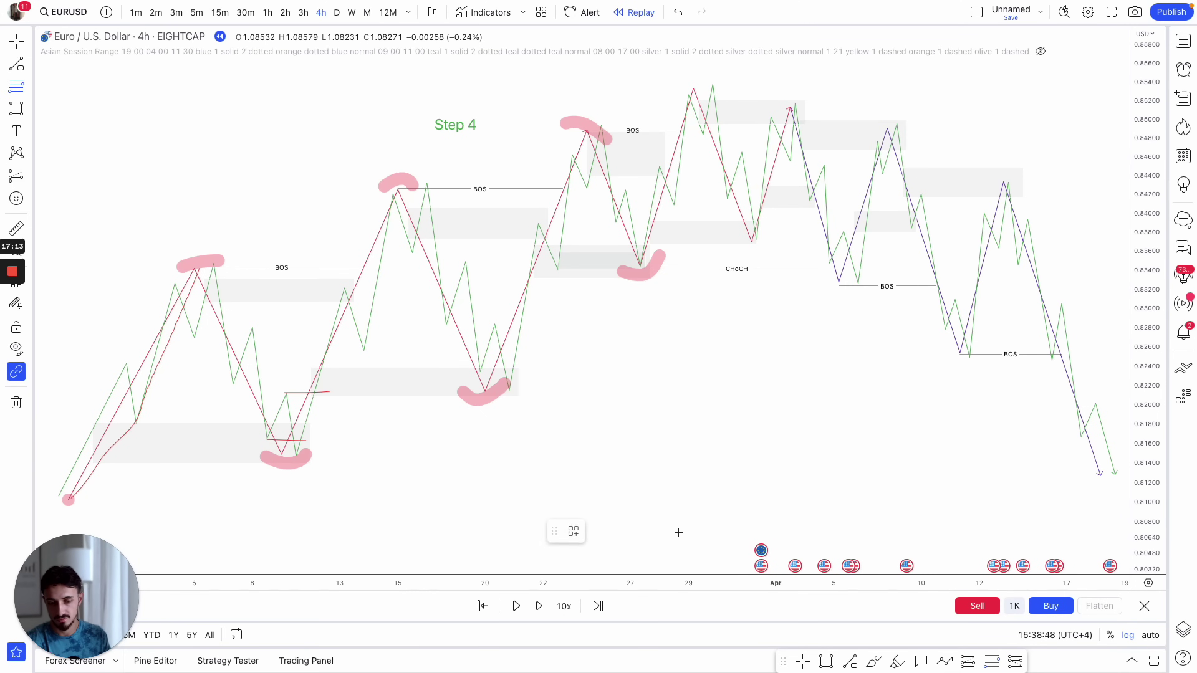
- Place a Fib range beside the first bullish leg, spanning from its starting low to the first swing high
{"action": "left_click", "coordinate": [49, 497]}
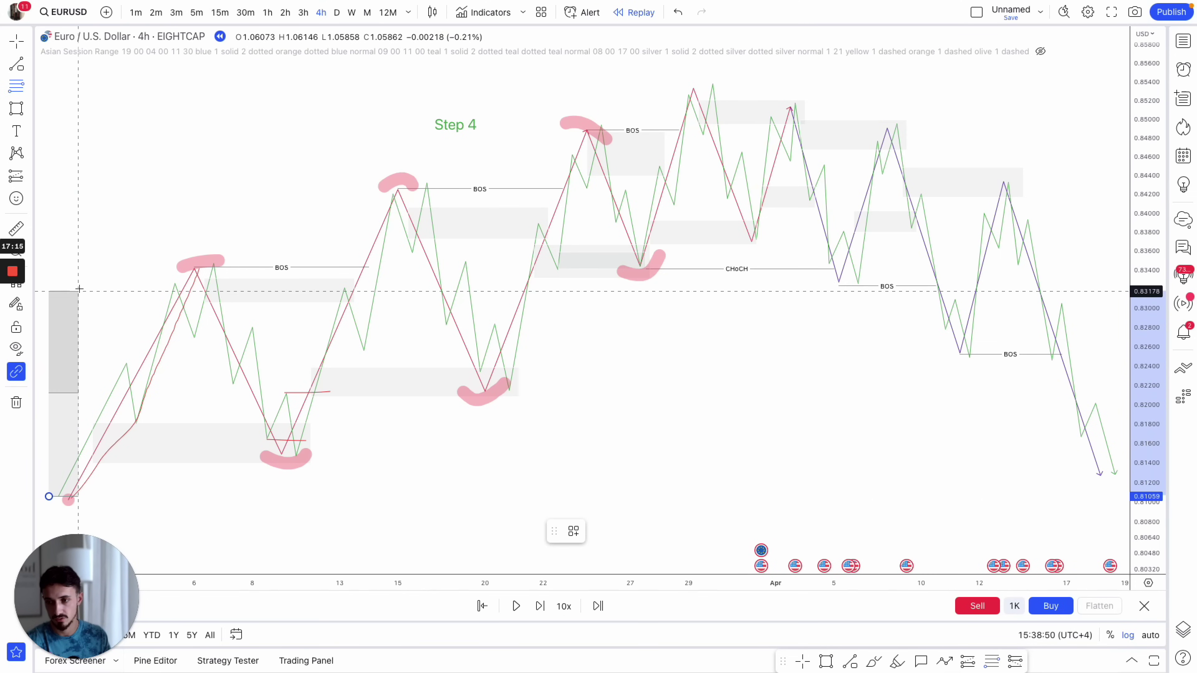
{"action": "left_click", "coordinate": [88, 268]}
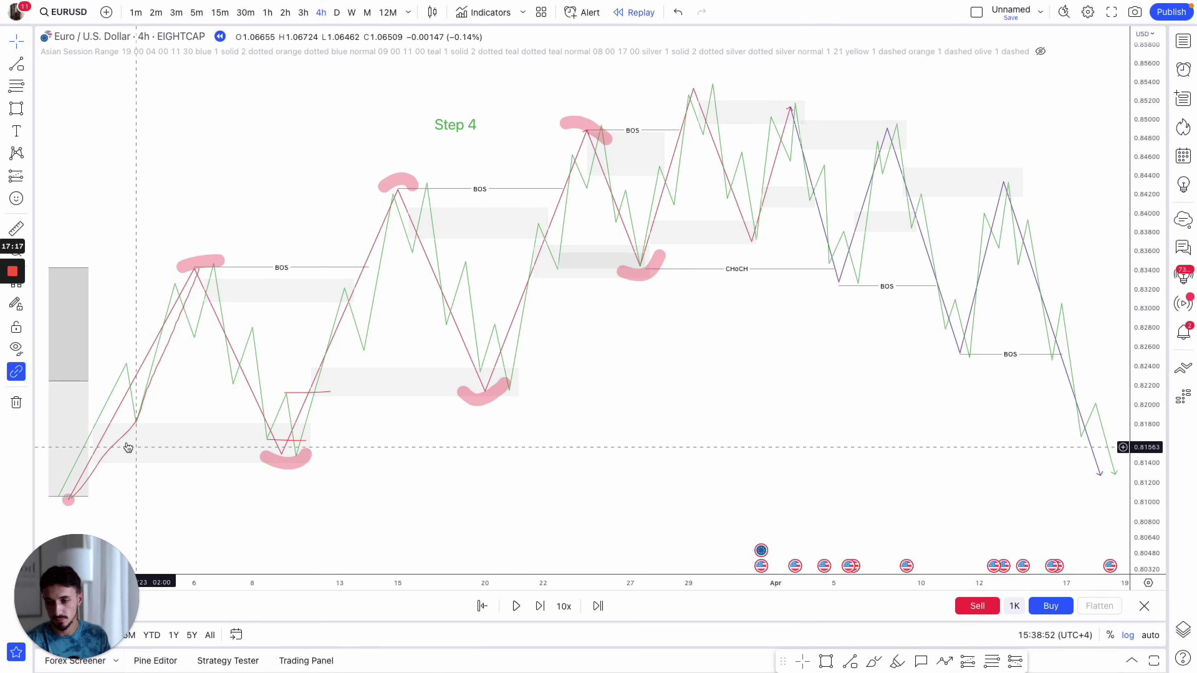
{"action": "left_click", "coordinate": [249, 450]}
{"action": "key", "text": "Escape"}
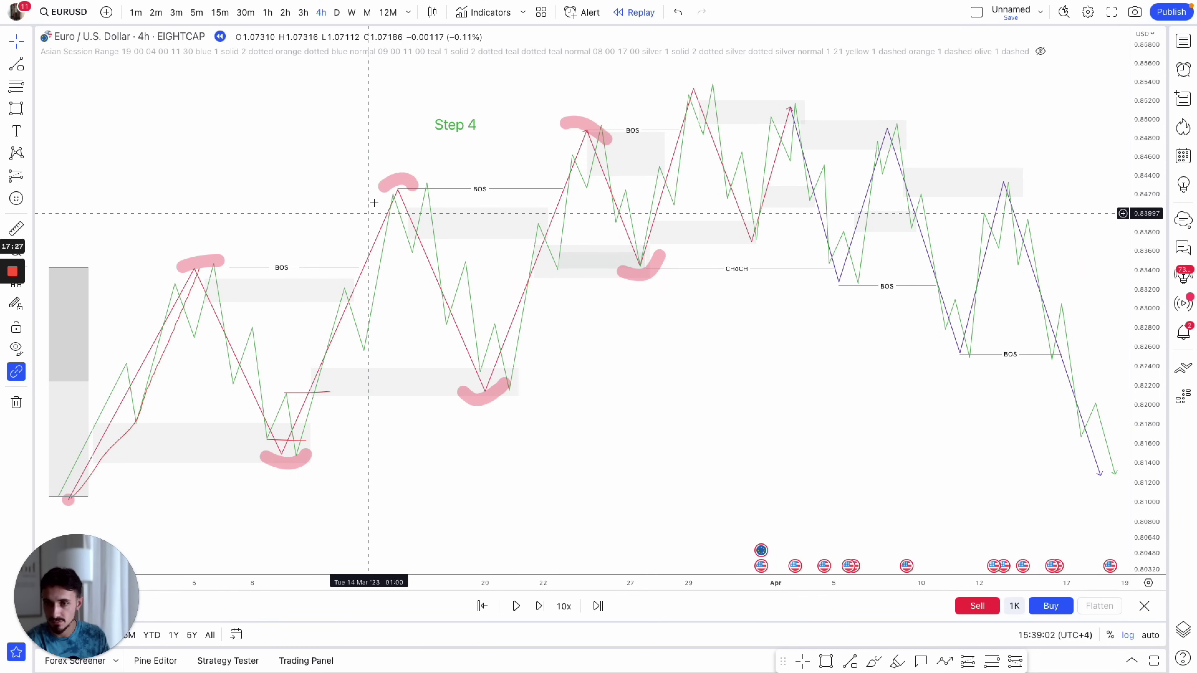
- Mark the upper and lower edges of the grey zone below the first BOS line with the Brush and circle where price crosses it
{"action": "left_click", "coordinate": [873, 662]}
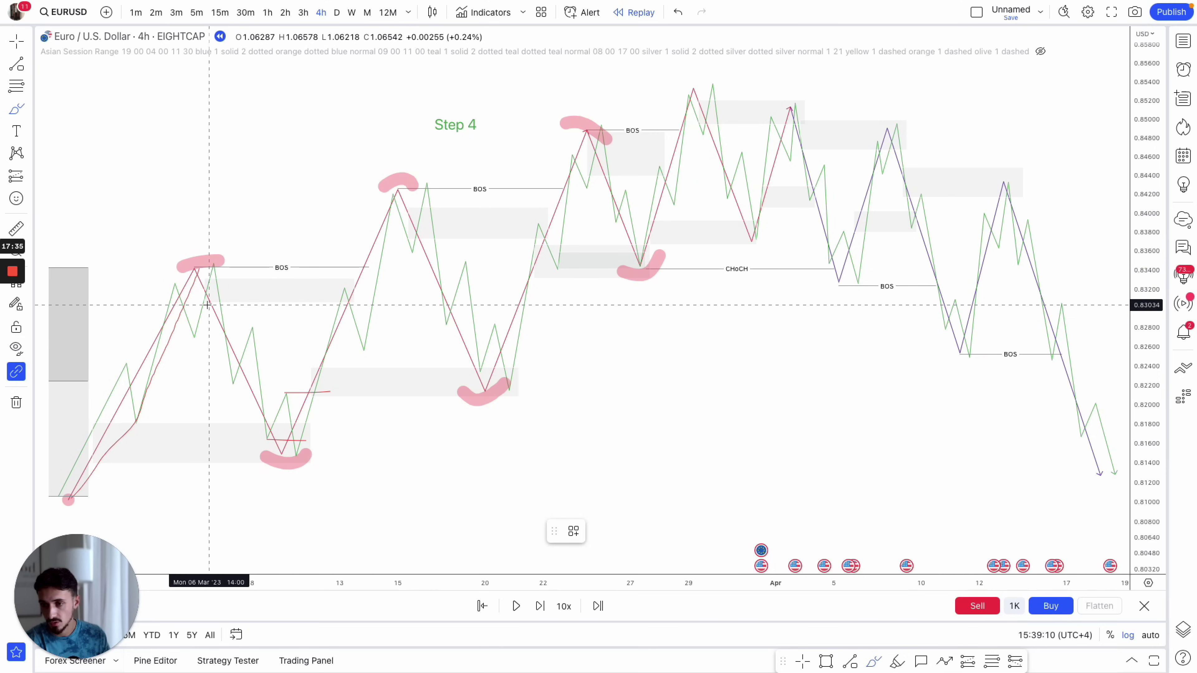
{"action": "left_click_drag", "start_coordinate": [203, 305], "coordinate": [311, 305]}
{"action": "left_click_drag", "start_coordinate": [203, 278], "coordinate": [287, 278]}
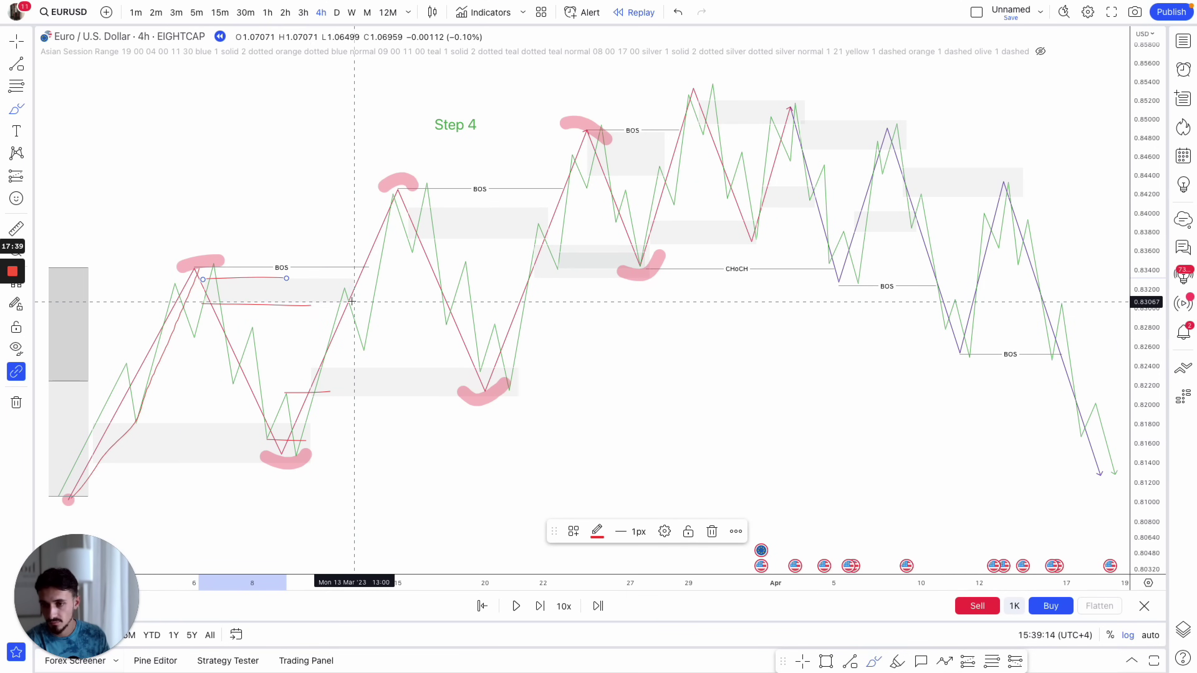
{"action": "mouse_move", "coordinate": [351, 290]}
{"action": "left_mouse_down"}
{"action": "mouse_move", "coordinate": [328, 287]}
{"action": "mouse_move", "coordinate": [342, 317]}
{"action": "mouse_move", "coordinate": [351, 281]}
{"action": "left_mouse_up"}
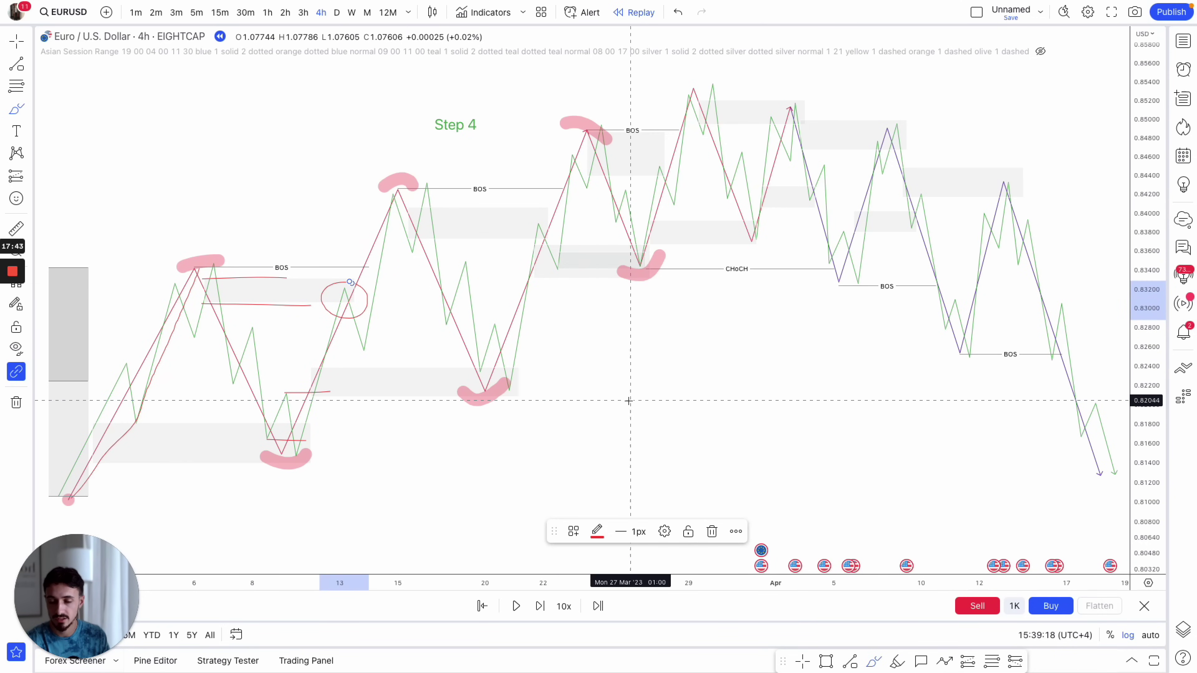
- Sketch two horizontal zone lines with a V-shaped path crossing them in the empty area, and undo these Brush strokes
{"action": "left_click_drag", "start_coordinate": [584, 357], "coordinate": [693, 358]}
{"action": "left_click_drag", "start_coordinate": [600, 391], "coordinate": [717, 390]}
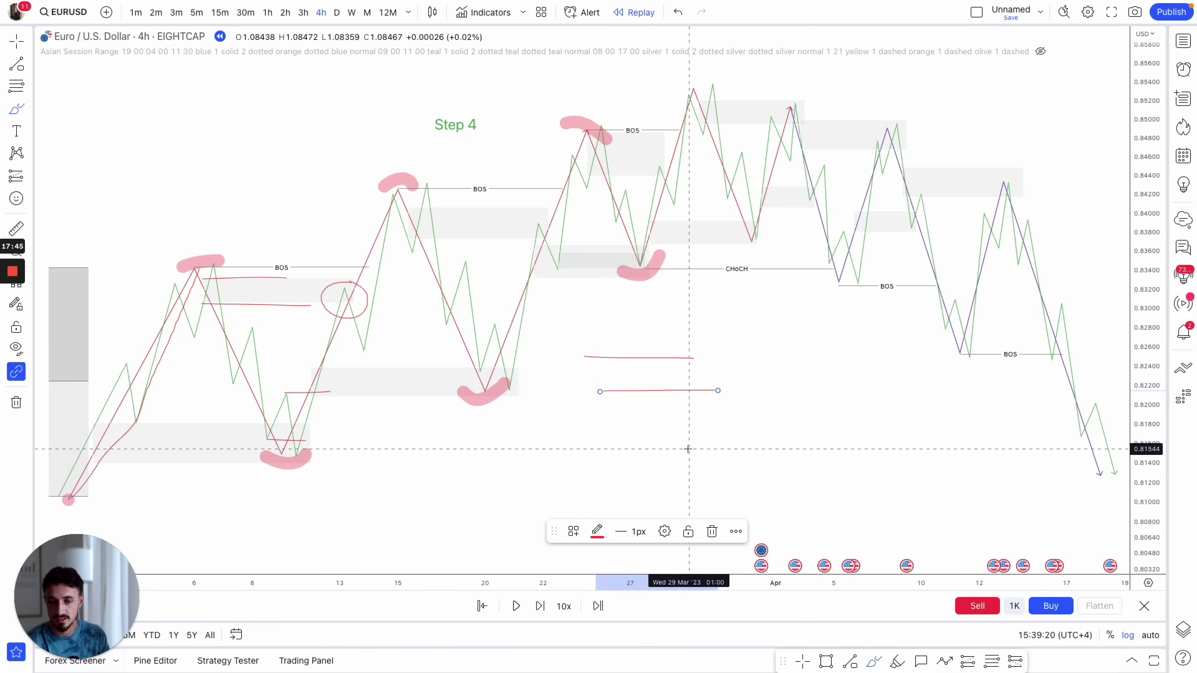
{"action": "mouse_move", "coordinate": [580, 391]}
{"action": "left_mouse_down"}
{"action": "mouse_move", "coordinate": [630, 447]}
{"action": "mouse_move", "coordinate": [693, 321]}
{"action": "left_mouse_up"}
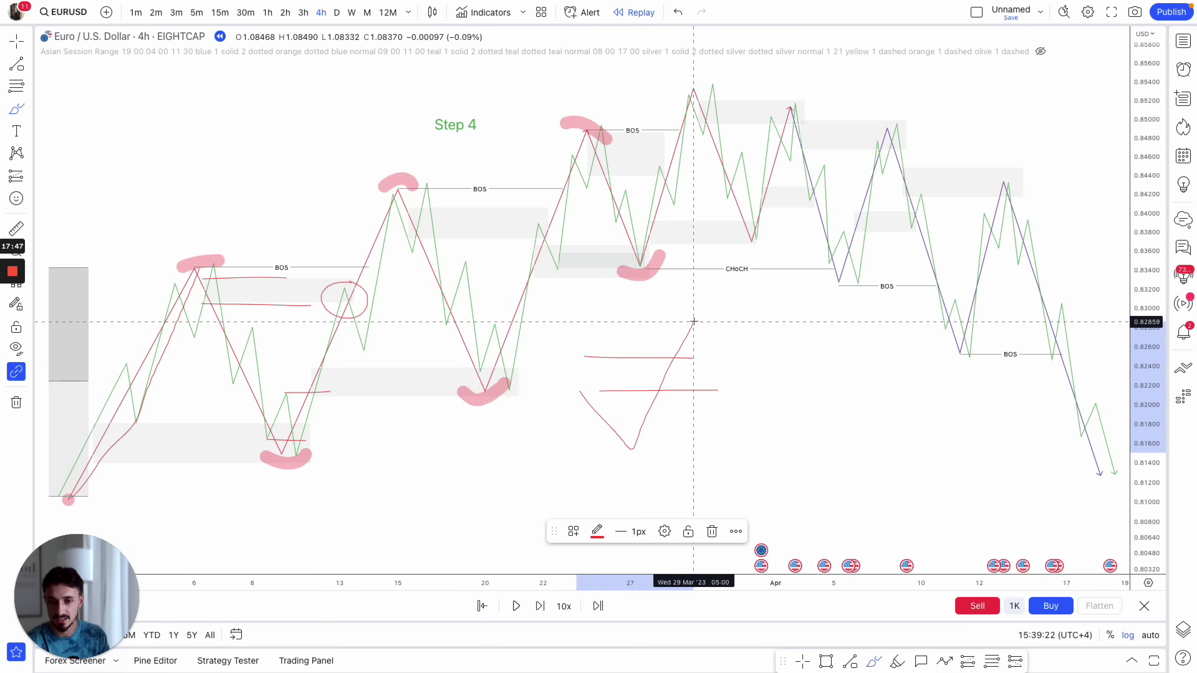
{"action": "left_click", "coordinate": [678, 12]}
{"action": "left_click", "coordinate": [678, 12]}
{"action": "left_click", "coordinate": [677, 12]}
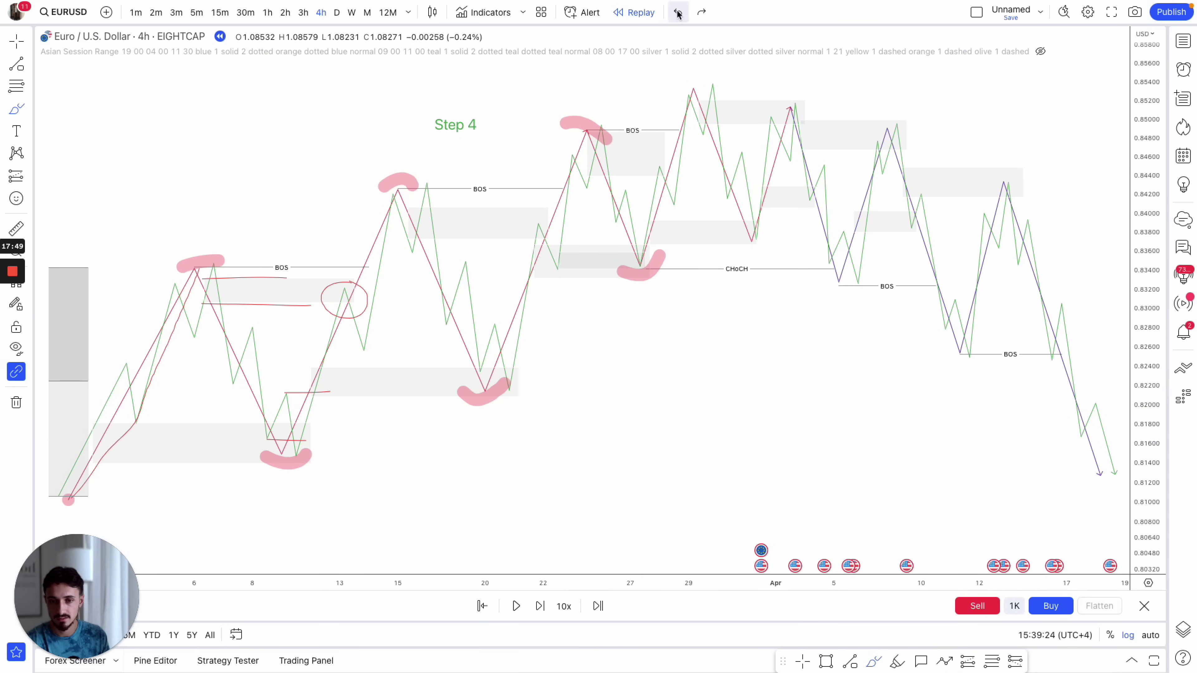
- Sketch a sample bullish path with zone lines at its high and pullback low in the empty area, and undo the sketch
{"action": "mouse_move", "coordinate": [617, 471]}
{"action": "left_mouse_down"}
{"action": "mouse_move", "coordinate": [658, 370]}
{"action": "mouse_move", "coordinate": [711, 374]}
{"action": "mouse_move", "coordinate": [734, 296]}
{"action": "mouse_move", "coordinate": [791, 421]}
{"action": "left_mouse_up"}
{"action": "mouse_move", "coordinate": [745, 316]}
{"action": "left_mouse_down"}
{"action": "mouse_move", "coordinate": [790, 318]}
{"action": "mouse_move", "coordinate": [811, 339]}
{"action": "left_mouse_up"}
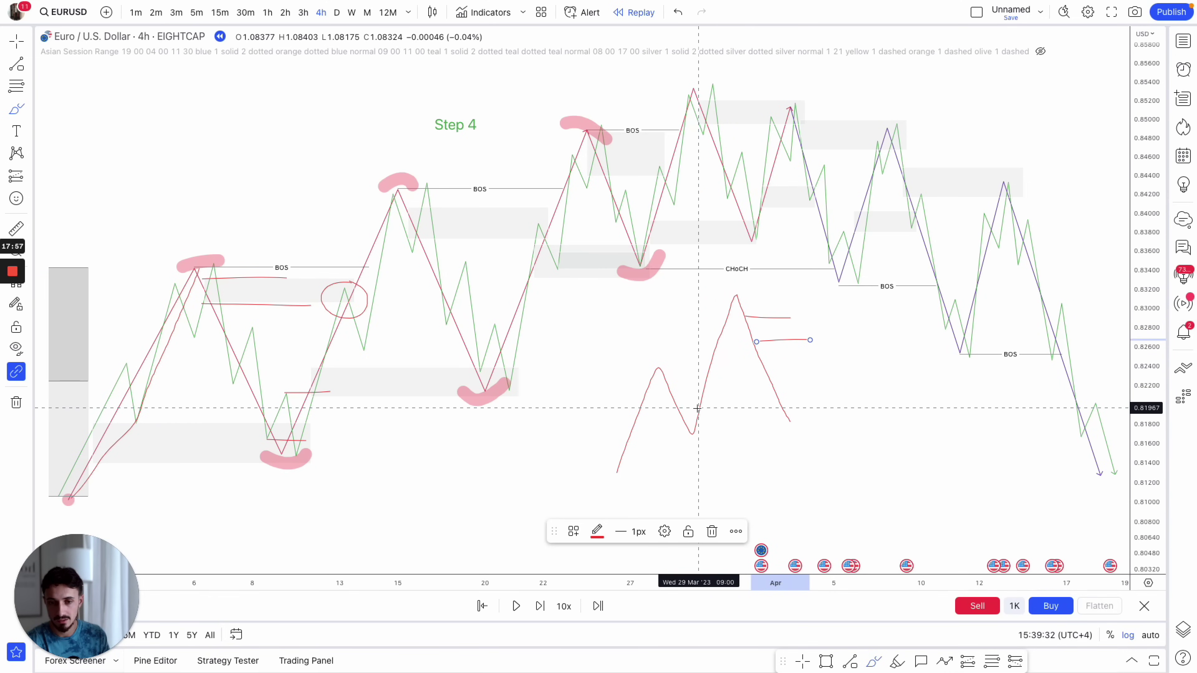
{"action": "left_click_drag", "start_coordinate": [702, 408], "coordinate": [780, 408]}
{"action": "mouse_move", "coordinate": [692, 426]}
{"action": "left_mouse_down"}
{"action": "mouse_move", "coordinate": [786, 426]}
{"action": "mouse_move", "coordinate": [813, 335]}
{"action": "mouse_move", "coordinate": [830, 349]}
{"action": "mouse_move", "coordinate": [851, 339]}
{"action": "mouse_move", "coordinate": [860, 279]}
{"action": "left_mouse_up"}
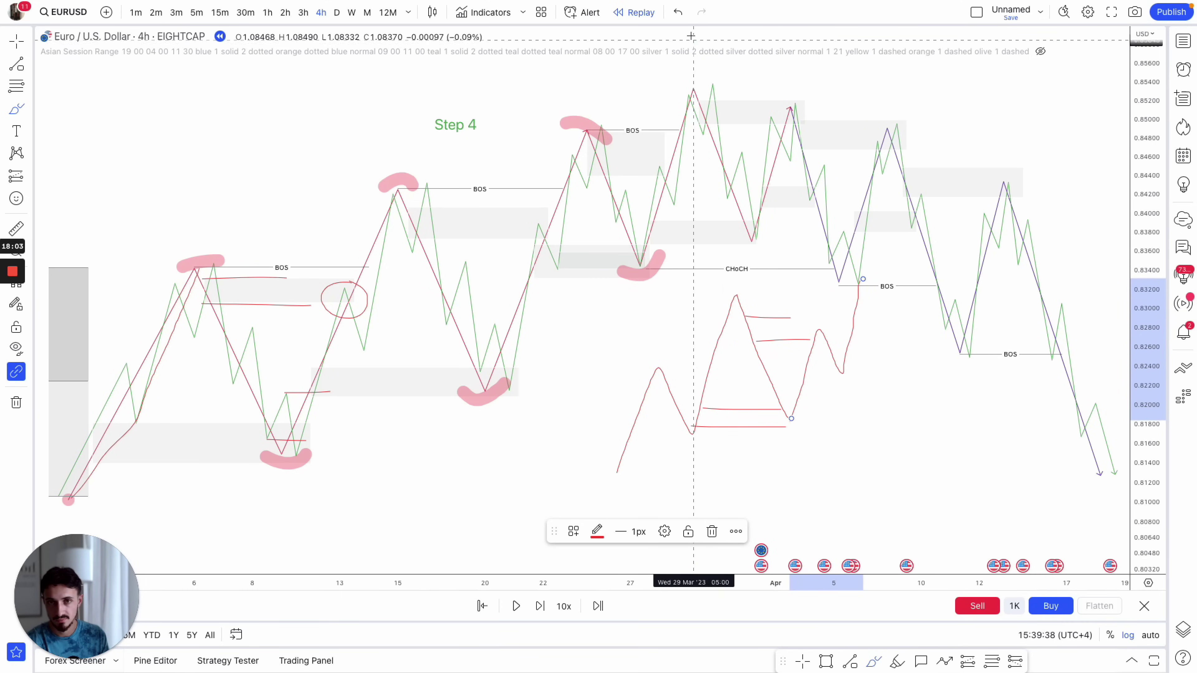
{"action": "left_click", "coordinate": [679, 16]}
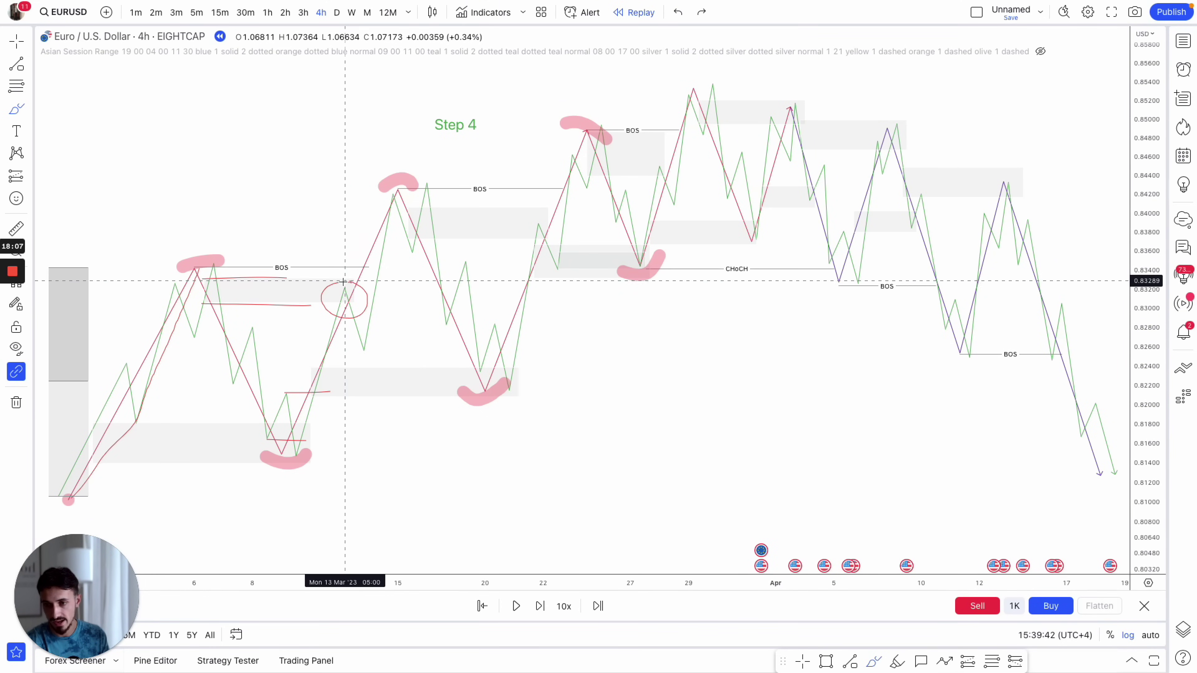
- Circle where price reaches the zone below the first BOS line, trace the pullback and rally, and undo the strokes
{"action": "mouse_move", "coordinate": [344, 281]}
{"action": "left_mouse_down"}
{"action": "mouse_move", "coordinate": [375, 290]}
{"action": "mouse_move", "coordinate": [351, 279]}
{"action": "left_mouse_up"}
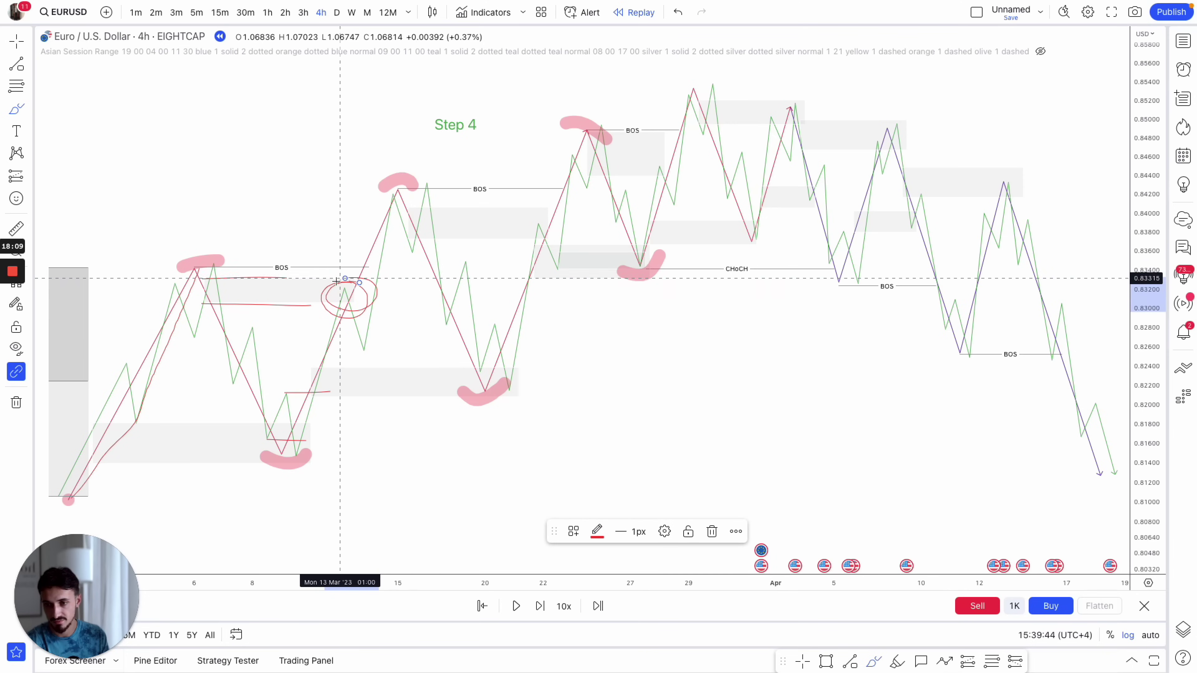
{"action": "left_click", "coordinate": [678, 13]}
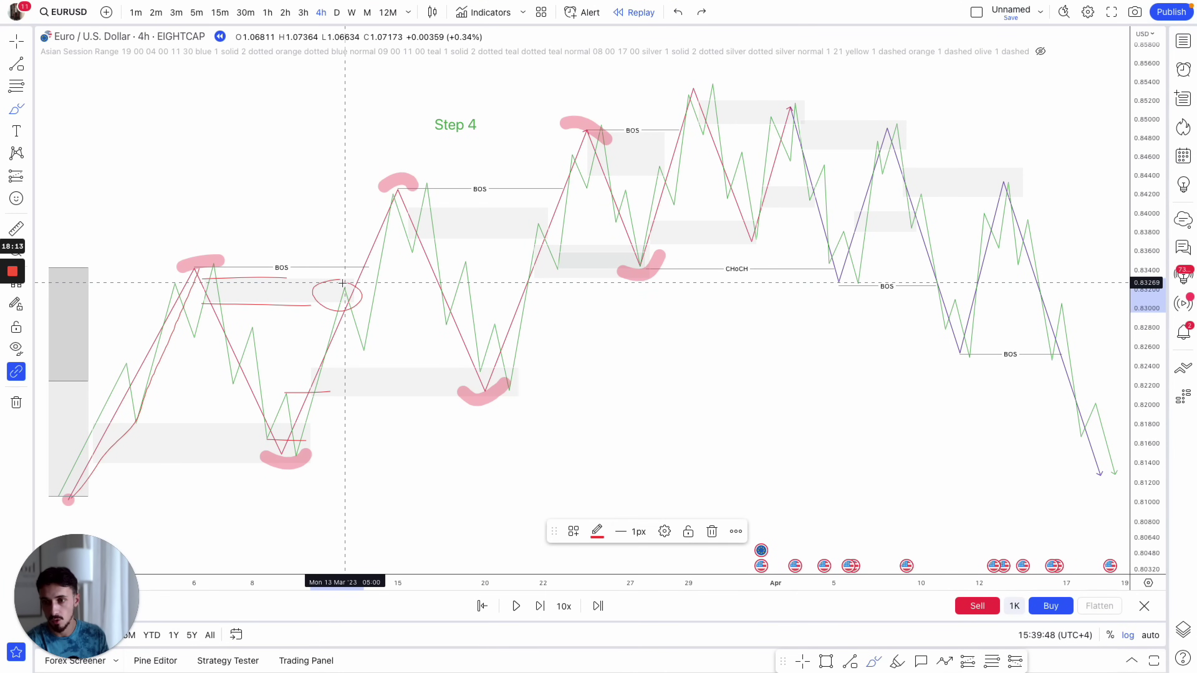
{"action": "key", "text": "ctrl+y"}
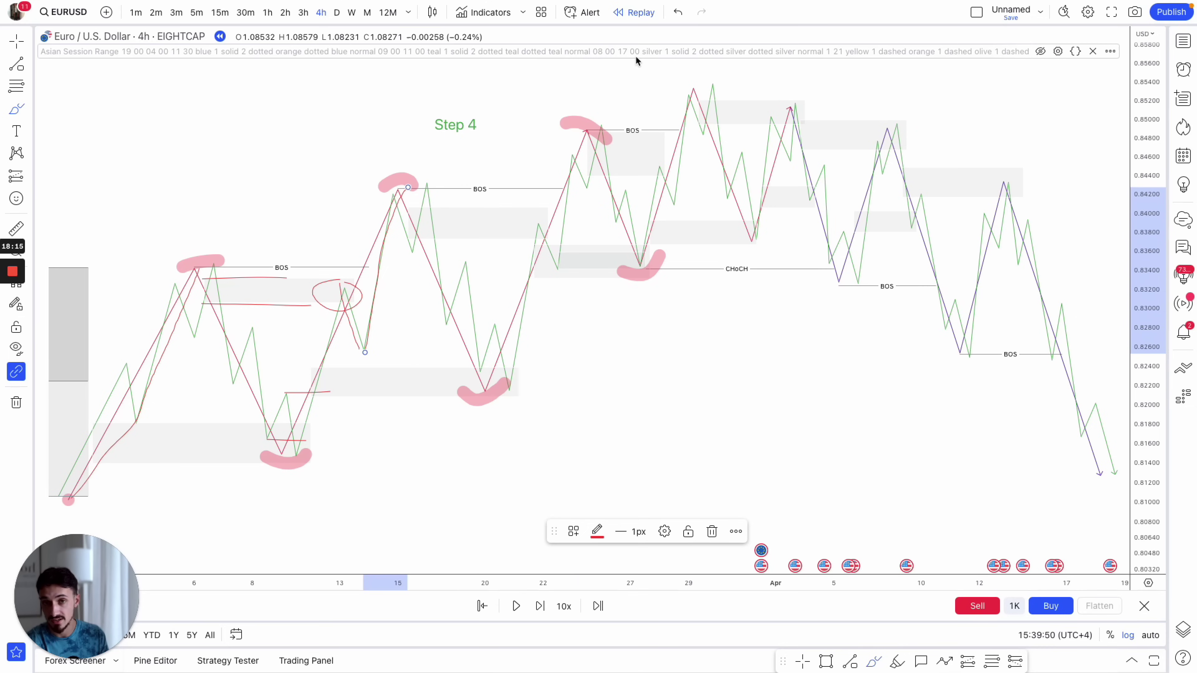
{"action": "left_click", "coordinate": [676, 13]}
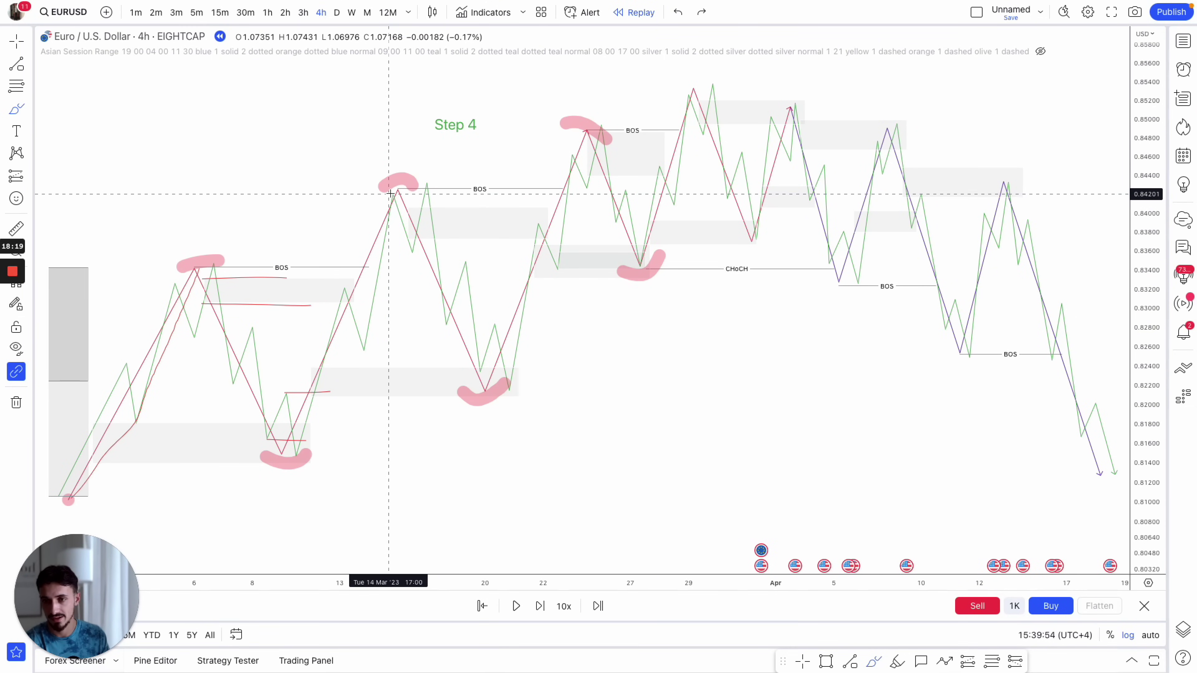
- Try marking the internal high and low around the second swing high with short Brush lines, and undo them
{"action": "left_click_drag", "start_coordinate": [393, 193], "coordinate": [442, 191]}
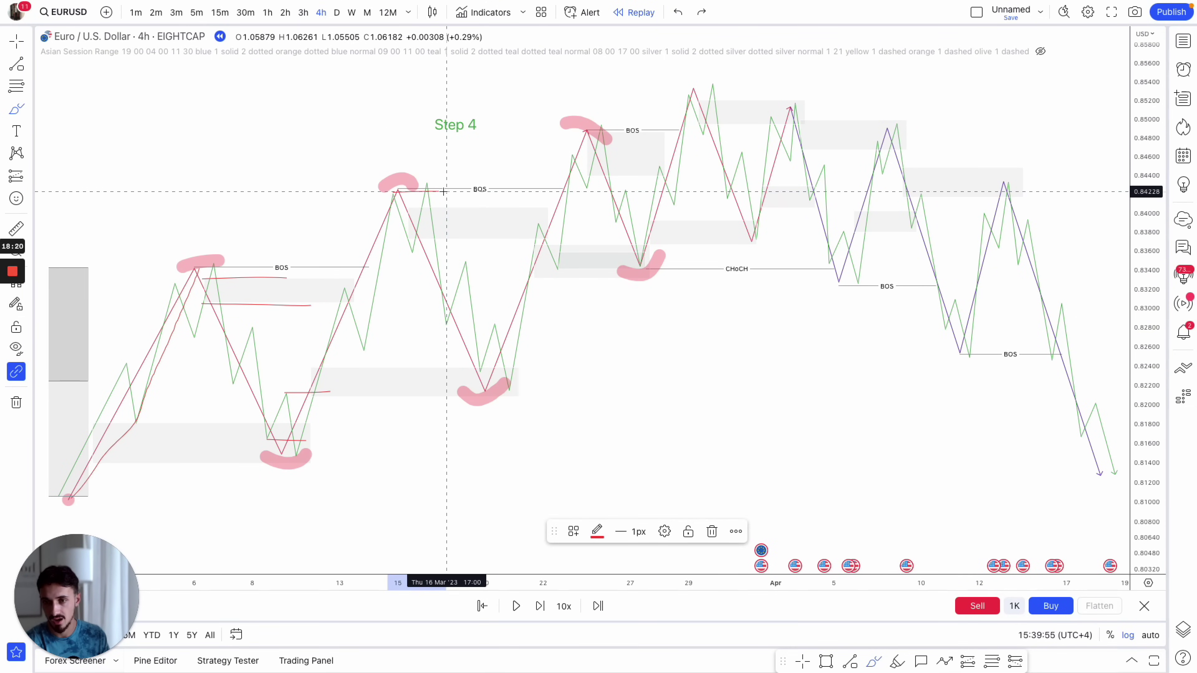
{"action": "left_click", "coordinate": [437, 253]}
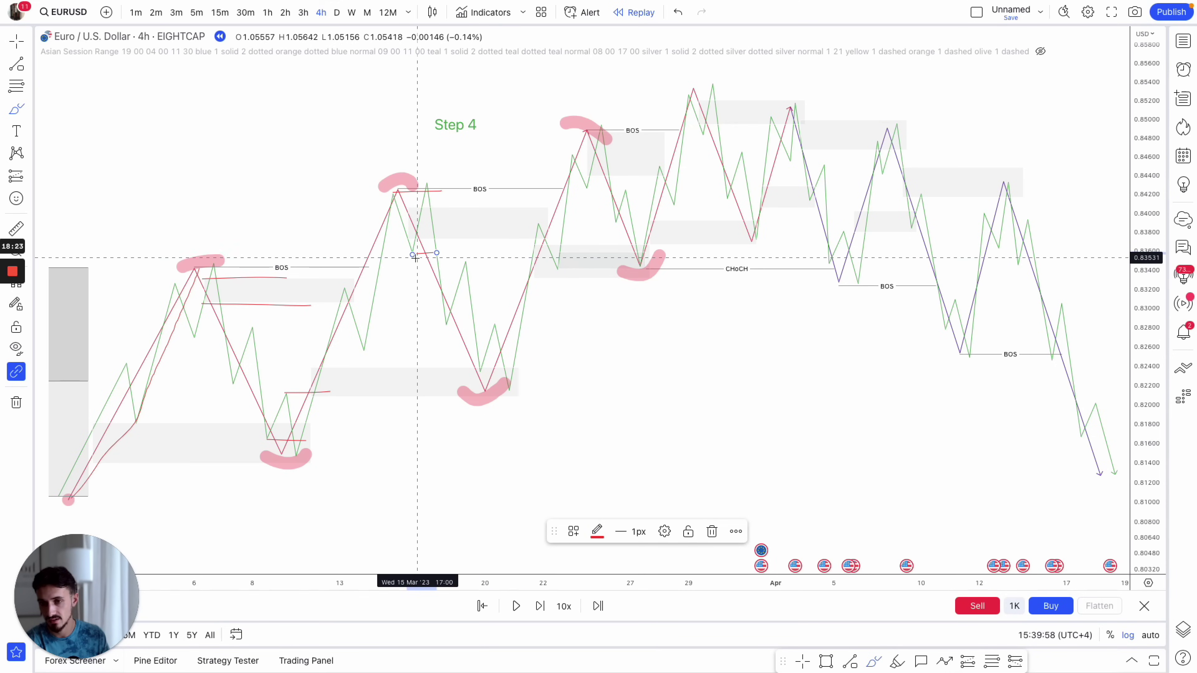
{"action": "mouse_move", "coordinate": [404, 259]}
{"action": "left_mouse_down"}
{"action": "mouse_move", "coordinate": [374, 201]}
{"action": "mouse_move", "coordinate": [439, 178]}
{"action": "mouse_move", "coordinate": [462, 238]}
{"action": "mouse_move", "coordinate": [436, 255]}
{"action": "left_mouse_up"}
{"action": "left_click", "coordinate": [678, 13]}
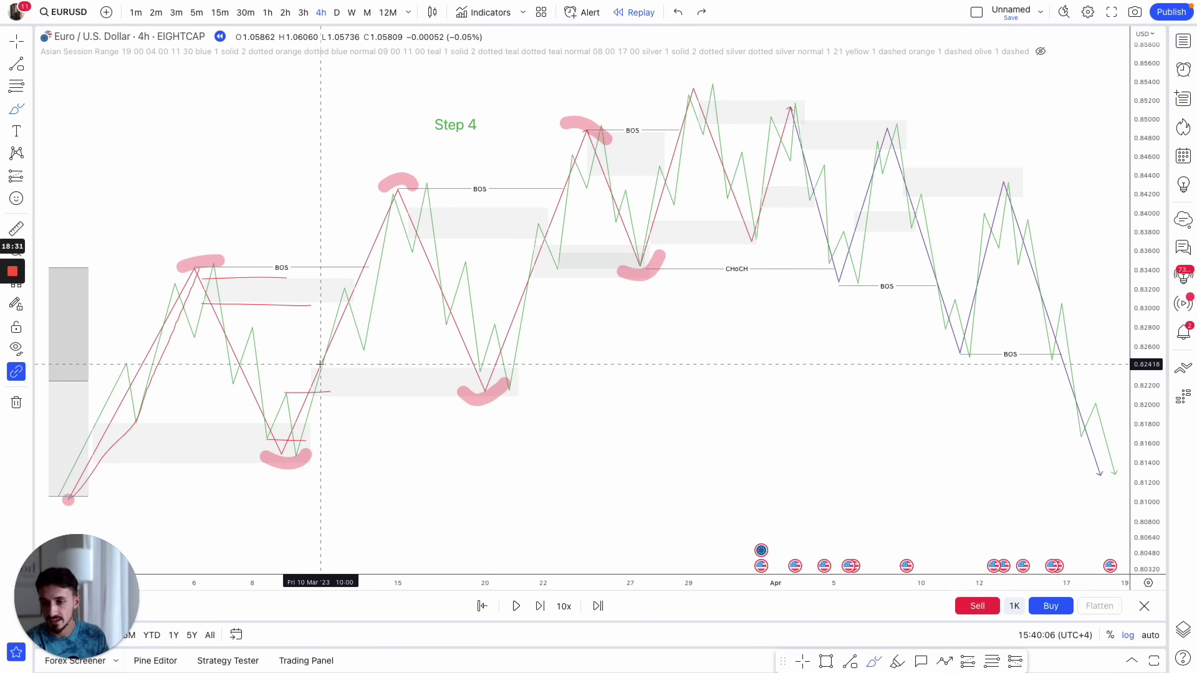
- Box the start of the grey zone beside the second bullish leg with the Brush, undoing a trial circle around the next swing low
{"action": "left_click_drag", "start_coordinate": [320, 365], "coordinate": [300, 393]}
{"action": "mouse_move", "coordinate": [351, 387]}
{"action": "left_mouse_down"}
{"action": "mouse_move", "coordinate": [342, 359]}
{"action": "mouse_move", "coordinate": [310, 409]}
{"action": "left_mouse_up"}
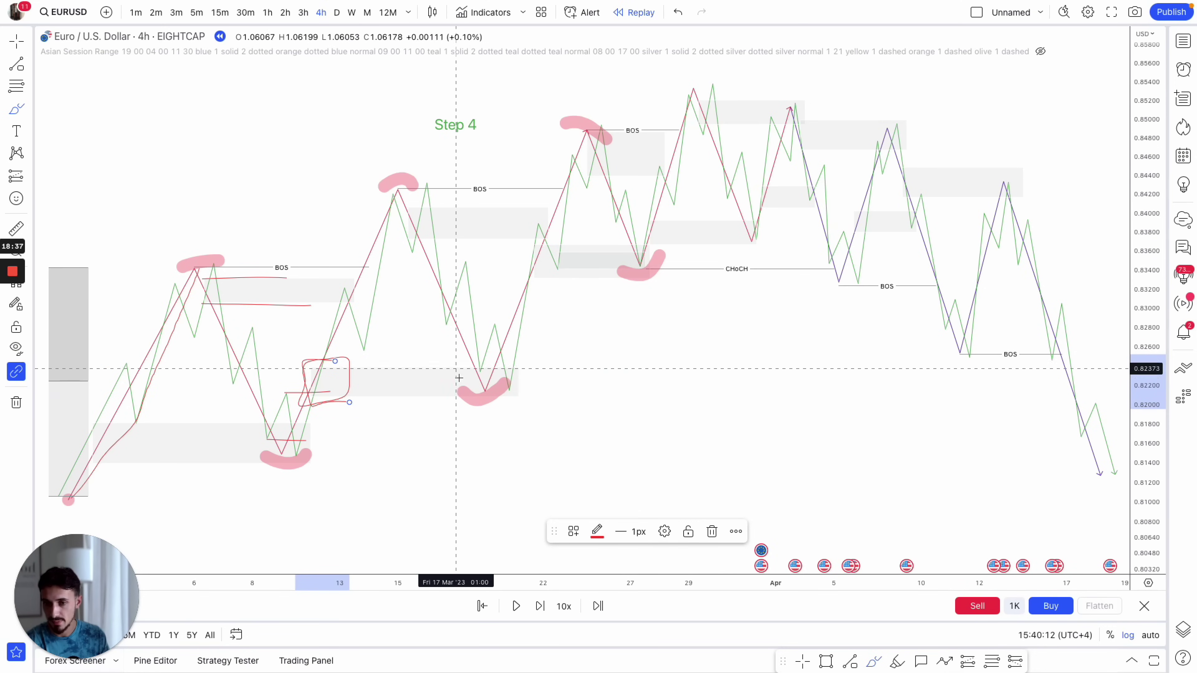
{"action": "mouse_move", "coordinate": [519, 382]}
{"action": "left_mouse_down"}
{"action": "mouse_move", "coordinate": [560, 339]}
{"action": "mouse_move", "coordinate": [471, 398]}
{"action": "left_mouse_up"}
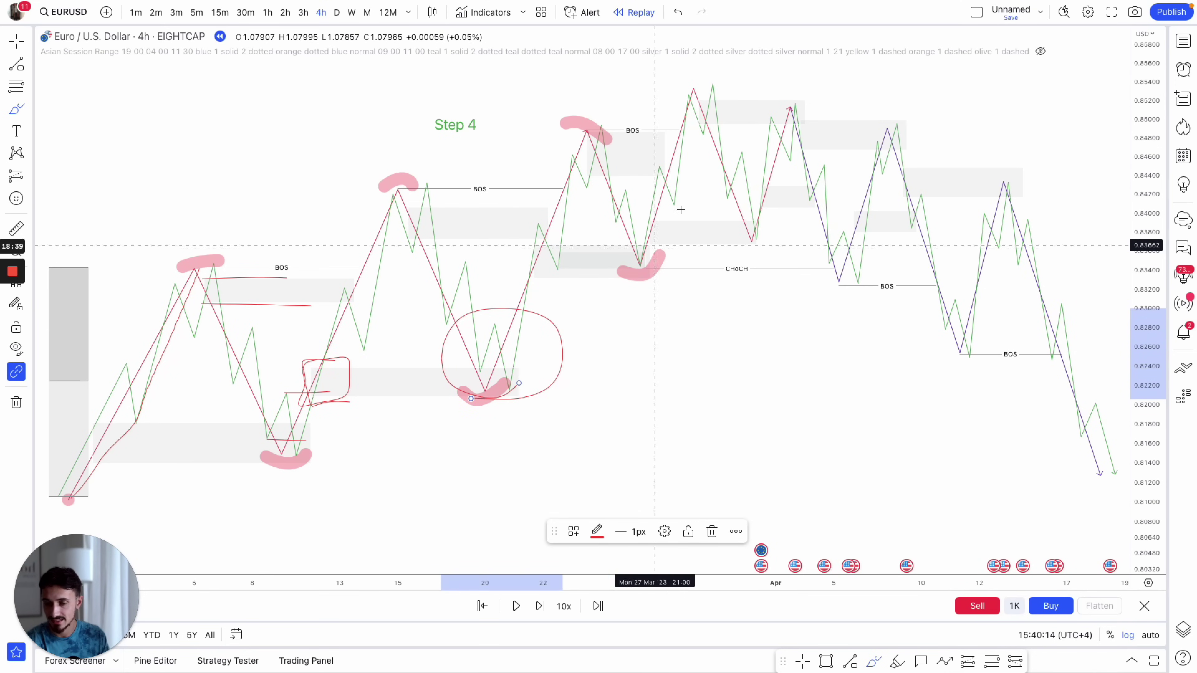
{"action": "left_click", "coordinate": [678, 11]}
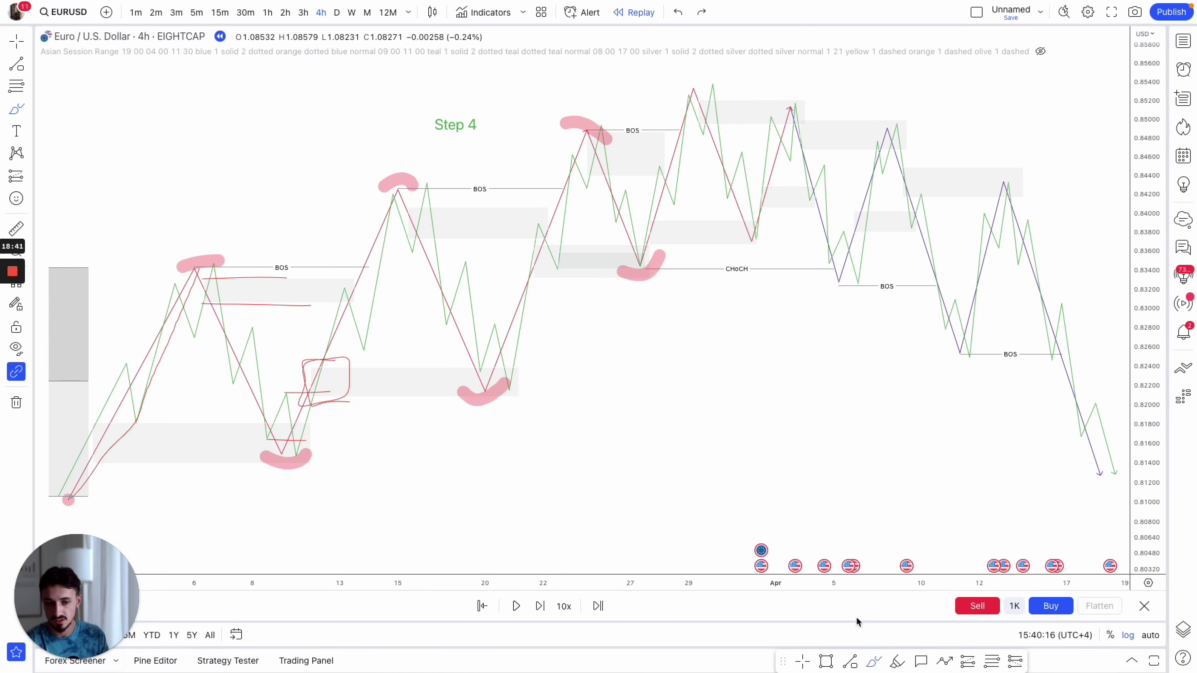
- Draw a green arrow path outward from the end of the boxed zone and place an ellipse as a callout at its tip
{"action": "left_click", "coordinate": [945, 660]}
{"action": "left_click_drag", "start_coordinate": [518, 367], "coordinate": [621, 370]}
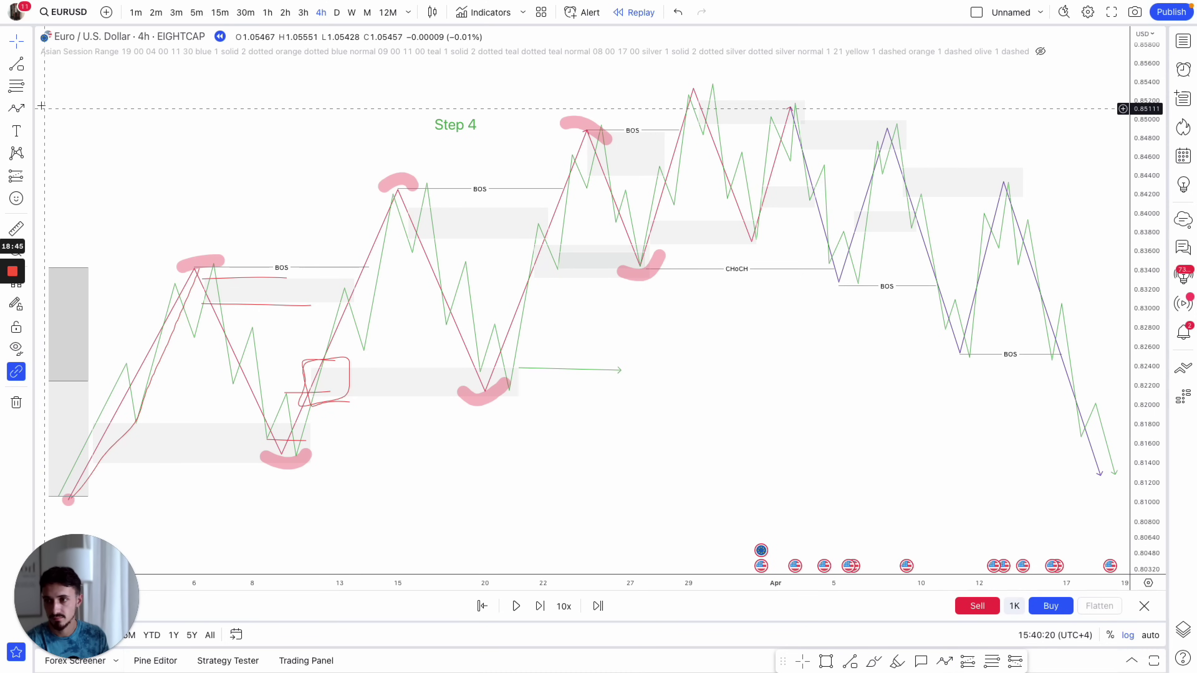
{"action": "left_click", "coordinate": [31, 109]}
{"action": "left_click", "coordinate": [75, 210]}
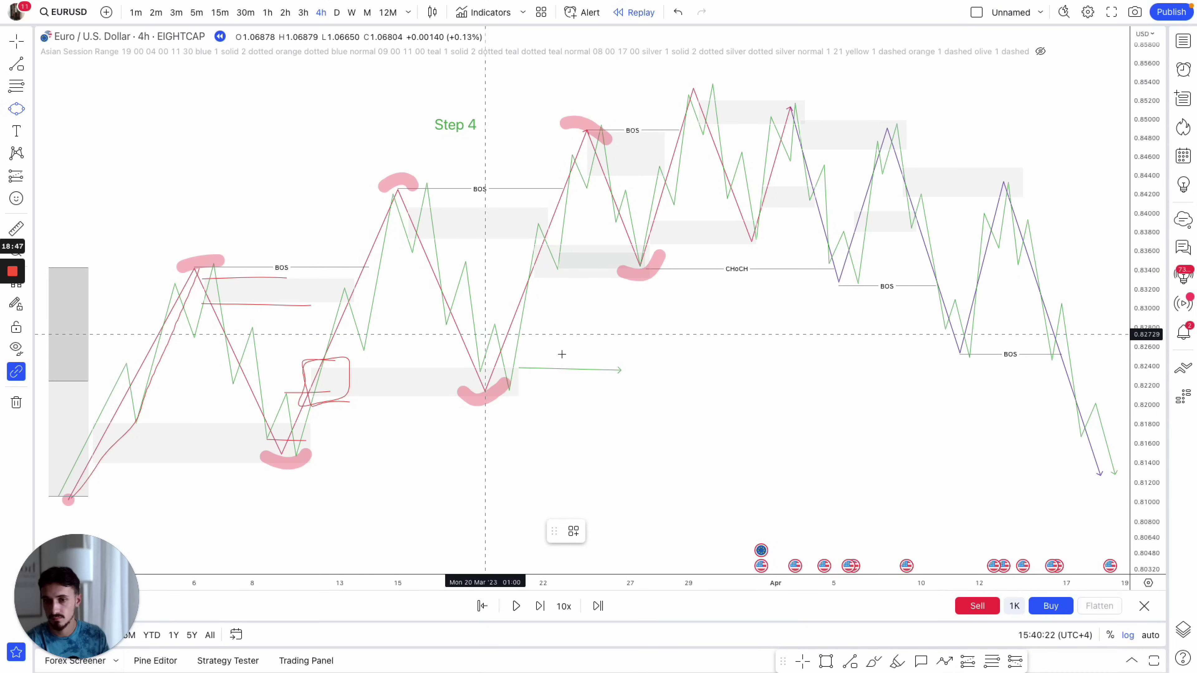
{"action": "left_click", "coordinate": [639, 362]}
{"action": "left_click", "coordinate": [688, 389]}
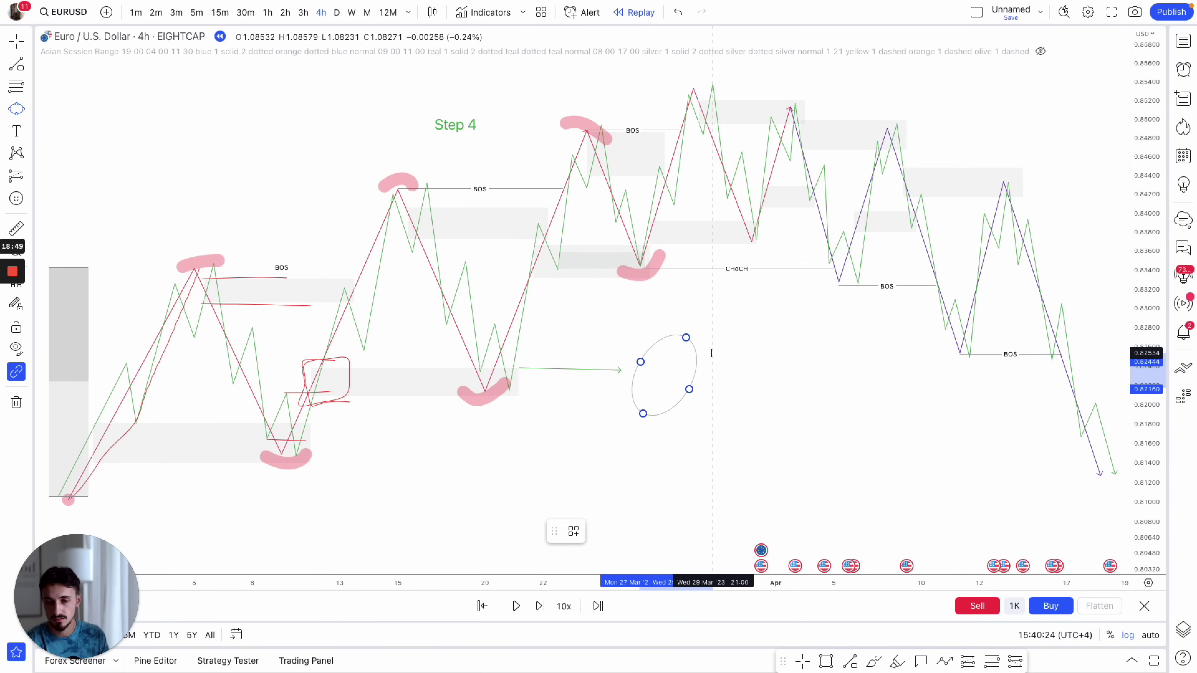
{"action": "left_click", "coordinate": [712, 410]}
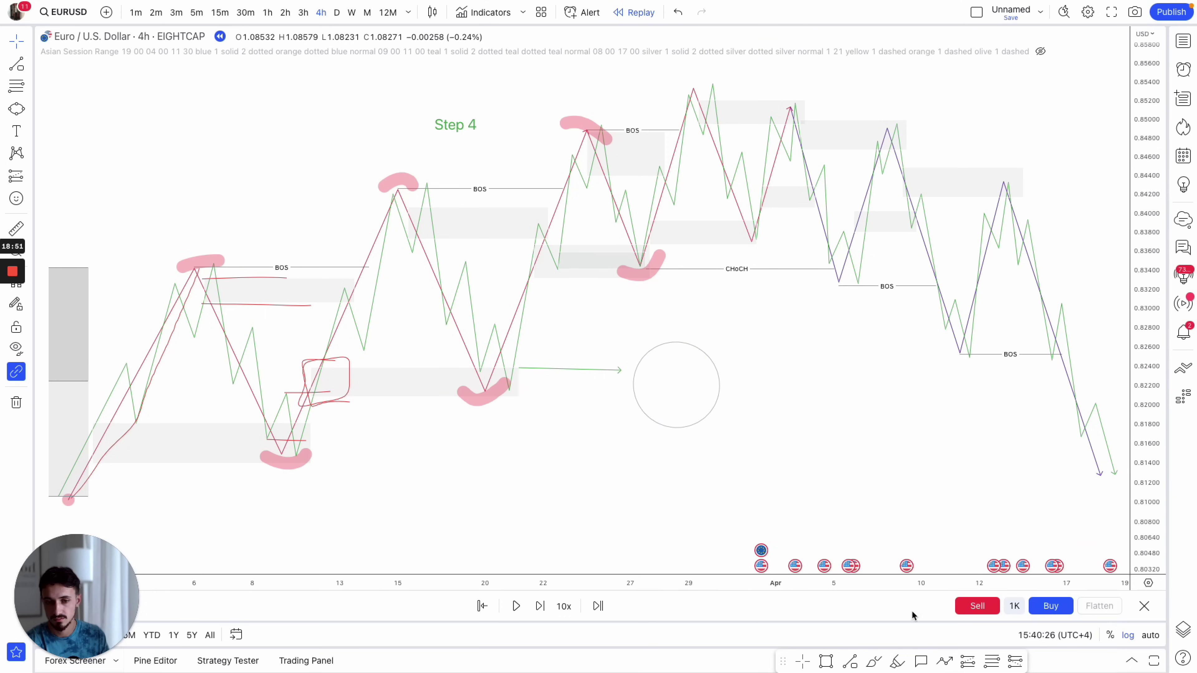
- Draw a green zigzag path inside the callout circle, with two falling swings and a reversal ending above the circle
{"action": "left_click", "coordinate": [948, 669]}
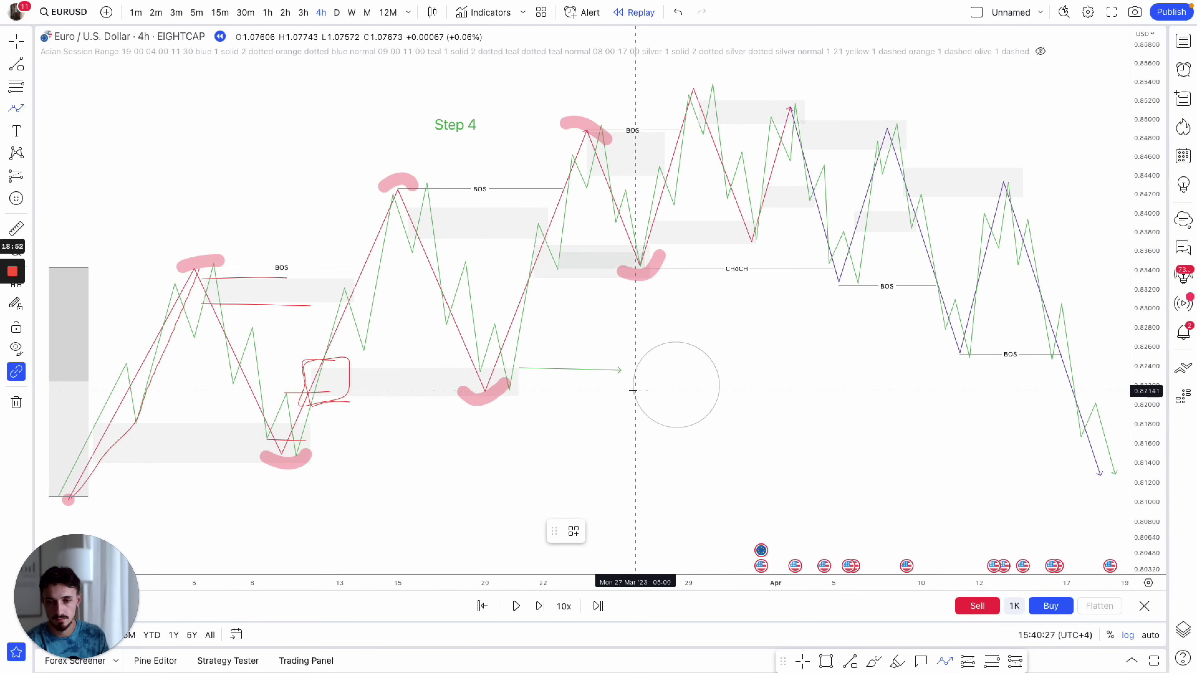
{"action": "left_click", "coordinate": [645, 369]}
{"action": "left_click", "coordinate": [660, 407]}
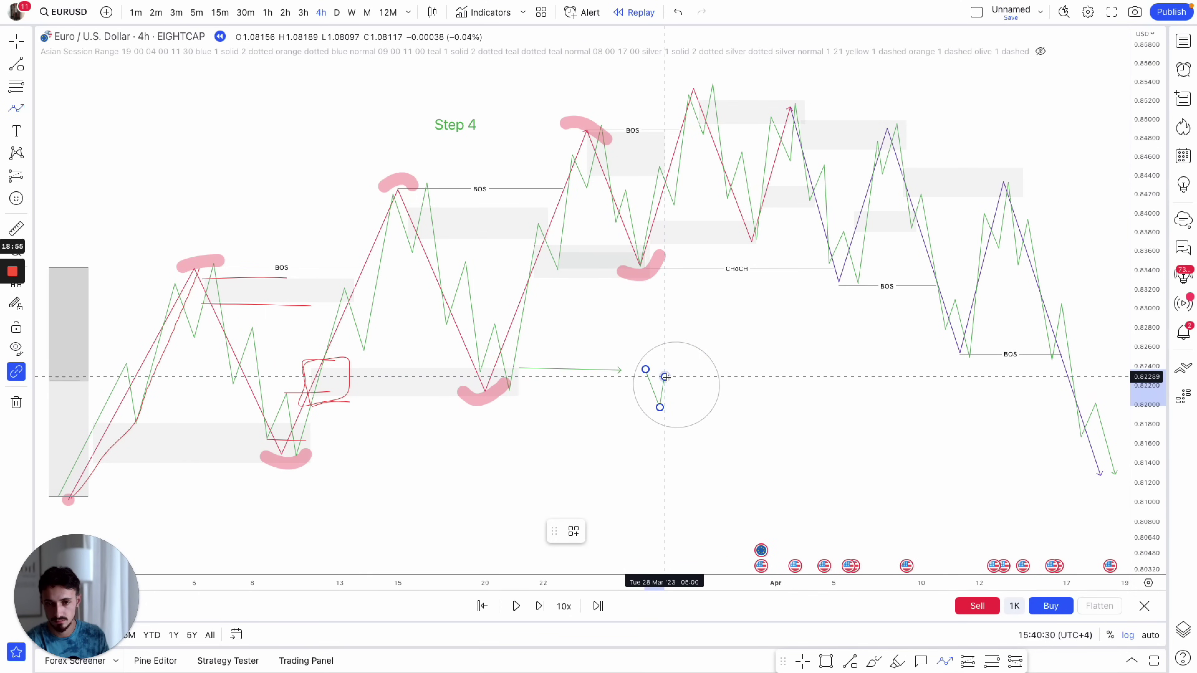
{"action": "left_click", "coordinate": [665, 377]}
{"action": "left_click", "coordinate": [684, 417]}
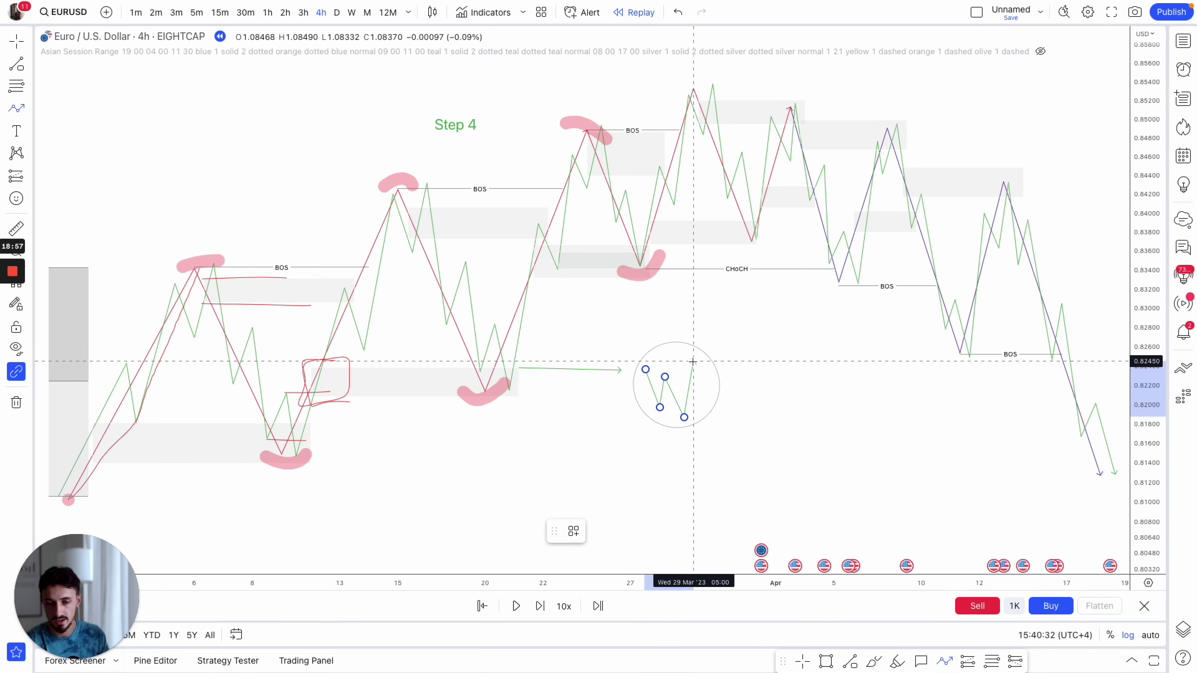
{"action": "left_click", "coordinate": [693, 362]}
{"action": "left_click", "coordinate": [722, 342]}
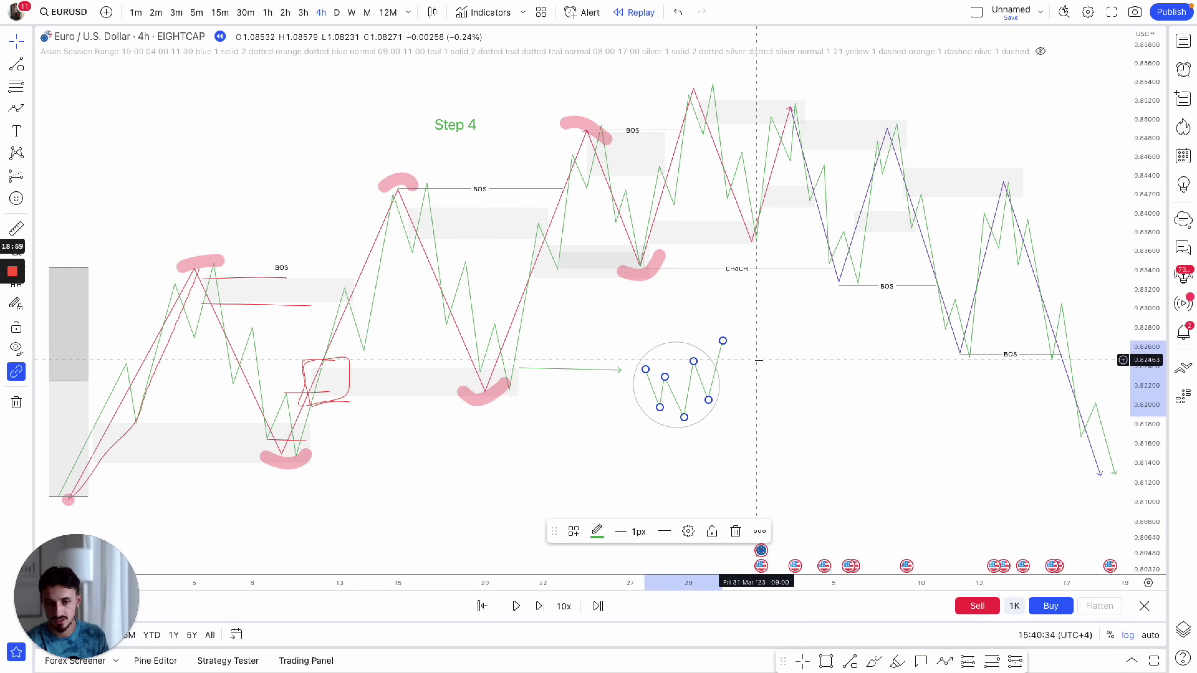
{"action": "left_click", "coordinate": [838, 523]}
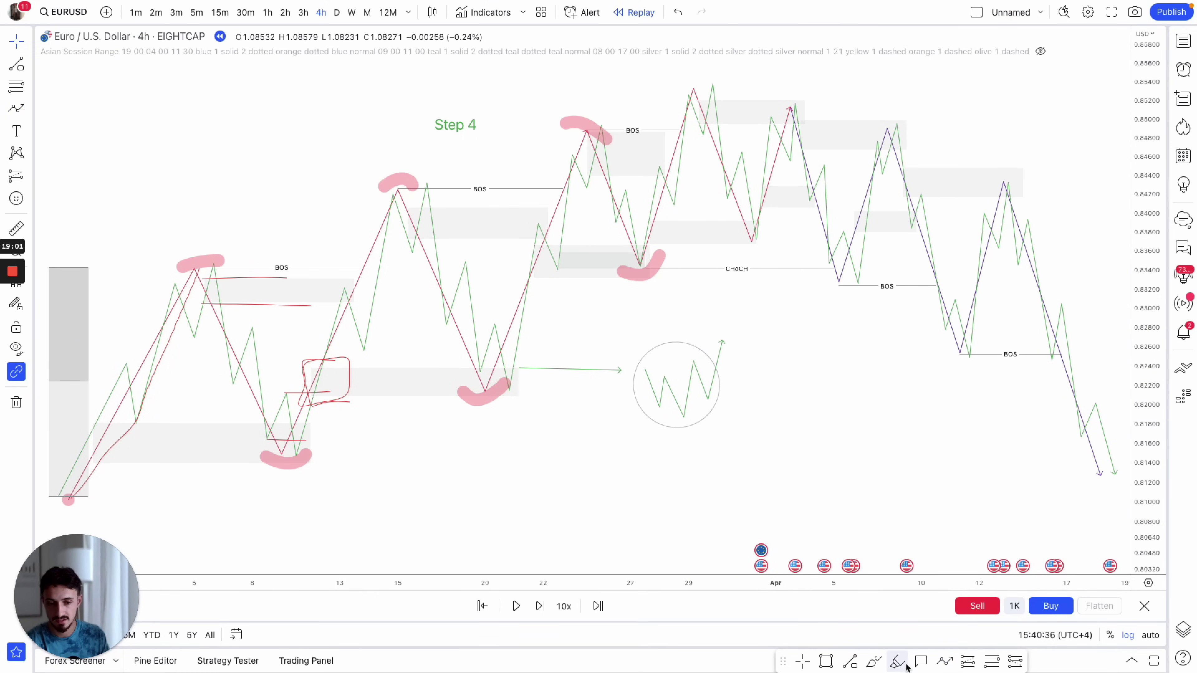
- Try a Brush stroke around the upper end of the callout's zigzag and undo it
{"action": "left_click", "coordinate": [852, 663]}
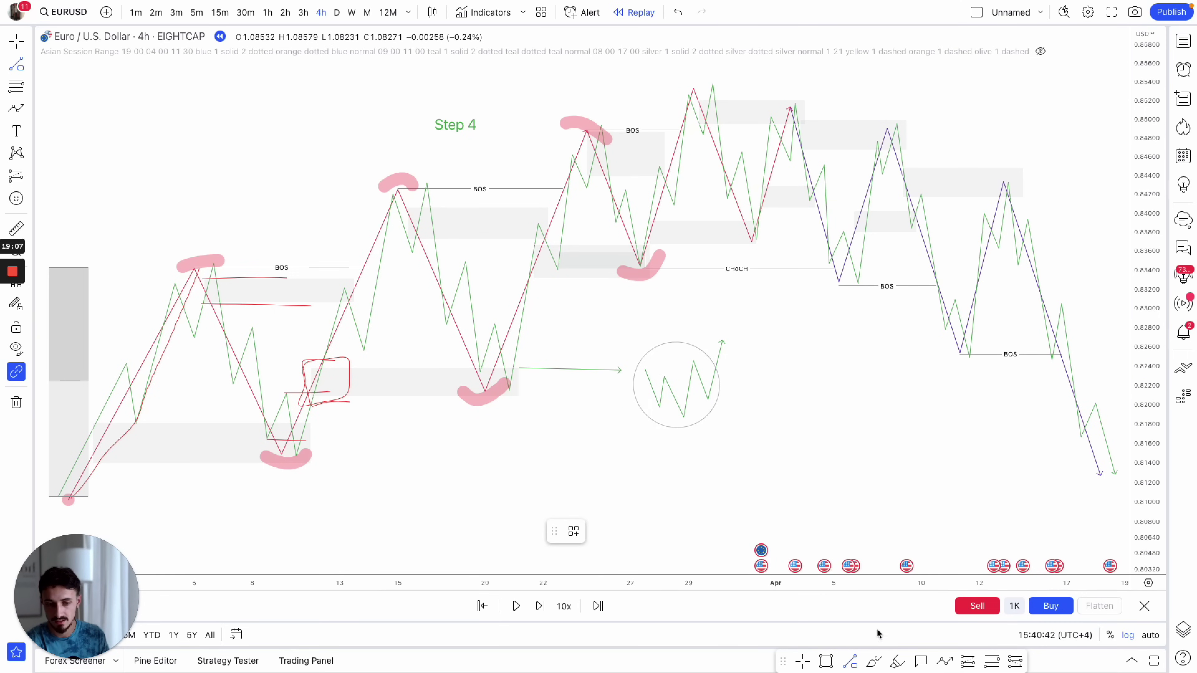
{"action": "left_click", "coordinate": [873, 661]}
{"action": "mouse_move", "coordinate": [725, 353]}
{"action": "left_mouse_down"}
{"action": "mouse_move", "coordinate": [636, 351]}
{"action": "mouse_move", "coordinate": [688, 338]}
{"action": "left_mouse_up"}
{"action": "left_click", "coordinate": [677, 12]}
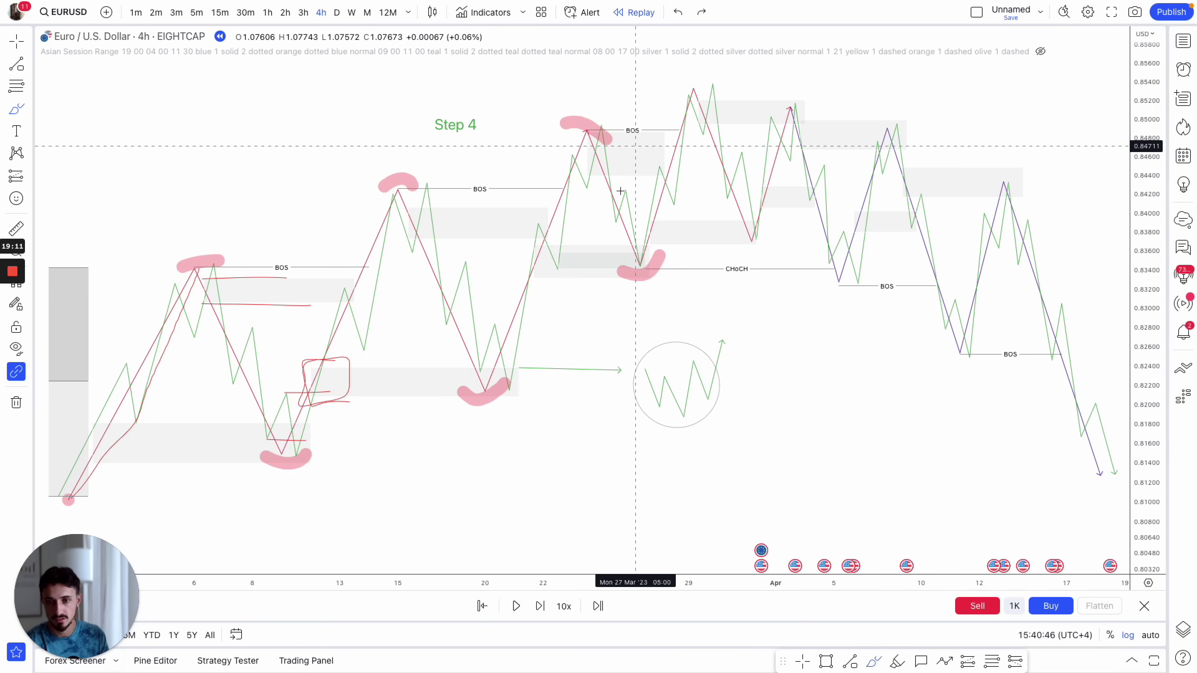
- Circle the swing low at the end of the boxed zone with the Brush and trace the second BOS level
{"action": "left_click_drag", "start_coordinate": [519, 325], "coordinate": [509, 335]}
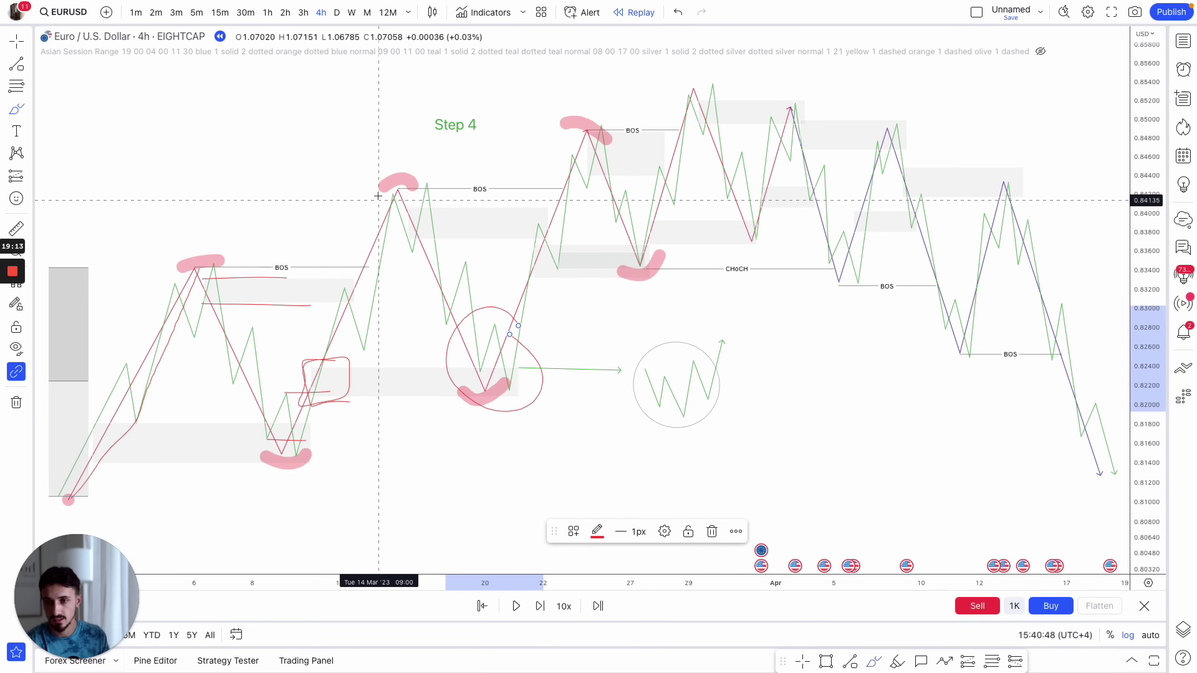
{"action": "left_click_drag", "start_coordinate": [377, 191], "coordinate": [496, 191]}
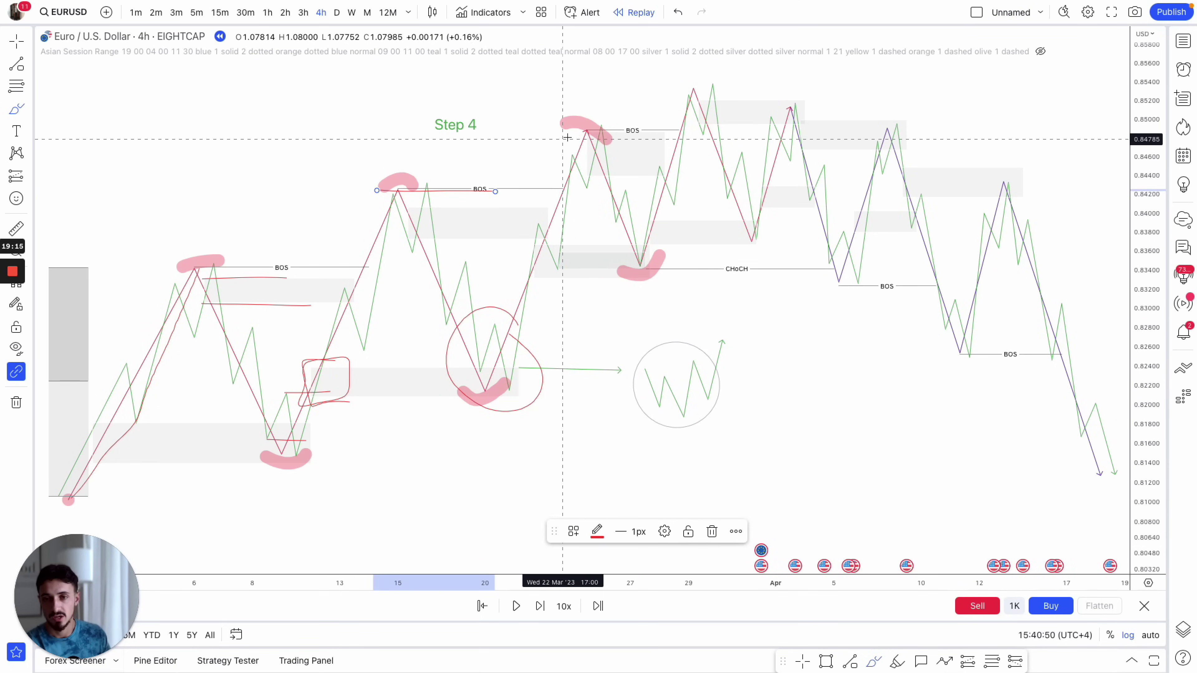
- Mark the internal levels around the third swing high and box the grey zone's start below it, undoing the circle around the following low
{"action": "mouse_move", "coordinate": [567, 156]}
{"action": "left_mouse_down"}
{"action": "mouse_move", "coordinate": [592, 156]}
{"action": "mouse_move", "coordinate": [596, 190]}
{"action": "mouse_move", "coordinate": [616, 190]}
{"action": "left_mouse_up"}
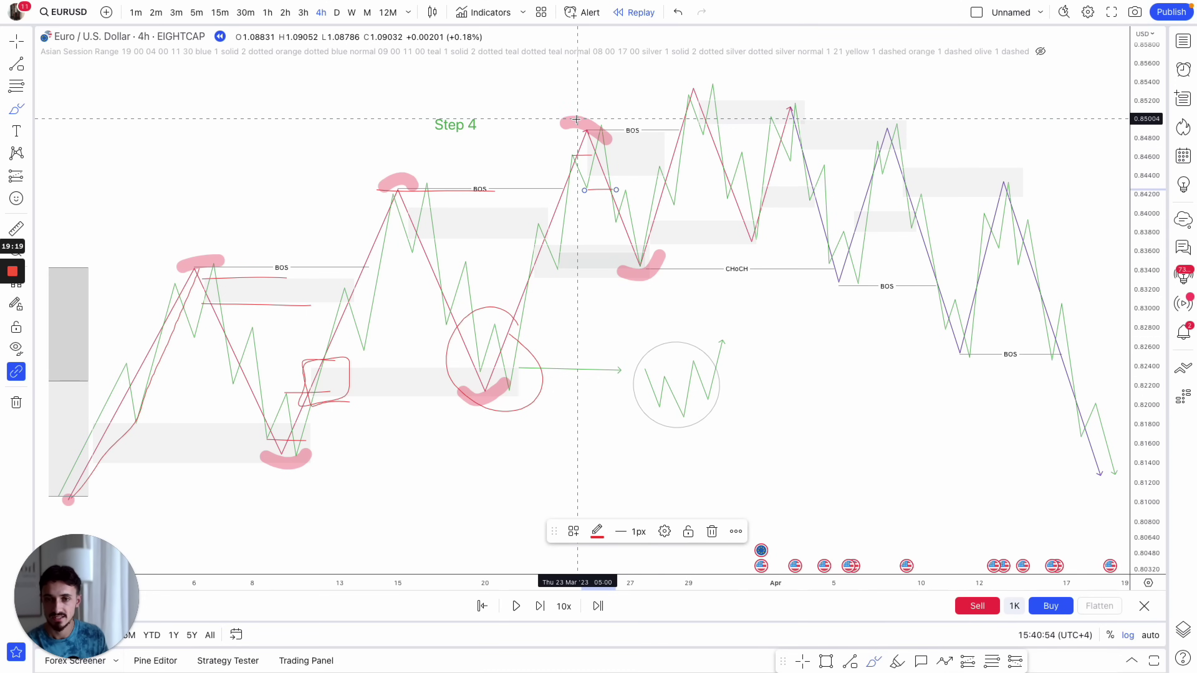
{"action": "mouse_move", "coordinate": [585, 244]}
{"action": "left_mouse_down"}
{"action": "mouse_move", "coordinate": [516, 242]}
{"action": "mouse_move", "coordinate": [531, 283]}
{"action": "mouse_move", "coordinate": [641, 223]}
{"action": "mouse_move", "coordinate": [654, 193]}
{"action": "mouse_move", "coordinate": [608, 233]}
{"action": "mouse_move", "coordinate": [671, 234]}
{"action": "mouse_move", "coordinate": [651, 159]}
{"action": "left_mouse_up"}
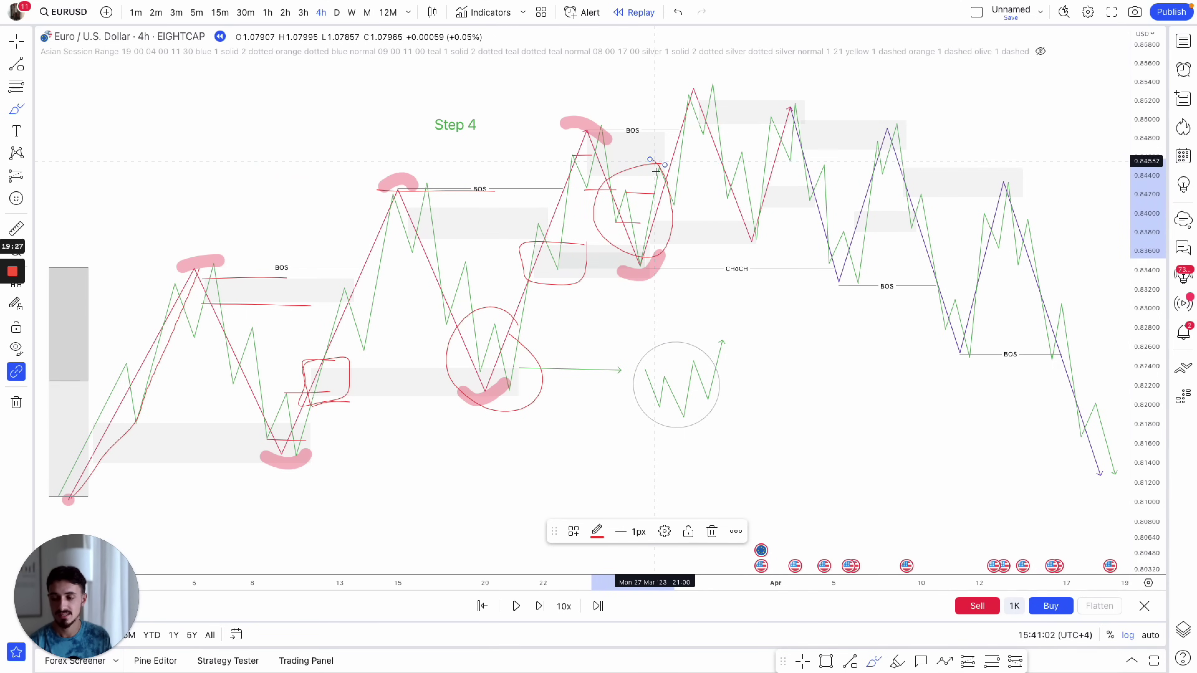
{"action": "left_click", "coordinate": [678, 13]}
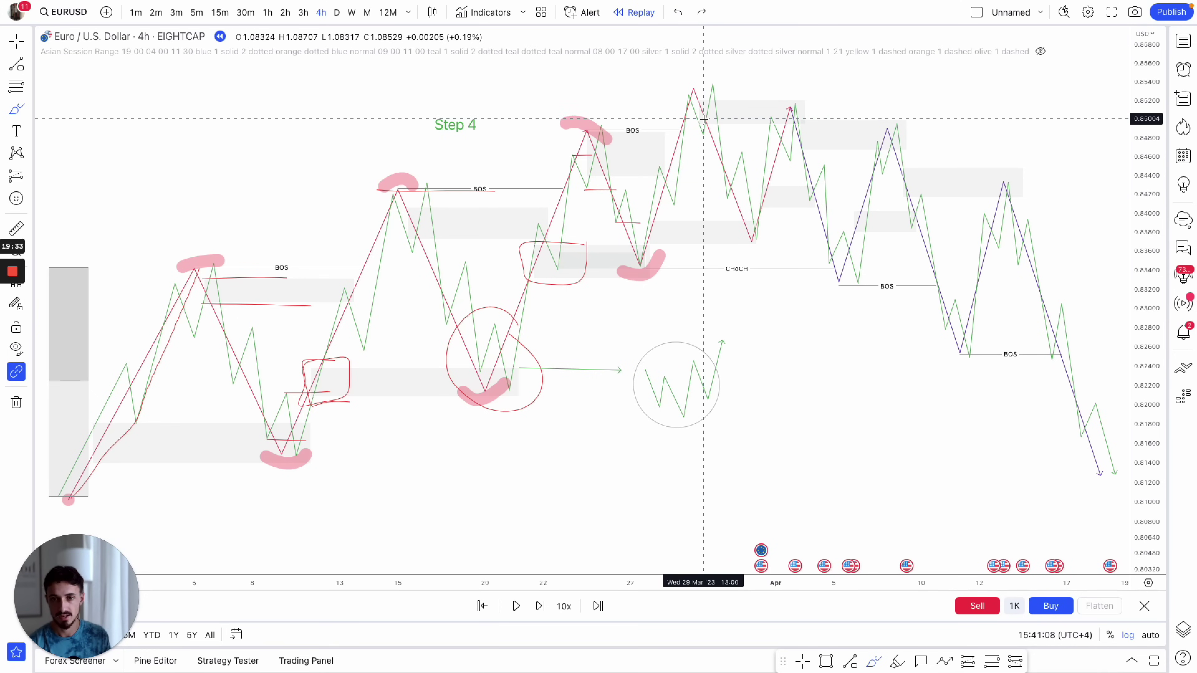
- Mark the internal structure levels after the highest swing high with short Brush lines and circle that high
{"action": "left_click_drag", "start_coordinate": [689, 95], "coordinate": [712, 94]}
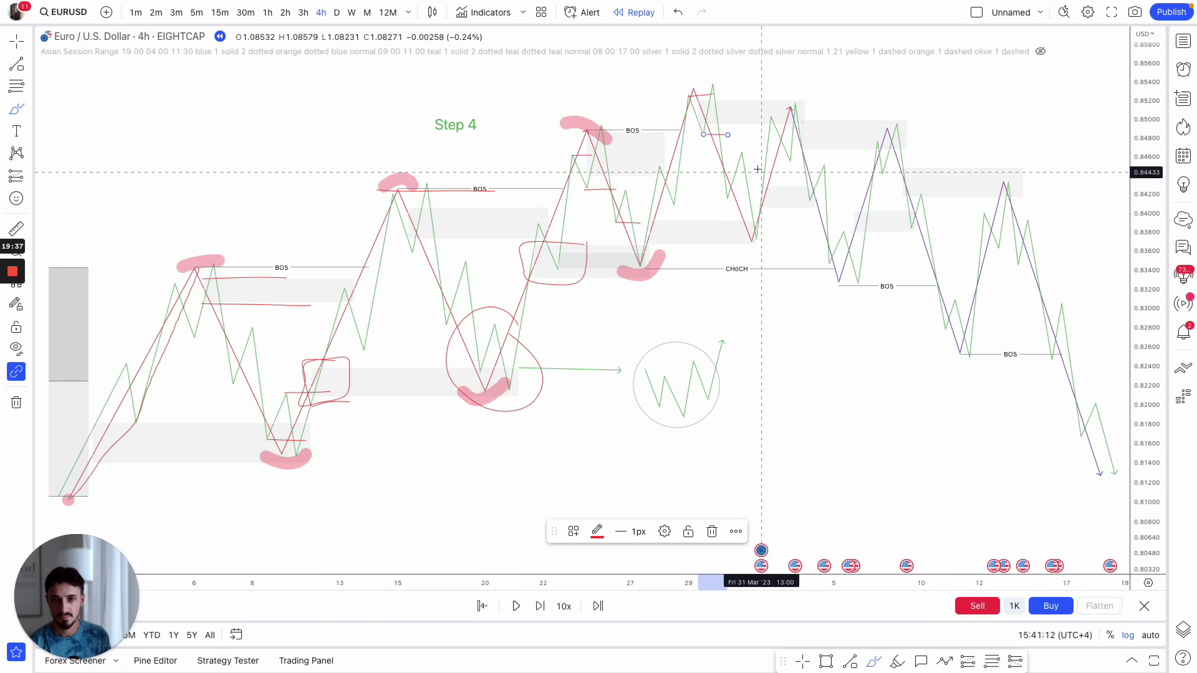
{"action": "left_click_drag", "start_coordinate": [747, 150], "coordinate": [761, 150]}
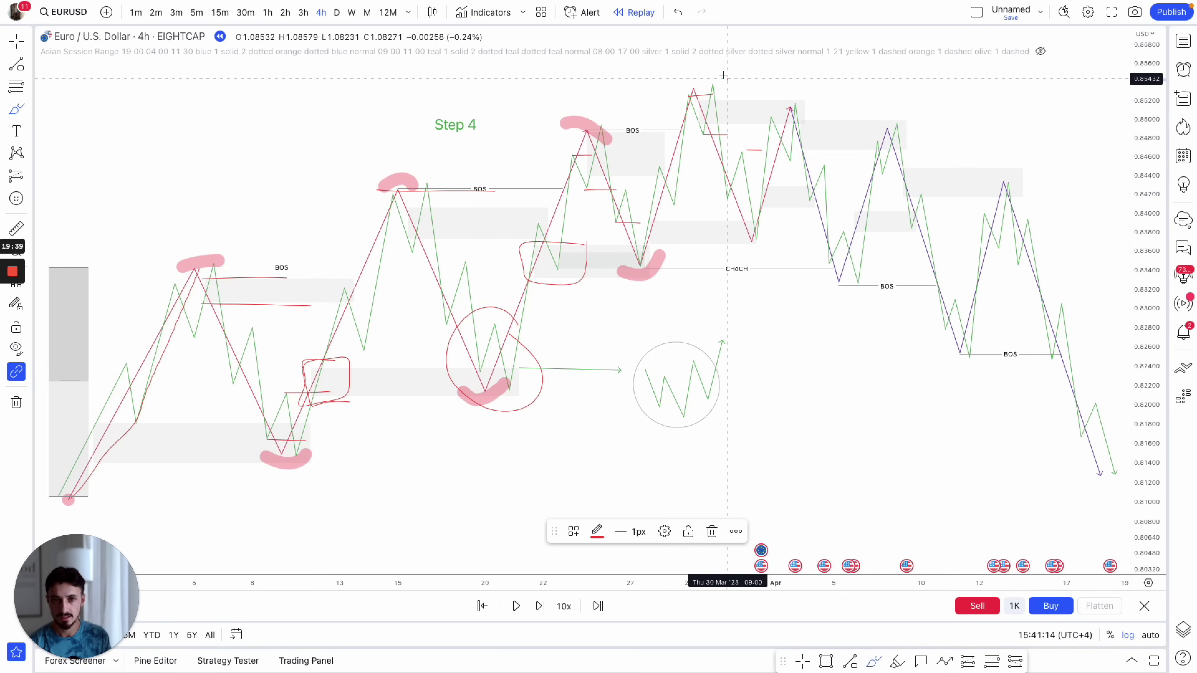
{"action": "left_click_drag", "start_coordinate": [727, 80], "coordinate": [717, 83]}
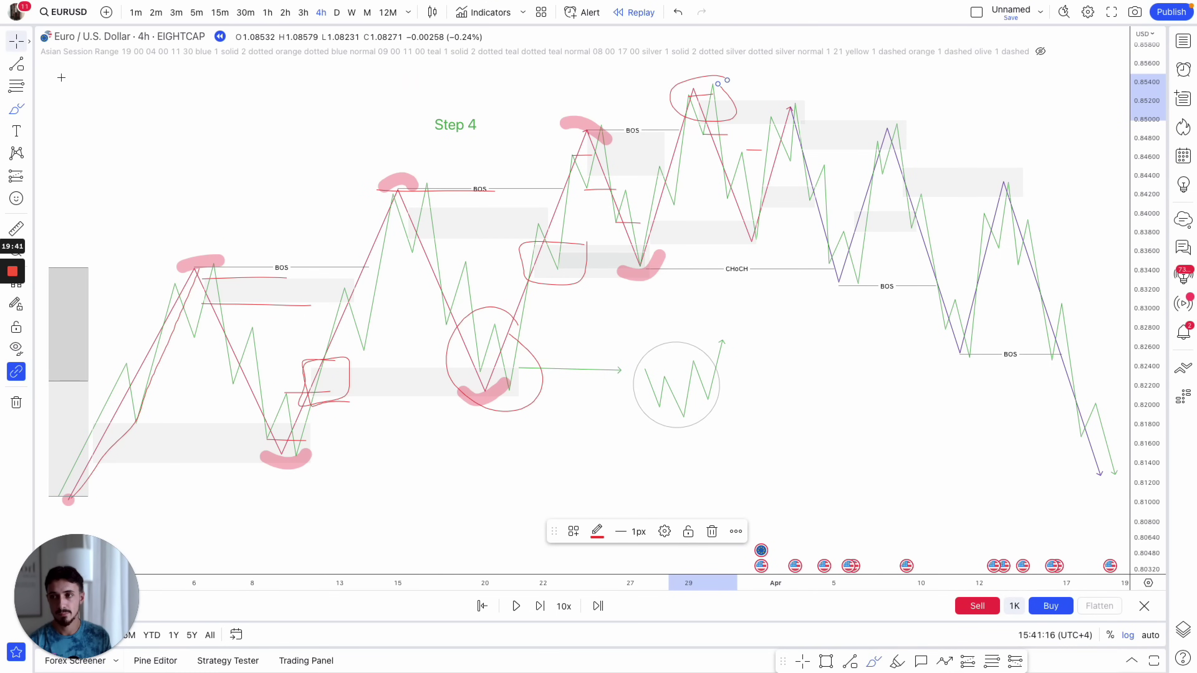
- Draw a rising zigzag Path with five successively higher highs in the blank area below the diagram, ending below its last swing low
{"action": "key", "text": "Escape"}
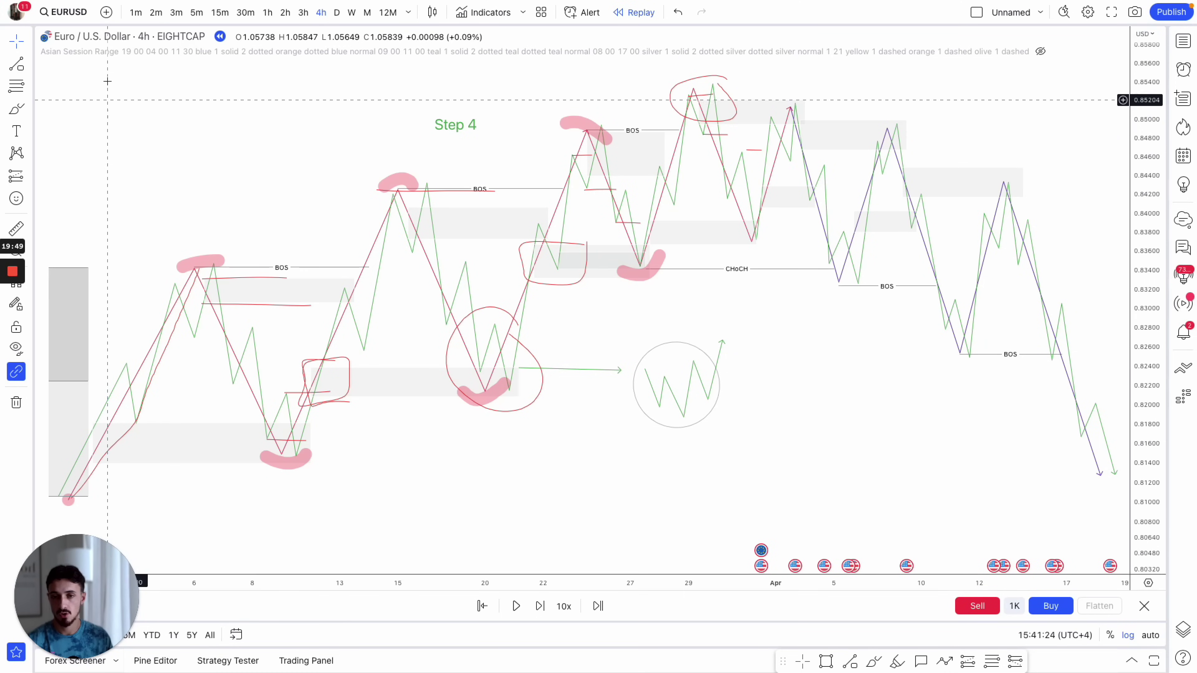
{"action": "left_click_drag", "start_coordinate": [562, 476], "coordinate": [500, 307]}
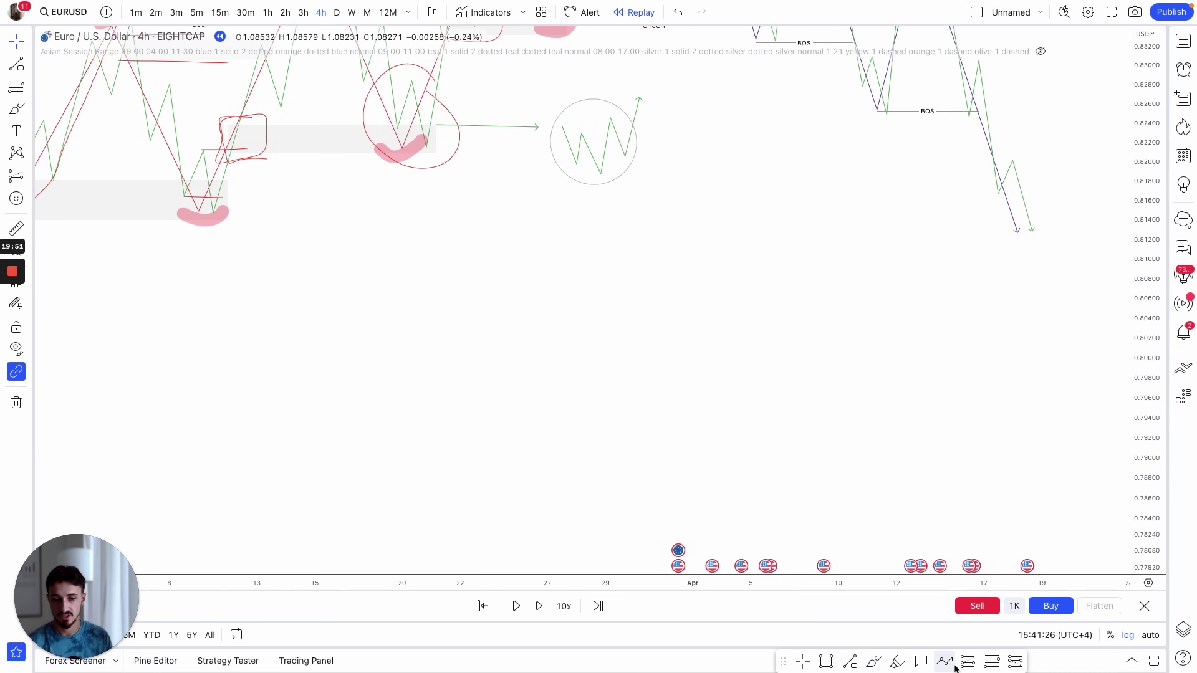
{"action": "left_click", "coordinate": [949, 663]}
{"action": "left_click", "coordinate": [402, 450]}
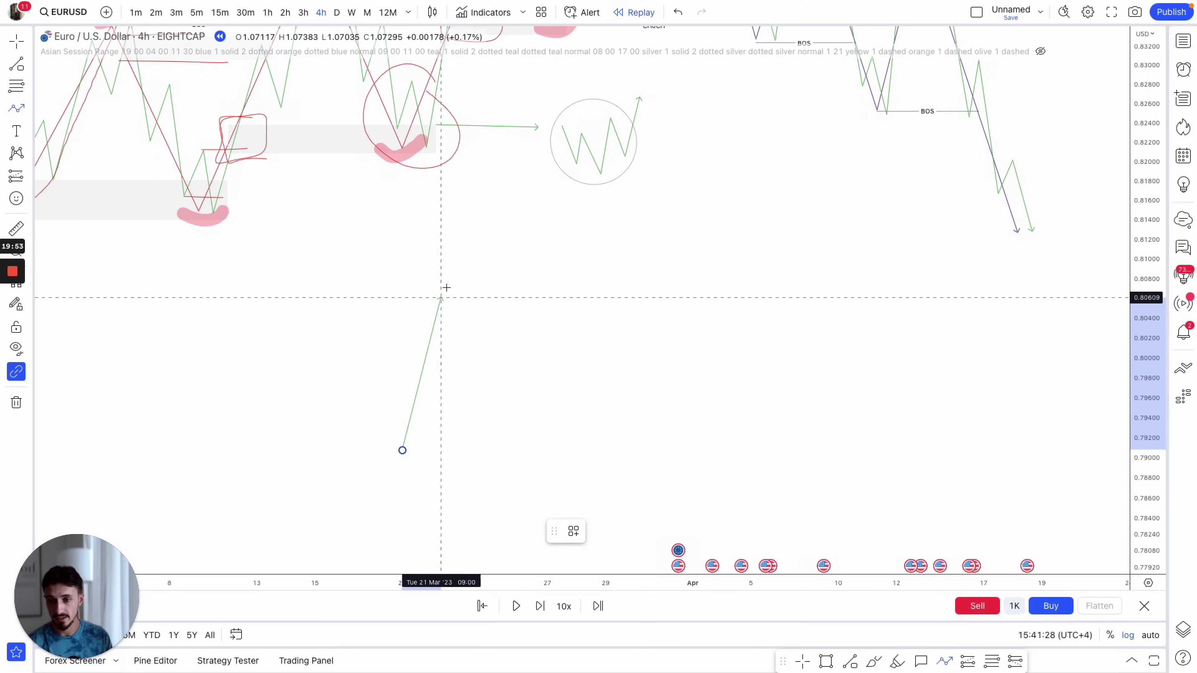
{"action": "left_click", "coordinate": [494, 256]}
{"action": "left_click", "coordinate": [552, 383]}
{"action": "left_click", "coordinate": [629, 205]}
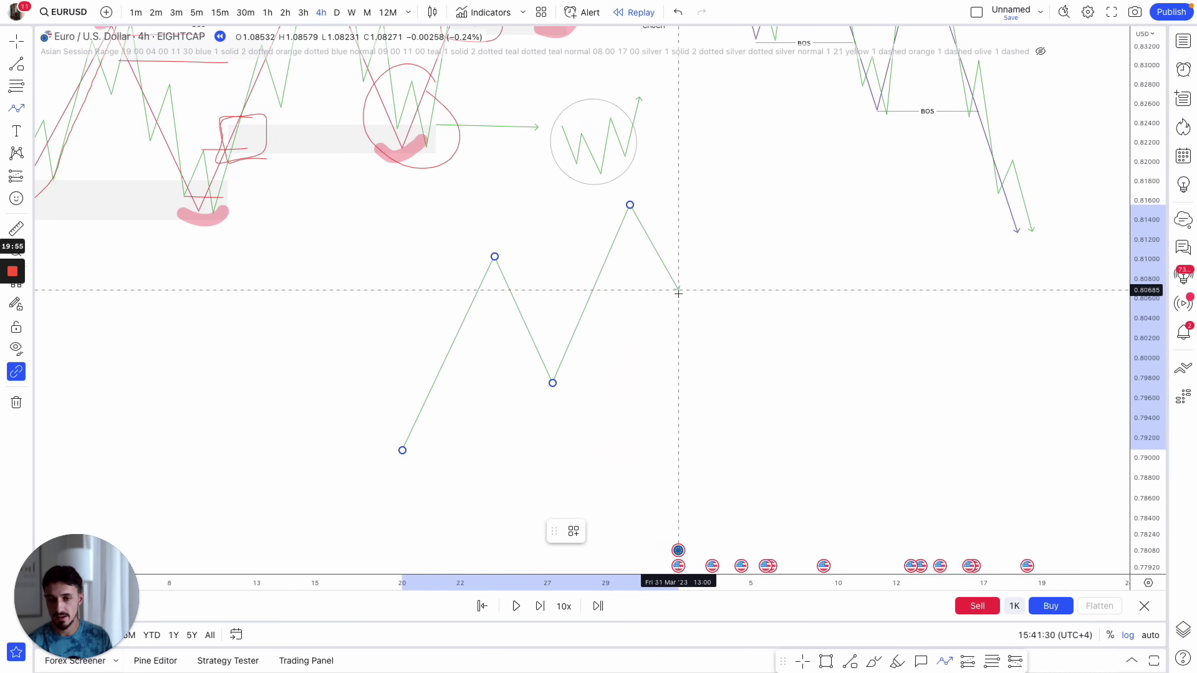
{"action": "left_click", "coordinate": [702, 350]}
{"action": "left_click", "coordinate": [766, 174]}
{"action": "left_click", "coordinate": [819, 301]}
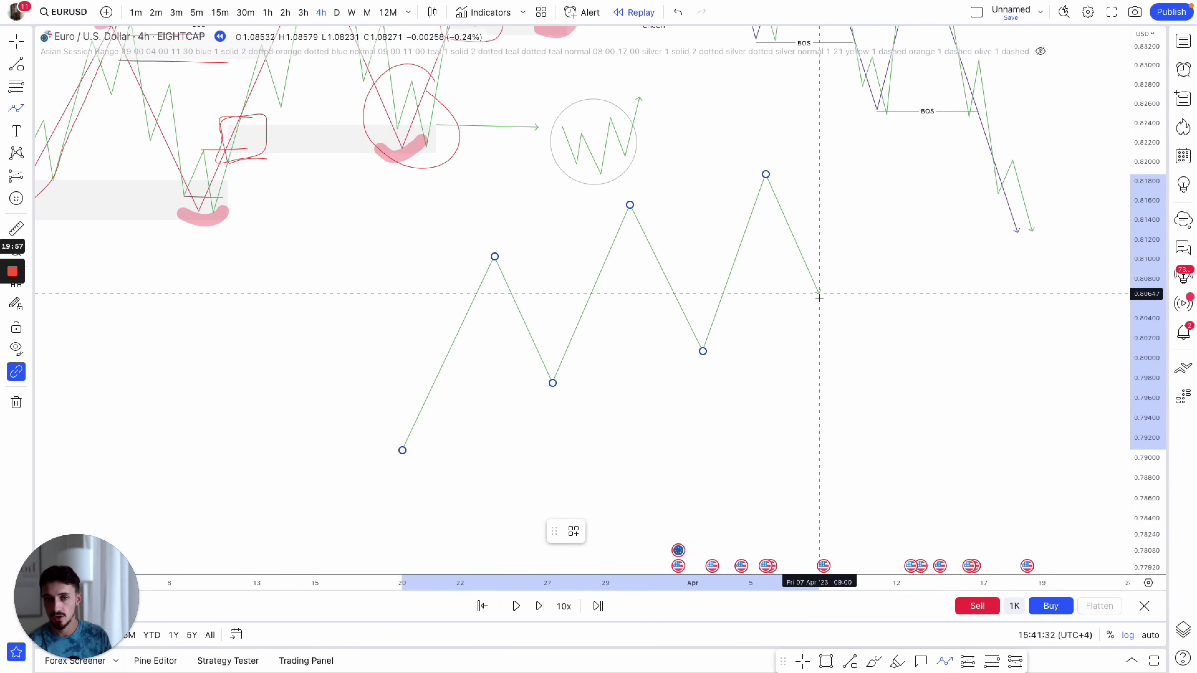
{"action": "left_click", "coordinate": [877, 131]}
{"action": "left_click", "coordinate": [915, 245]}
{"action": "left_click", "coordinate": [955, 117]}
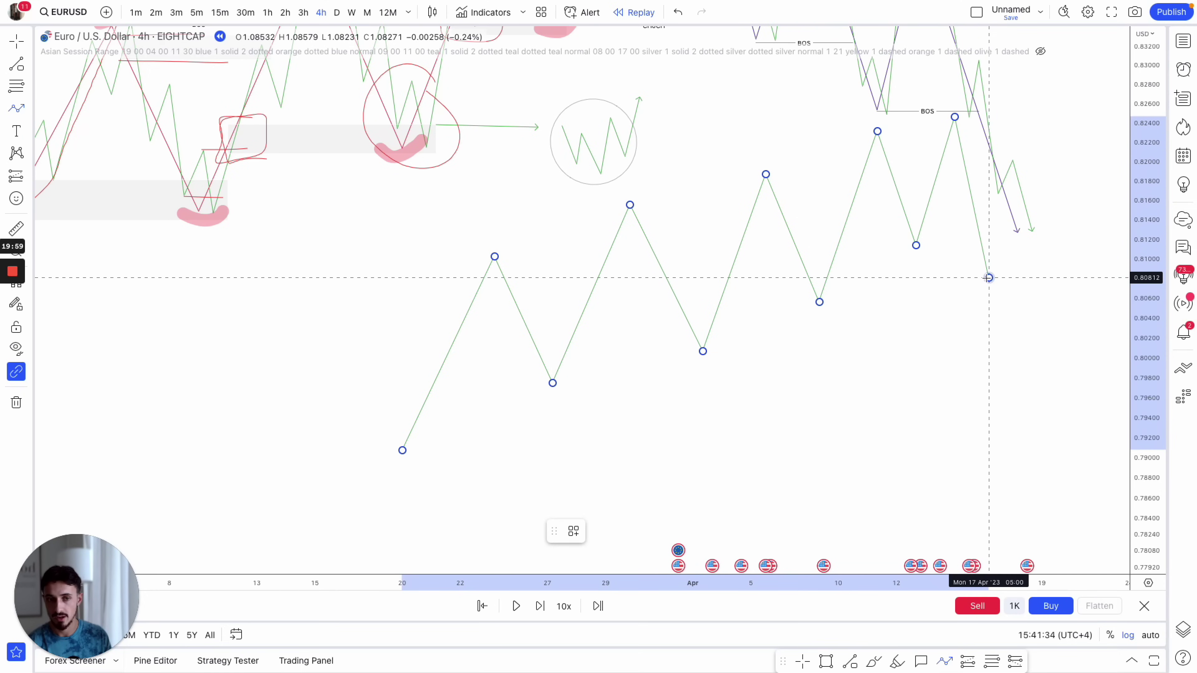
{"action": "left_click", "coordinate": [988, 277]}
{"action": "left_click", "coordinate": [1012, 290]}
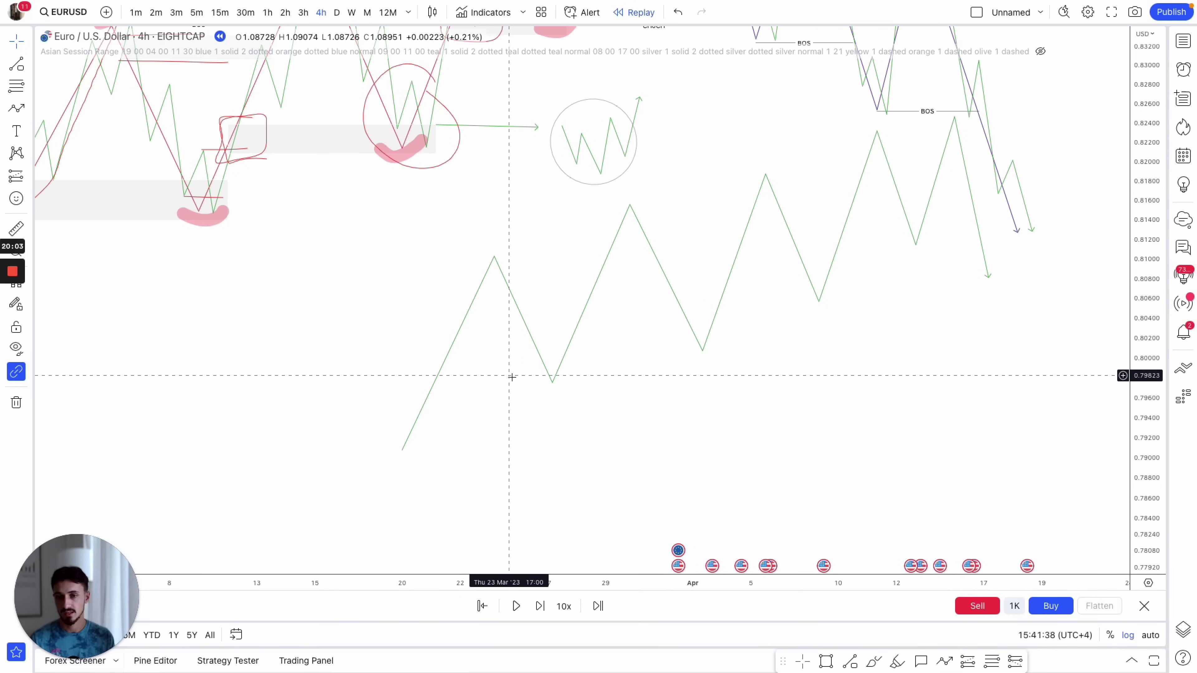
- Mark the zigzag's broken highs with Brush lines and check marks, and underline its last low with a line and a cross
{"action": "left_click", "coordinate": [874, 661]}
{"action": "mouse_move", "coordinate": [499, 259]}
{"action": "left_mouse_down"}
{"action": "mouse_move", "coordinate": [577, 258]}
{"action": "mouse_move", "coordinate": [587, 204]}
{"action": "mouse_move", "coordinate": [761, 205]}
{"action": "left_mouse_up"}
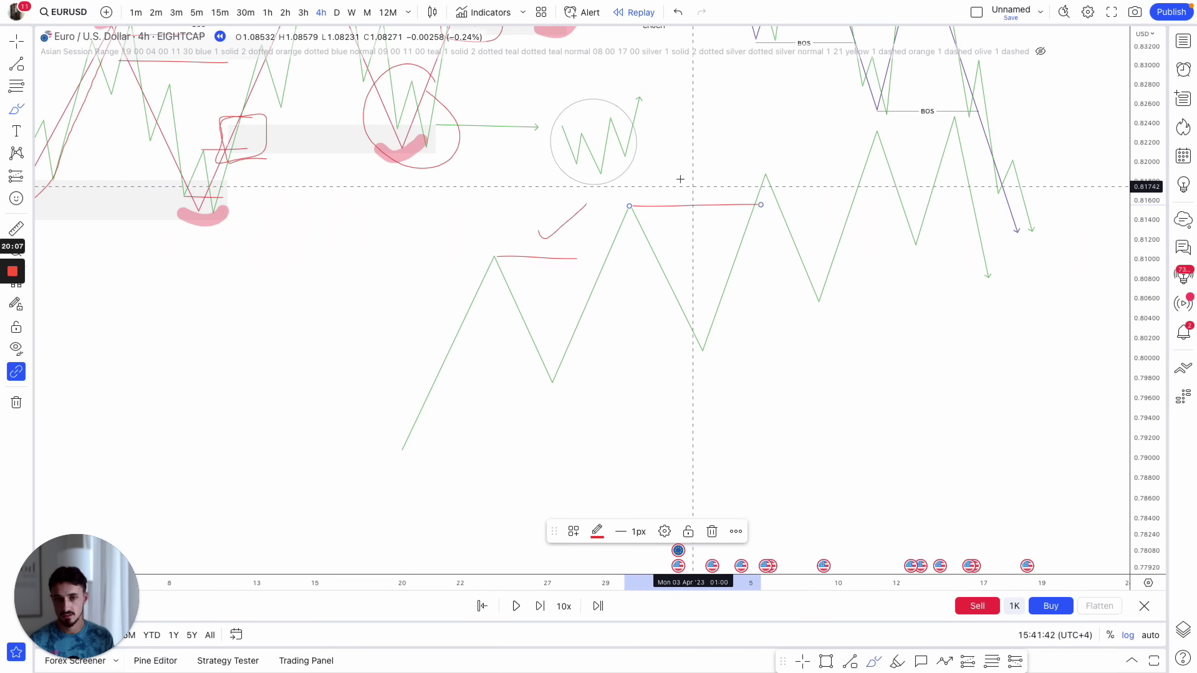
{"action": "left_click_drag", "start_coordinate": [679, 179], "coordinate": [726, 124]}
{"action": "mouse_move", "coordinate": [770, 175]}
{"action": "left_mouse_down"}
{"action": "mouse_move", "coordinate": [843, 174]}
{"action": "mouse_move", "coordinate": [833, 116]}
{"action": "mouse_move", "coordinate": [945, 138]}
{"action": "mouse_move", "coordinate": [949, 105]}
{"action": "left_mouse_up"}
{"action": "left_click_drag", "start_coordinate": [943, 247], "coordinate": [973, 263]}
{"action": "mouse_move", "coordinate": [978, 249]}
{"action": "left_mouse_down"}
{"action": "mouse_move", "coordinate": [939, 267]}
{"action": "mouse_move", "coordinate": [927, 243]}
{"action": "mouse_move", "coordinate": [982, 244]}
{"action": "left_mouse_up"}
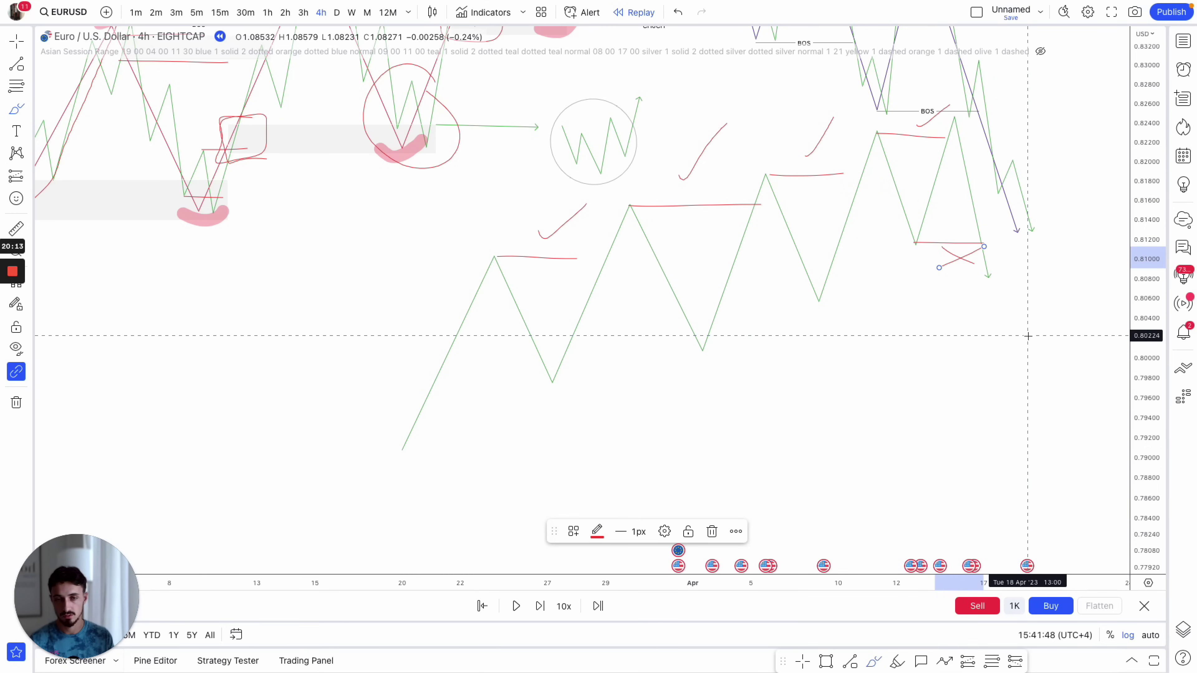
- Circle each check mark and the cross along the zigzag with the Brush
{"action": "mouse_move", "coordinate": [604, 227]}
{"action": "left_mouse_down"}
{"action": "mouse_move", "coordinate": [532, 208]}
{"action": "mouse_move", "coordinate": [598, 211]}
{"action": "left_mouse_up"}
{"action": "left_click_drag", "start_coordinate": [763, 140], "coordinate": [697, 151]}
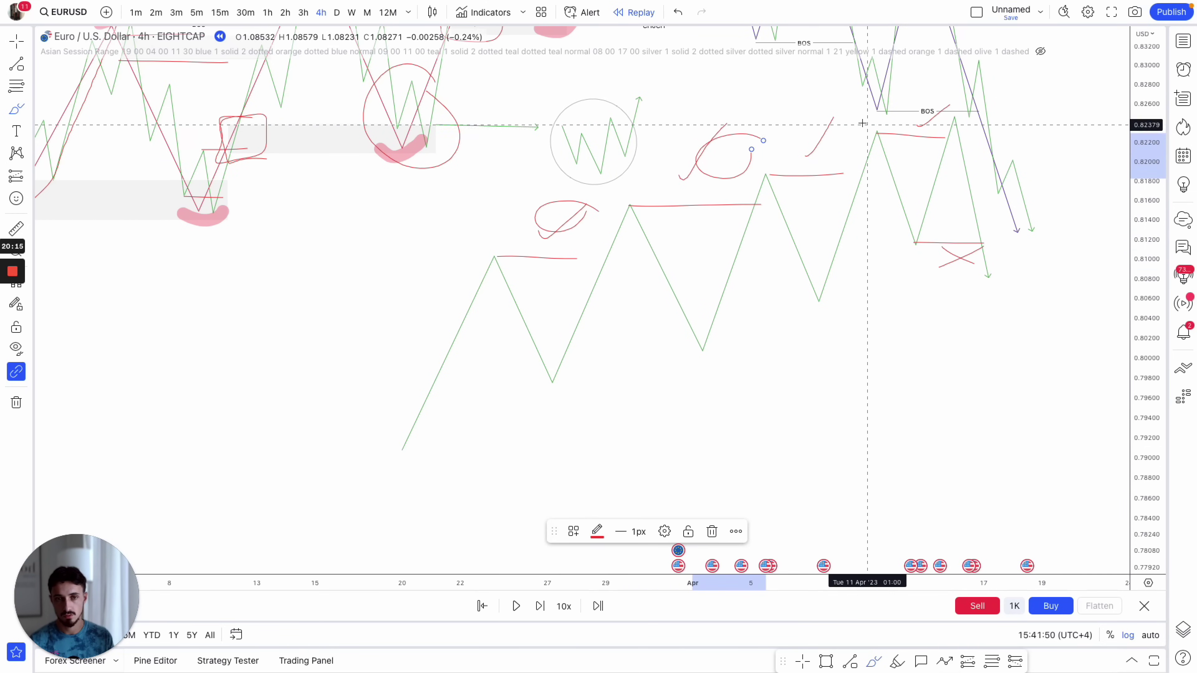
{"action": "left_click_drag", "start_coordinate": [857, 120], "coordinate": [822, 123]}
{"action": "left_click_drag", "start_coordinate": [970, 111], "coordinate": [919, 126]}
{"action": "left_click_drag", "start_coordinate": [920, 245], "coordinate": [979, 241]}
{"action": "left_click_drag", "start_coordinate": [908, 267], "coordinate": [952, 249]}
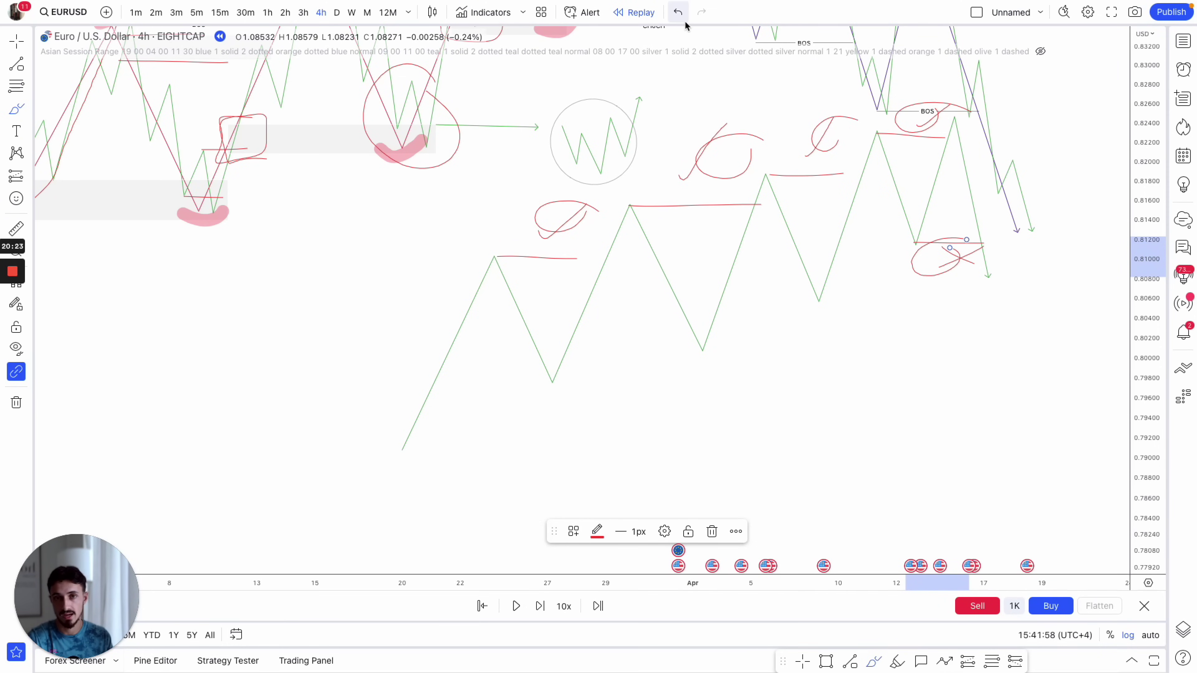
- Undo the Brush annotations and the example zigzag below the diagram
{"action": "left_click", "coordinate": [678, 13]}
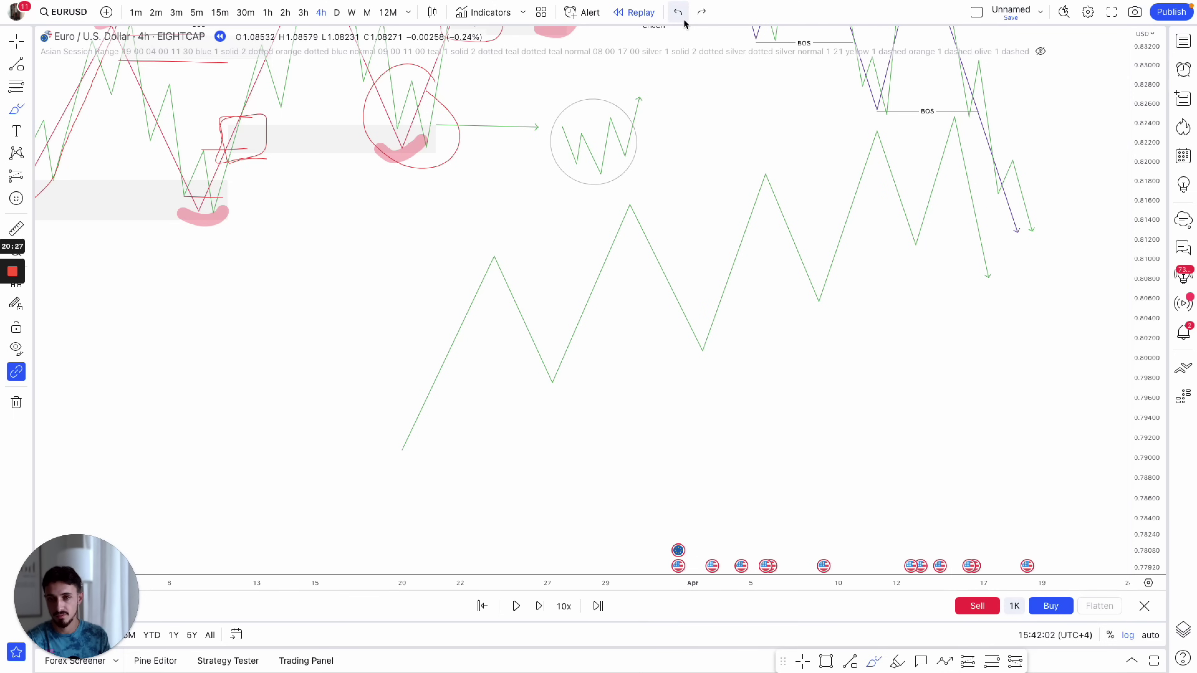
{"action": "left_click", "coordinate": [682, 20]}
{"action": "left_click", "coordinate": [16, 41]}
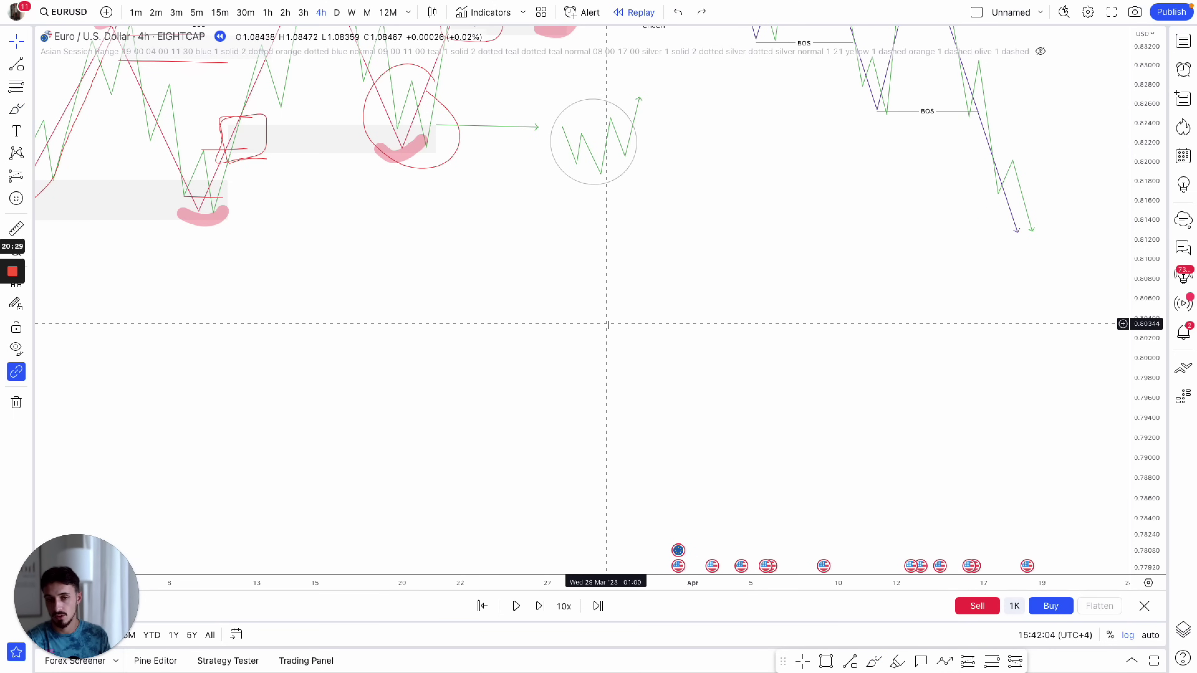
- Trace the lower and upper edges of the grey zone beside the first lower high and the CHoCH level with the Brush
{"action": "scroll", "coordinate": [608, 325], "scroll_direction": "up", "scroll_amount": 10}
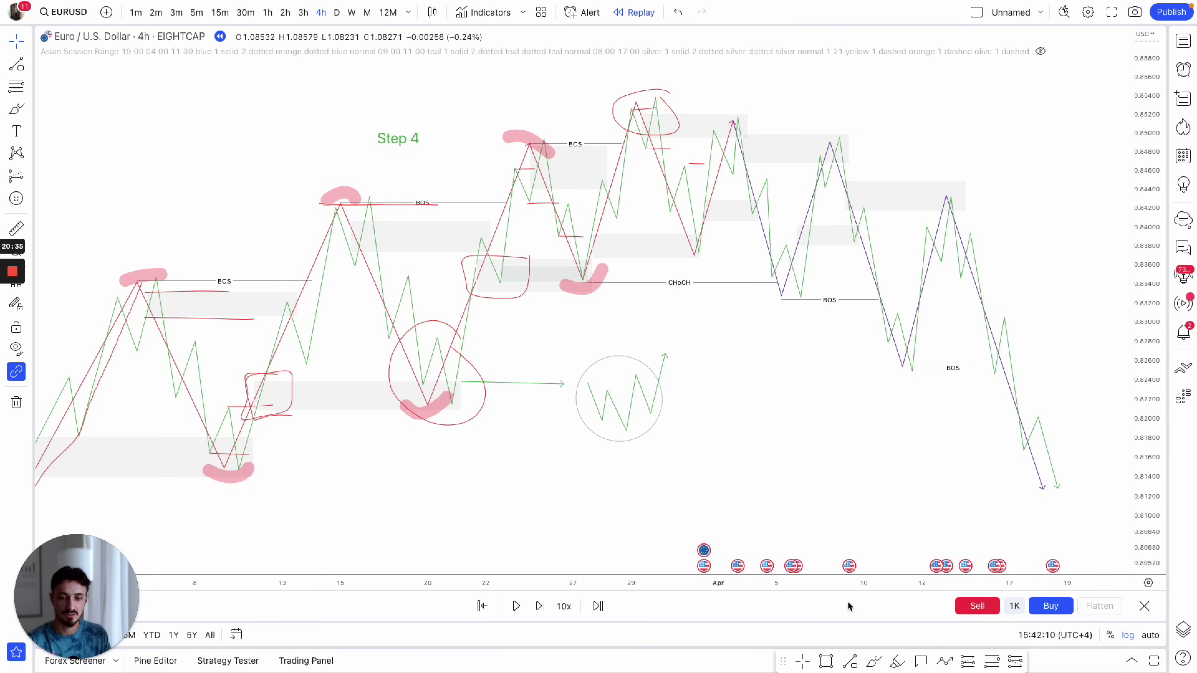
{"action": "scroll", "coordinate": [812, 475], "scroll_direction": "right", "scroll_amount": 2}
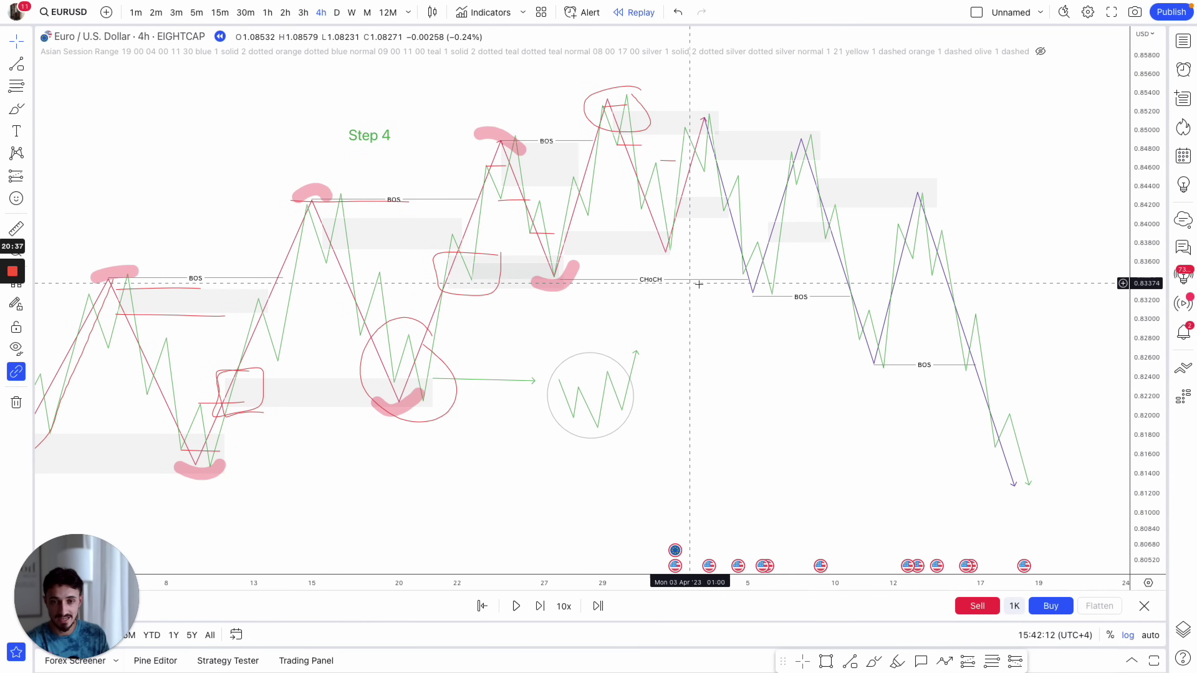
{"action": "left_click", "coordinate": [874, 663]}
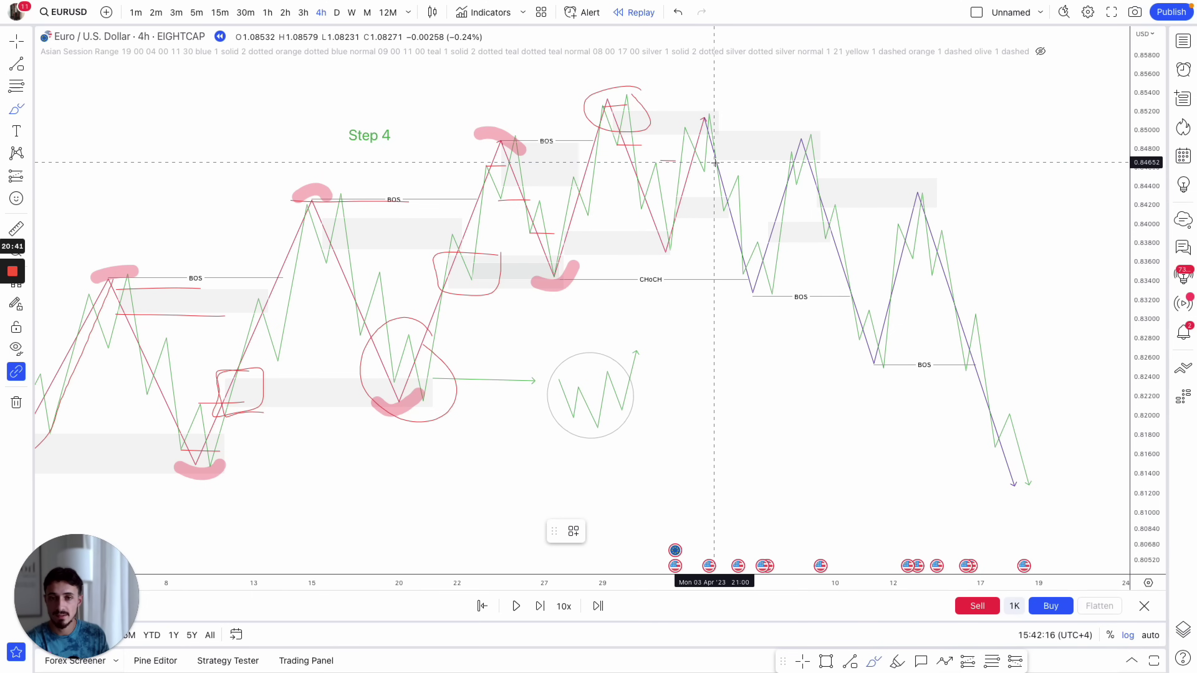
{"action": "left_click_drag", "start_coordinate": [714, 161], "coordinate": [845, 158]}
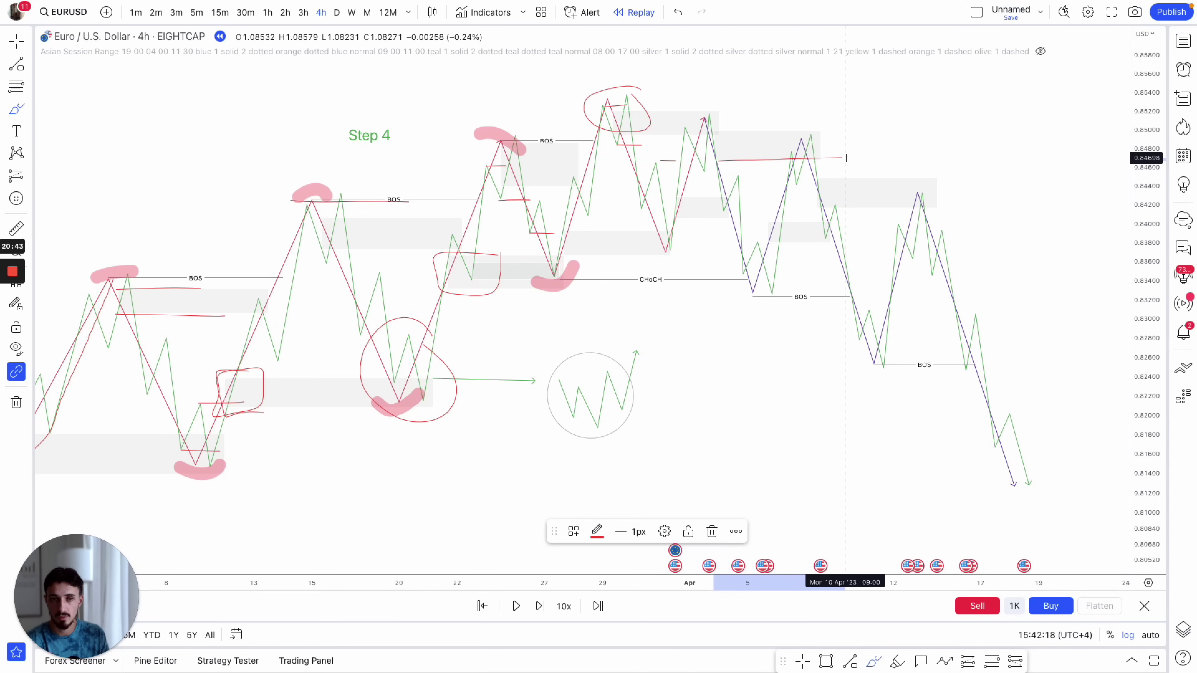
{"action": "left_click_drag", "start_coordinate": [702, 132], "coordinate": [830, 128]}
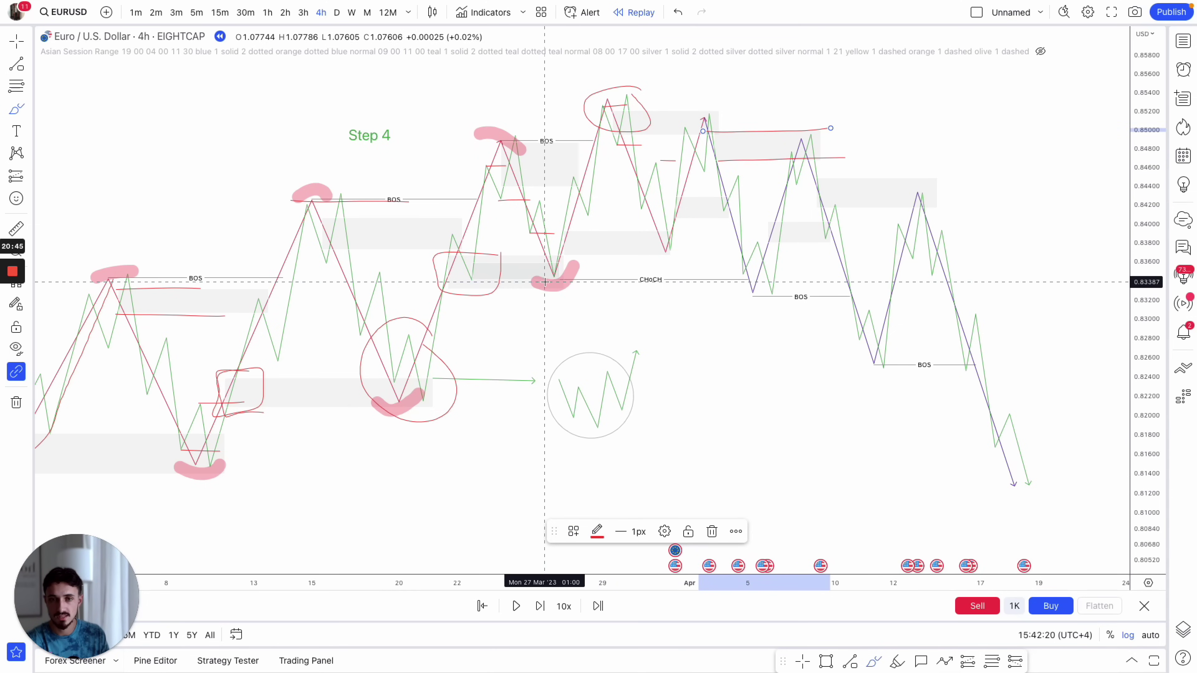
{"action": "left_click_drag", "start_coordinate": [548, 282], "coordinate": [689, 279]}
- Circle the lower high reacting in that zone and the swing low before it, marking their internal levels with short Brush lines
{"action": "mouse_move", "coordinate": [830, 182]}
{"action": "left_mouse_down"}
{"action": "mouse_move", "coordinate": [855, 137]}
{"action": "mouse_move", "coordinate": [765, 142]}
{"action": "mouse_move", "coordinate": [790, 191]}
{"action": "left_mouse_up"}
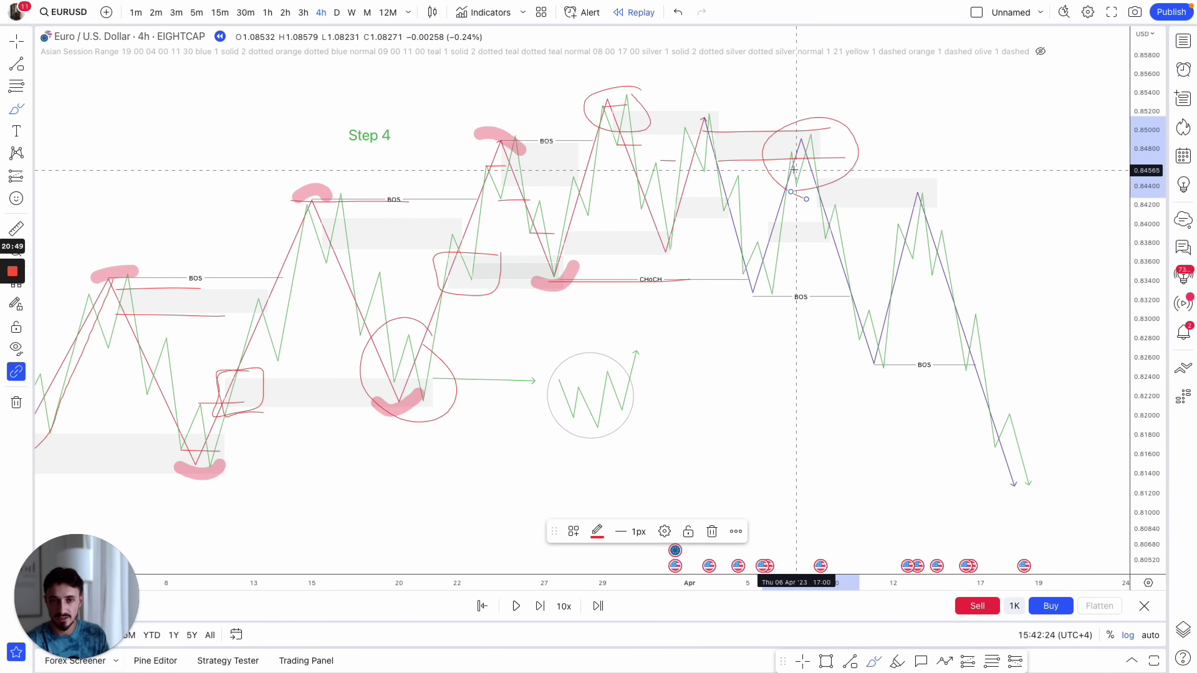
{"action": "left_click_drag", "start_coordinate": [741, 276], "coordinate": [772, 274]}
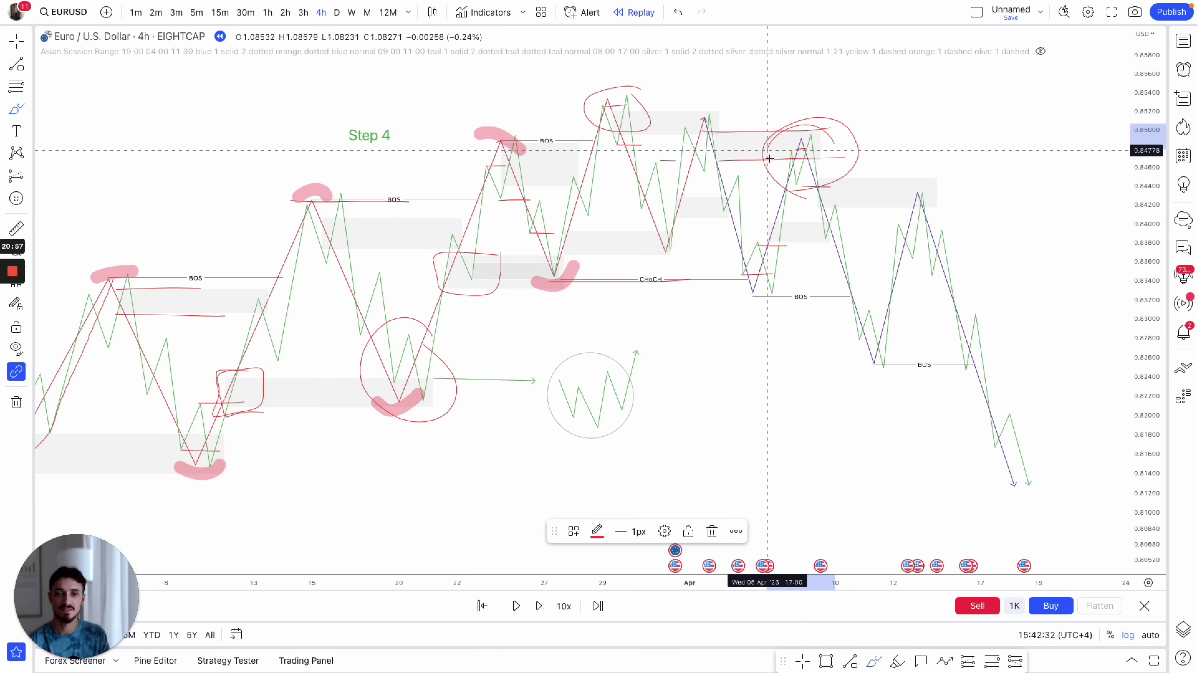
{"action": "left_click_drag", "start_coordinate": [831, 127], "coordinate": [835, 144]}
{"action": "left_click_drag", "start_coordinate": [740, 273], "coordinate": [773, 274]}
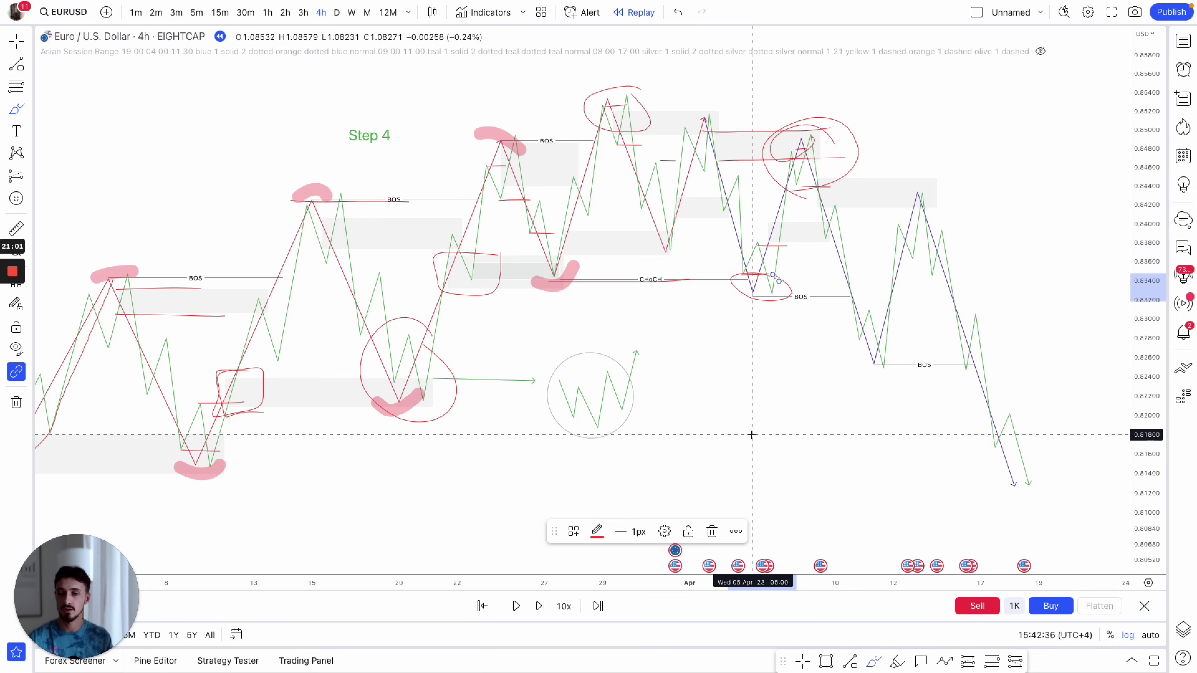
{"action": "left_click", "coordinate": [16, 41]}
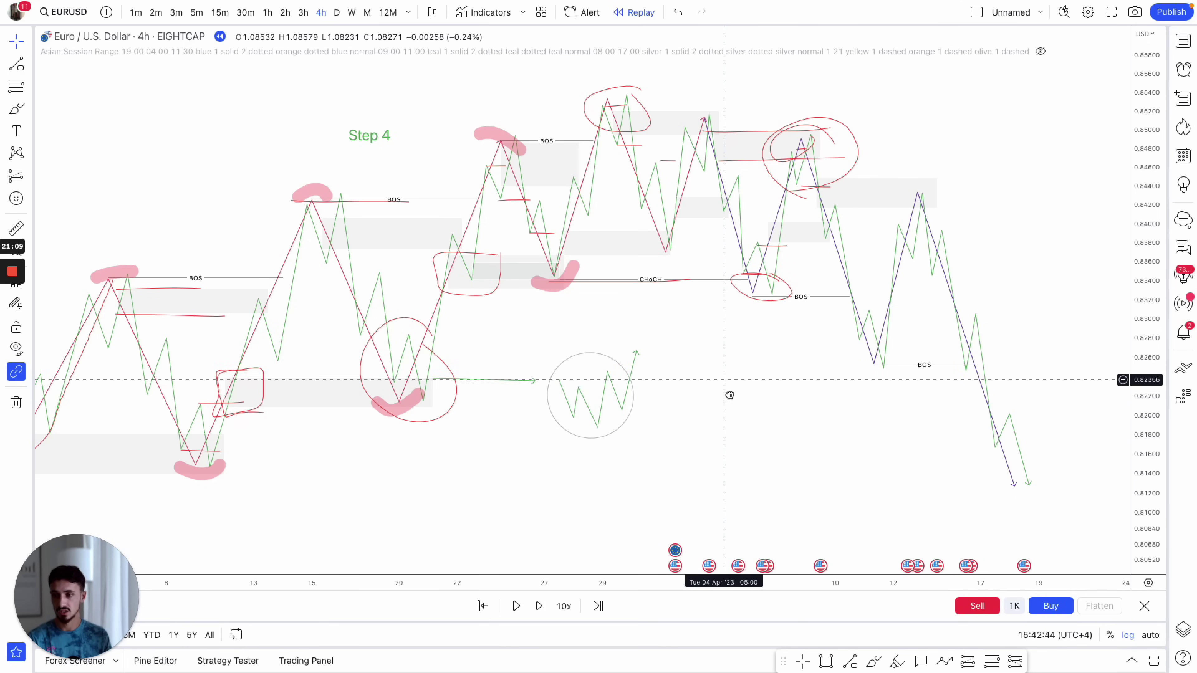
- Delete the position, CHoCH line and grey zone drawings from the candlestick chart and restart the replay just after the late-March drop
{"action": "scroll", "coordinate": [727, 395], "scroll_direction": "up", "scroll_amount": 10}
{"action": "scroll", "coordinate": [685, 158], "scroll_direction": "up", "scroll_amount": 10}
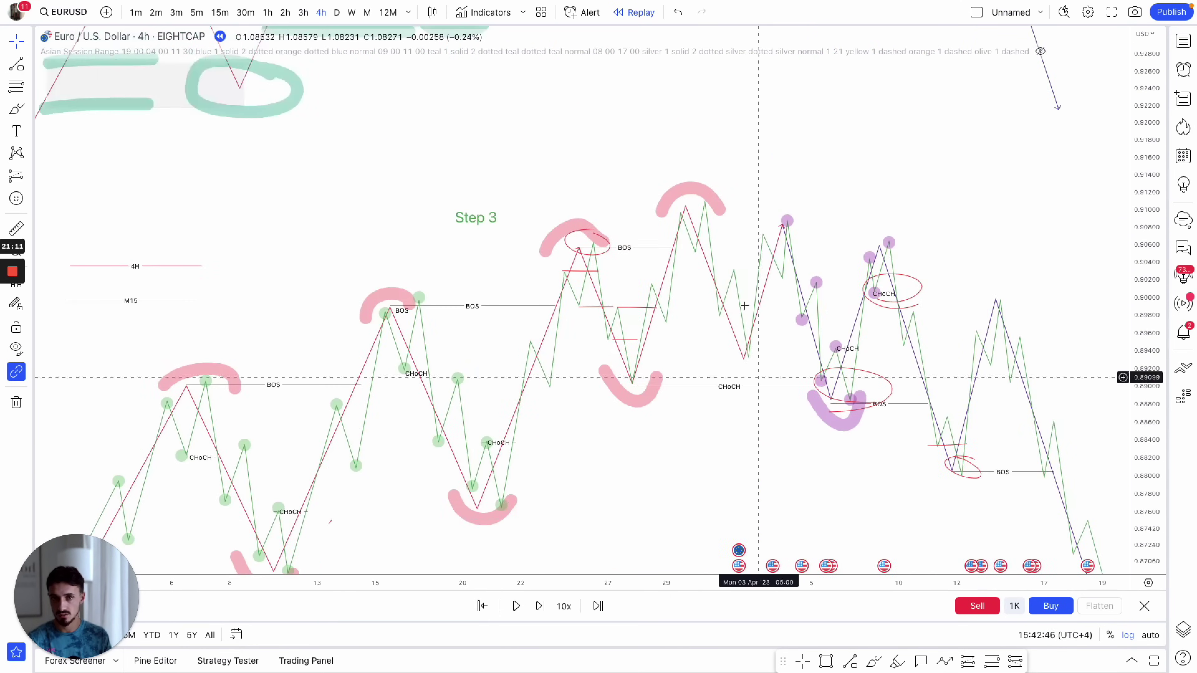
{"action": "scroll", "coordinate": [831, 215], "scroll_direction": "up", "scroll_amount": 10}
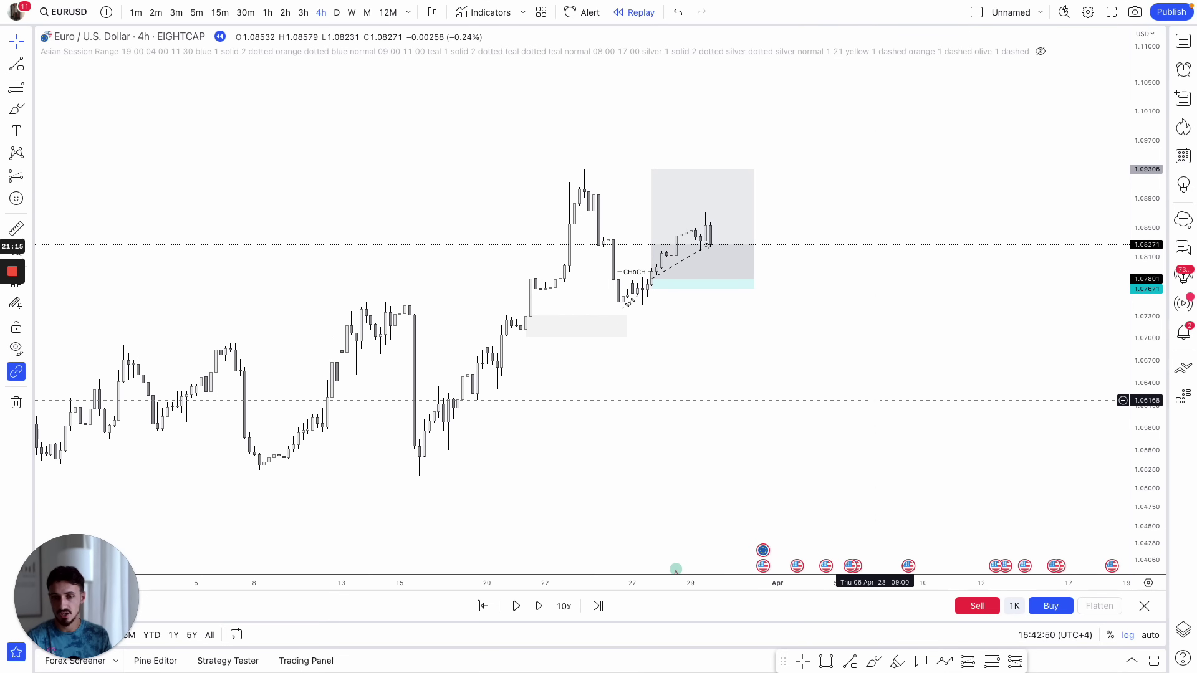
{"action": "left_click_drag", "start_coordinate": [875, 401], "coordinate": [429, 160]}
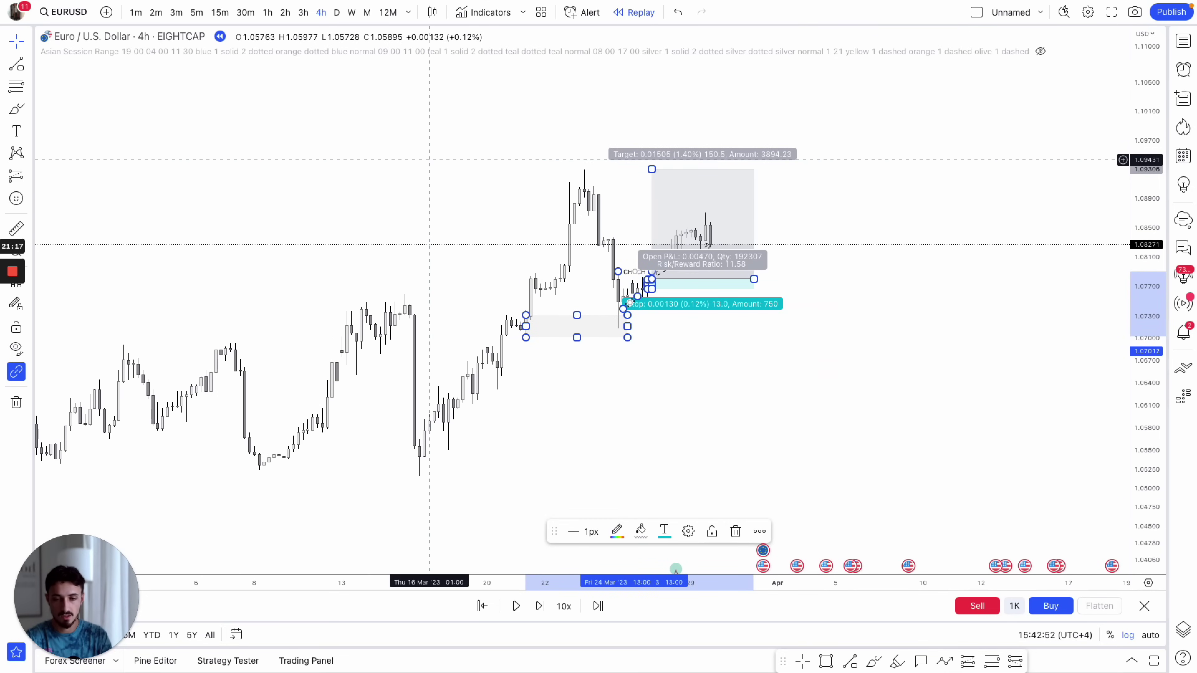
{"action": "key", "text": "Delete"}
{"action": "left_click", "coordinate": [481, 606]}
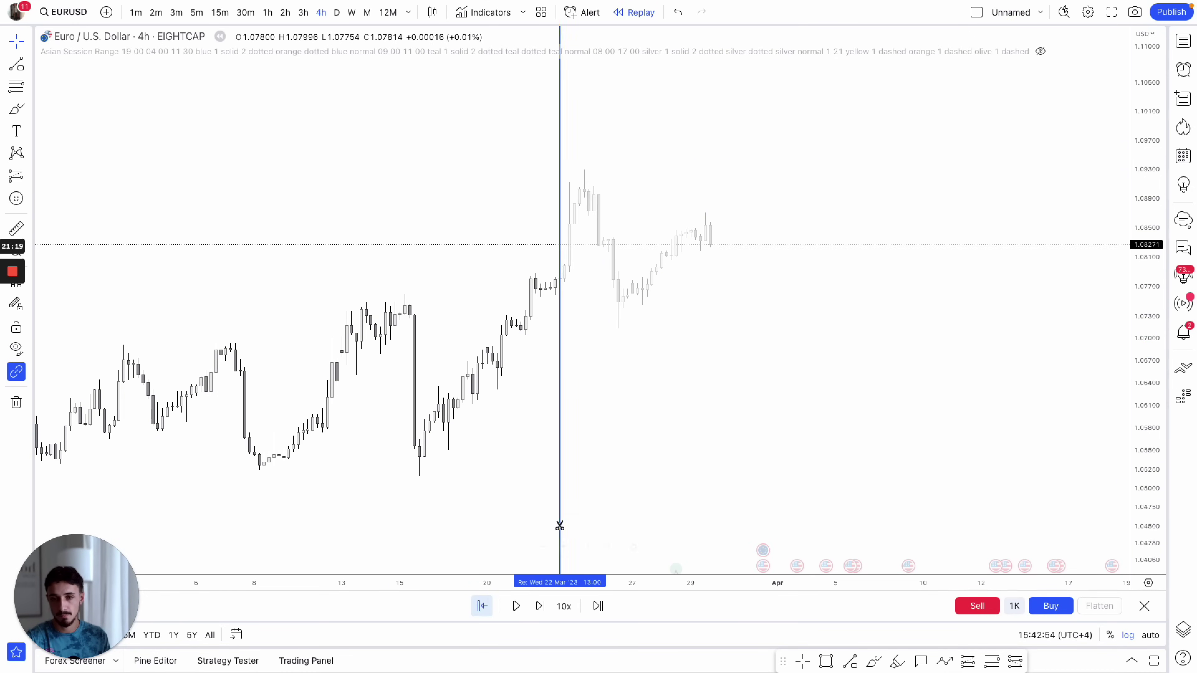
{"action": "left_click", "coordinate": [612, 433]}
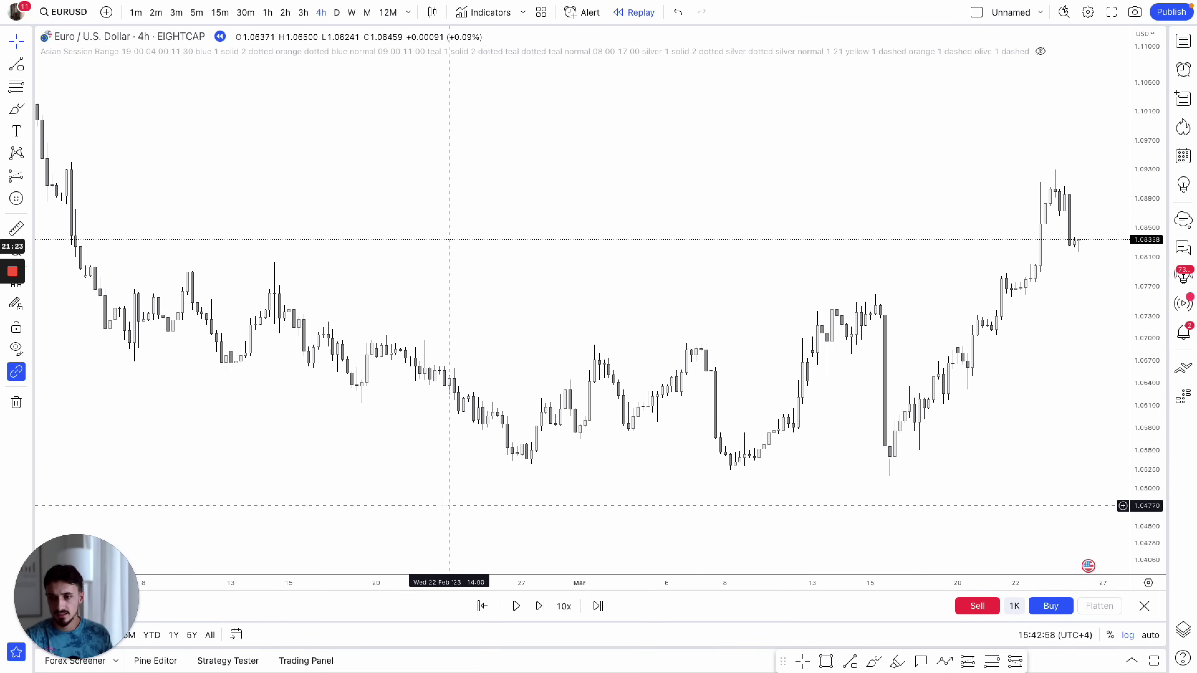
- Highlight the mid-February swing high, the low after it and the following higher high with Highlighter dots
{"action": "left_click_drag", "start_coordinate": [442, 506], "coordinate": [356, 473]}
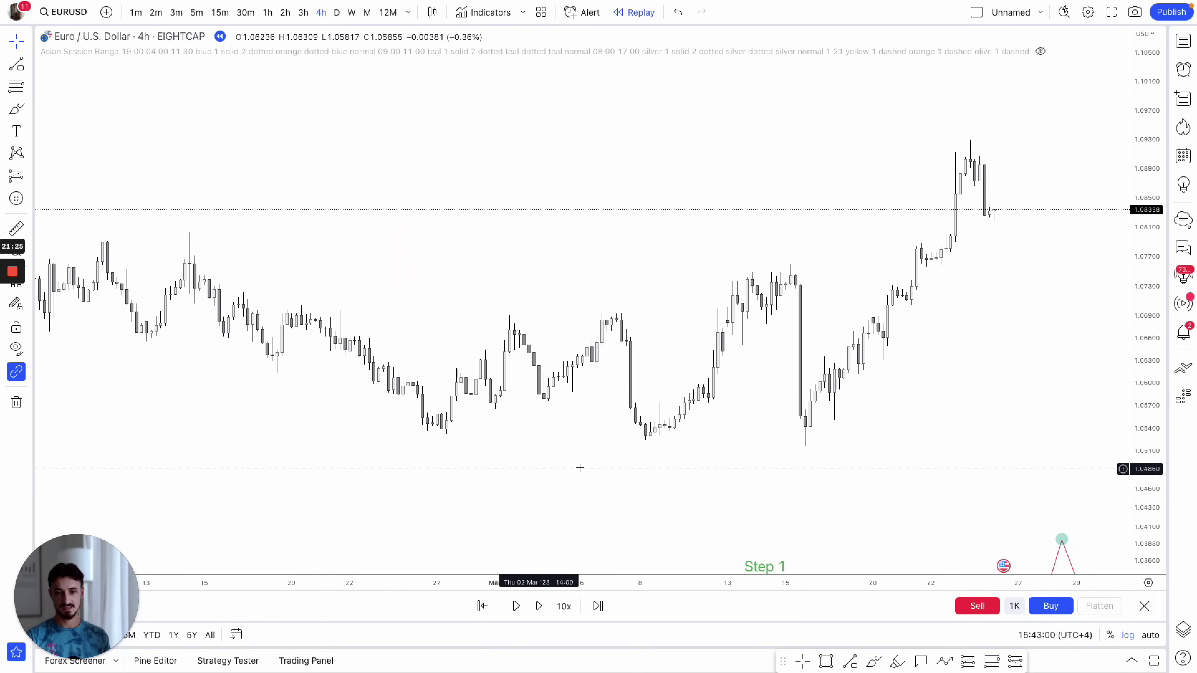
{"action": "left_click_drag", "start_coordinate": [1144, 498], "coordinate": [1141, 488]}
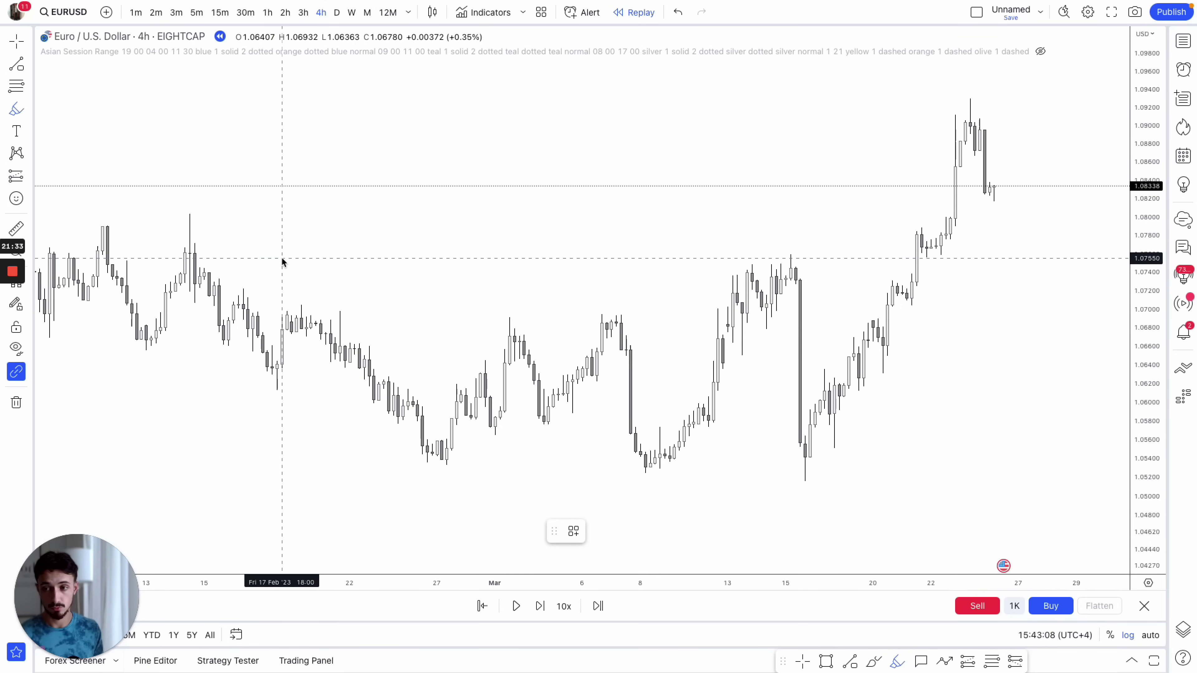
{"action": "left_click", "coordinate": [103, 227]}
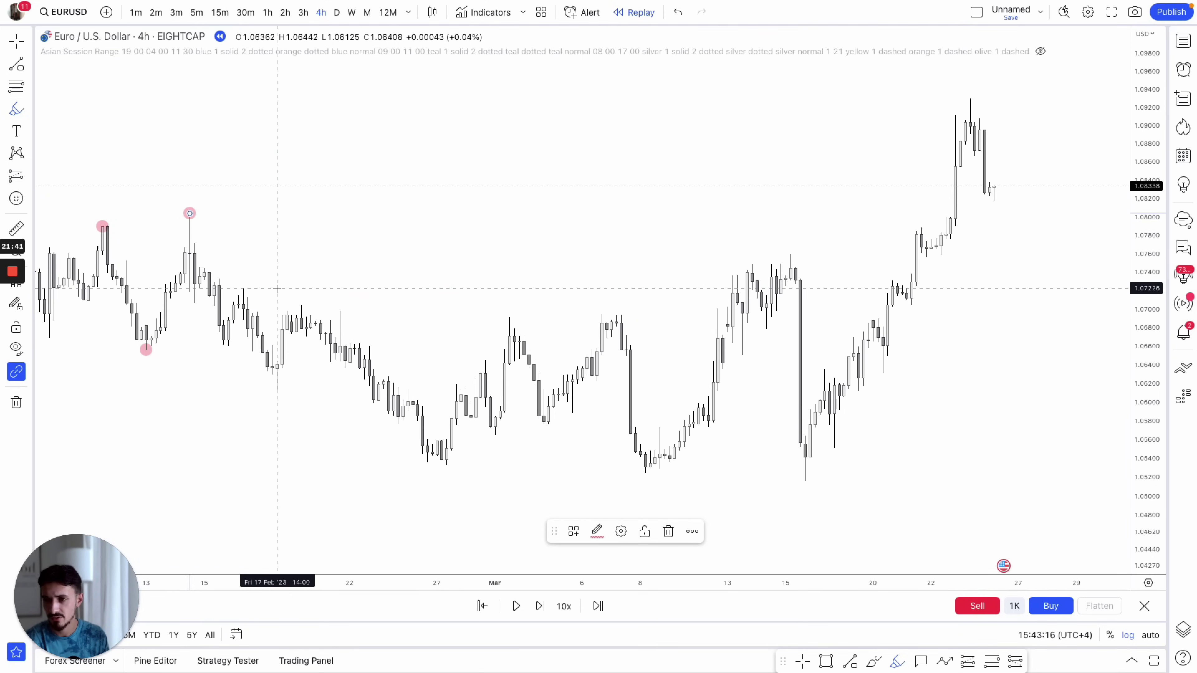
{"action": "left_click", "coordinate": [16, 41]}
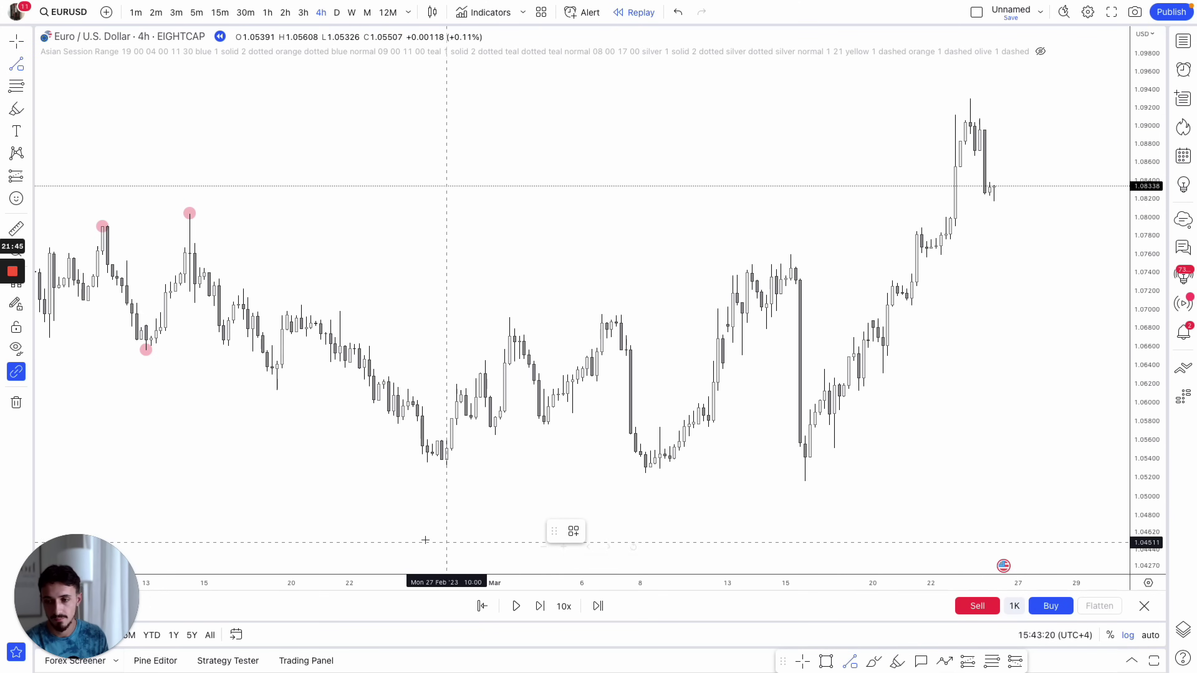
- Draw a horizontal trend line from the first highlighted high to the second high's candle and apply the check-mark drawing template
{"action": "left_click", "coordinate": [118, 230]}
{"action": "left_click", "coordinate": [190, 227]}
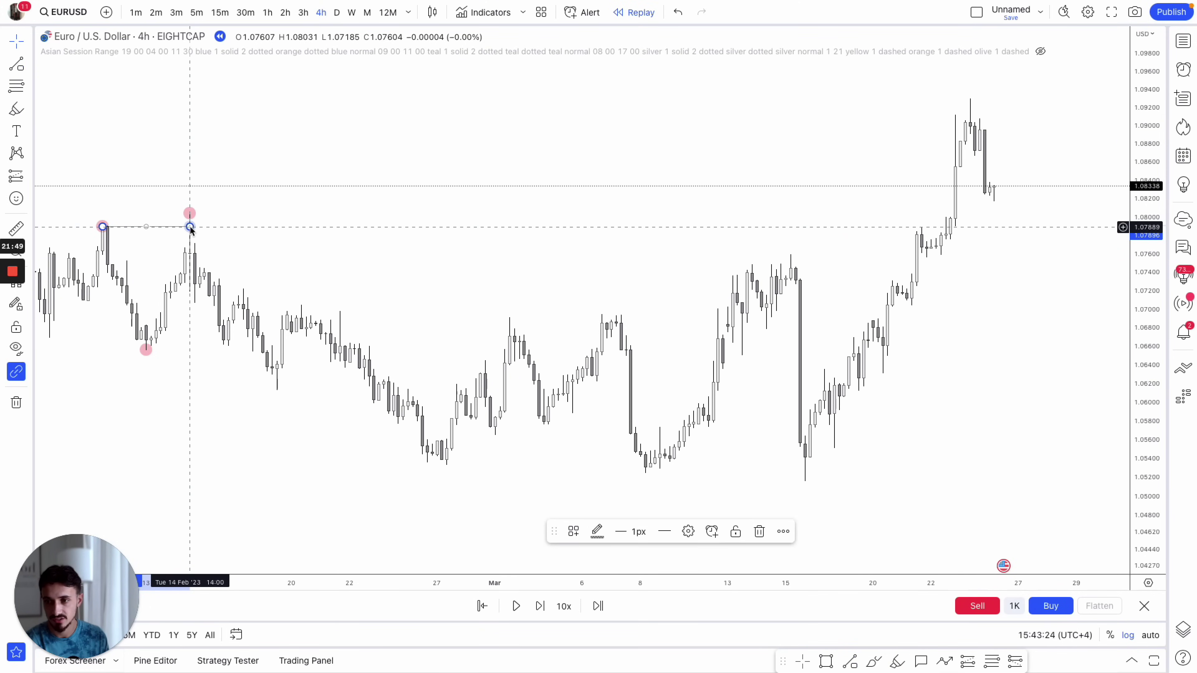
{"action": "left_click", "coordinate": [573, 532]}
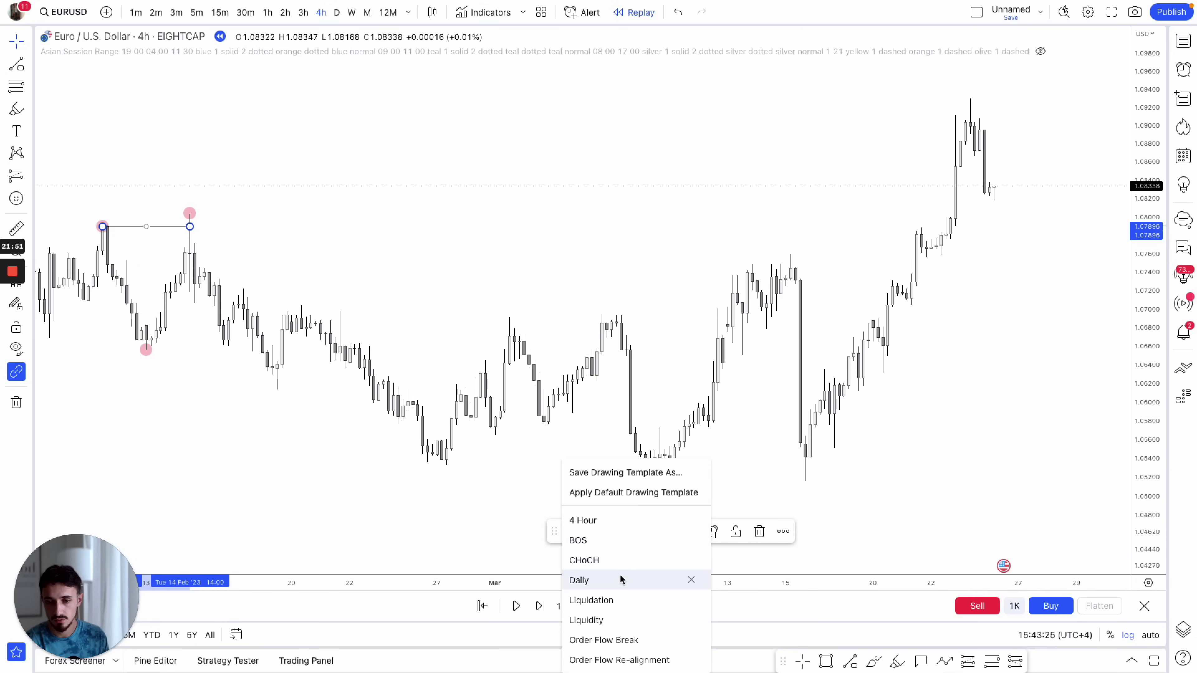
{"action": "left_click", "coordinate": [623, 600]}
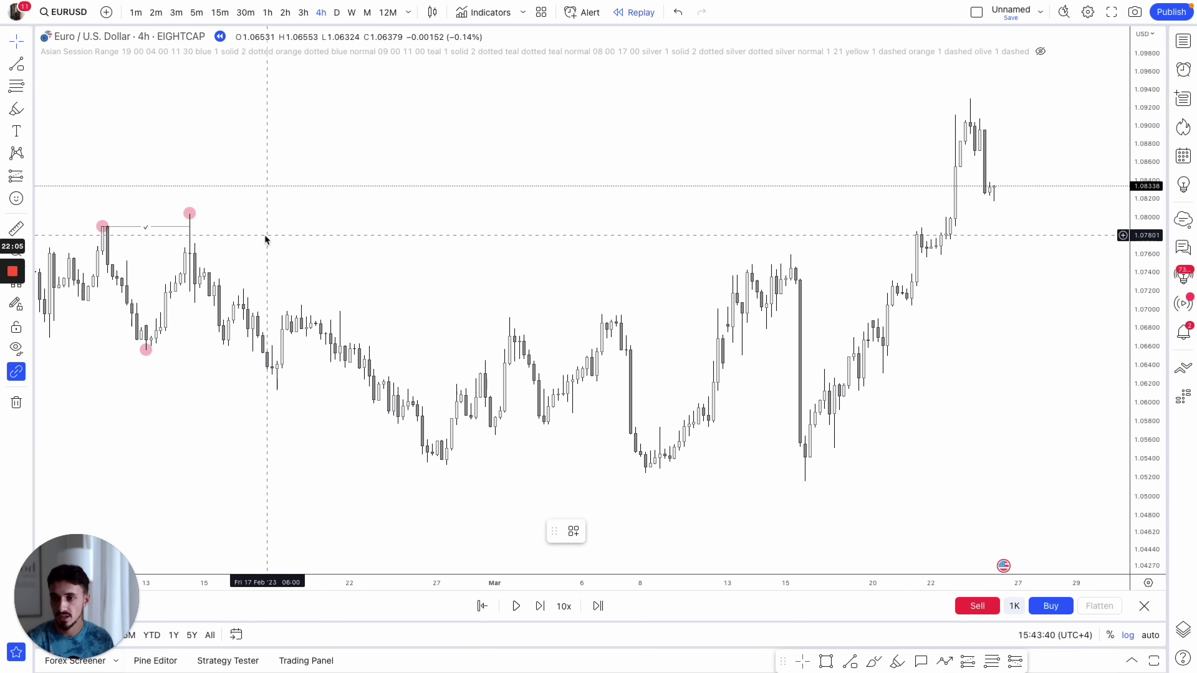
- Circle the candle body level below the second highlighted high with the Brush, and undo the stroke
{"action": "left_click", "coordinate": [873, 662]}
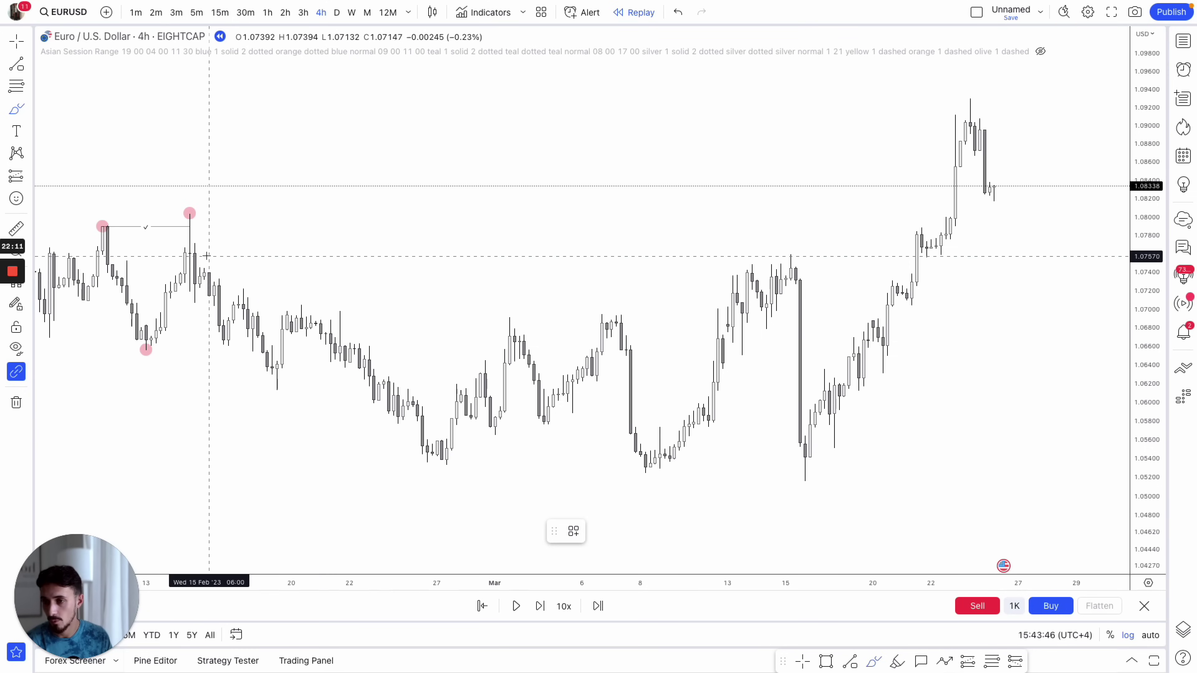
{"action": "left_click", "coordinate": [186, 254]}
{"action": "mouse_move", "coordinate": [186, 253]}
{"action": "left_mouse_down"}
{"action": "mouse_move", "coordinate": [253, 253]}
{"action": "mouse_move", "coordinate": [200, 255]}
{"action": "mouse_move", "coordinate": [219, 254]}
{"action": "left_mouse_up"}
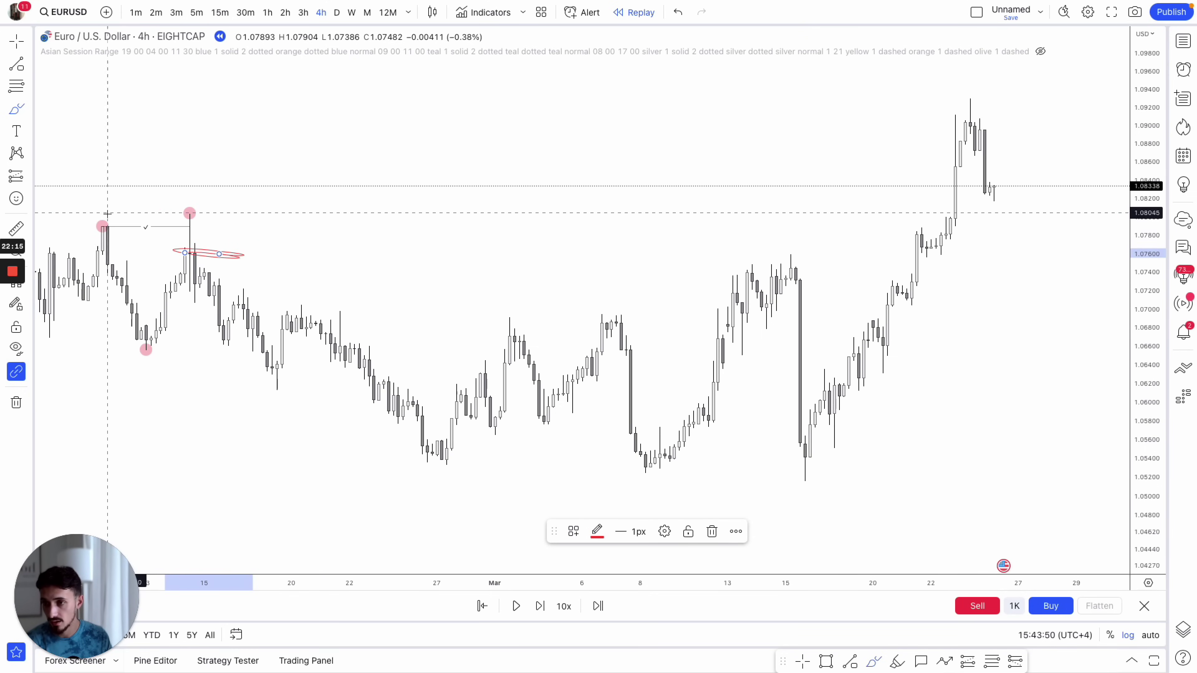
{"action": "left_click", "coordinate": [677, 14]}
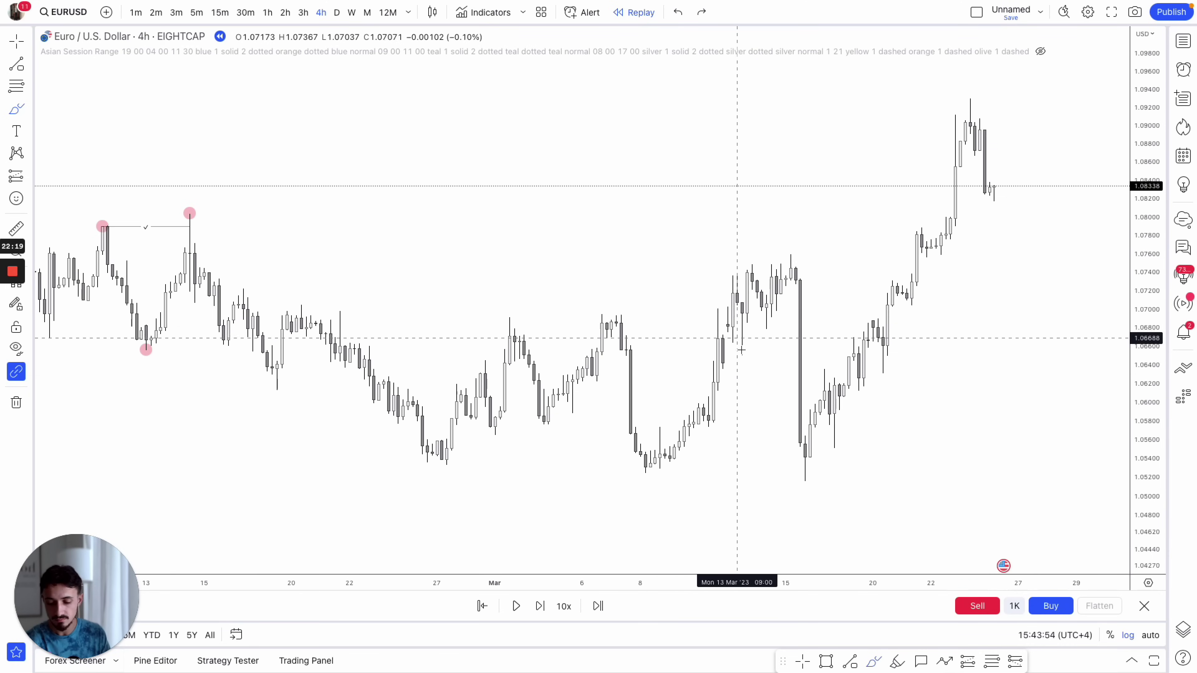
{"action": "left_click", "coordinate": [18, 45]}
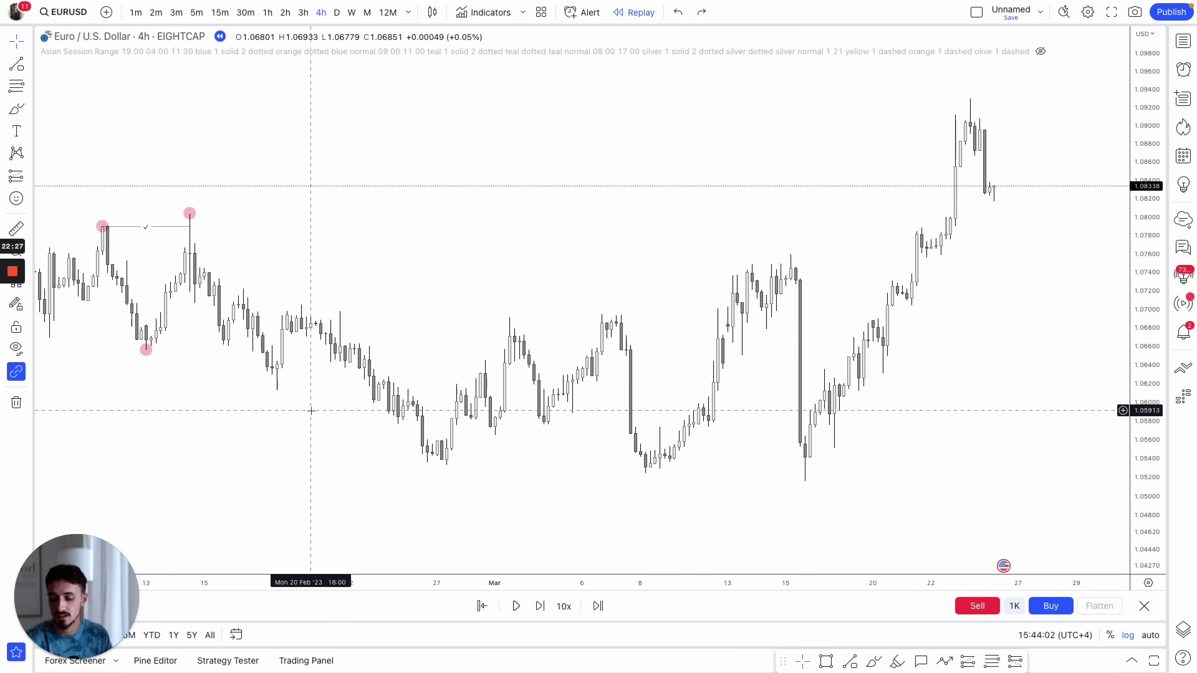
- Draw a horizontal trend line from the highlighted mid-February low to the 17 February candle breaking it and apply the BOS template
{"action": "left_click", "coordinate": [851, 664]}
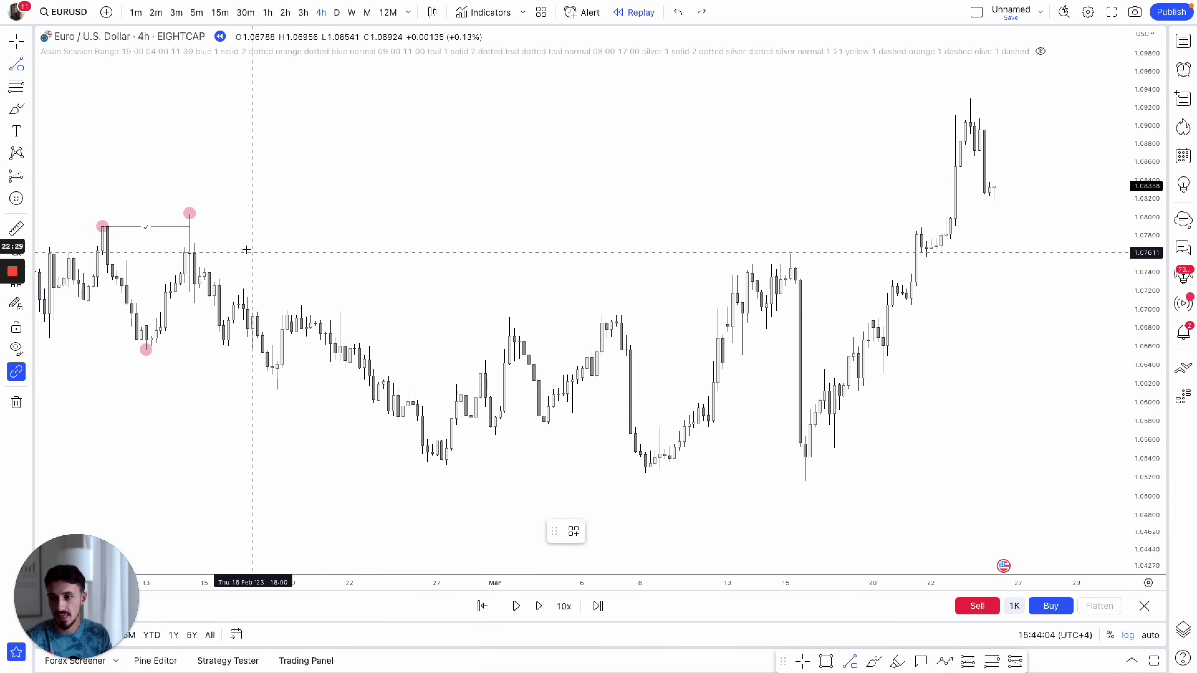
{"action": "left_click", "coordinate": [146, 350]}
{"action": "left_click", "coordinate": [263, 354]}
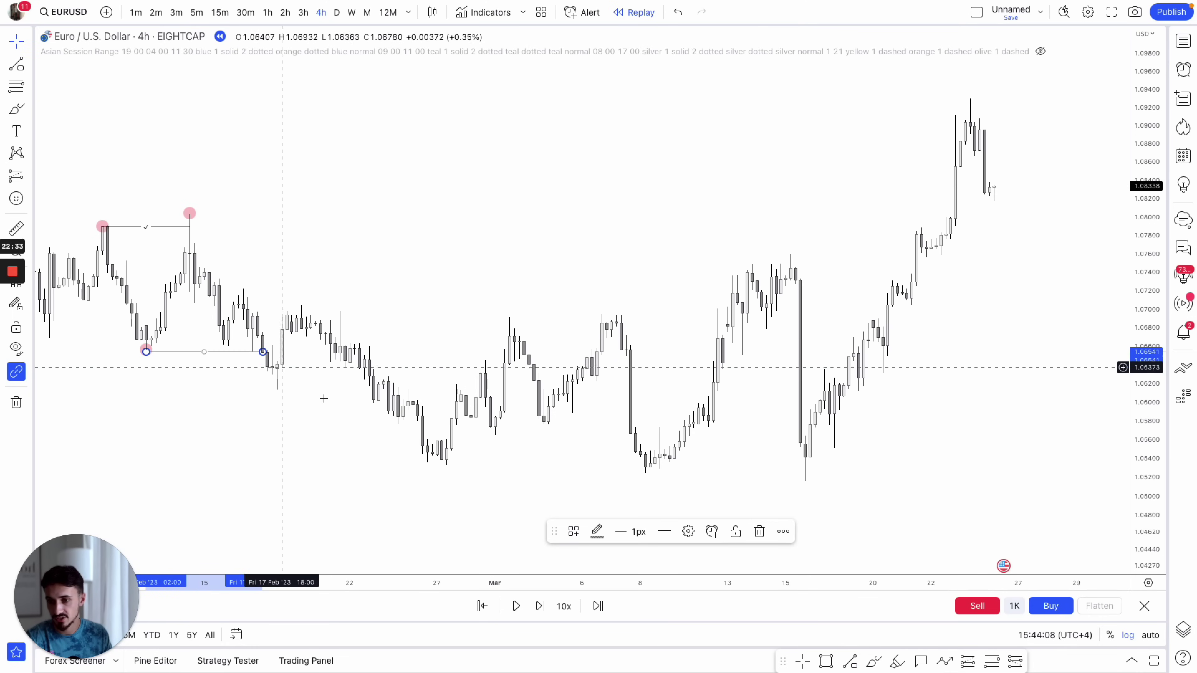
{"action": "left_click", "coordinate": [570, 532]}
{"action": "left_click", "coordinate": [594, 541]}
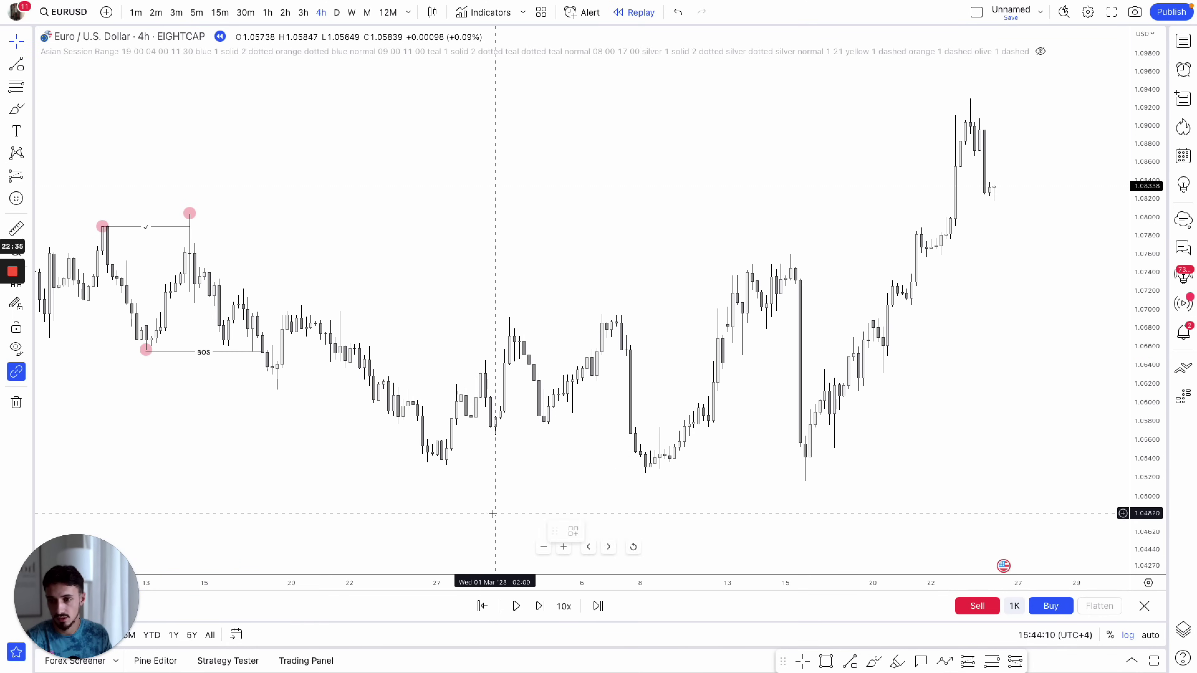
- Highlight the 17 February low, the following lower high and the 27 February low, and draw a BOS line from the first low to 22 February
{"action": "left_click", "coordinate": [897, 662]}
{"action": "left_click", "coordinate": [277, 391]}
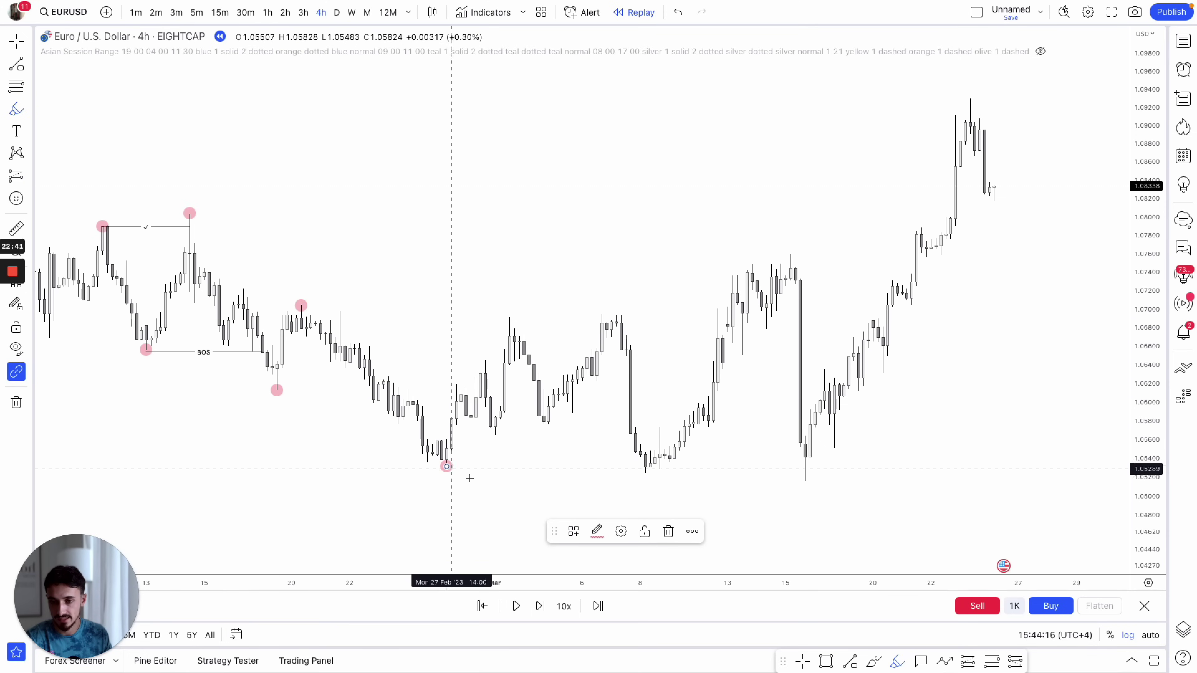
{"action": "left_click", "coordinate": [849, 662]}
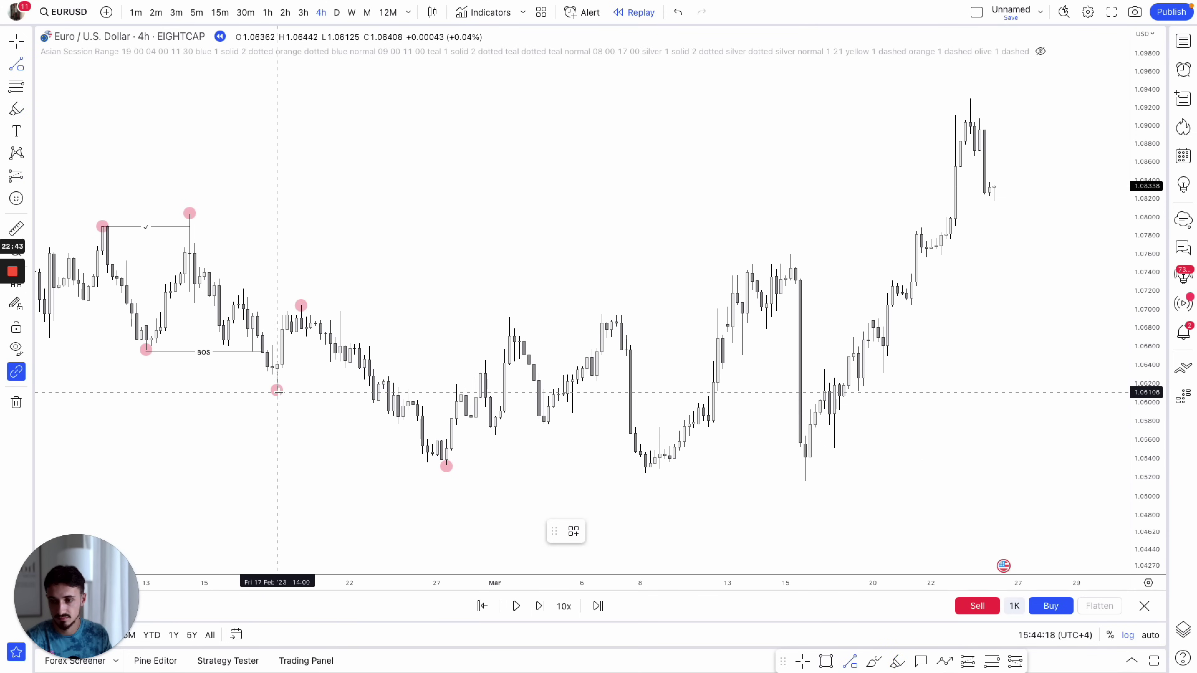
{"action": "left_click", "coordinate": [277, 391]}
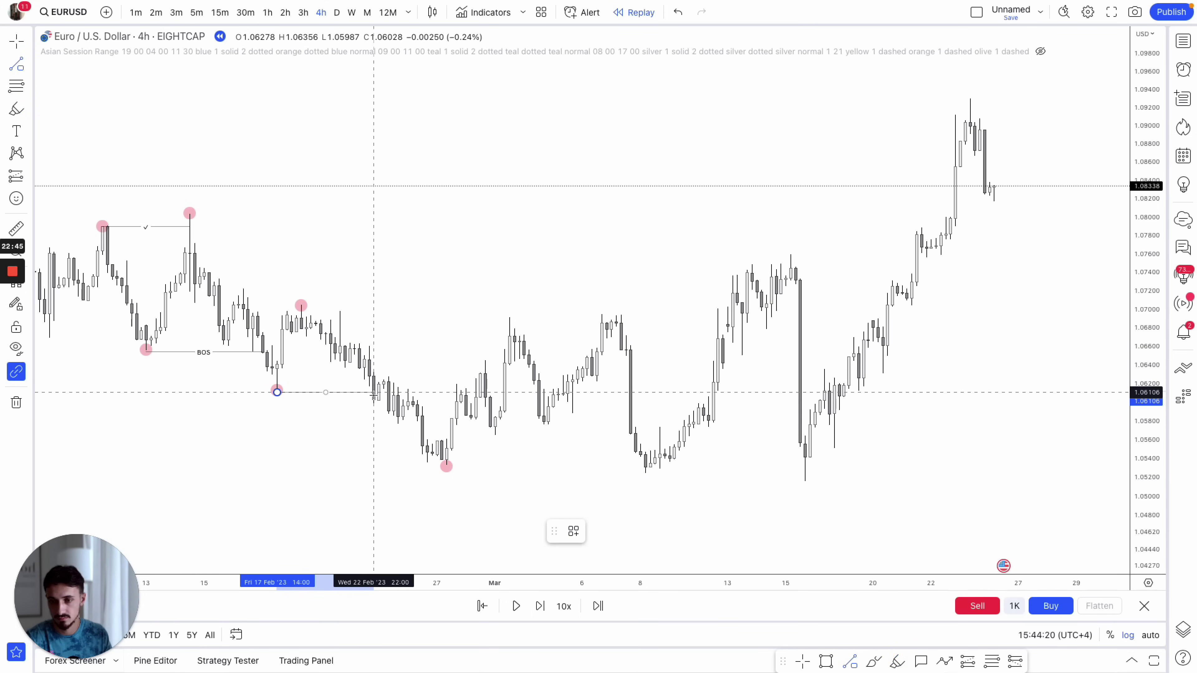
{"action": "left_click", "coordinate": [373, 393]}
{"action": "left_click", "coordinate": [571, 531]}
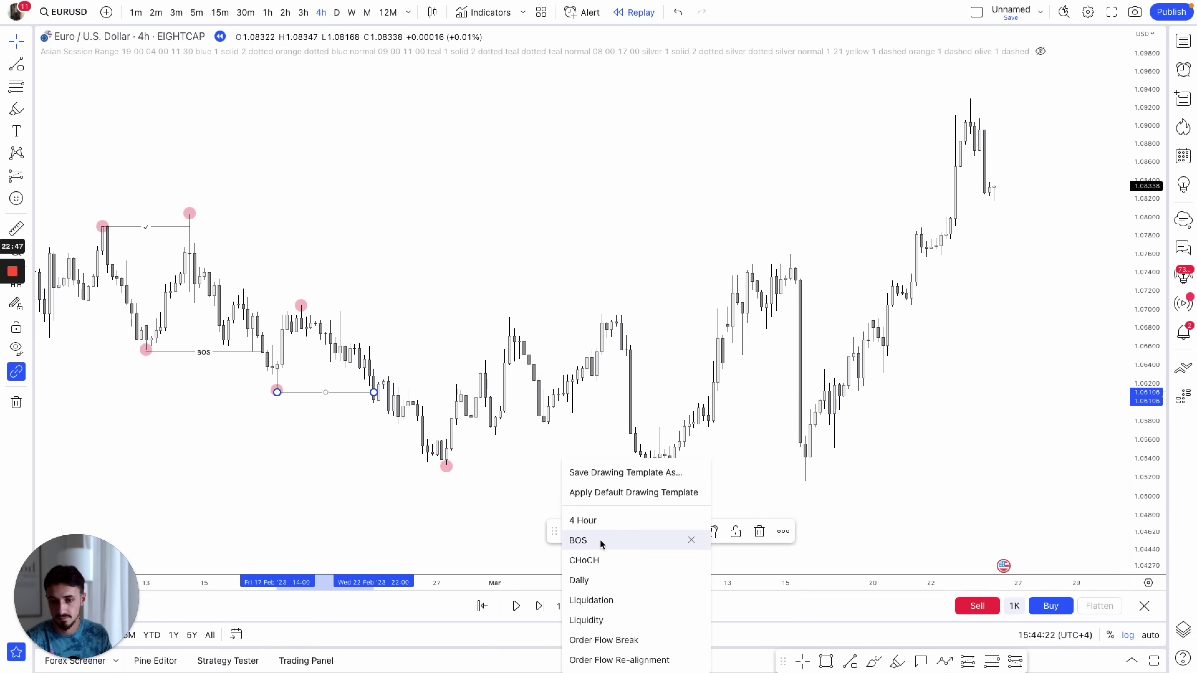
{"action": "left_click", "coordinate": [601, 542]}
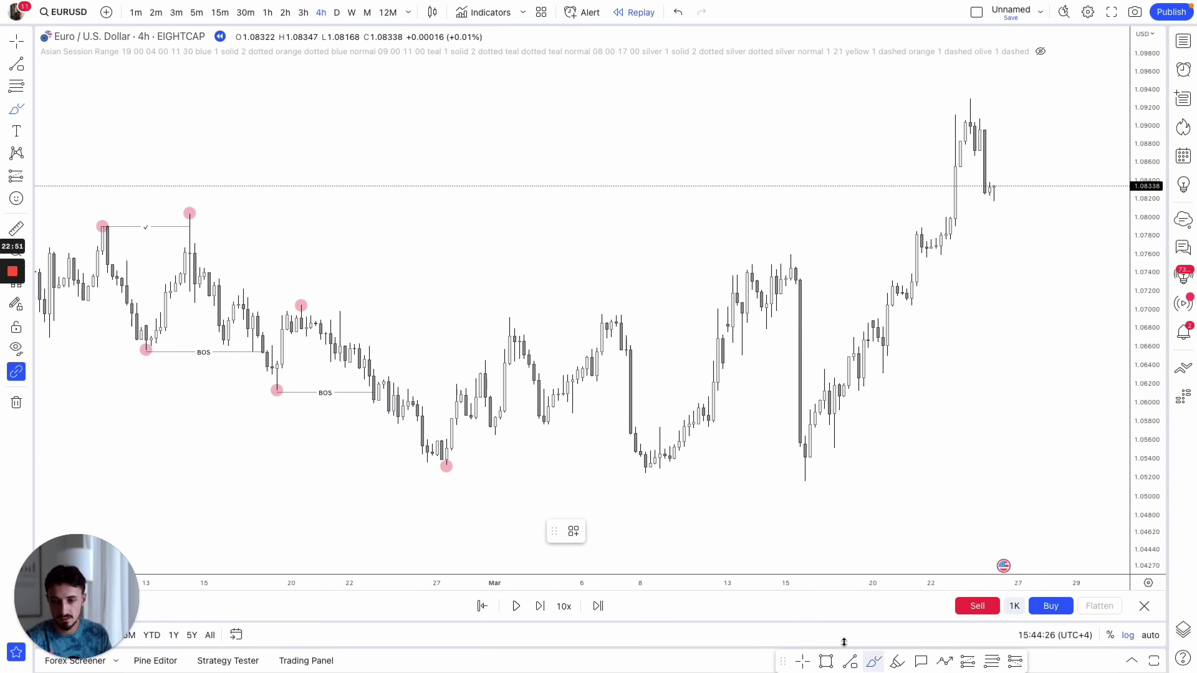
- Sketch the rise from the 27 February low with the Brush and draw a rising trend line under its lows, styled with the $x$ liquidity template
{"action": "mouse_move", "coordinate": [443, 465]}
{"action": "left_mouse_down"}
{"action": "mouse_move", "coordinate": [504, 356]}
{"action": "mouse_move", "coordinate": [548, 415]}
{"action": "mouse_move", "coordinate": [606, 309]}
{"action": "left_mouse_up"}
{"action": "left_click", "coordinate": [855, 663]}
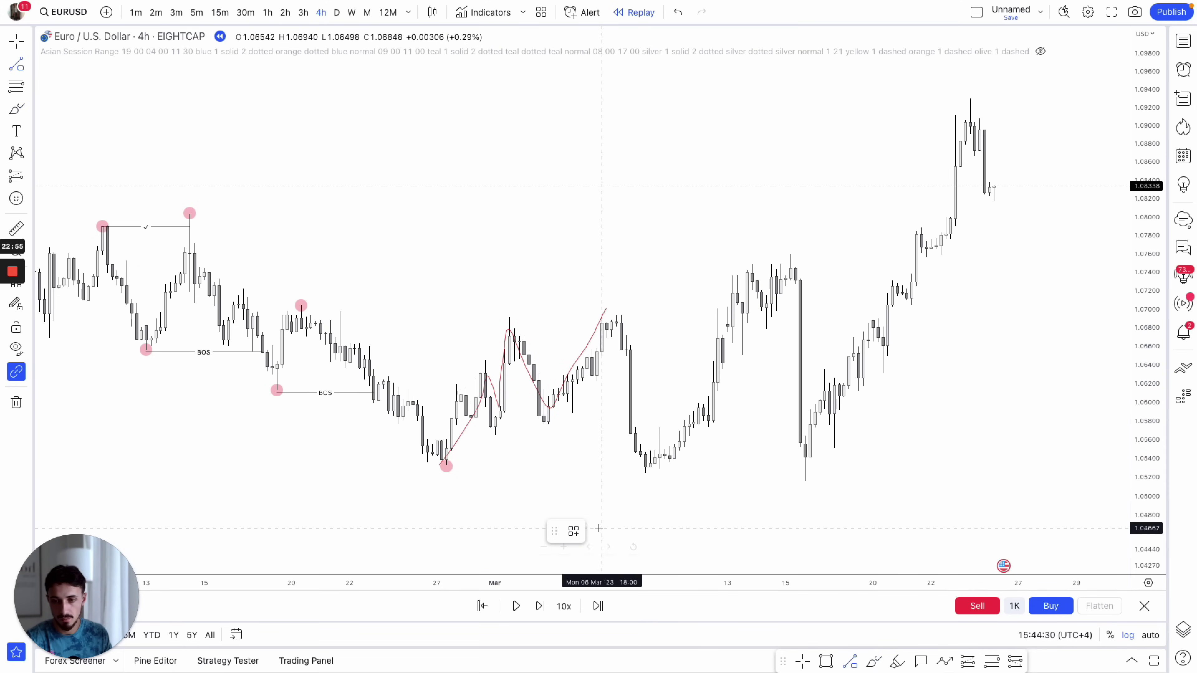
{"action": "left_click", "coordinate": [447, 469]}
{"action": "left_click", "coordinate": [598, 404]}
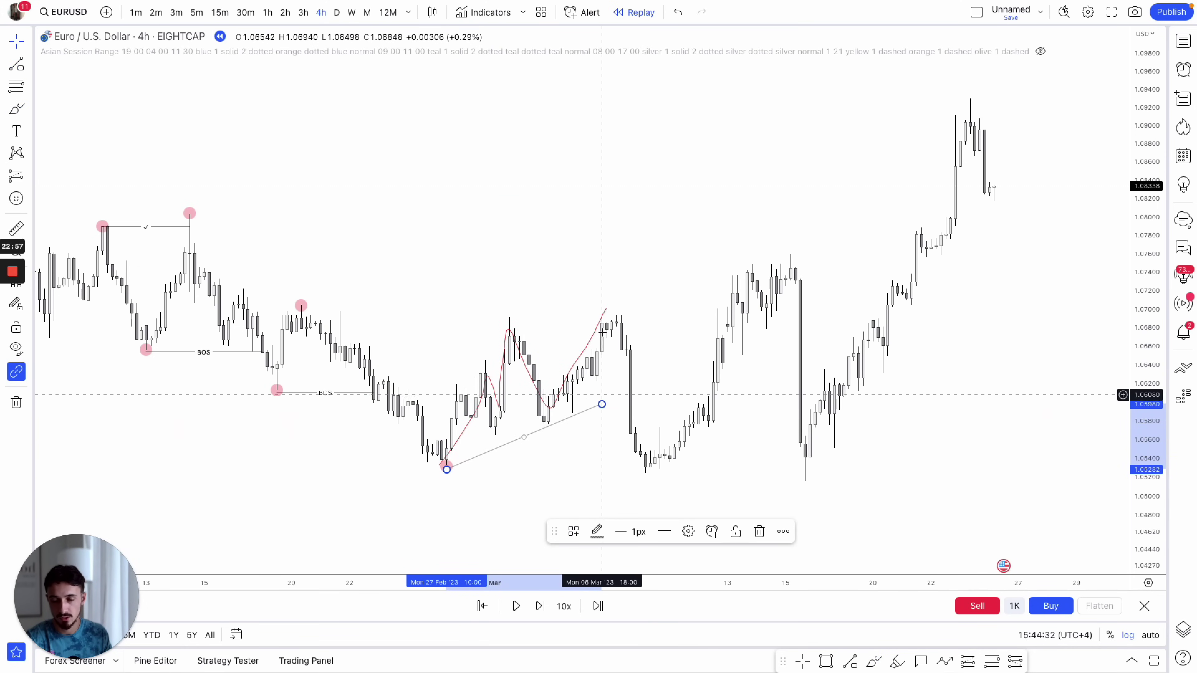
{"action": "left_click", "coordinate": [570, 532]}
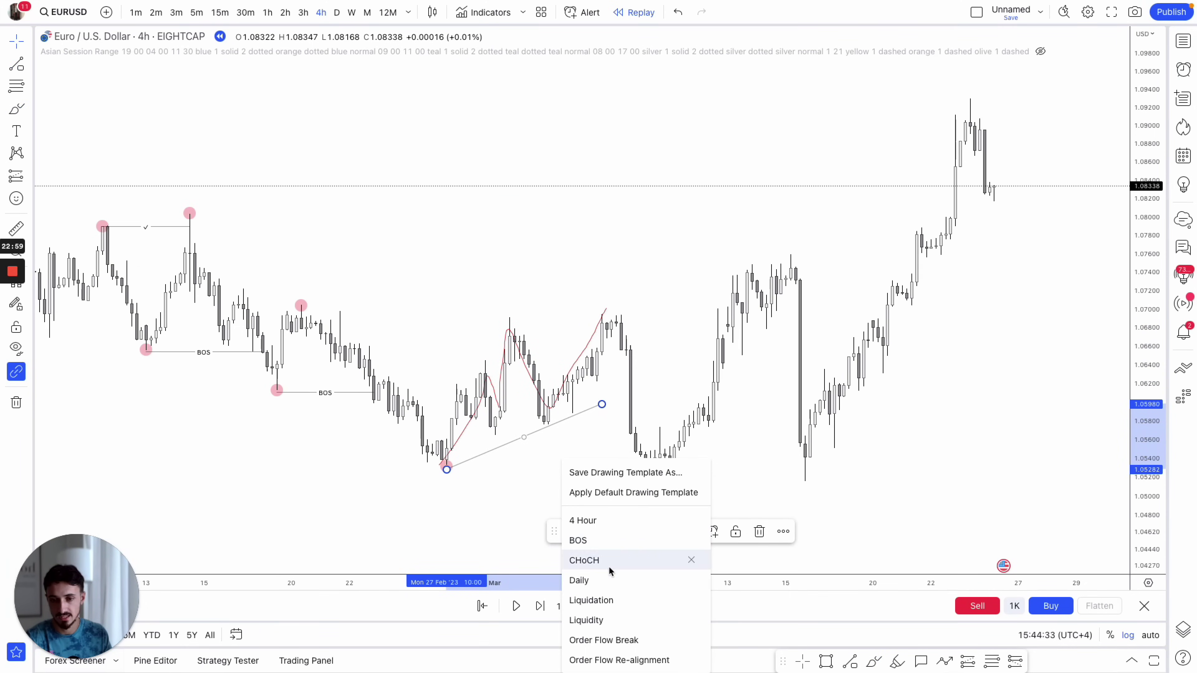
{"action": "left_click", "coordinate": [612, 600]}
- Delete the Brush path sketched over the early-March rise, keeping the rising liquidity line
{"action": "left_click", "coordinate": [554, 455]}
{"action": "left_click", "coordinate": [549, 406]}
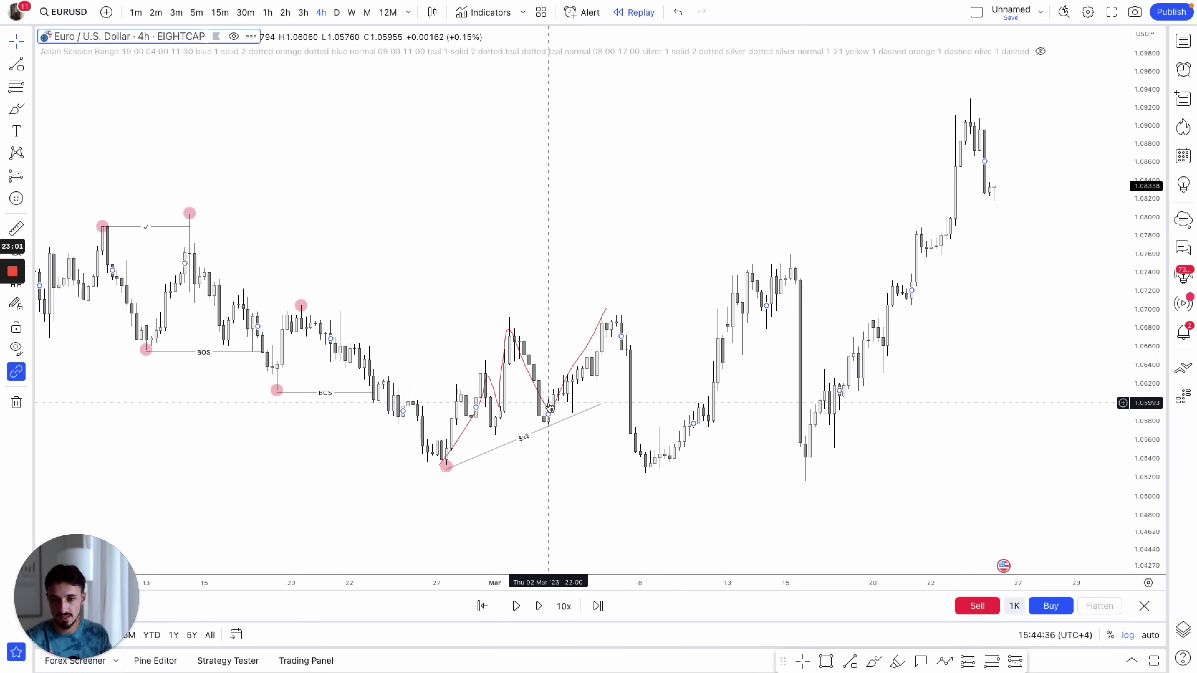
{"action": "left_click", "coordinate": [598, 333]}
{"action": "key", "text": "Delete"}
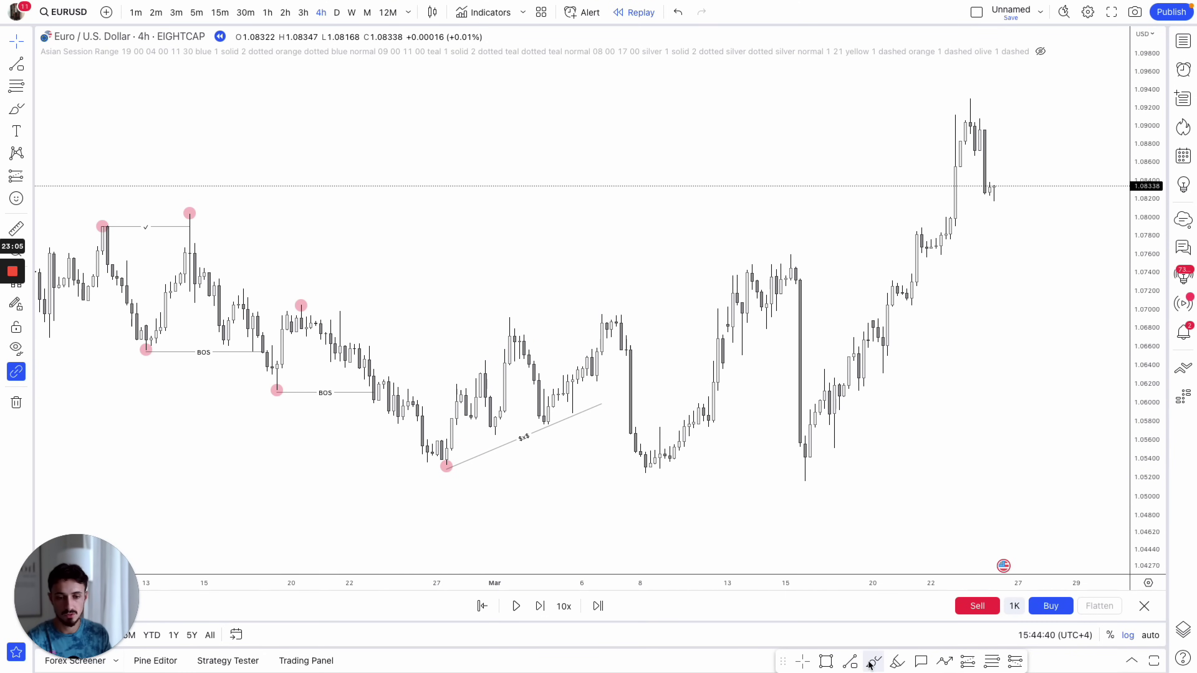
- Draw a horizontal trend line just above the two early-March highs and apply the $x$ liquidity template
{"action": "left_click", "coordinate": [850, 661]}
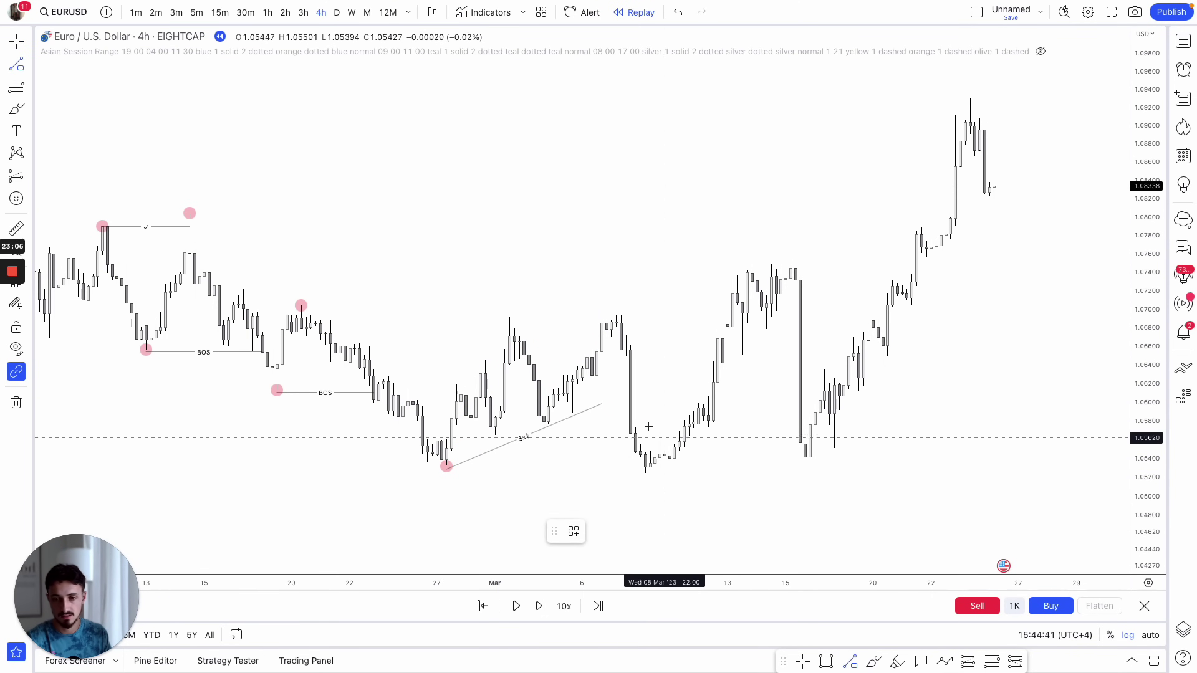
{"action": "left_click", "coordinate": [504, 311]}
{"action": "left_click", "coordinate": [621, 311]}
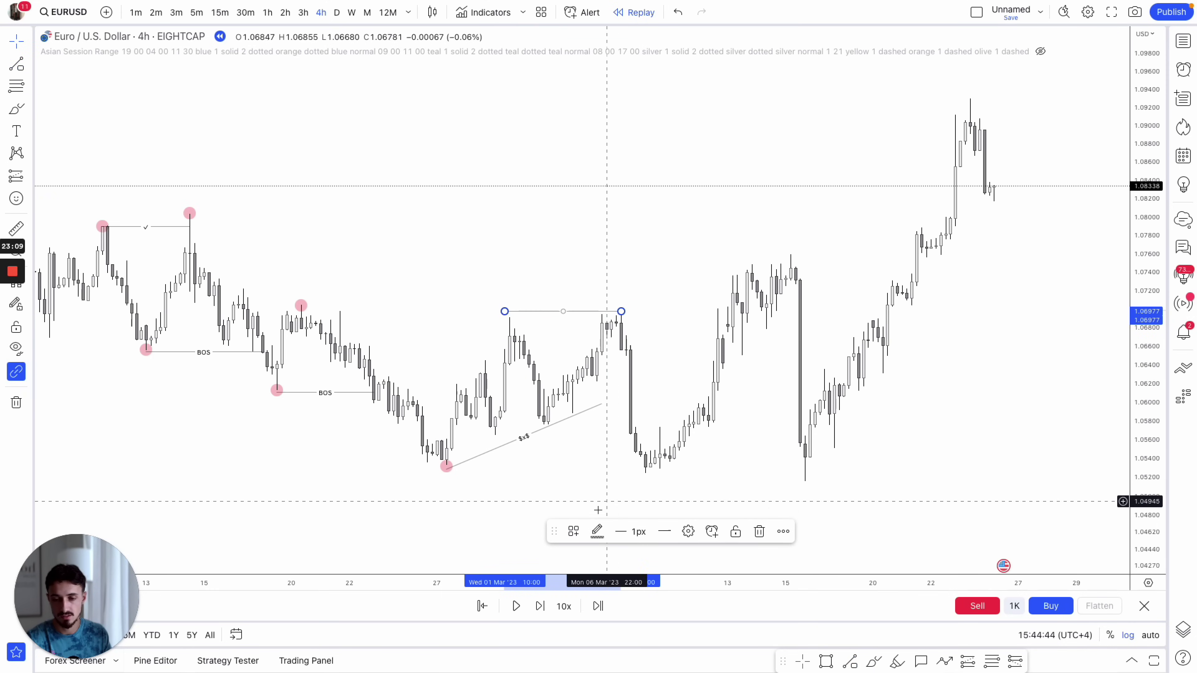
{"action": "left_click", "coordinate": [576, 533]}
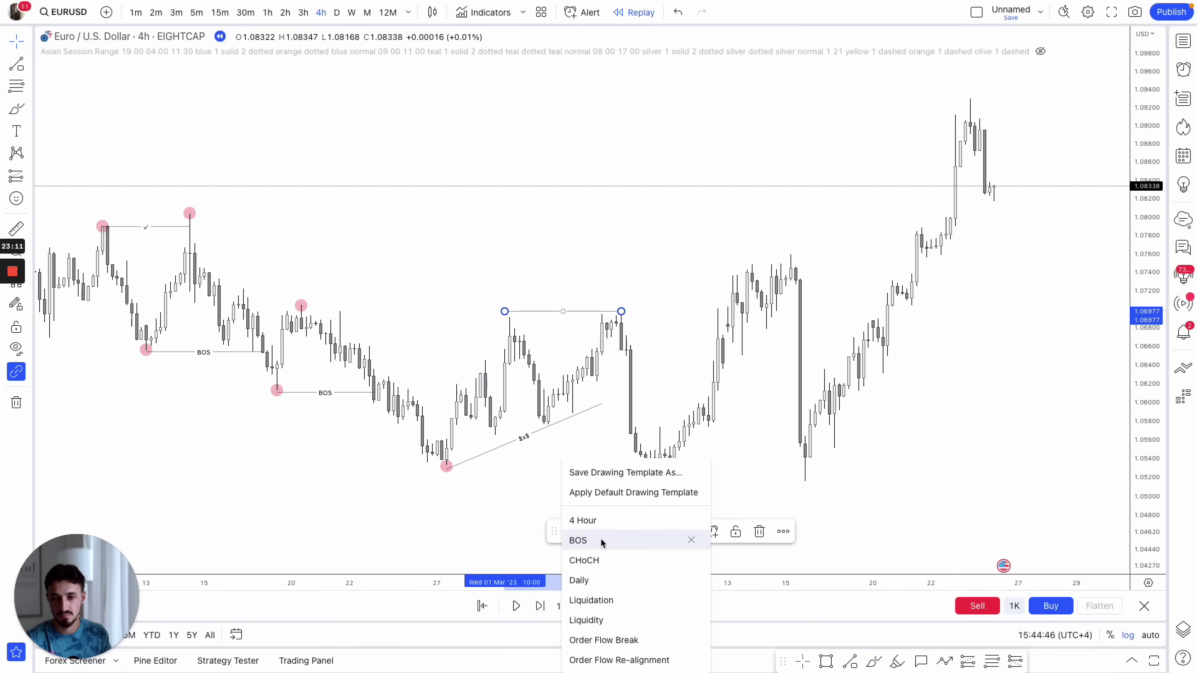
{"action": "left_click", "coordinate": [601, 619]}
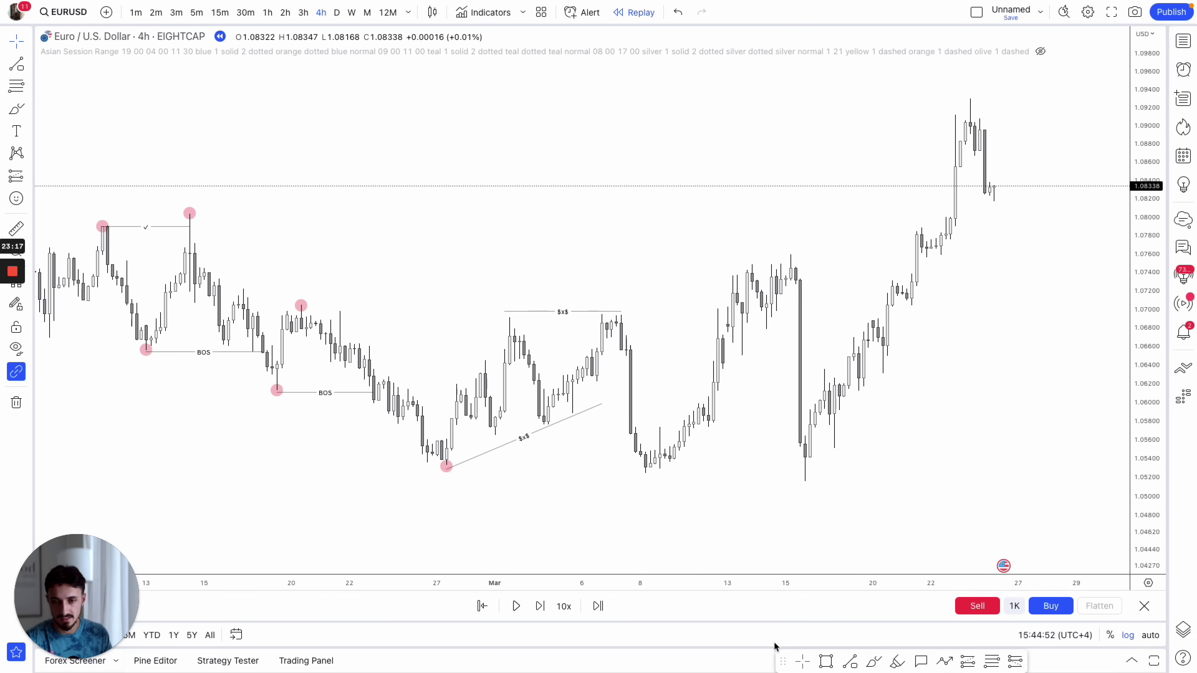
- Highlight the 6 March high and 8 March low, and draw a BOS trend line from the 27 February low to the 8 March low
{"action": "left_click", "coordinate": [896, 661]}
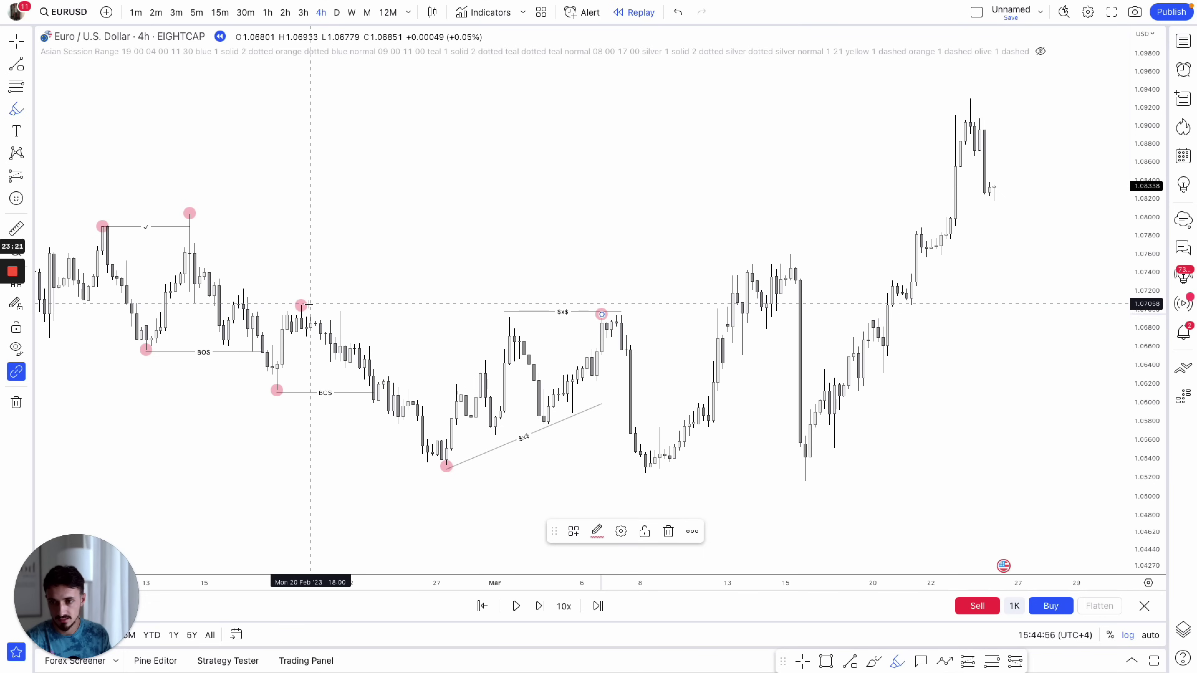
{"action": "left_click", "coordinate": [300, 306]}
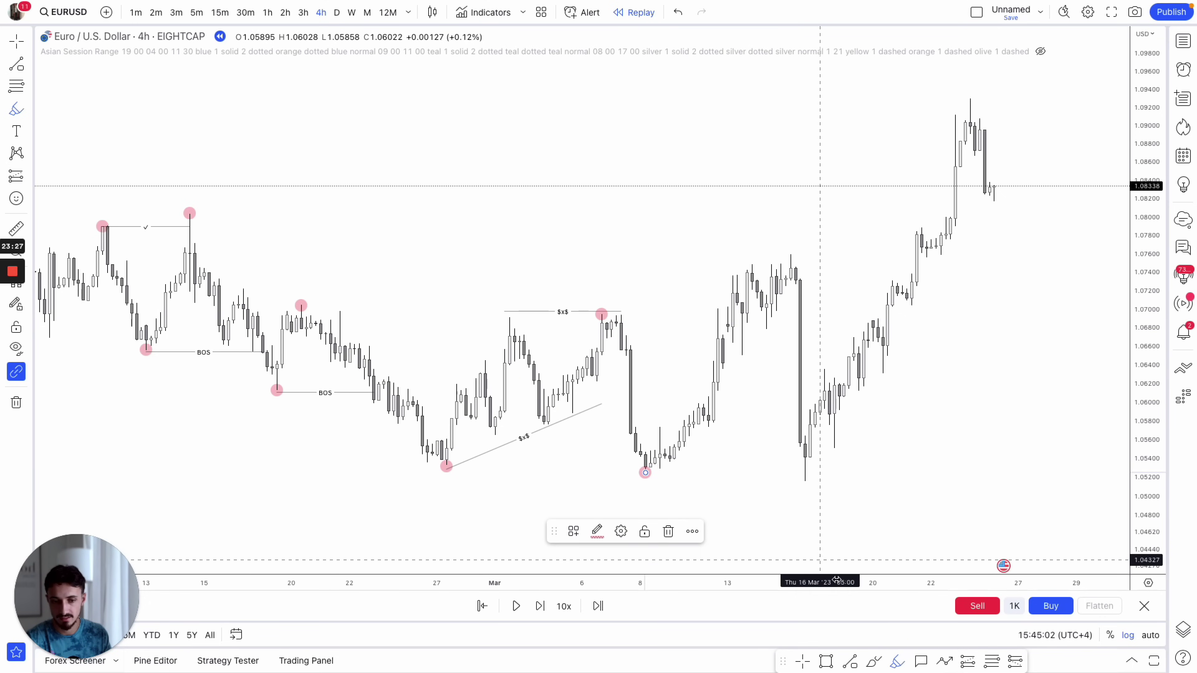
{"action": "left_click", "coordinate": [850, 662]}
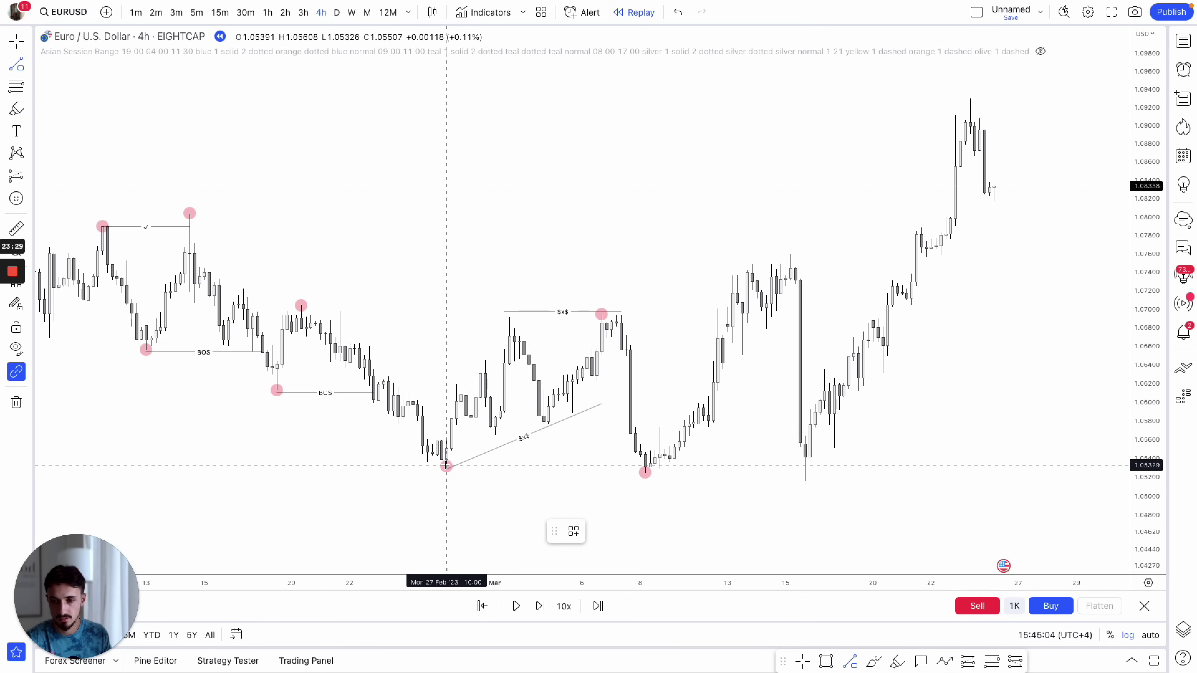
{"action": "left_click", "coordinate": [446, 466]}
{"action": "left_click", "coordinate": [646, 472]}
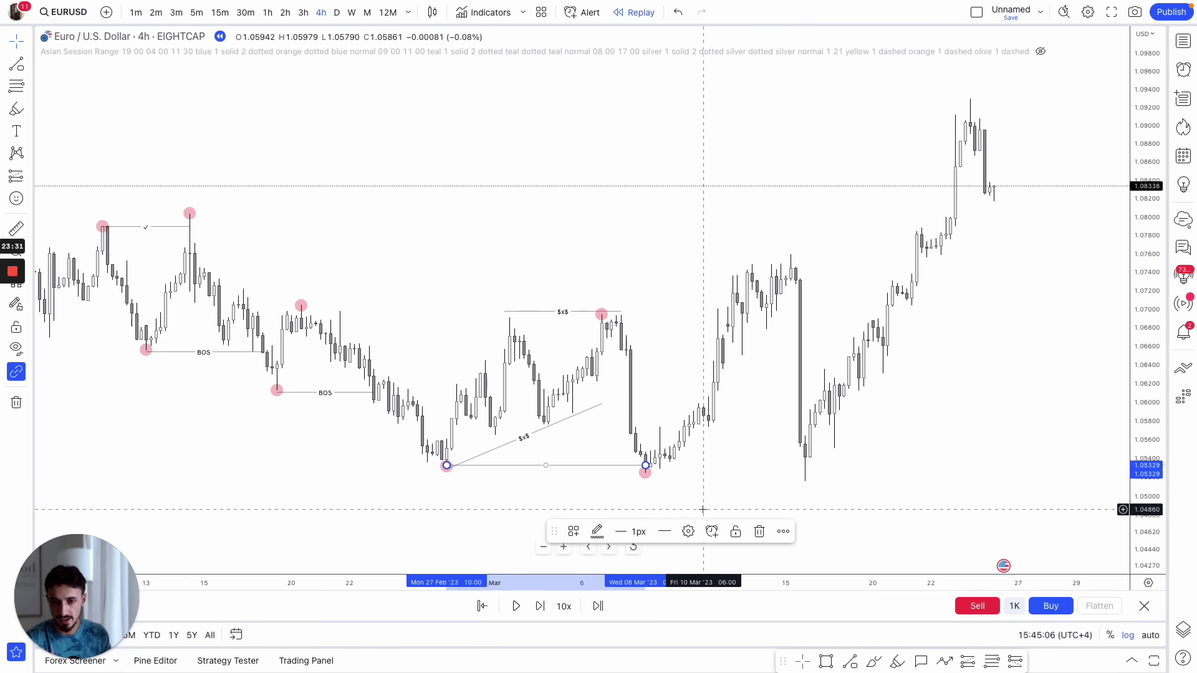
{"action": "left_click", "coordinate": [703, 476]}
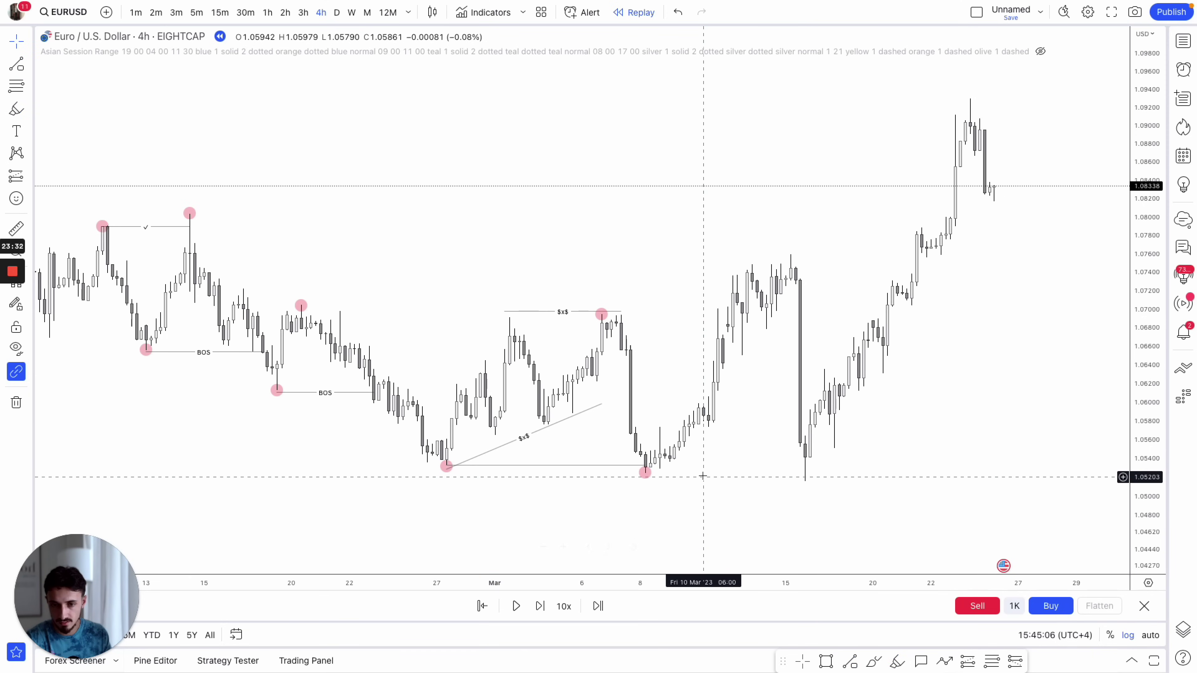
{"action": "left_click", "coordinate": [526, 466]}
{"action": "left_click", "coordinate": [571, 532]}
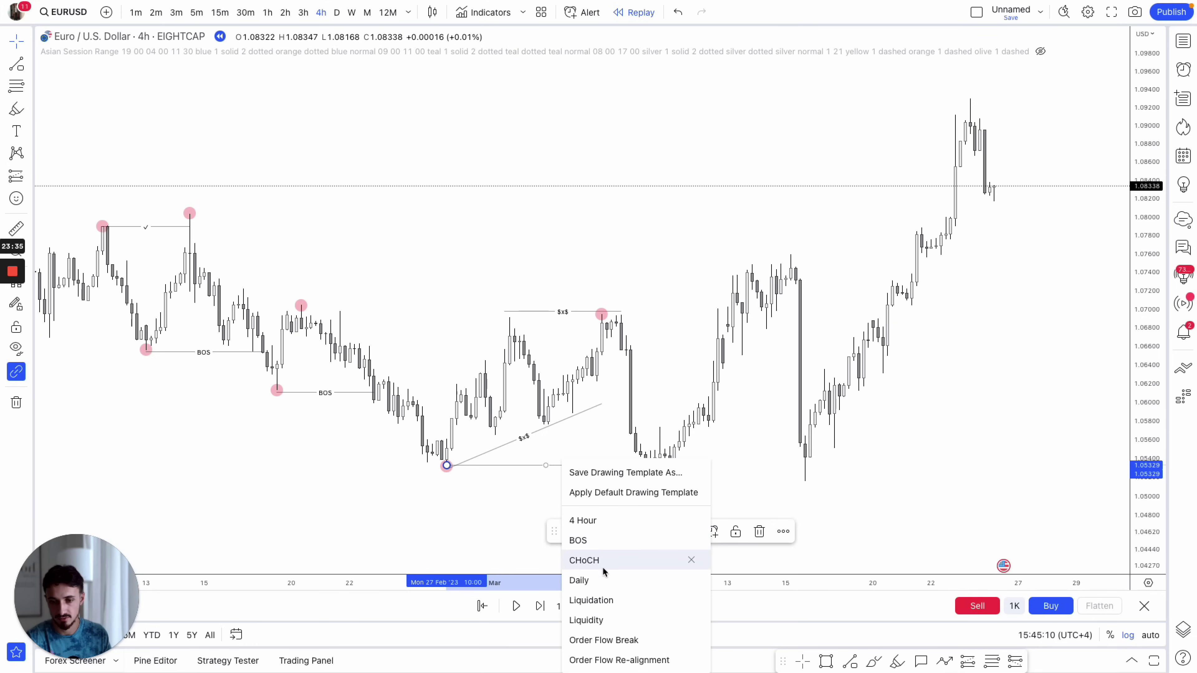
{"action": "left_click", "coordinate": [590, 540]}
{"action": "left_click", "coordinate": [708, 483]}
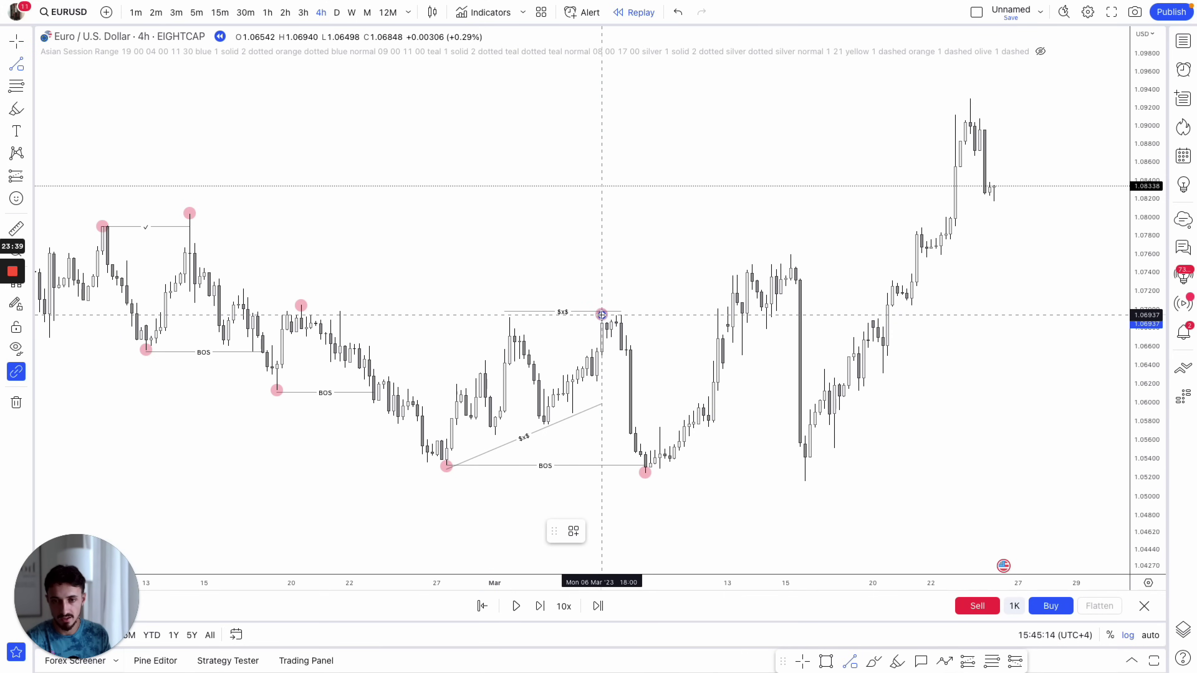
- Draw a horizontal trend line from the highlighted 6 March high to the 13 March candle and apply the CHoCH template
{"action": "left_click", "coordinate": [601, 314]}
{"action": "left_click", "coordinate": [733, 314]}
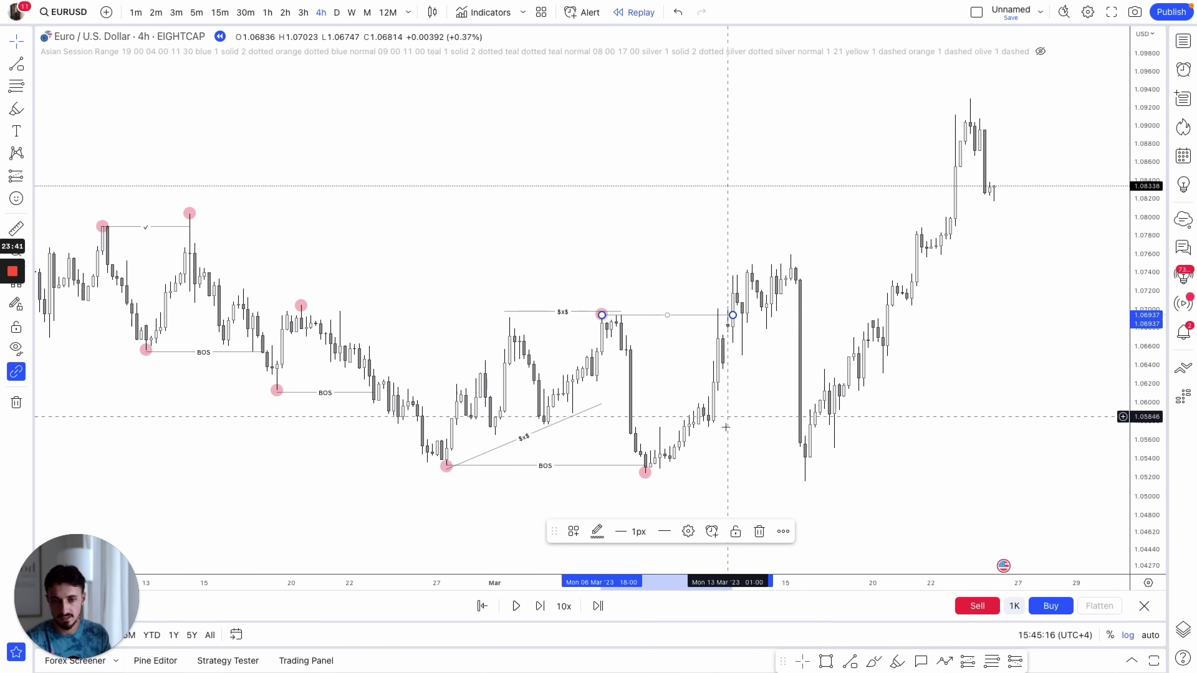
{"action": "left_click", "coordinate": [574, 531]}
{"action": "left_click", "coordinate": [593, 559]}
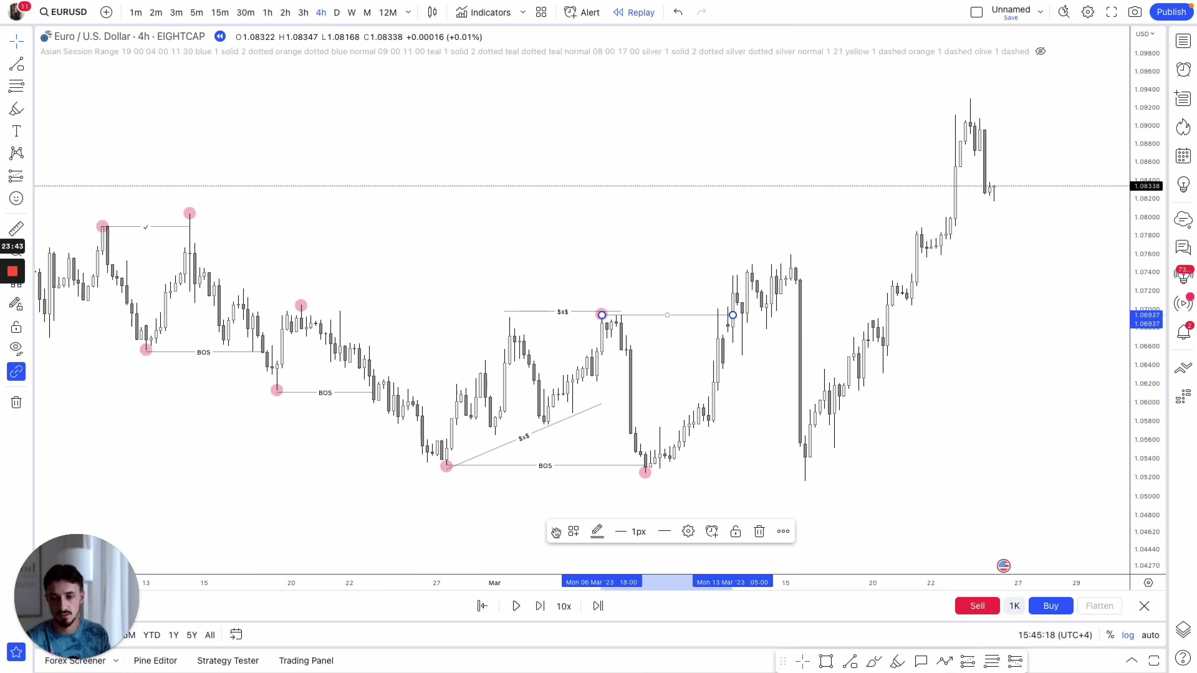
{"action": "left_click", "coordinate": [707, 438]}
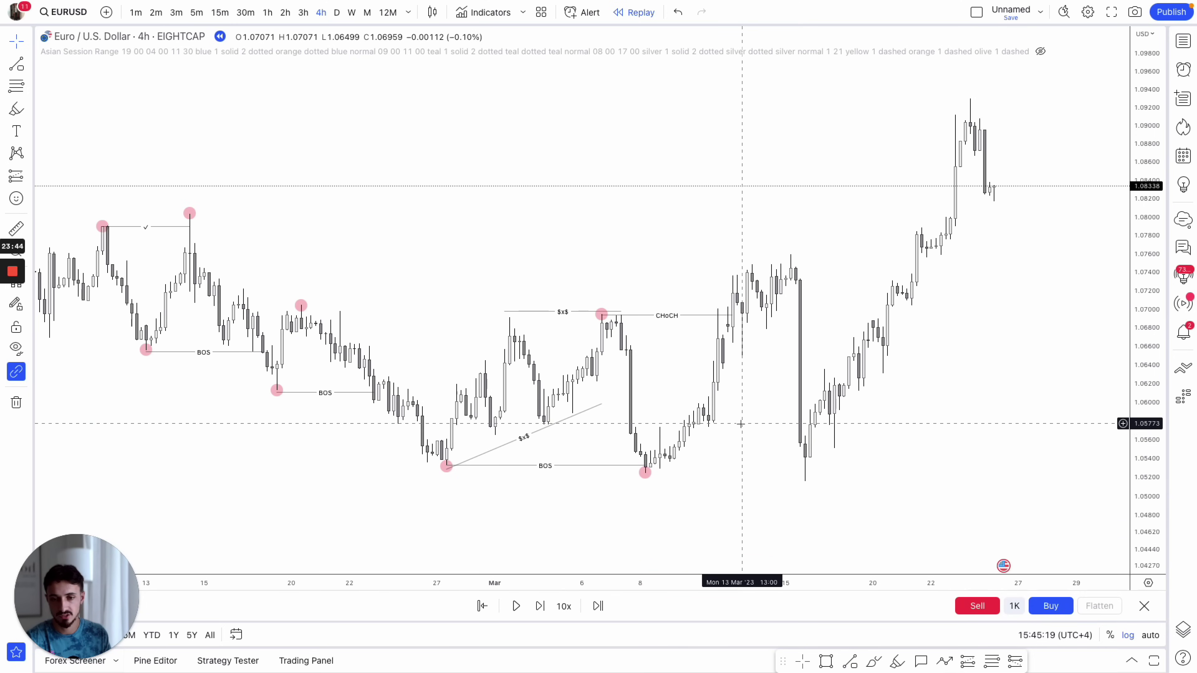
- Highlight the 15 March swing high with a Highlighter dot and recolour the dot green
{"action": "left_click", "coordinate": [896, 662]}
{"action": "left_click", "coordinate": [791, 253]}
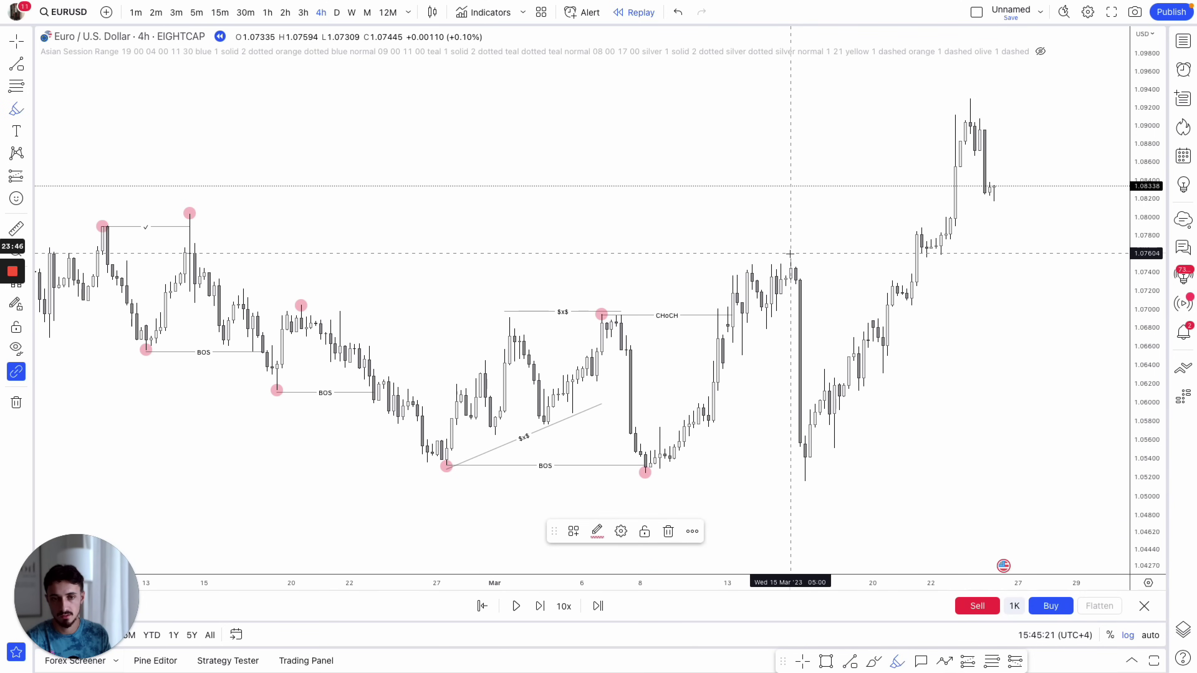
{"action": "left_click", "coordinate": [598, 531]}
{"action": "left_click", "coordinate": [659, 507]}
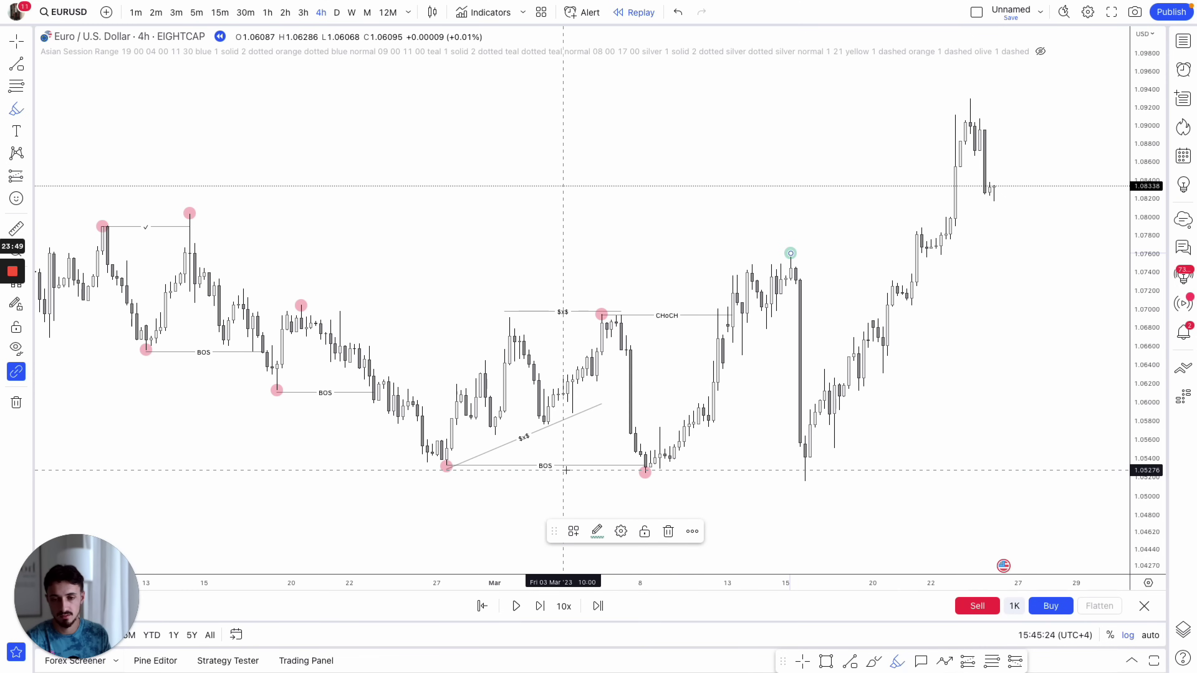
- Draw a horizontal trend line from the 8 March low to the 15 March drop and apply the ✓ drawing template
{"action": "left_click", "coordinate": [849, 663]}
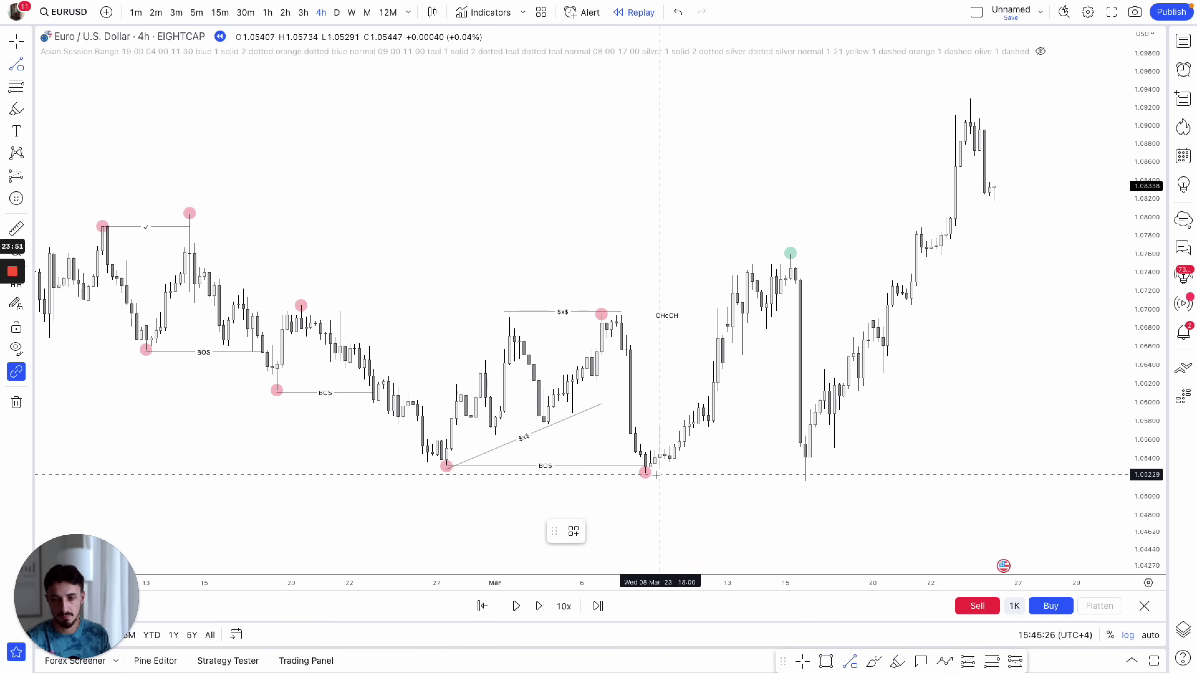
{"action": "left_click", "coordinate": [645, 473]}
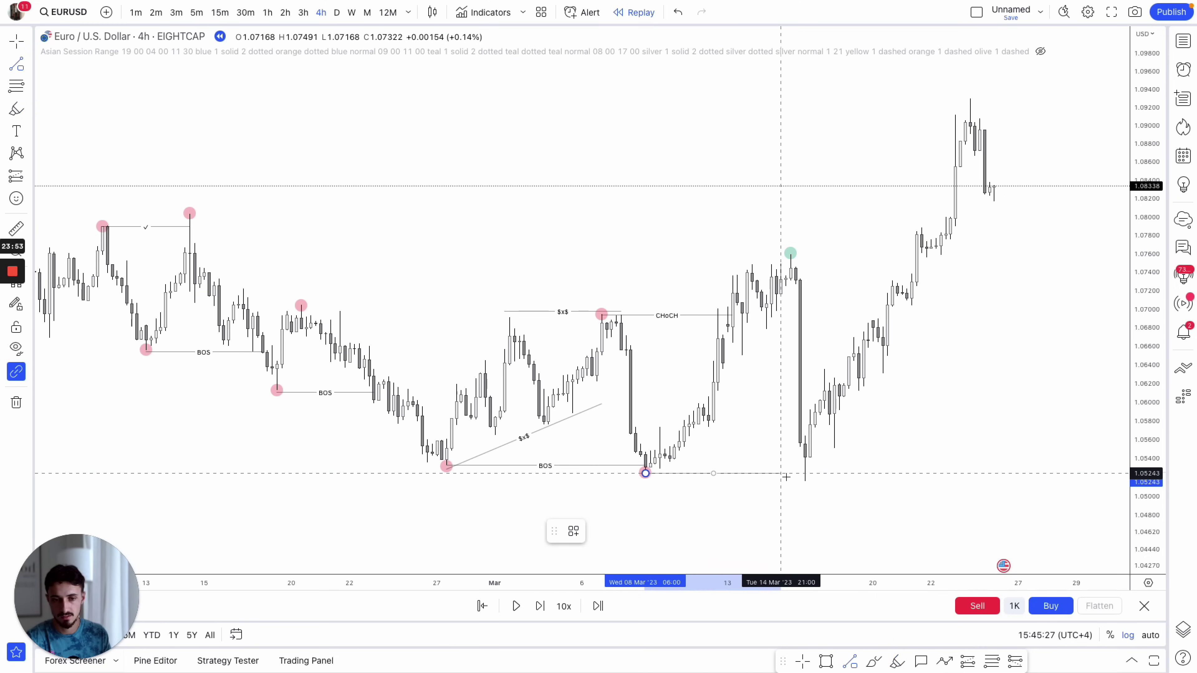
{"action": "left_click", "coordinate": [806, 477]}
{"action": "left_click", "coordinate": [582, 535]}
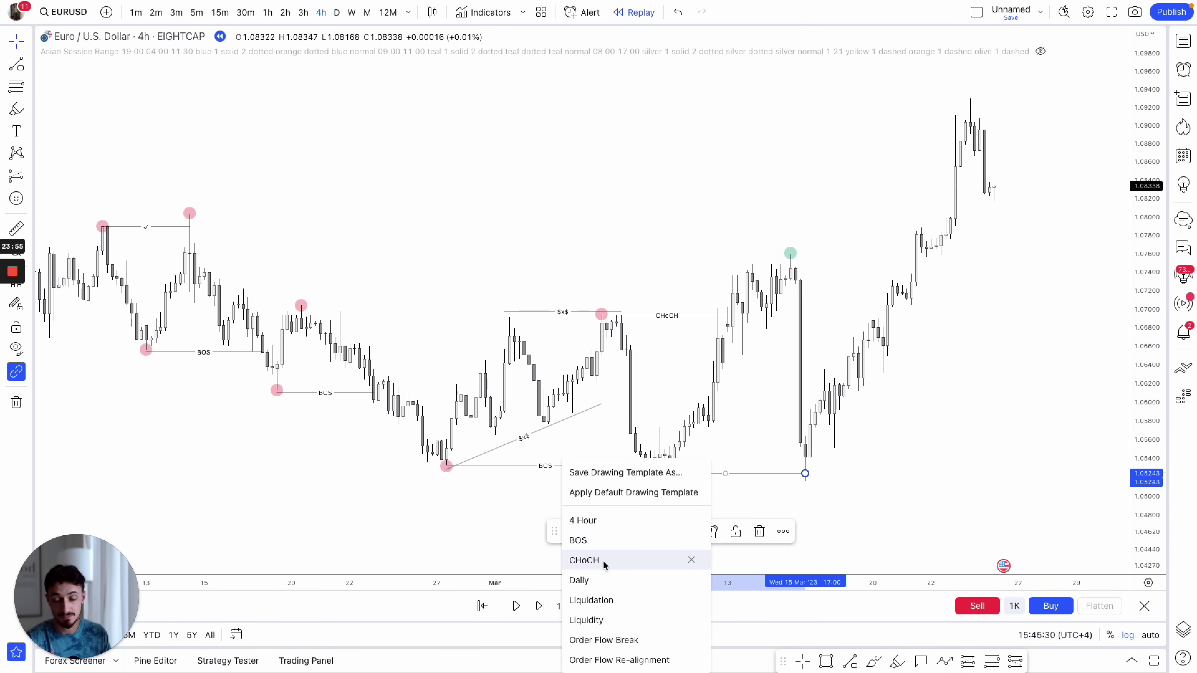
{"action": "left_click", "coordinate": [606, 599]}
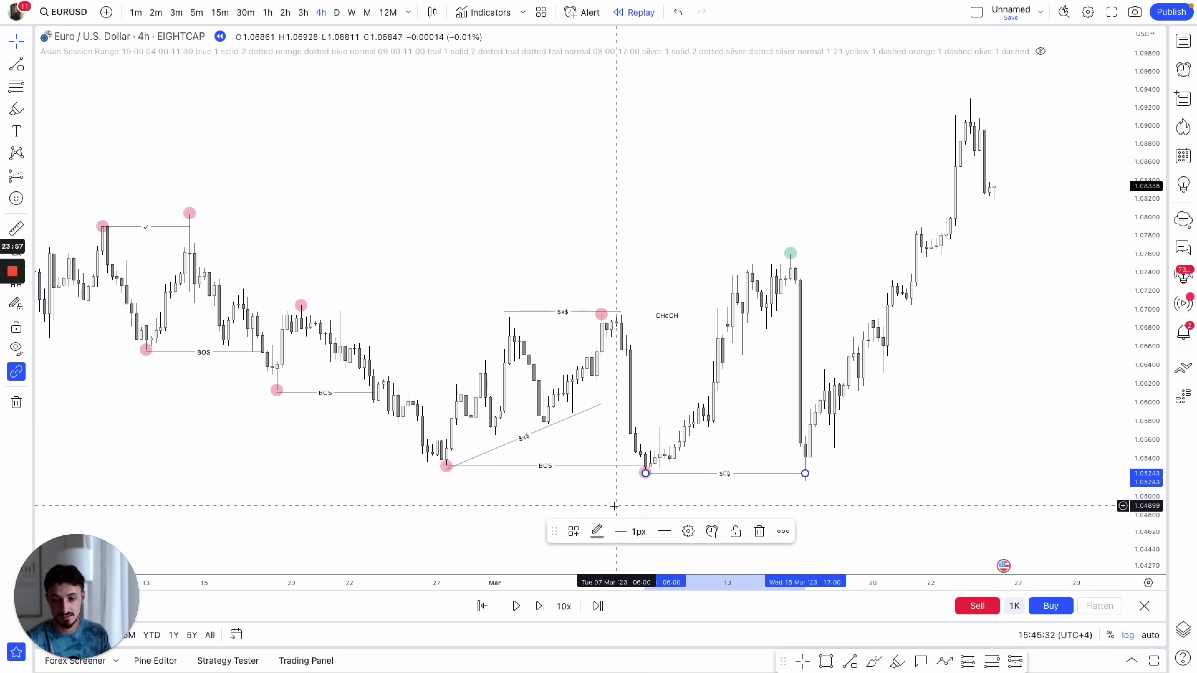
{"action": "left_click", "coordinate": [574, 532]}
{"action": "left_click", "coordinate": [607, 599]}
{"action": "left_click", "coordinate": [549, 511]}
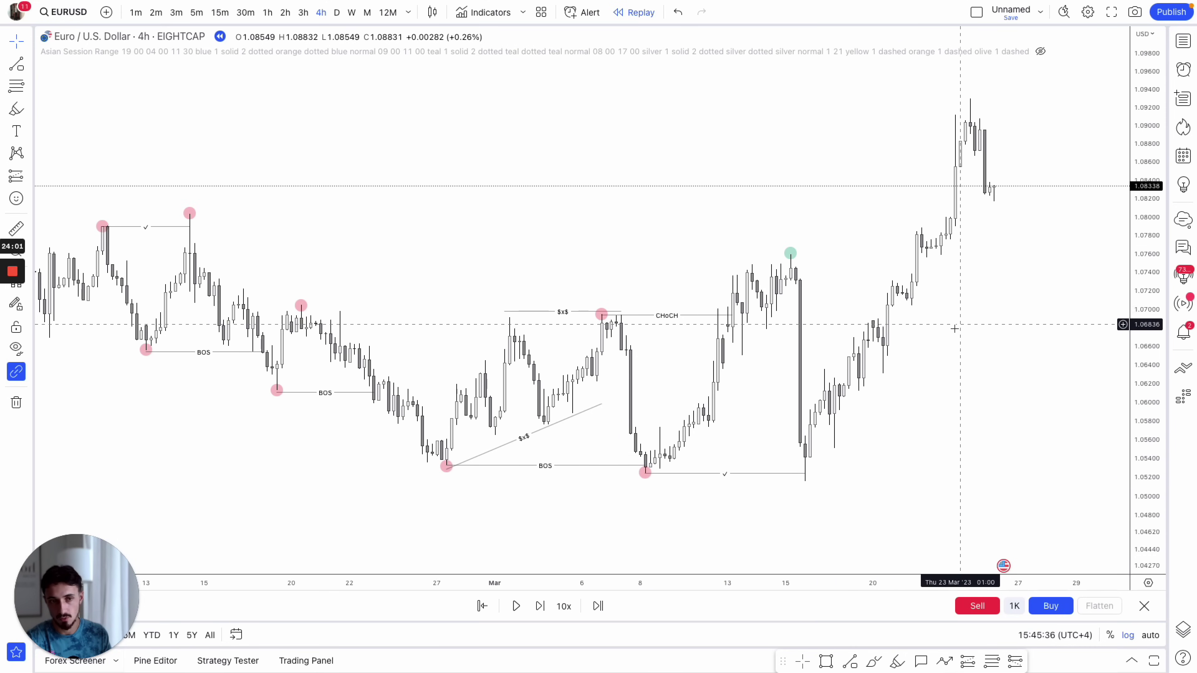
- Mark the 15 March swing low and the 23 March swing high with green Highlighter dots
{"action": "scroll", "coordinate": [957, 327], "scroll_direction": "right", "scroll_amount": 5}
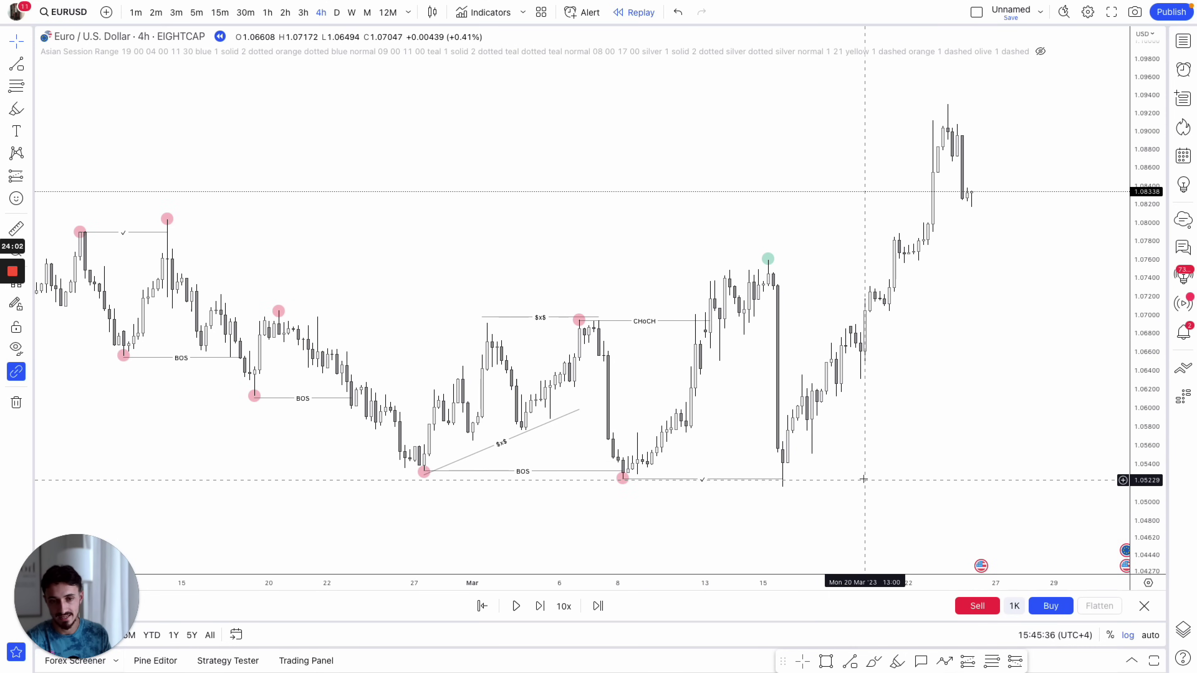
{"action": "left_click", "coordinate": [897, 662]}
{"action": "left_click", "coordinate": [740, 472]}
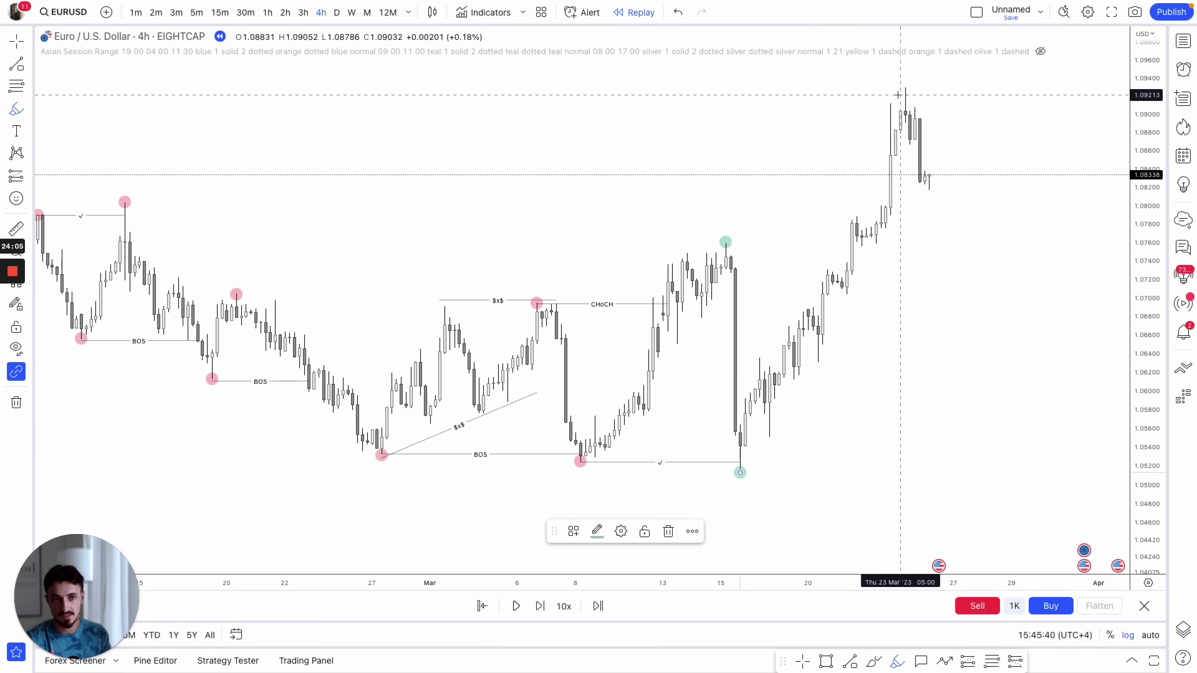
{"action": "left_click", "coordinate": [905, 88]}
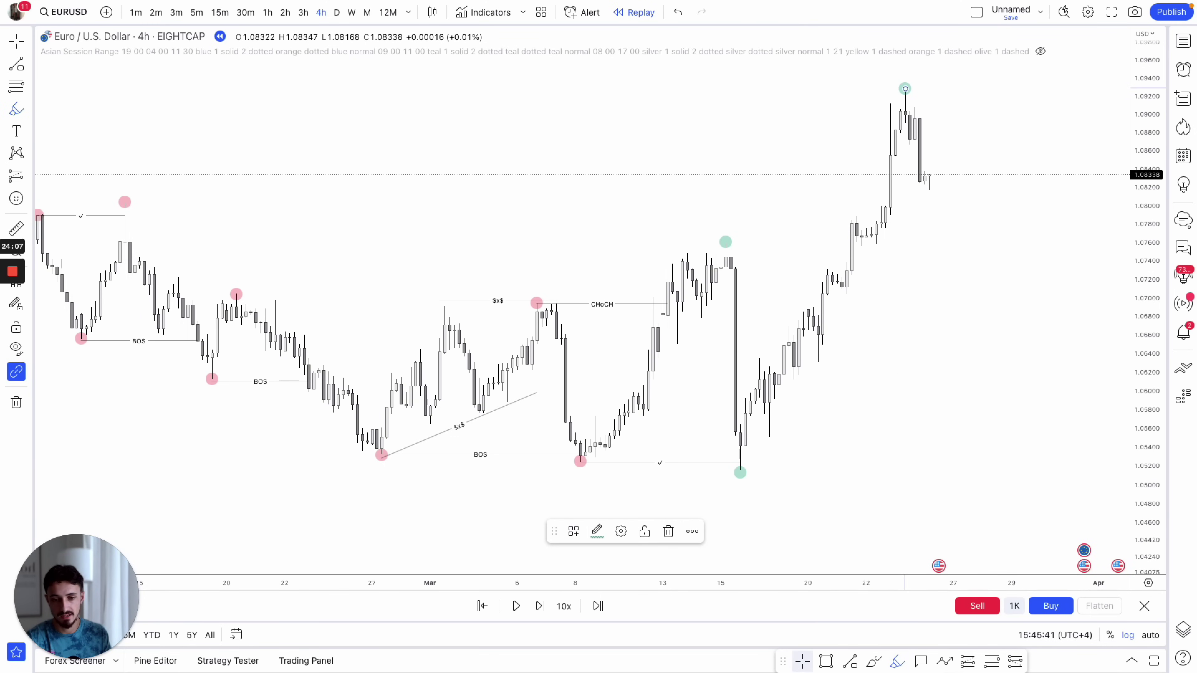
- Draw a horizontal trend line from the highlighted 15 March high to the 21 March candle and apply the BOS template
{"action": "left_click", "coordinate": [850, 662]}
{"action": "left_click", "coordinate": [726, 243]}
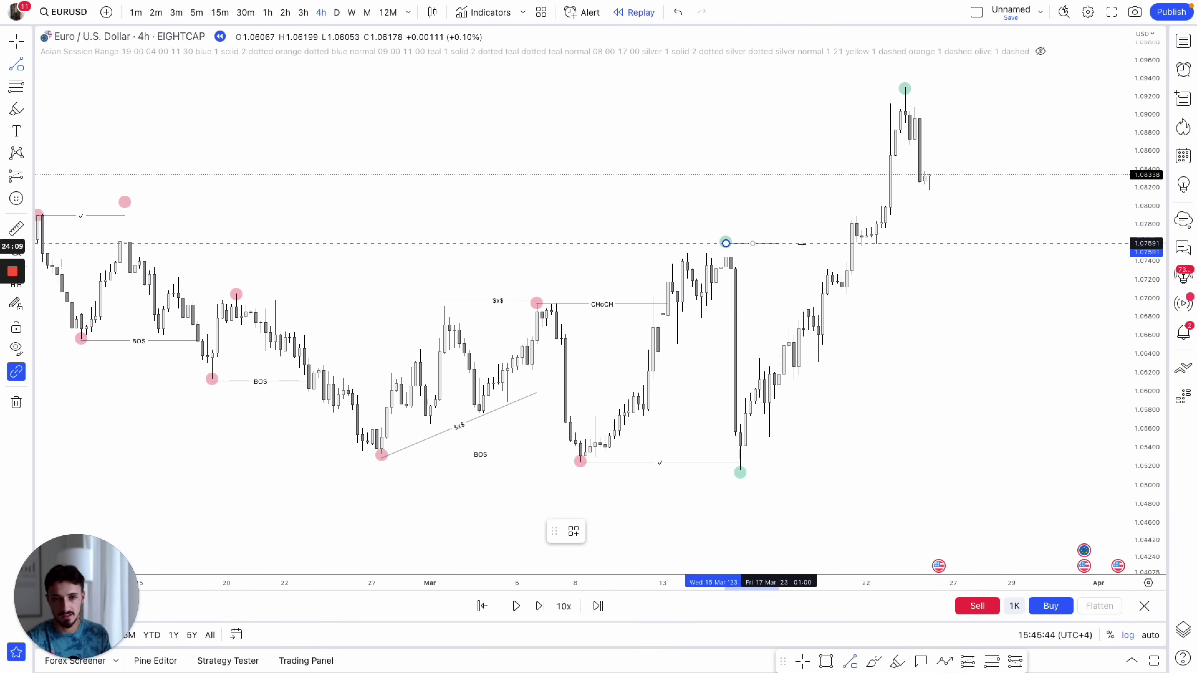
{"action": "left_click", "coordinate": [852, 242]}
{"action": "left_click", "coordinate": [586, 533]}
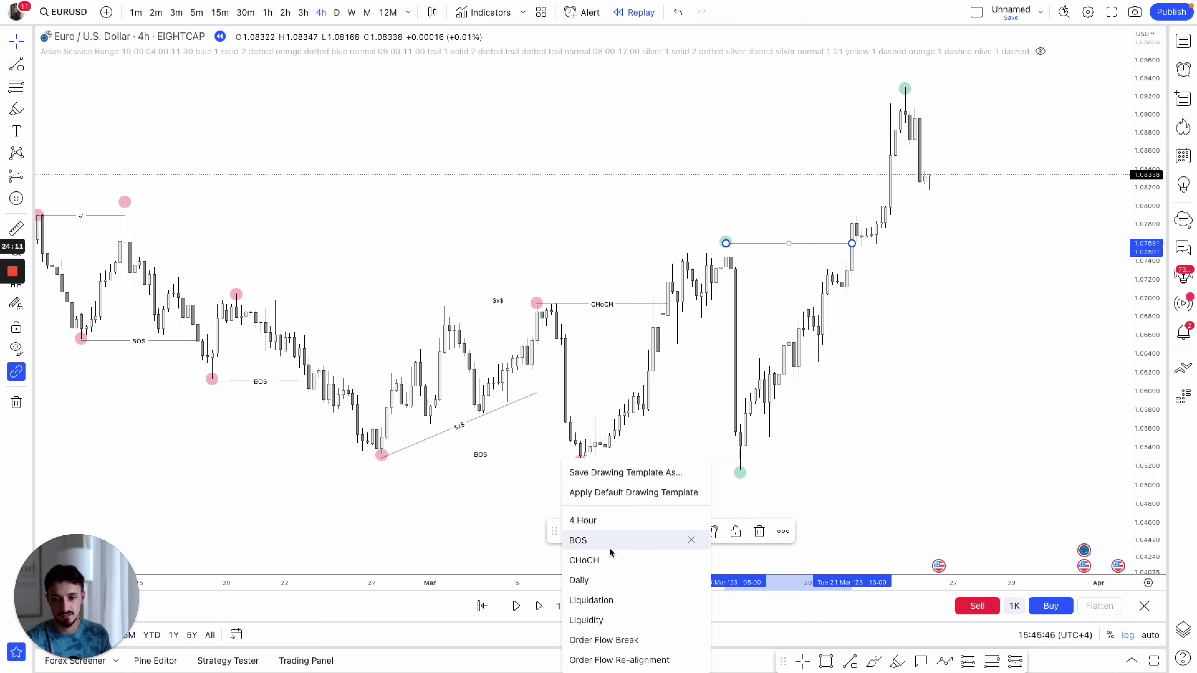
{"action": "left_click", "coordinate": [606, 542]}
- Draw plain horizontal trend lines extending past the latest candle from the 15 March low and the 23 March high
{"action": "left_click_drag", "start_coordinate": [894, 430], "coordinate": [787, 434]}
{"action": "left_click_drag", "start_coordinate": [344, 511], "coordinate": [310, 511]}
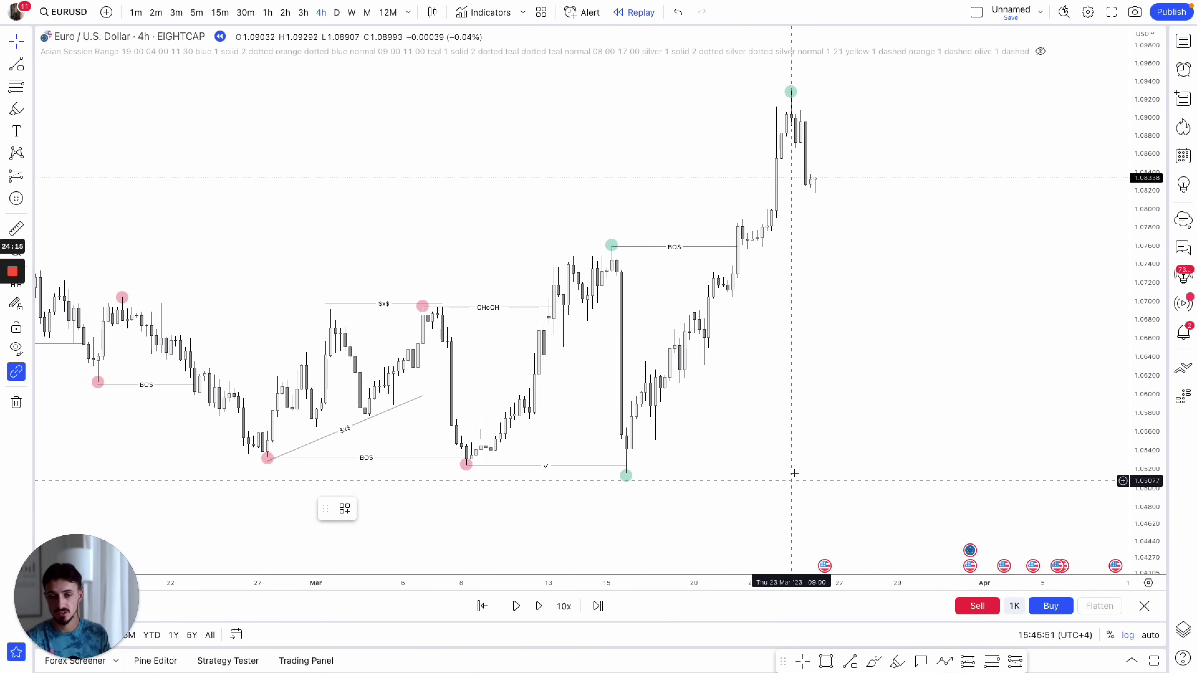
{"action": "scroll", "coordinate": [967, 409], "scroll_direction": "right", "scroll_amount": 3}
{"action": "scroll", "coordinate": [1042, 403], "scroll_direction": "left", "scroll_amount": 5}
{"action": "scroll", "coordinate": [981, 409], "scroll_direction": "left", "scroll_amount": 4}
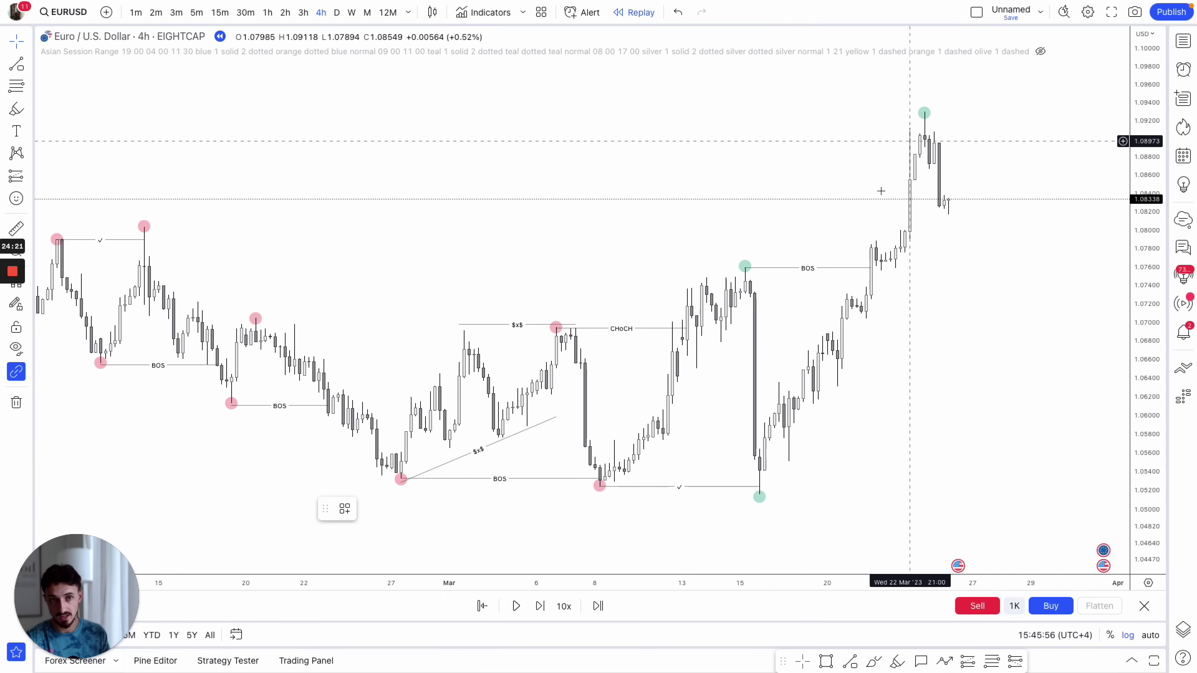
{"action": "scroll", "coordinate": [867, 557], "scroll_direction": "right", "scroll_amount": 3}
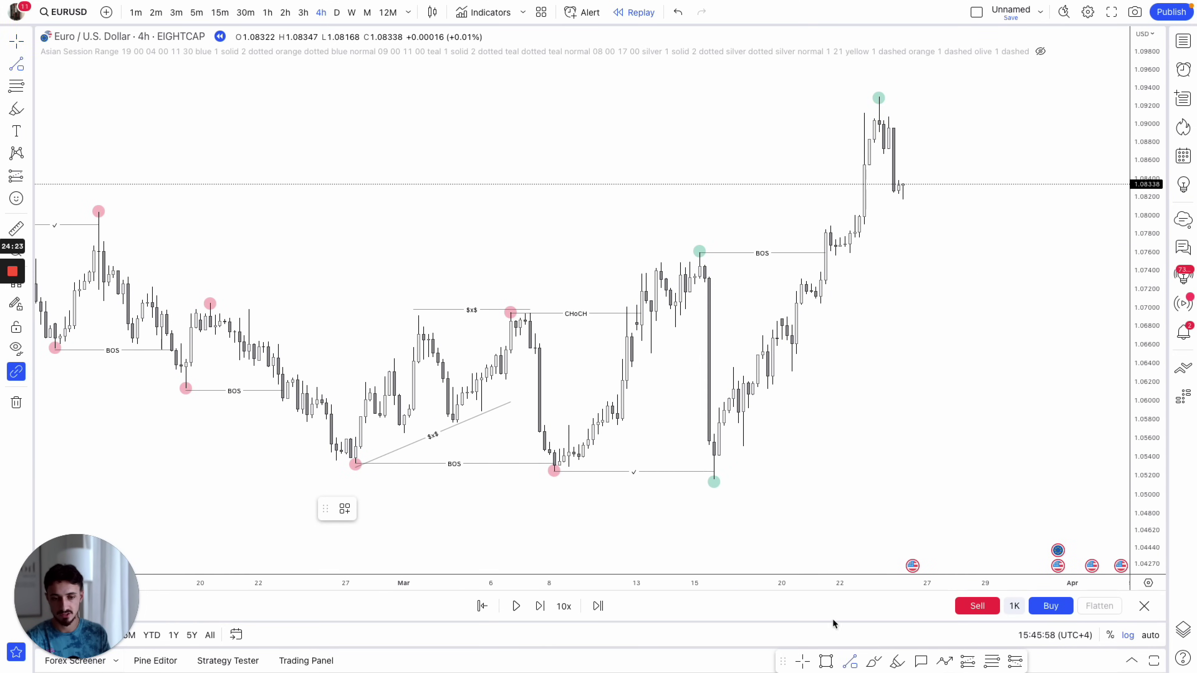
{"action": "left_click_drag", "start_coordinate": [714, 482], "coordinate": [961, 483]}
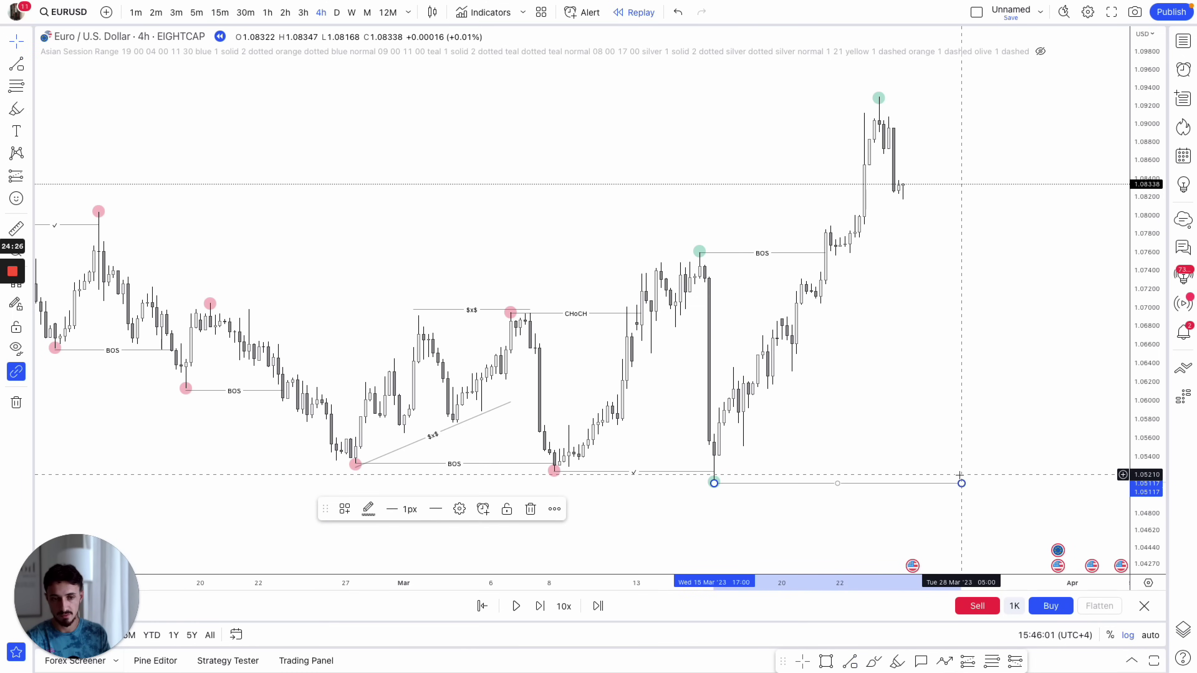
{"action": "left_click", "coordinate": [850, 662]}
{"action": "mouse_move", "coordinate": [879, 95]}
{"action": "left_mouse_down"}
{"action": "mouse_move", "coordinate": [976, 96]}
{"action": "mouse_move", "coordinate": [935, 153]}
{"action": "mouse_move", "coordinate": [912, 154]}
{"action": "left_mouse_up"}
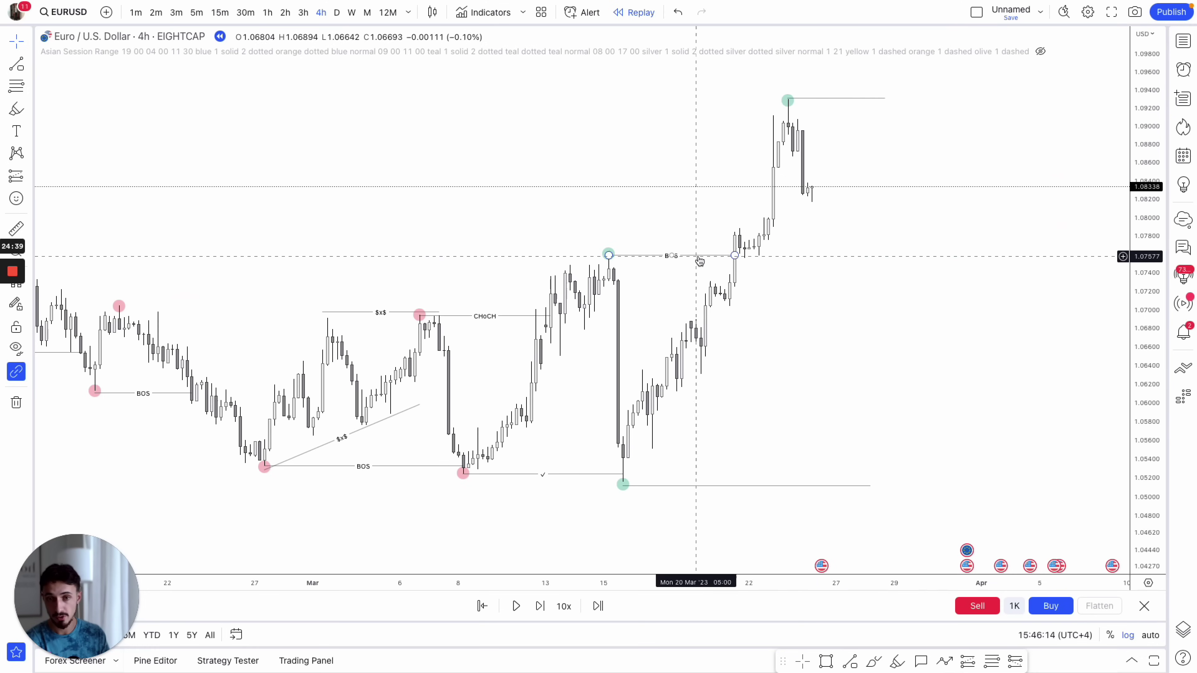
- Place a Fib retracement near 31 March spanning the 15 March low to the 23 March high, and circle its midpoint with the red Brush
{"action": "left_click", "coordinate": [993, 661]}
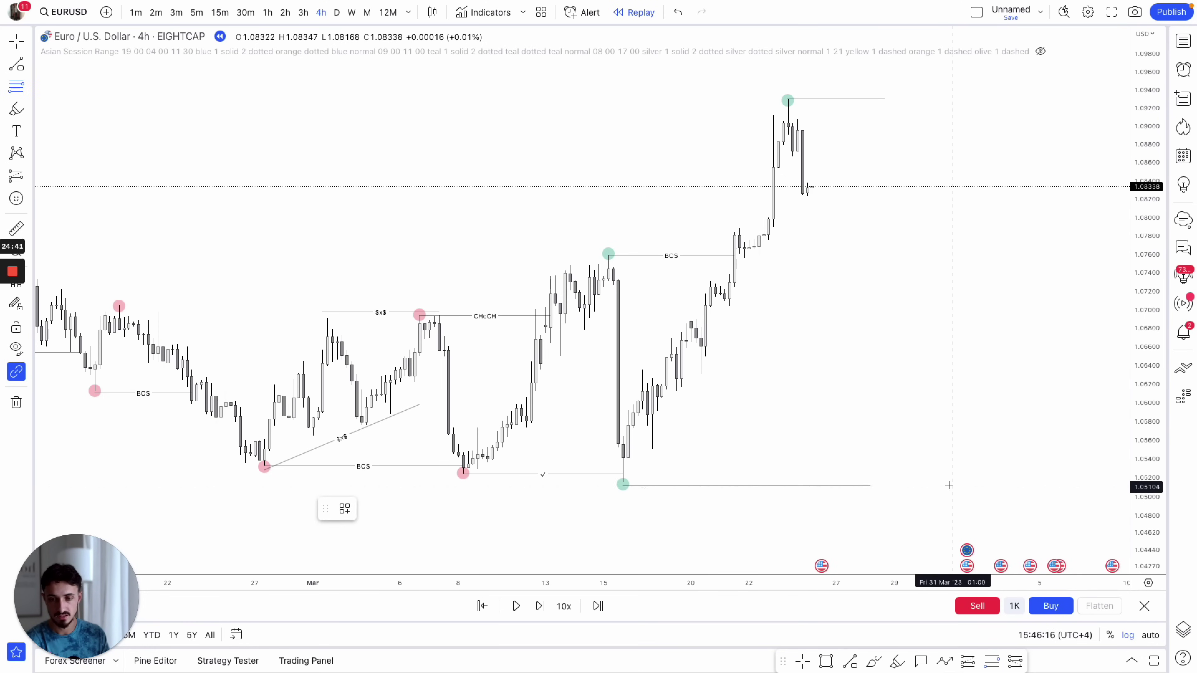
{"action": "left_click", "coordinate": [985, 98]}
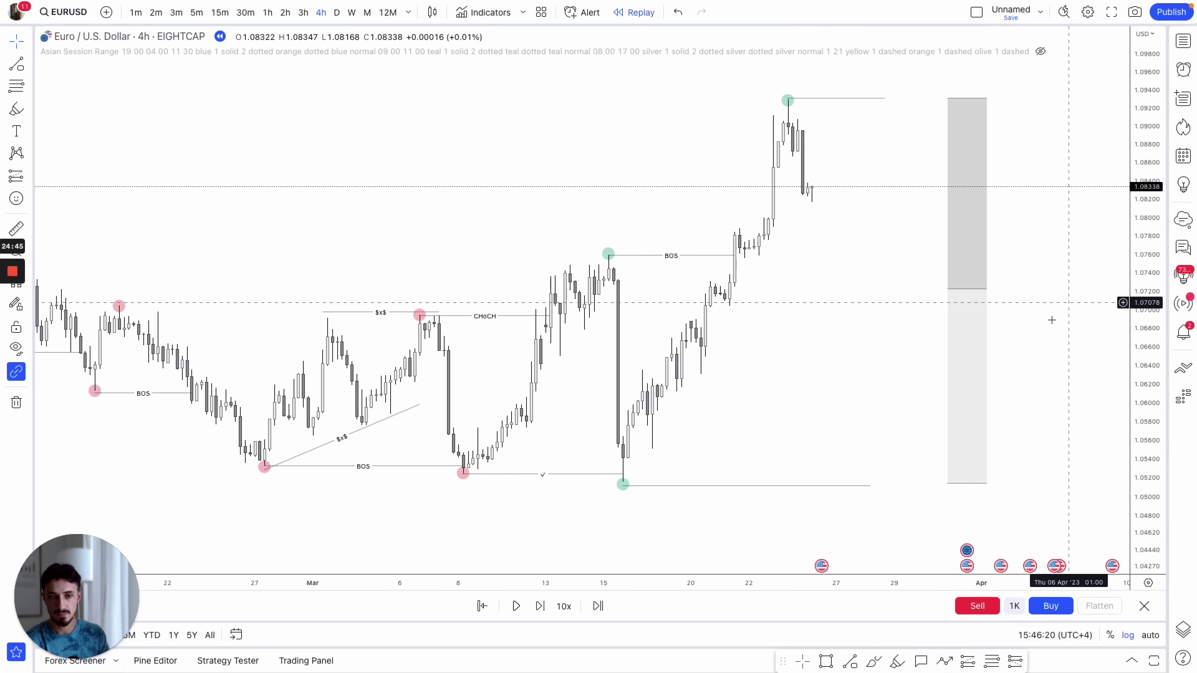
{"action": "left_click", "coordinate": [873, 661]}
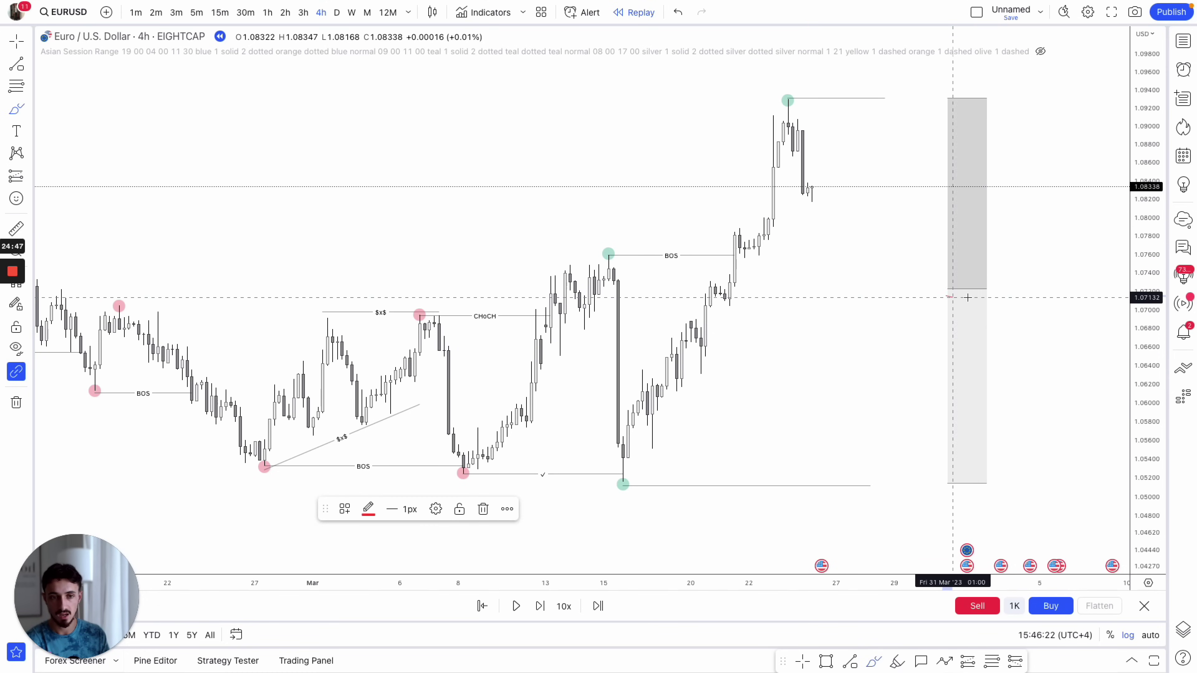
{"action": "left_click_drag", "start_coordinate": [947, 297], "coordinate": [977, 295]}
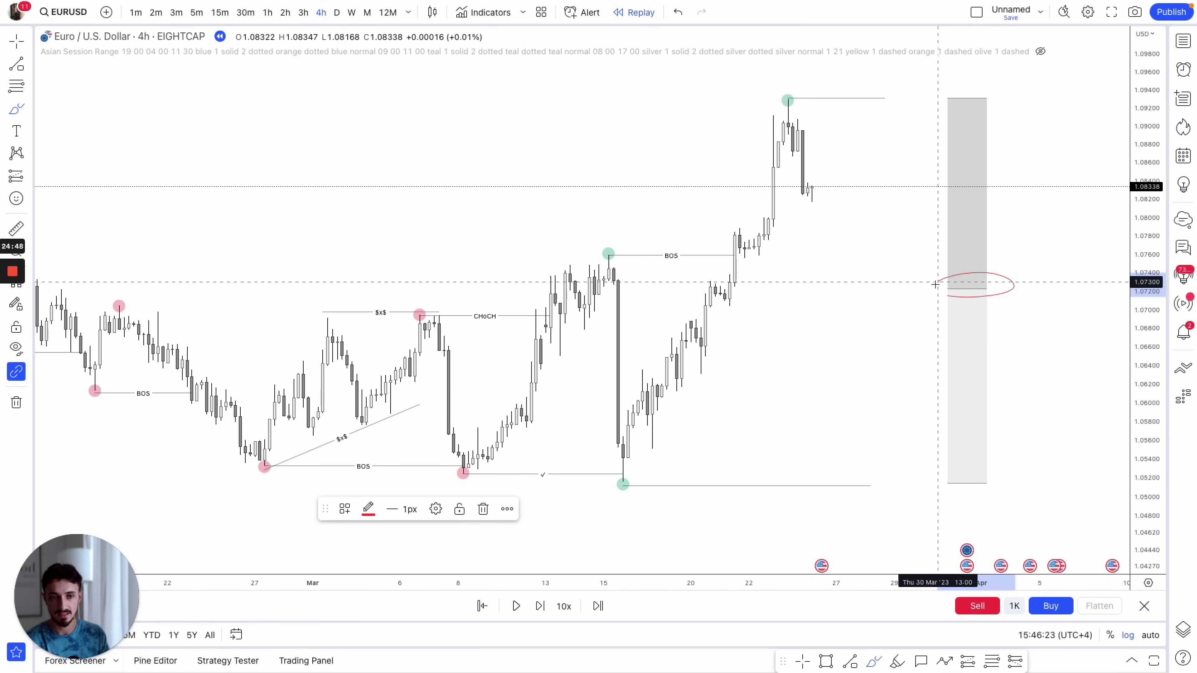
{"action": "left_click", "coordinate": [18, 41]}
- Overlay a Fib retracement from the 14 February high to the 17 February low to check the pullback, and delete it
{"action": "mouse_move", "coordinate": [216, 112]}
{"action": "left_mouse_down"}
{"action": "mouse_move", "coordinate": [488, 104]}
{"action": "mouse_move", "coordinate": [425, 99]}
{"action": "left_mouse_up"}
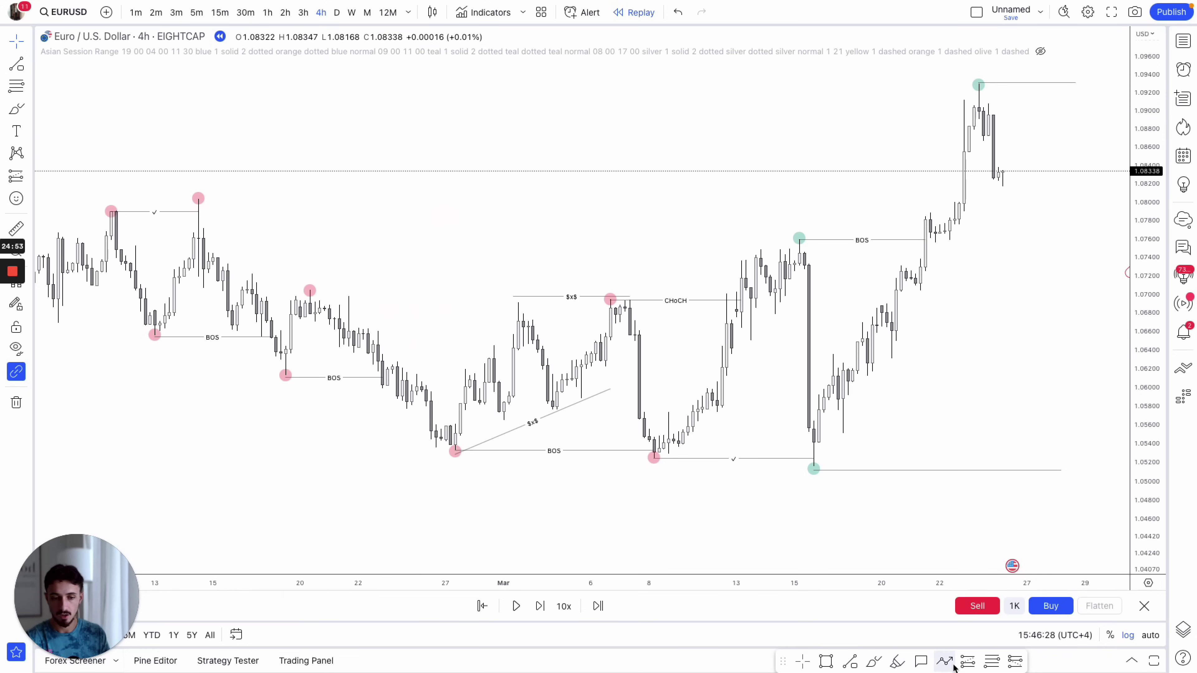
{"action": "left_click", "coordinate": [991, 662]}
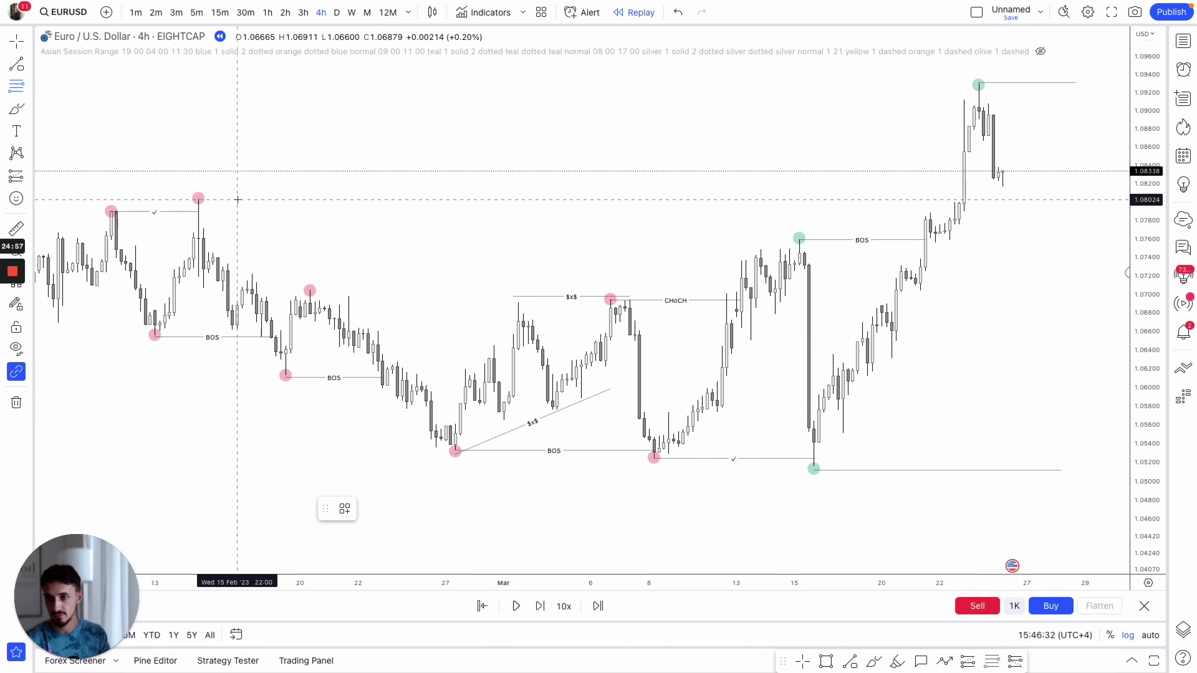
{"action": "mouse_move", "coordinate": [184, 199]}
{"action": "left_mouse_down"}
{"action": "mouse_move", "coordinate": [230, 270]}
{"action": "mouse_move", "coordinate": [271, 376]}
{"action": "left_mouse_up"}
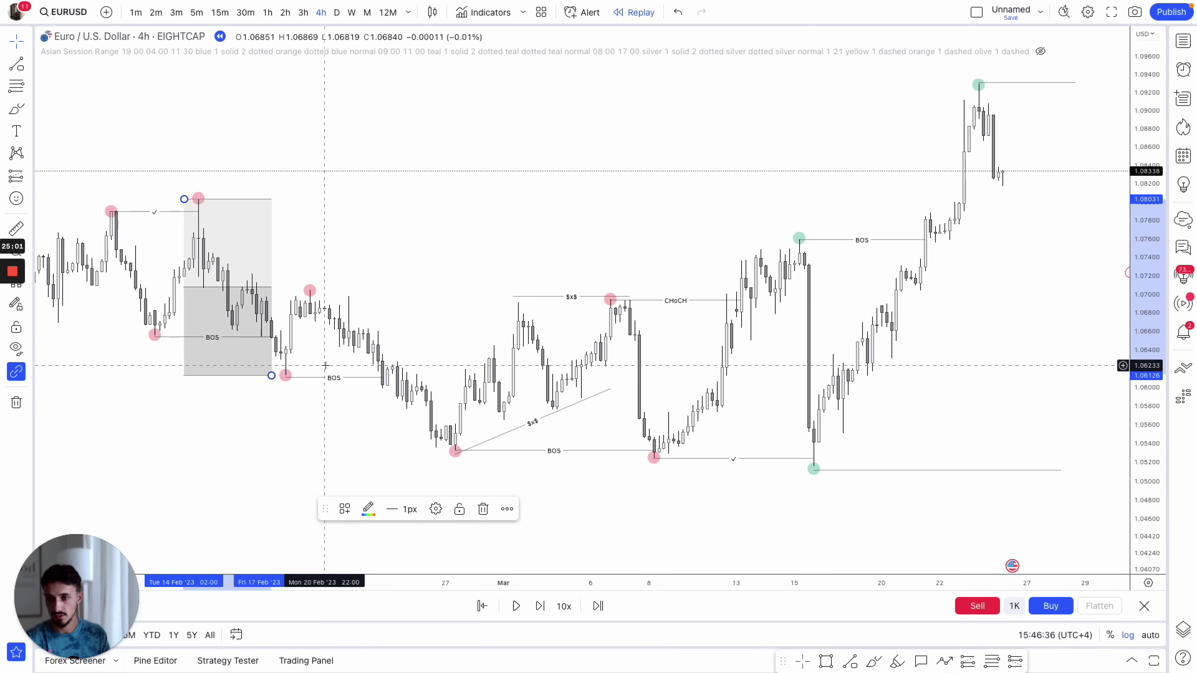
{"action": "left_click", "coordinate": [349, 289]}
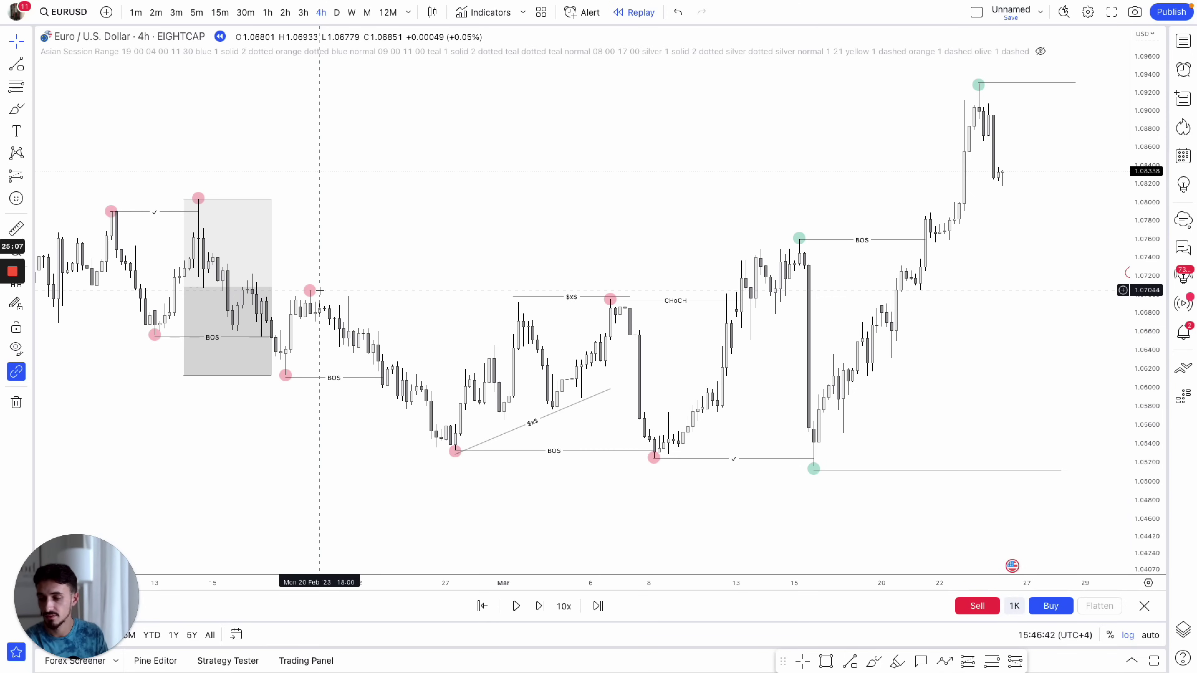
{"action": "left_click", "coordinate": [271, 206]}
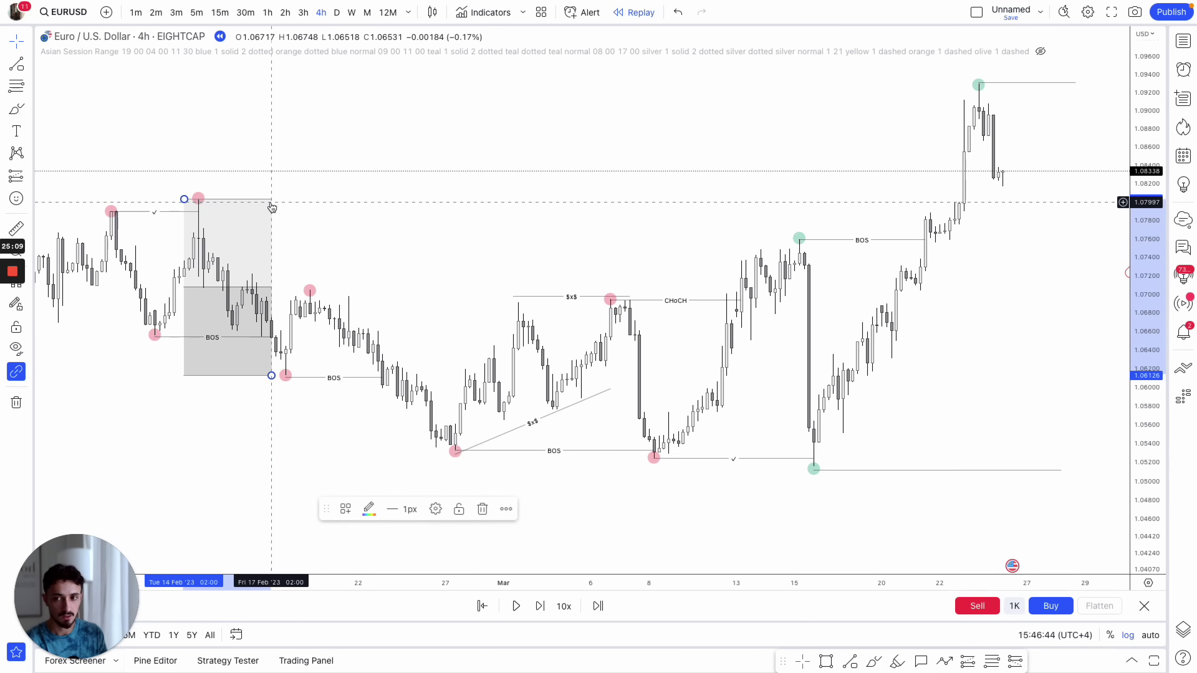
{"action": "key", "text": "Delete"}
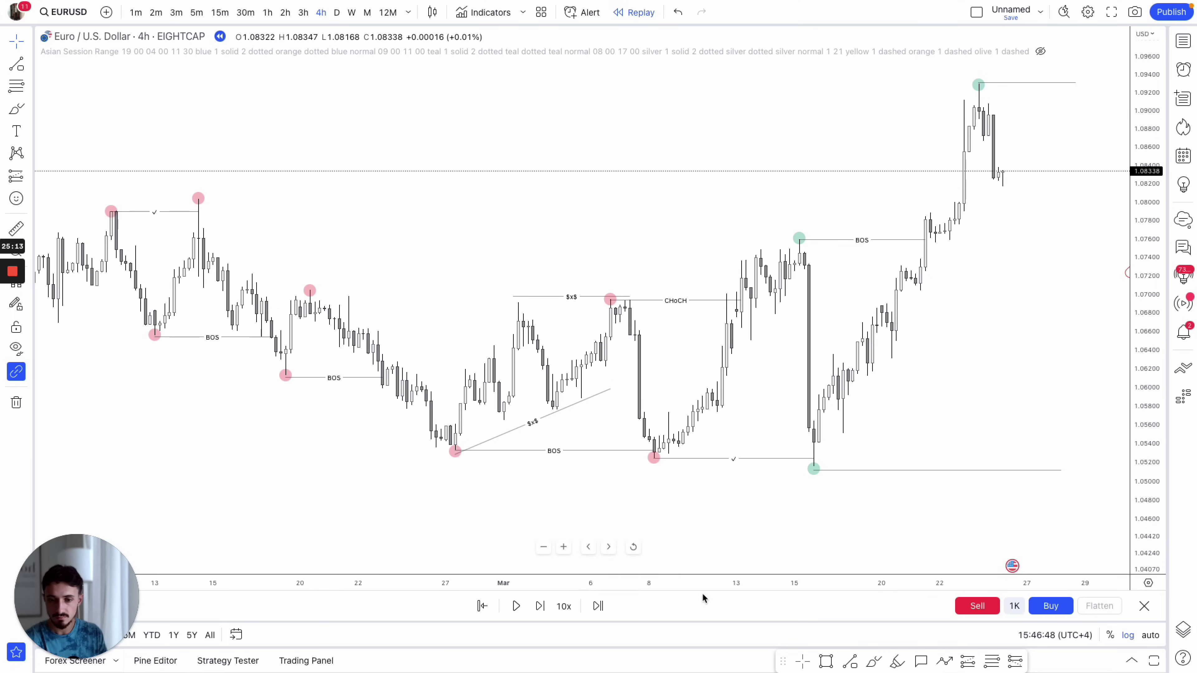
- Overlay a Fib retracement from the 20 February high to the 27 February low to check the pullback, and delete it
{"action": "left_click", "coordinate": [986, 666]}
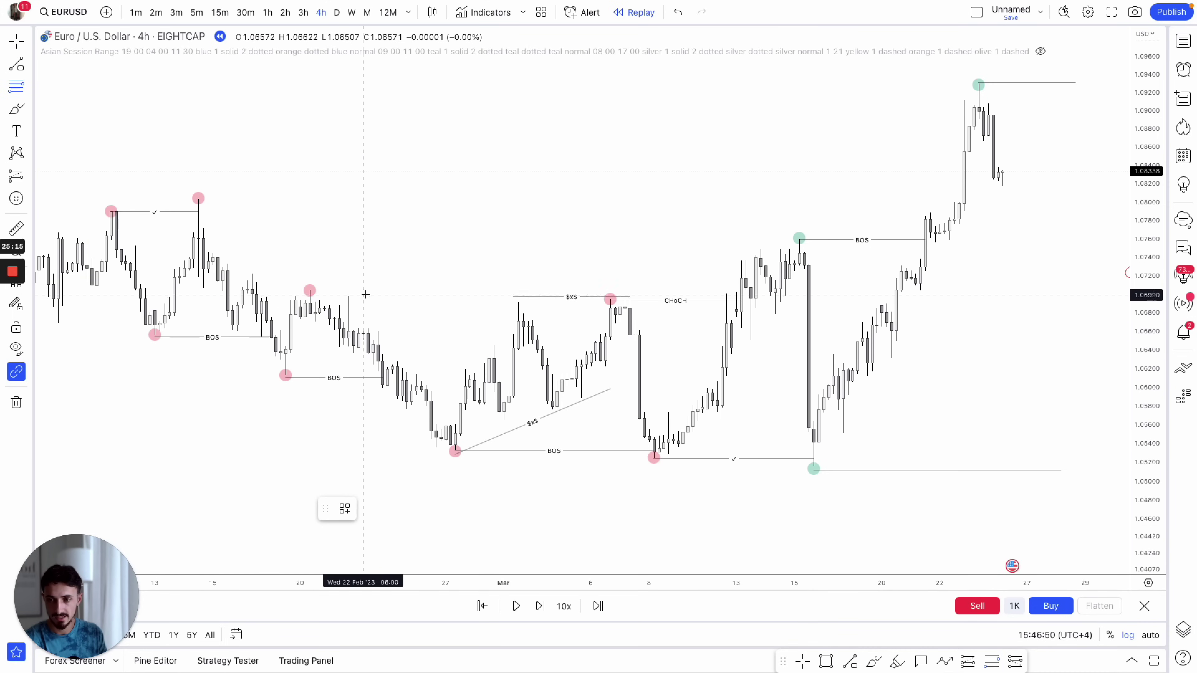
{"action": "mouse_move", "coordinate": [368, 290]}
{"action": "left_mouse_down"}
{"action": "mouse_move", "coordinate": [427, 446]}
{"action": "mouse_move", "coordinate": [446, 452]}
{"action": "left_mouse_up"}
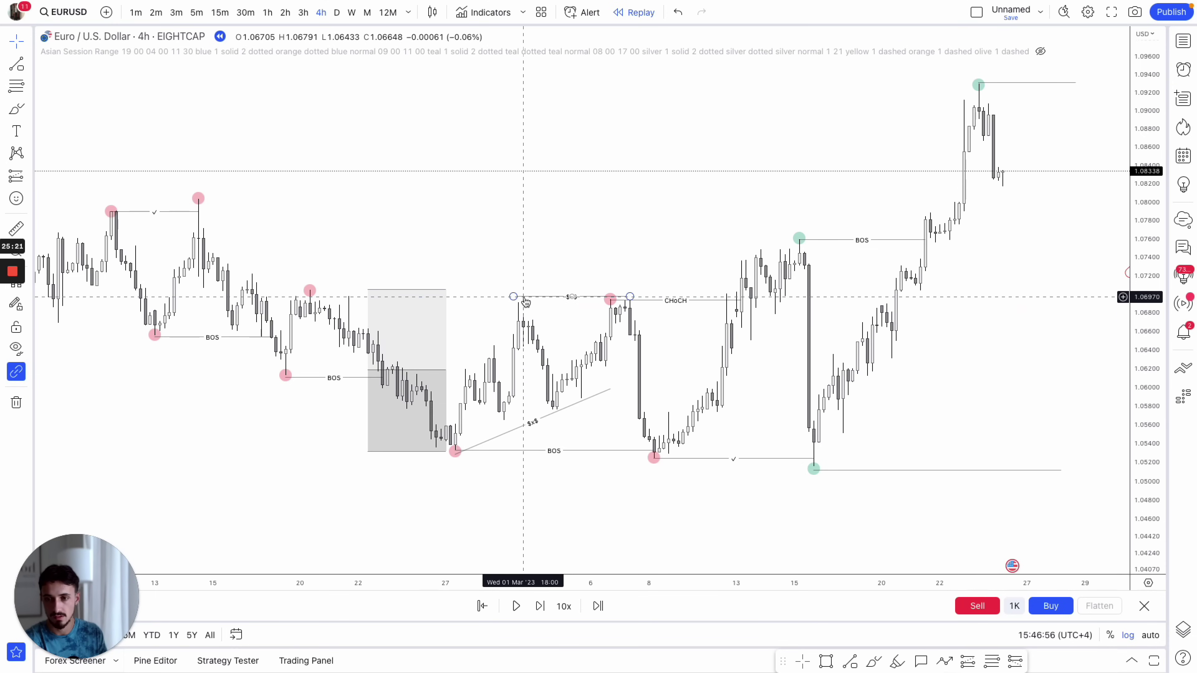
{"action": "left_click", "coordinate": [438, 293]}
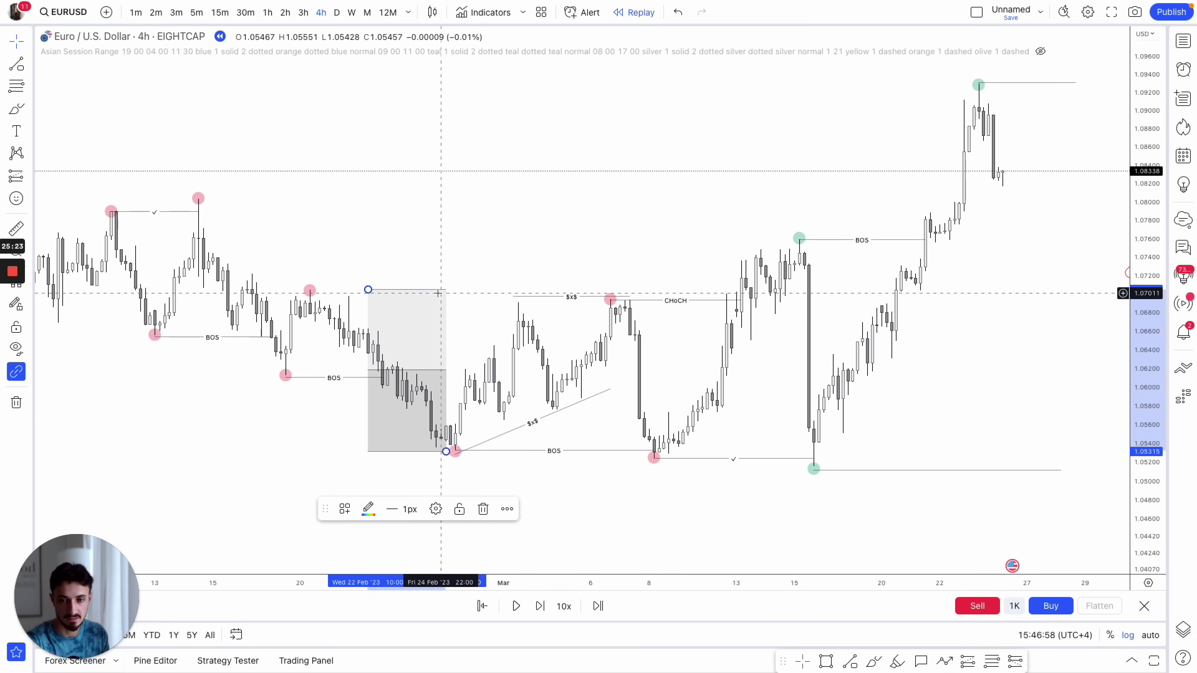
{"action": "key", "text": "Delete"}
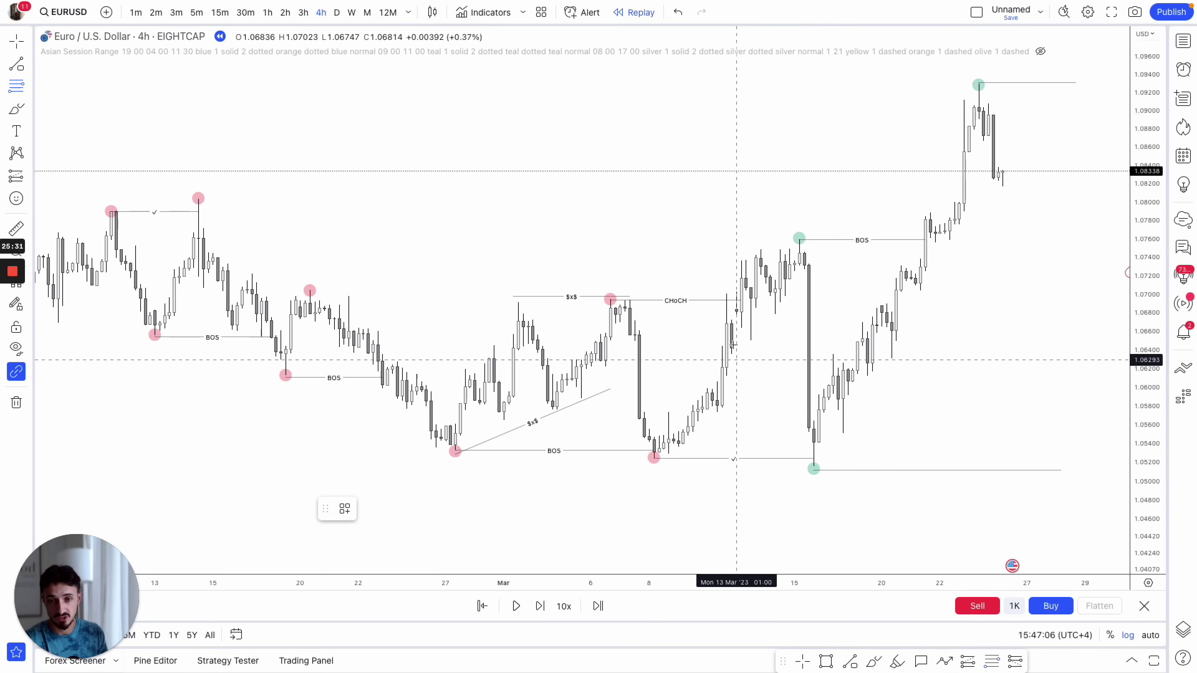
- Overlay a Fib retracement from the 8 March low to the 15 March high to check the pullback, and delete it
{"action": "left_click_drag", "start_coordinate": [664, 457], "coordinate": [732, 240]}
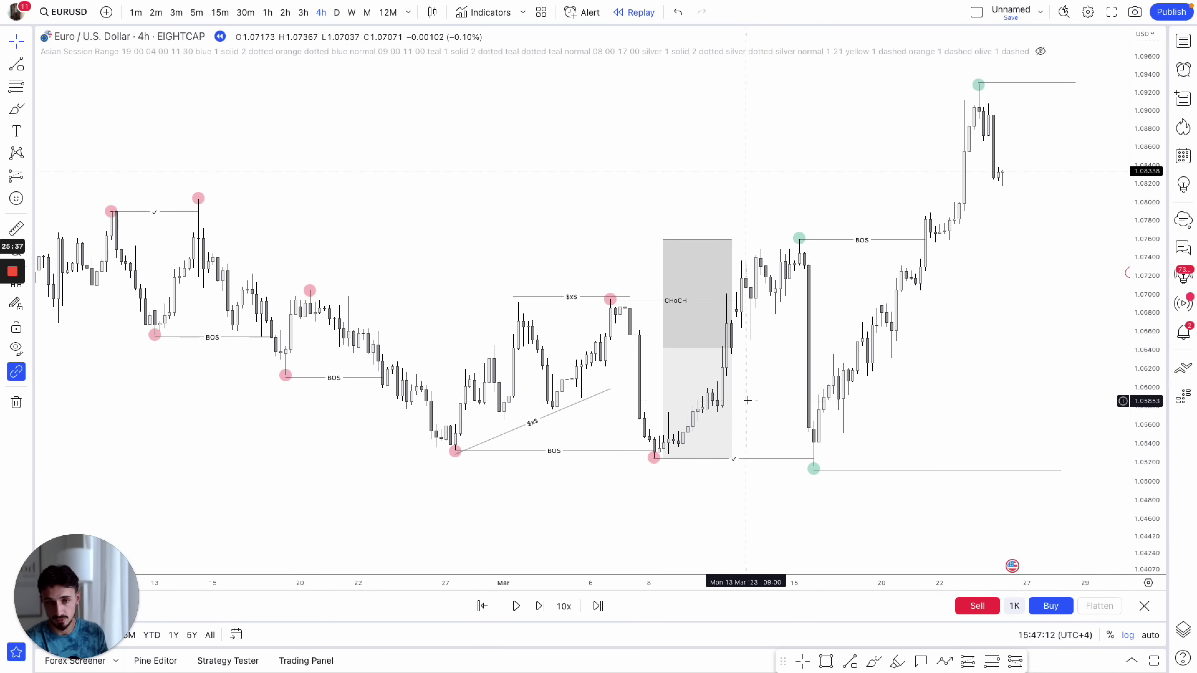
{"action": "left_click", "coordinate": [725, 354]}
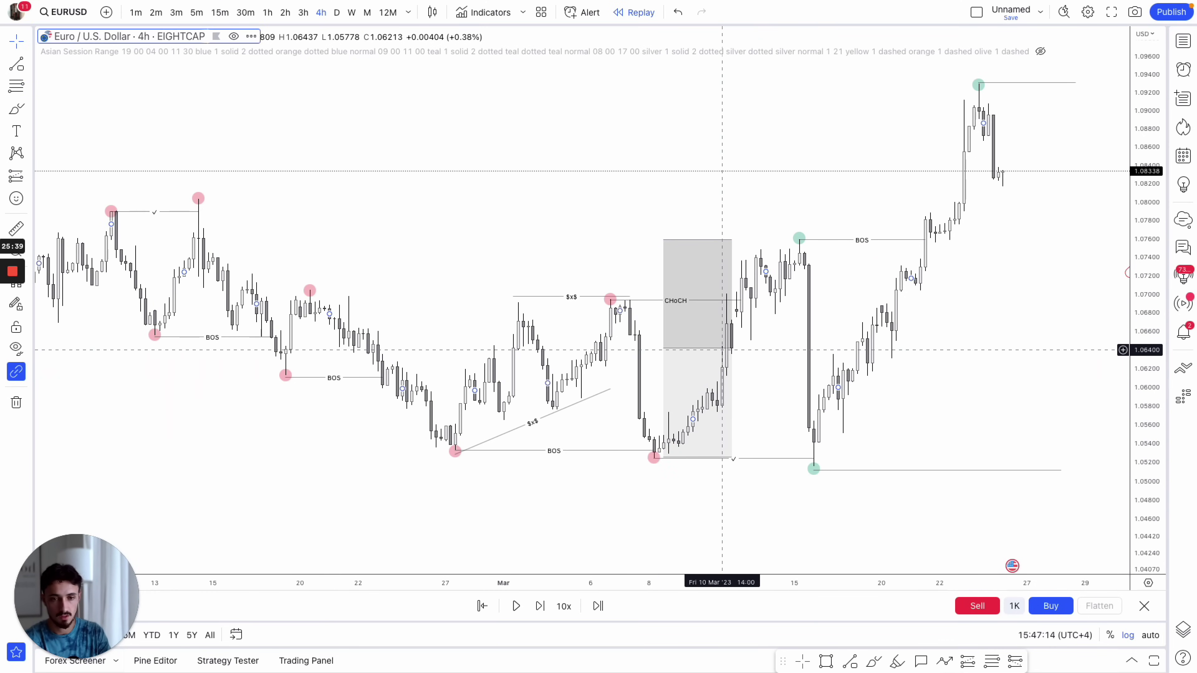
{"action": "left_click", "coordinate": [688, 242]}
{"action": "key", "text": "Delete"}
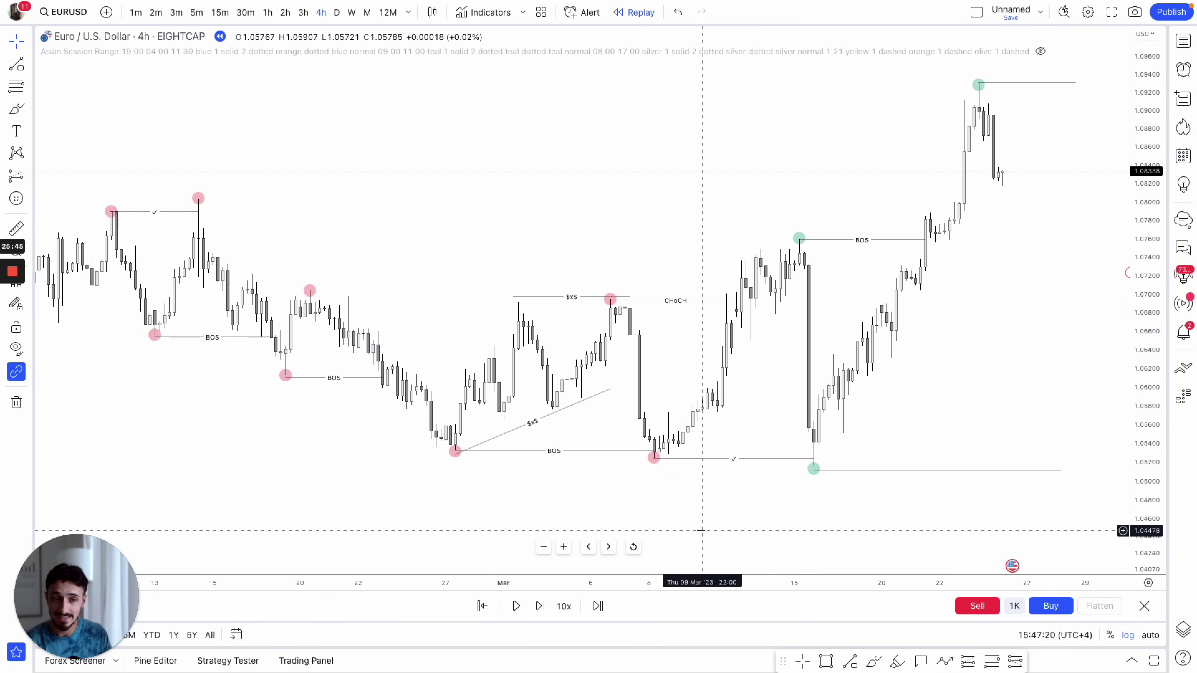
- Delete the red brush marks around the midpoint of the Fib retracement near 31 March
{"action": "scroll", "coordinate": [801, 523], "scroll_direction": "right", "scroll_amount": 2}
{"action": "scroll", "coordinate": [1018, 512], "scroll_direction": "right", "scroll_amount": 6}
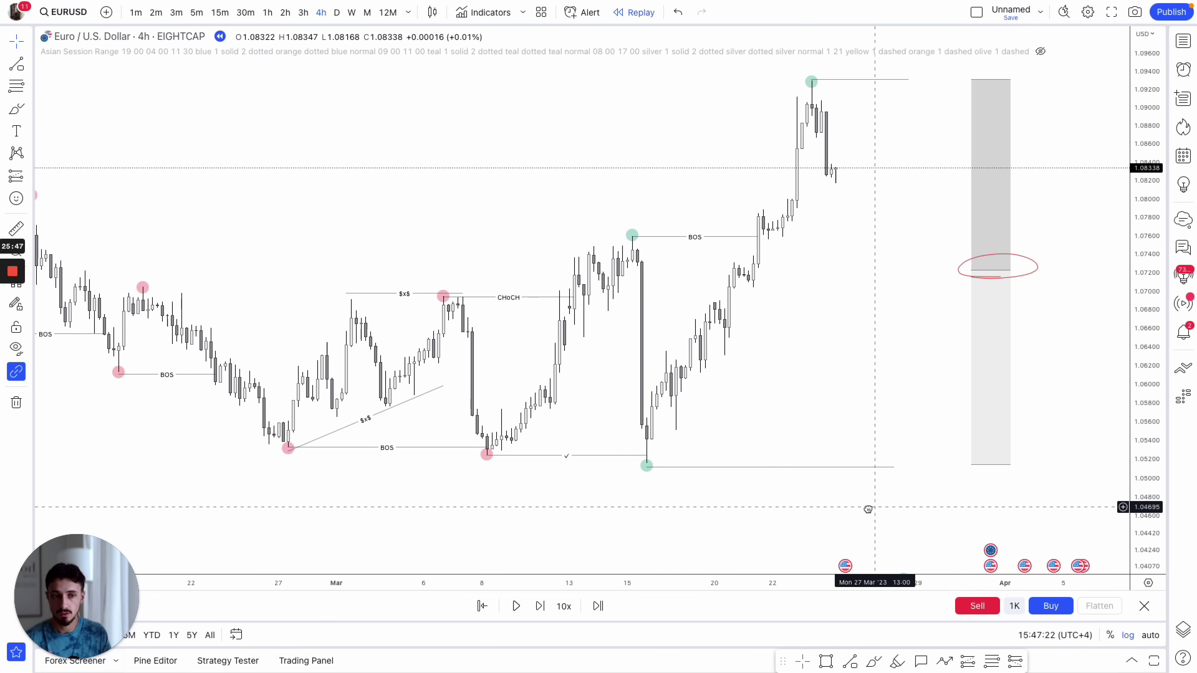
{"action": "left_click", "coordinate": [1022, 282]}
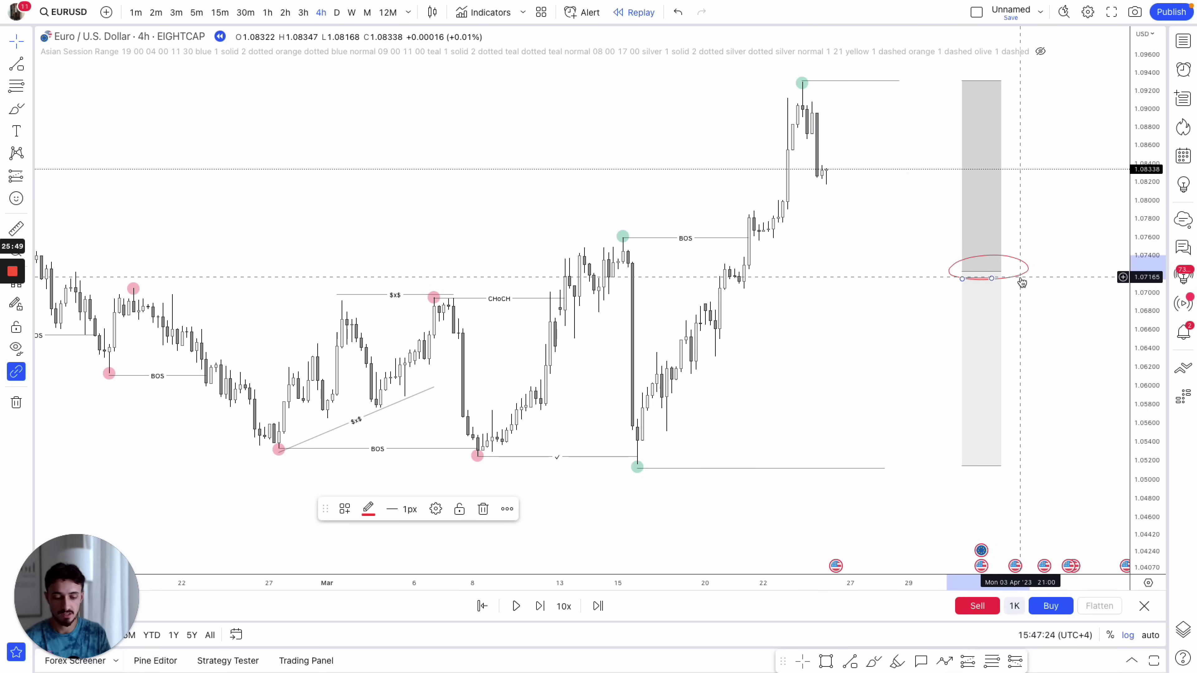
{"action": "key", "text": "Delete"}
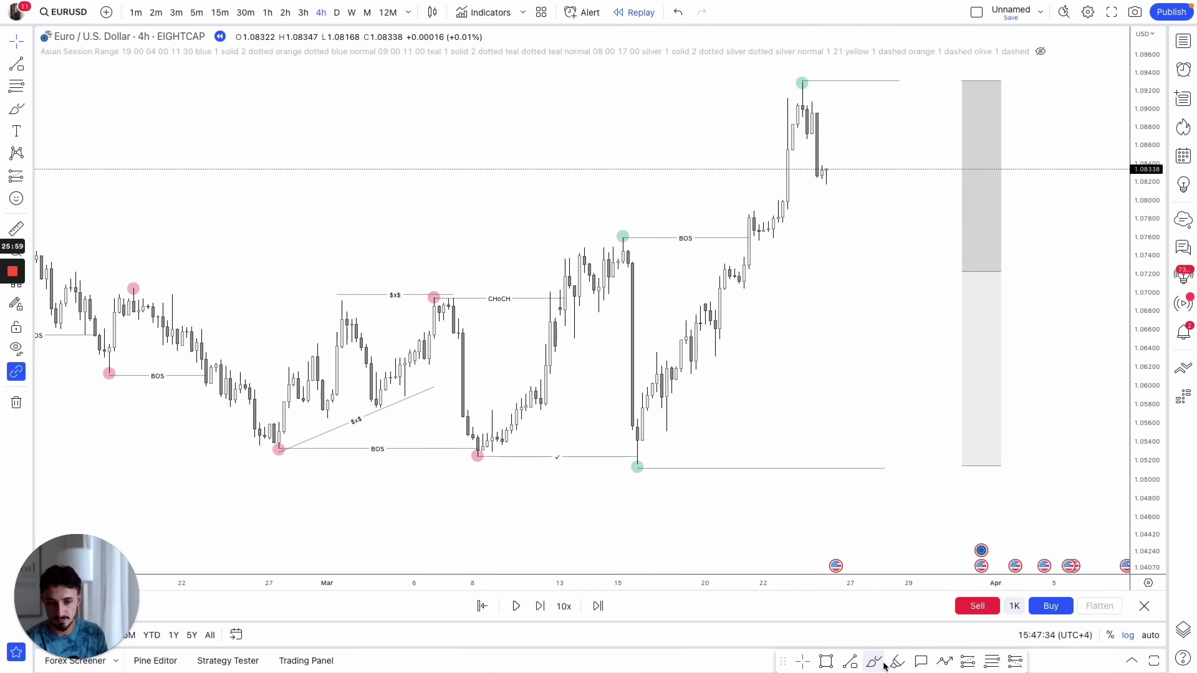
- Circle the BOS line running from the 15 March high with the brush, and undo the strokes
{"action": "left_click", "coordinate": [874, 661]}
{"action": "mouse_move", "coordinate": [750, 225]}
{"action": "left_mouse_down"}
{"action": "mouse_move", "coordinate": [611, 241]}
{"action": "mouse_move", "coordinate": [622, 240]}
{"action": "left_mouse_up"}
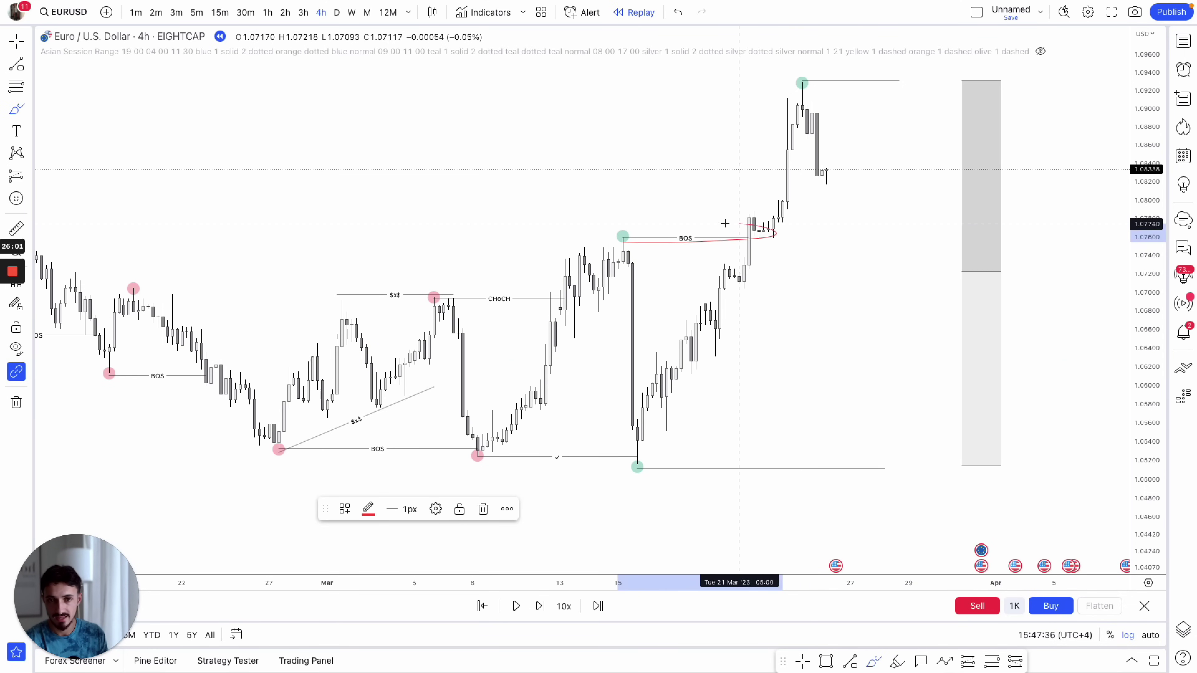
{"action": "left_click_drag", "start_coordinate": [725, 223], "coordinate": [754, 222]}
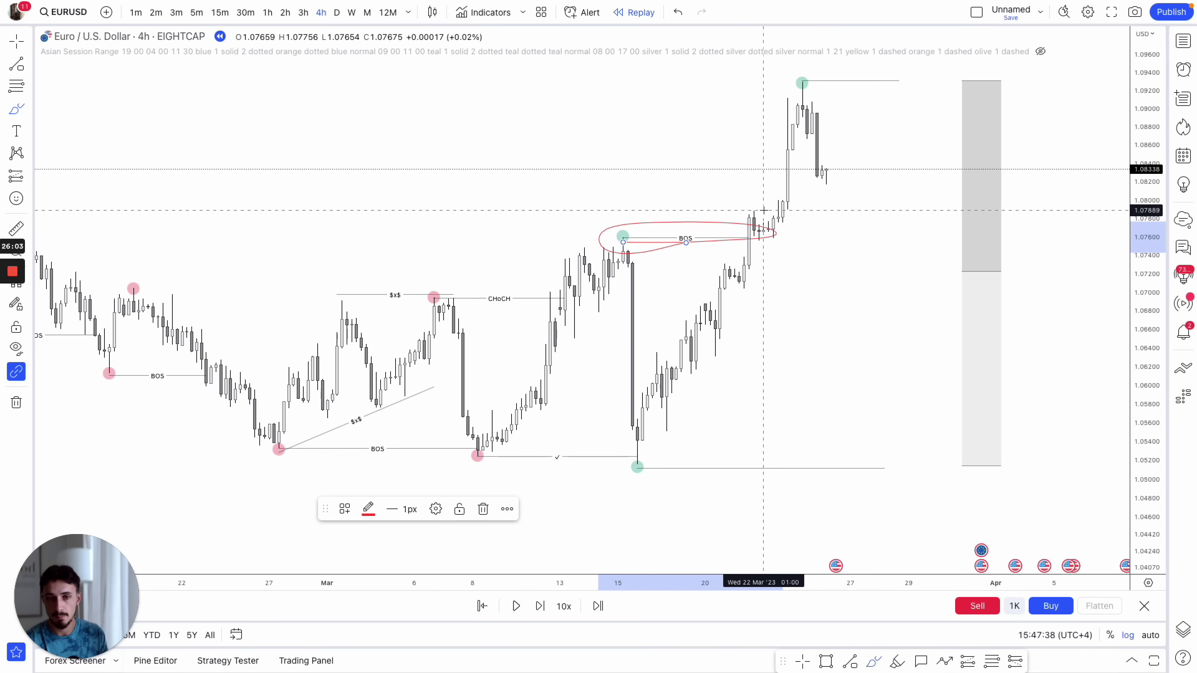
{"action": "left_click", "coordinate": [684, 12]}
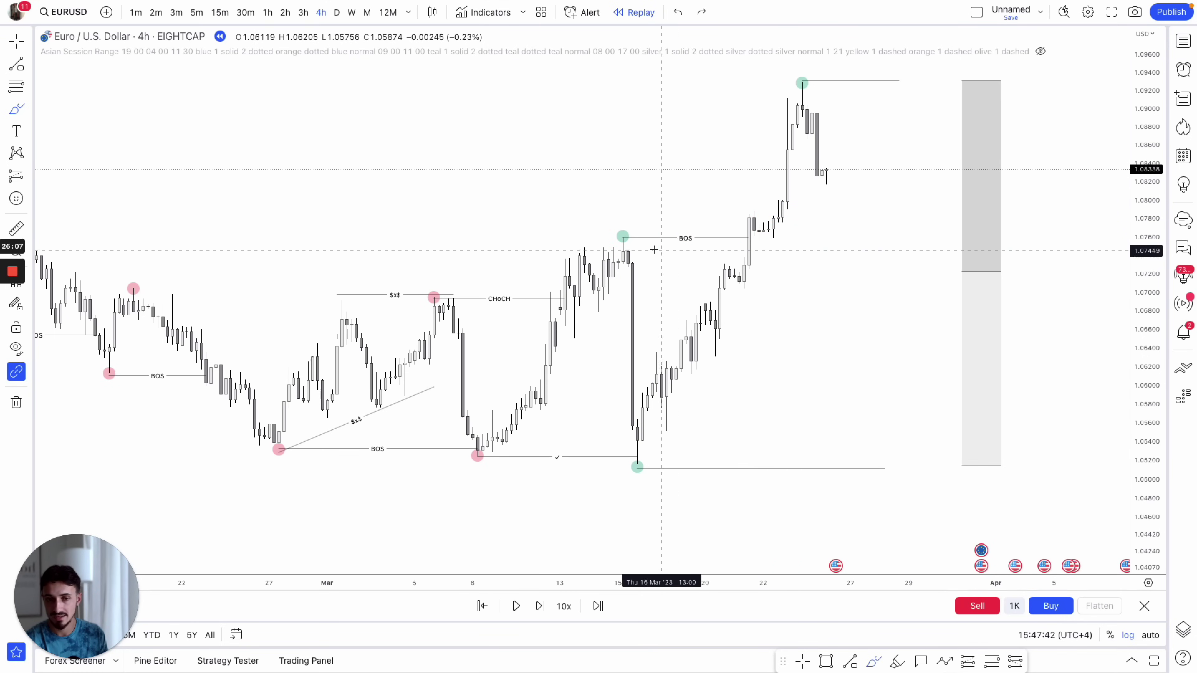
{"action": "key", "text": "ctrl+y"}
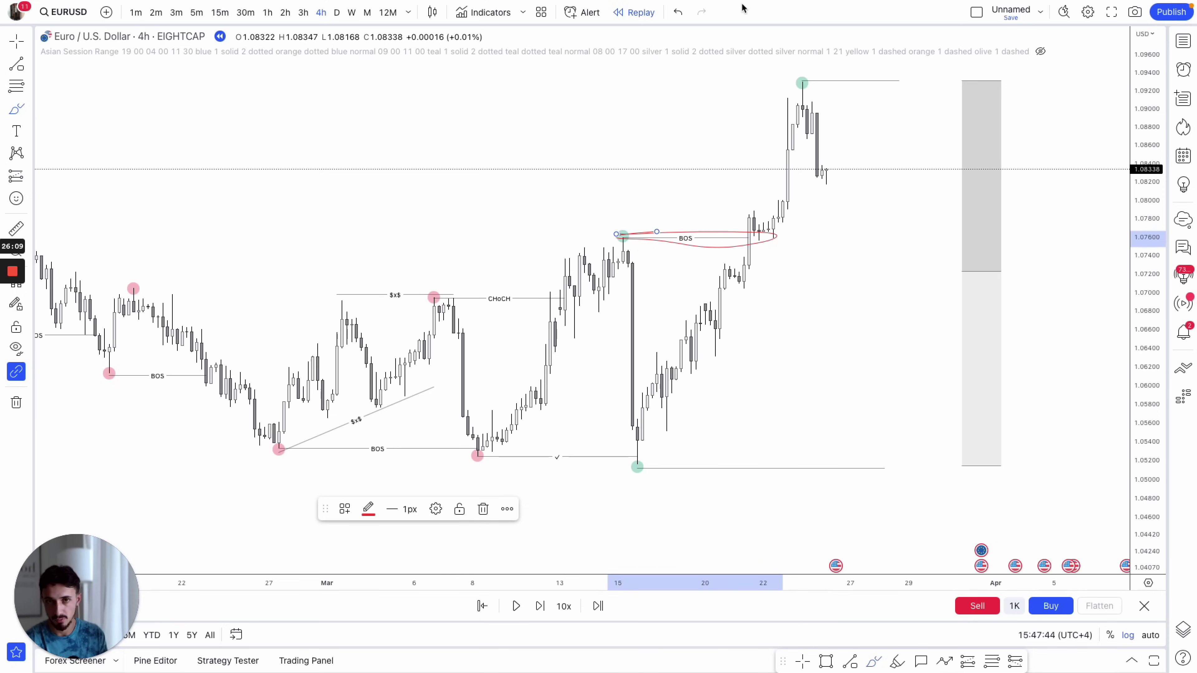
{"action": "left_click", "coordinate": [678, 13]}
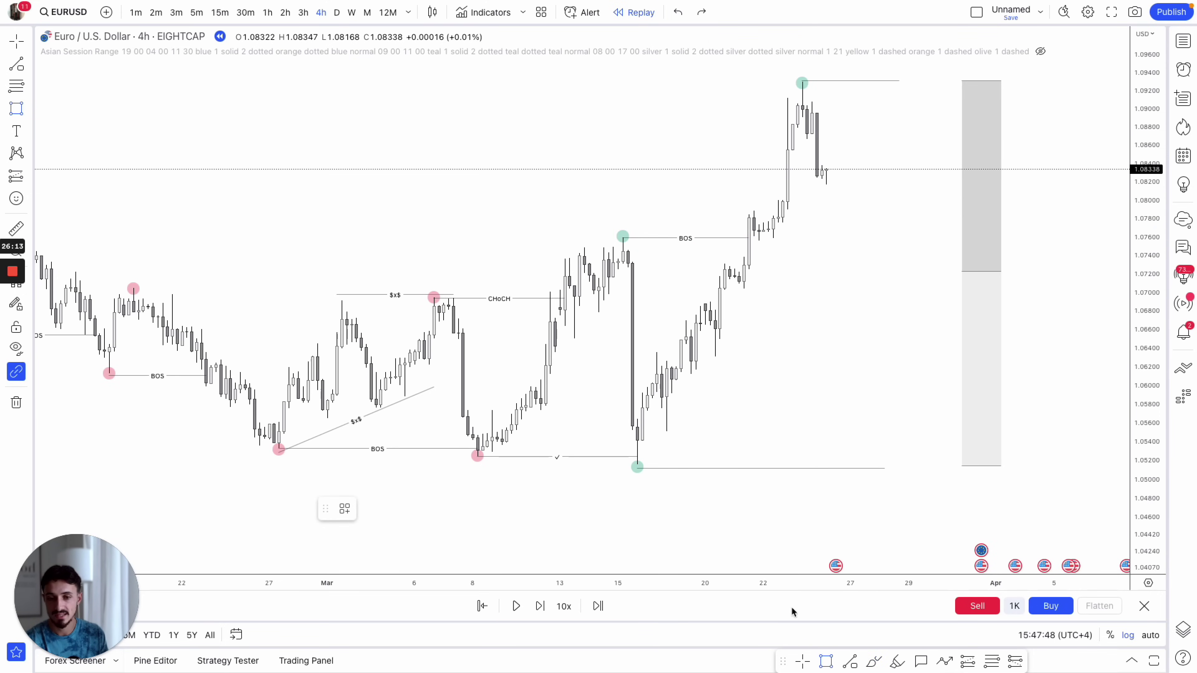
- Draw two rectangle zones in the bullish leg at 20–21 March, about 1.0630 to 1.0682 and about 1.0706 to 1.0721
{"action": "mouse_move", "coordinate": [782, 588]}
{"action": "left_mouse_down"}
{"action": "mouse_move", "coordinate": [689, 557]}
{"action": "mouse_move", "coordinate": [664, 332]}
{"action": "mouse_move", "coordinate": [686, 319]}
{"action": "mouse_move", "coordinate": [757, 334]}
{"action": "left_mouse_up"}
{"action": "left_click", "coordinate": [766, 338]}
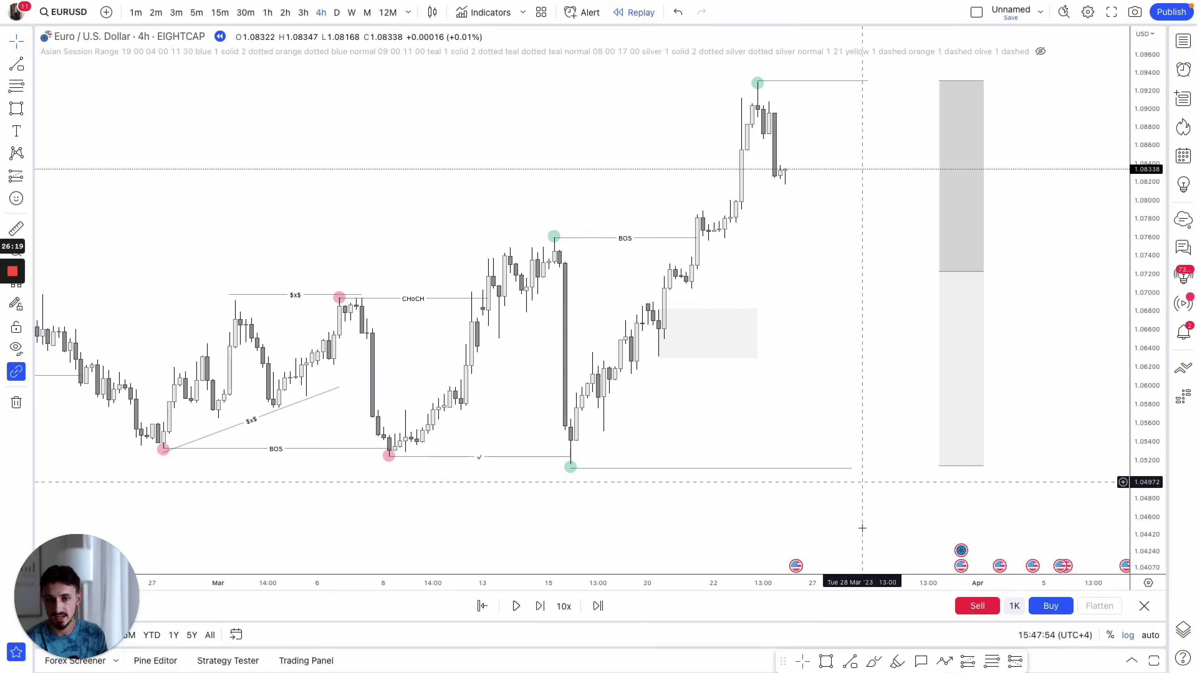
{"action": "left_click", "coordinate": [830, 661]}
{"action": "mouse_move", "coordinate": [692, 286]}
{"action": "left_mouse_down"}
{"action": "mouse_move", "coordinate": [708, 268]}
{"action": "mouse_move", "coordinate": [857, 288]}
{"action": "left_mouse_up"}
- Extend the lower rectangle zone to about 28 March, level with the end of the upper zone
{"action": "left_click", "coordinate": [757, 333]}
{"action": "left_click_drag", "start_coordinate": [757, 333], "coordinate": [857, 333]}
{"action": "left_click", "coordinate": [883, 342]}
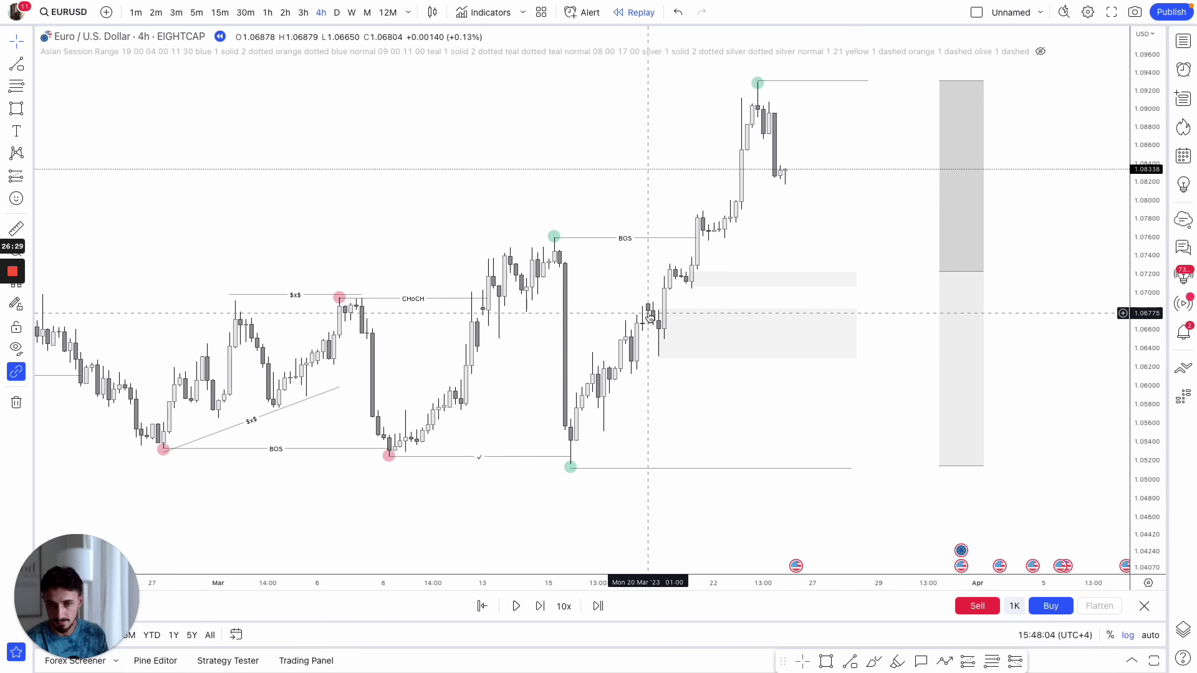
- Mark the imbalances in the rally above each zone and around 1.0820 with the brush, and undo the strokes
{"action": "left_click", "coordinate": [877, 664]}
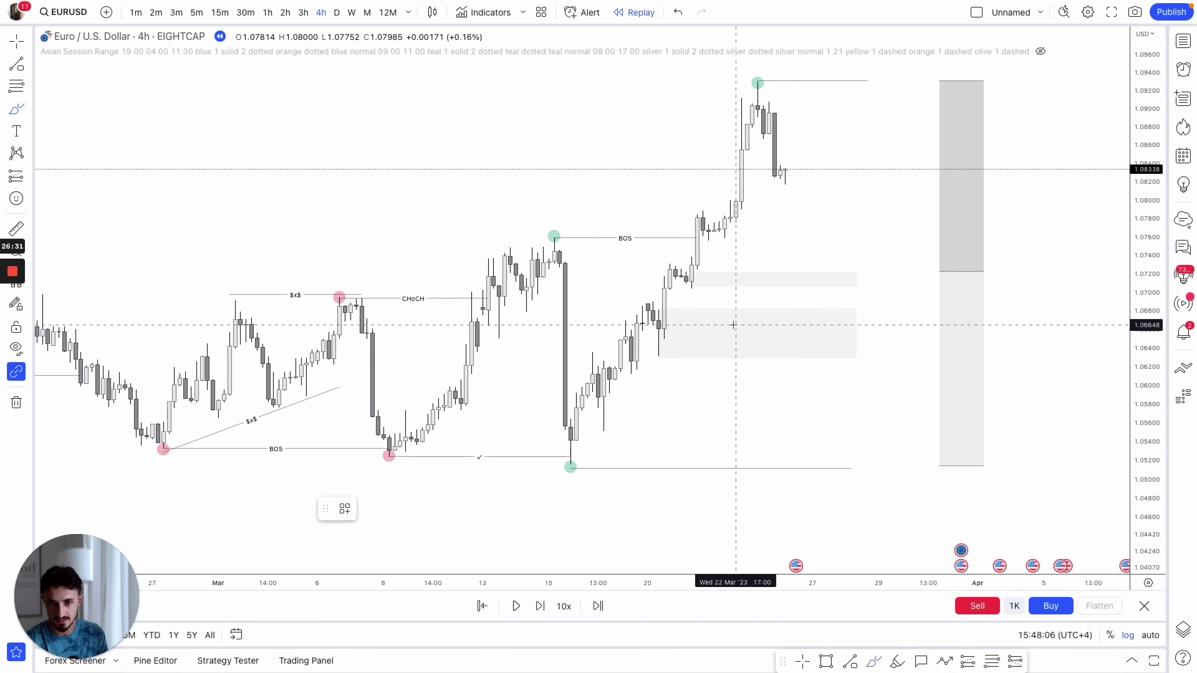
{"action": "left_click_drag", "start_coordinate": [664, 298], "coordinate": [674, 303]}
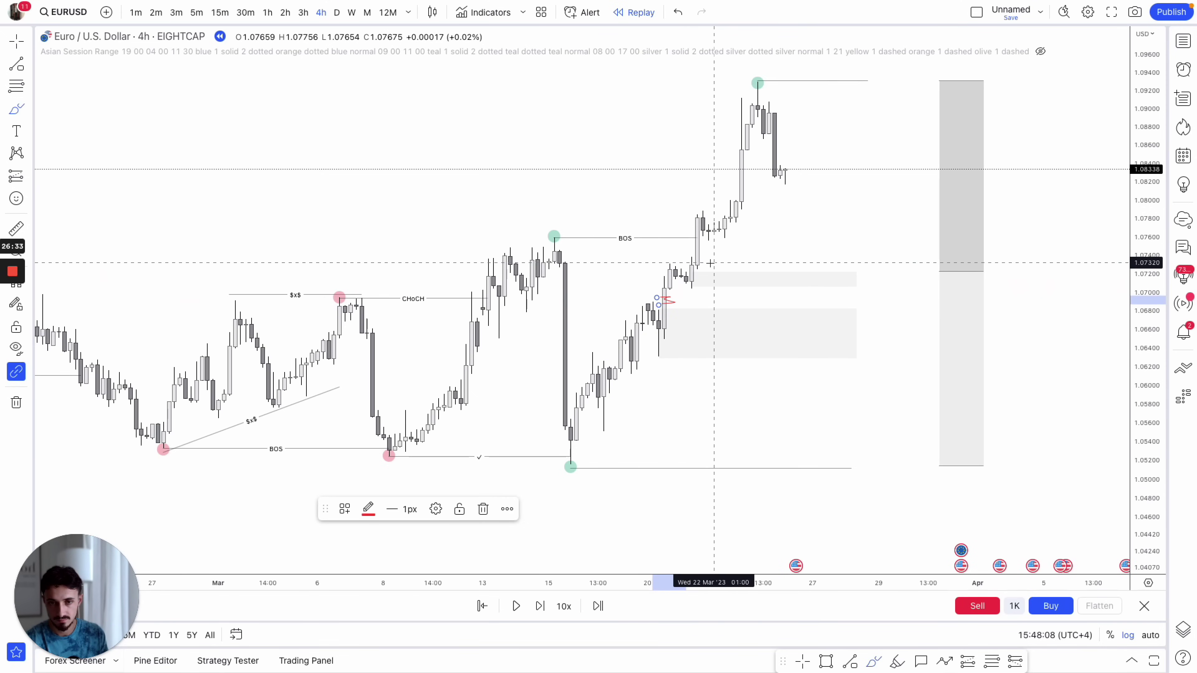
{"action": "left_click_drag", "start_coordinate": [681, 271], "coordinate": [686, 249]}
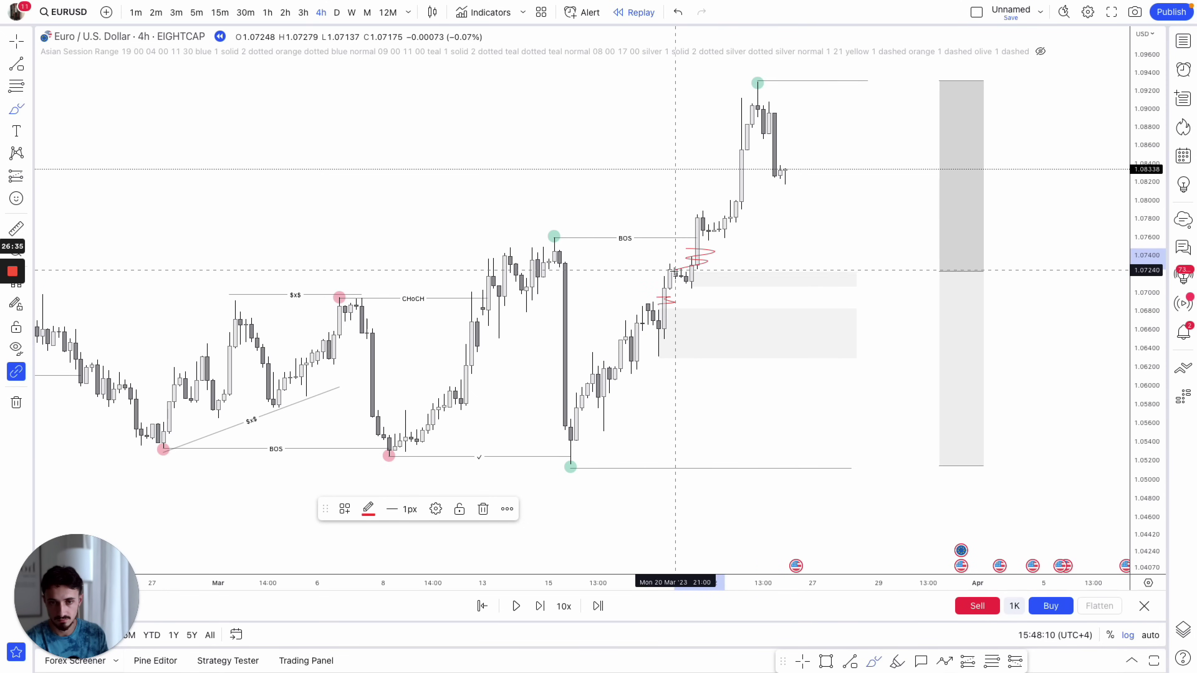
{"action": "left_click_drag", "start_coordinate": [722, 159], "coordinate": [729, 194]}
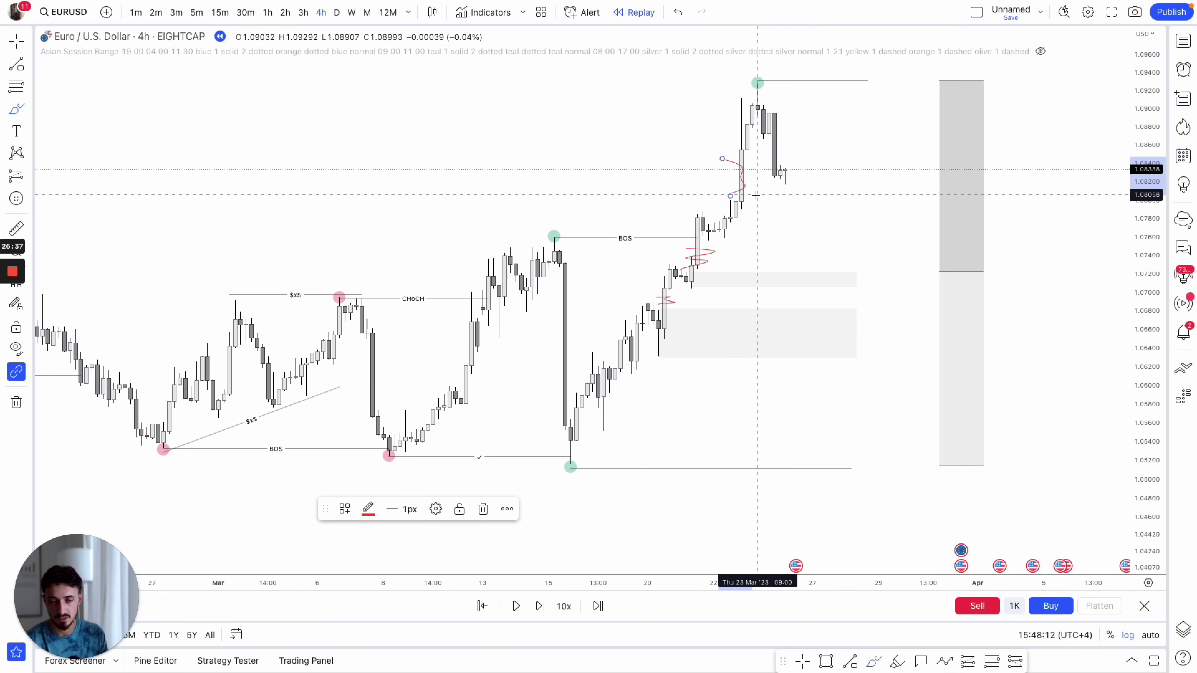
{"action": "left_click", "coordinate": [678, 12]}
{"action": "left_click", "coordinate": [678, 12]}
{"action": "left_click", "coordinate": [677, 12]}
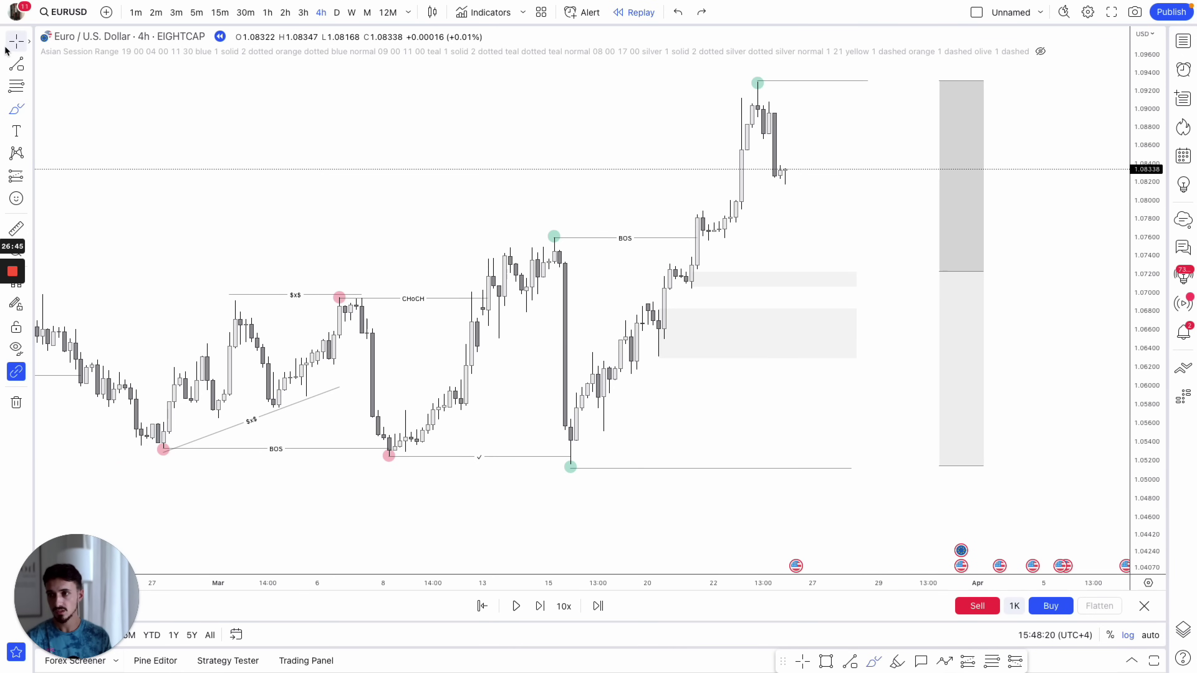
- On the Step 2 diagram, circle the demand zones and the first pullback low with the brush, and trace the next two pullbacks
{"action": "scroll", "coordinate": [531, 596], "scroll_direction": "down", "scroll_amount": 2}
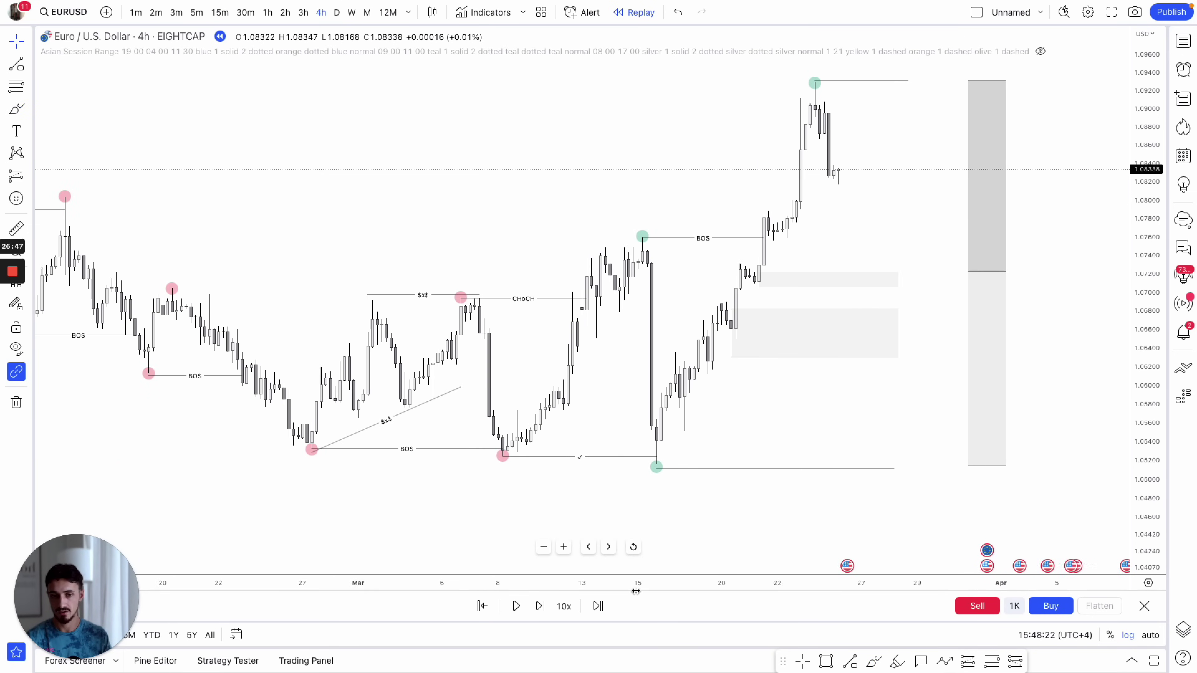
{"action": "left_click_drag", "start_coordinate": [1061, 499], "coordinate": [893, 161]}
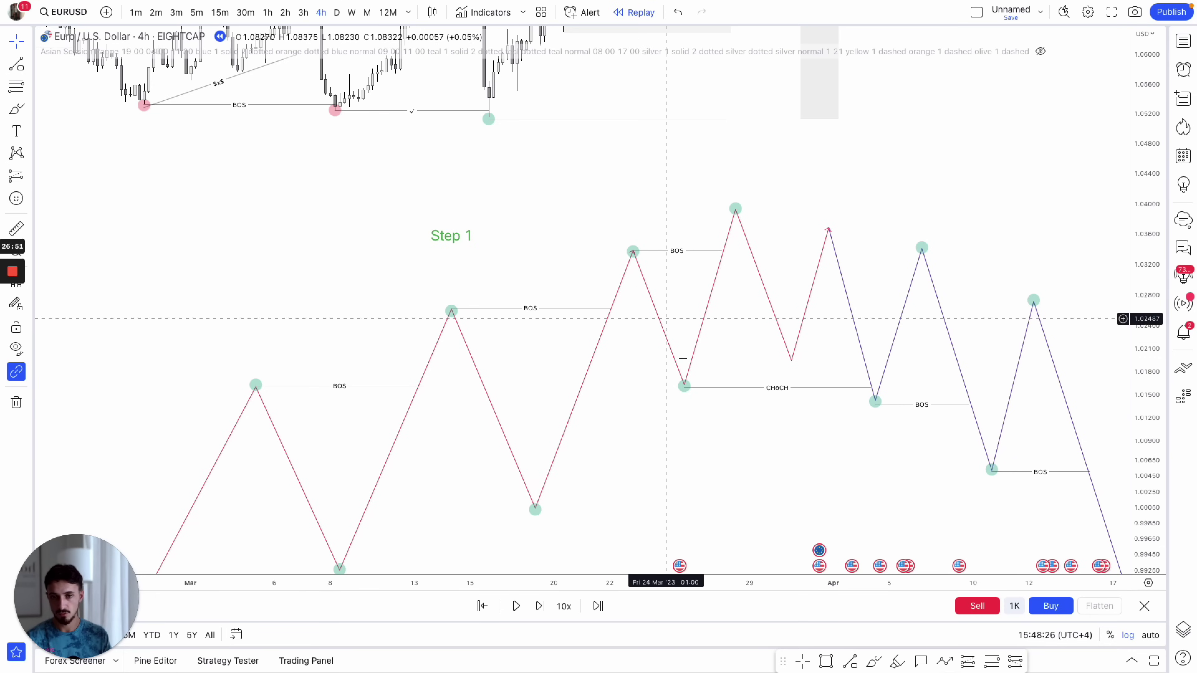
{"action": "scroll", "coordinate": [667, 319], "scroll_direction": "down", "scroll_amount": 10}
{"action": "left_click_drag", "start_coordinate": [622, 127], "coordinate": [618, 83]}
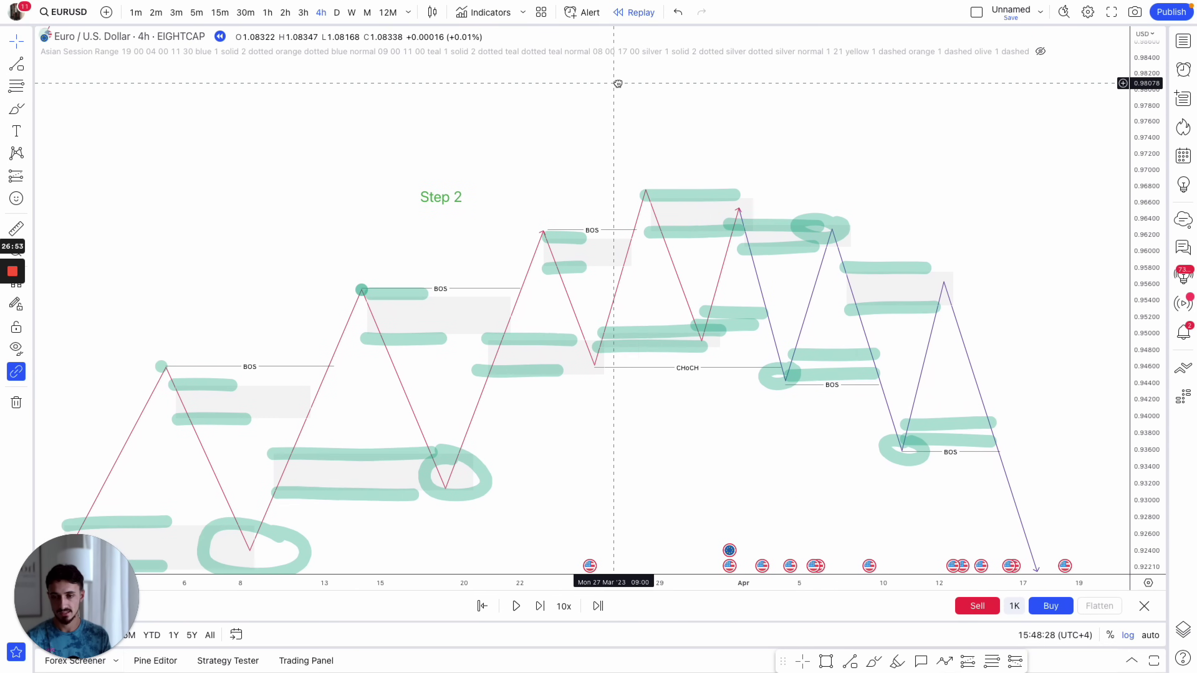
{"action": "left_click_drag", "start_coordinate": [577, 460], "coordinate": [624, 410]}
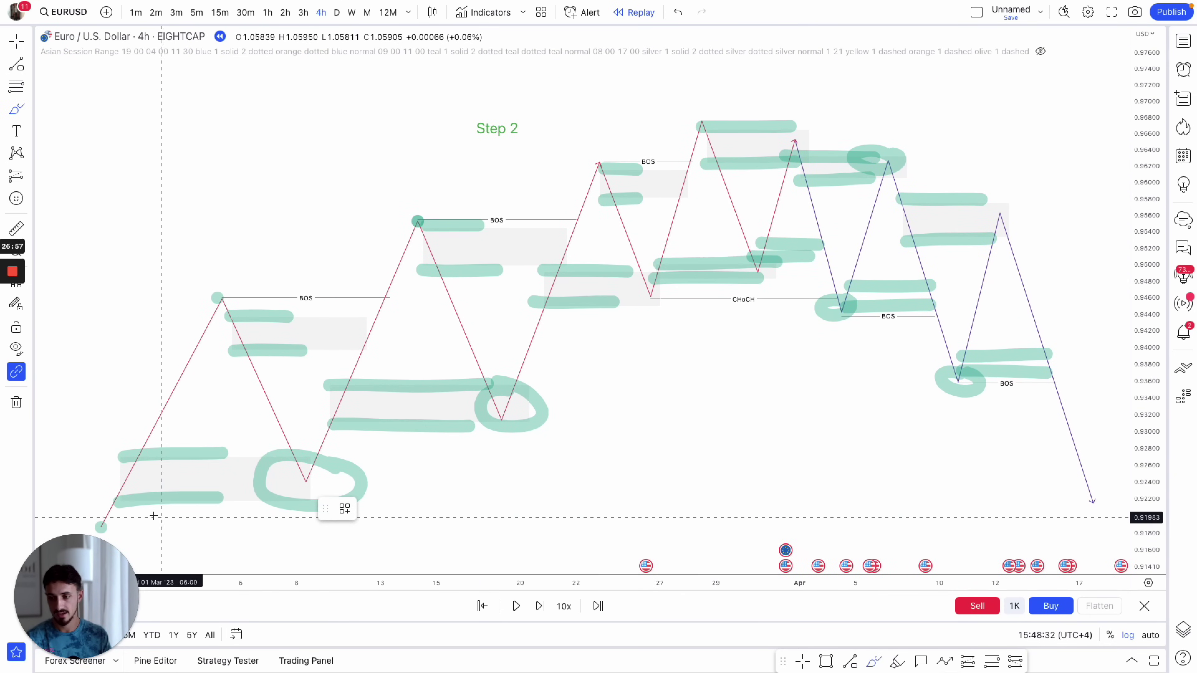
{"action": "left_click_drag", "start_coordinate": [193, 433], "coordinate": [232, 504]}
{"action": "left_click_drag", "start_coordinate": [327, 471], "coordinate": [326, 460]}
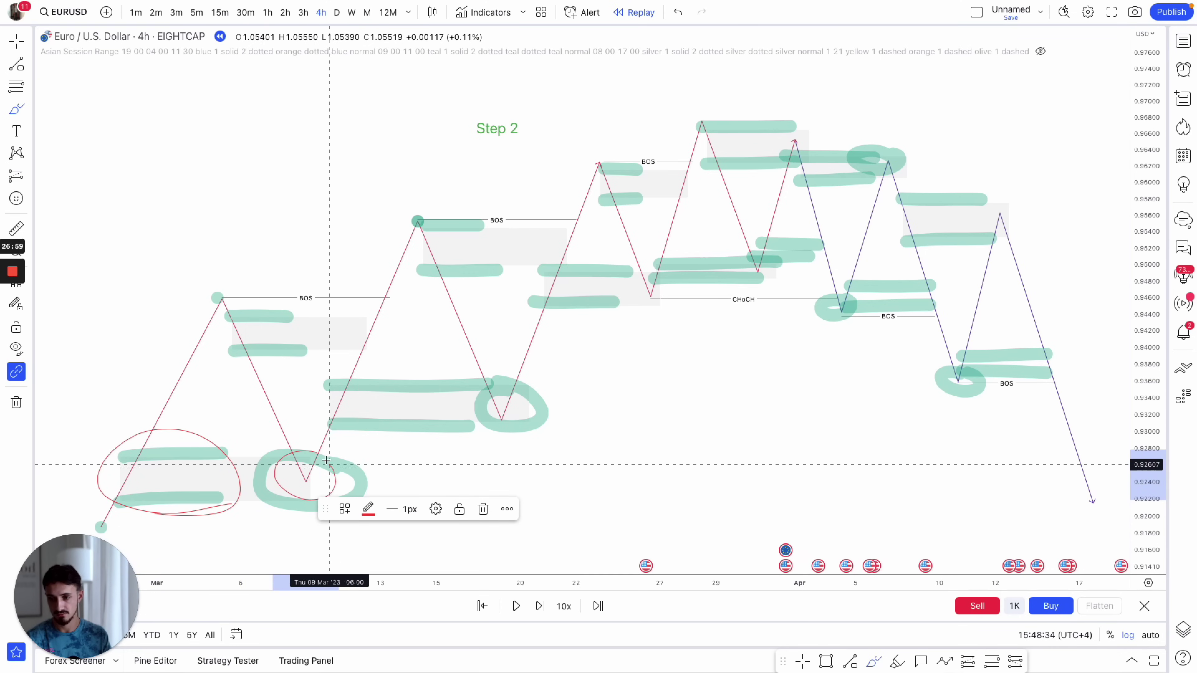
{"action": "mouse_move", "coordinate": [361, 405]}
{"action": "left_mouse_down"}
{"action": "mouse_move", "coordinate": [350, 441]}
{"action": "mouse_move", "coordinate": [382, 385]}
{"action": "left_mouse_up"}
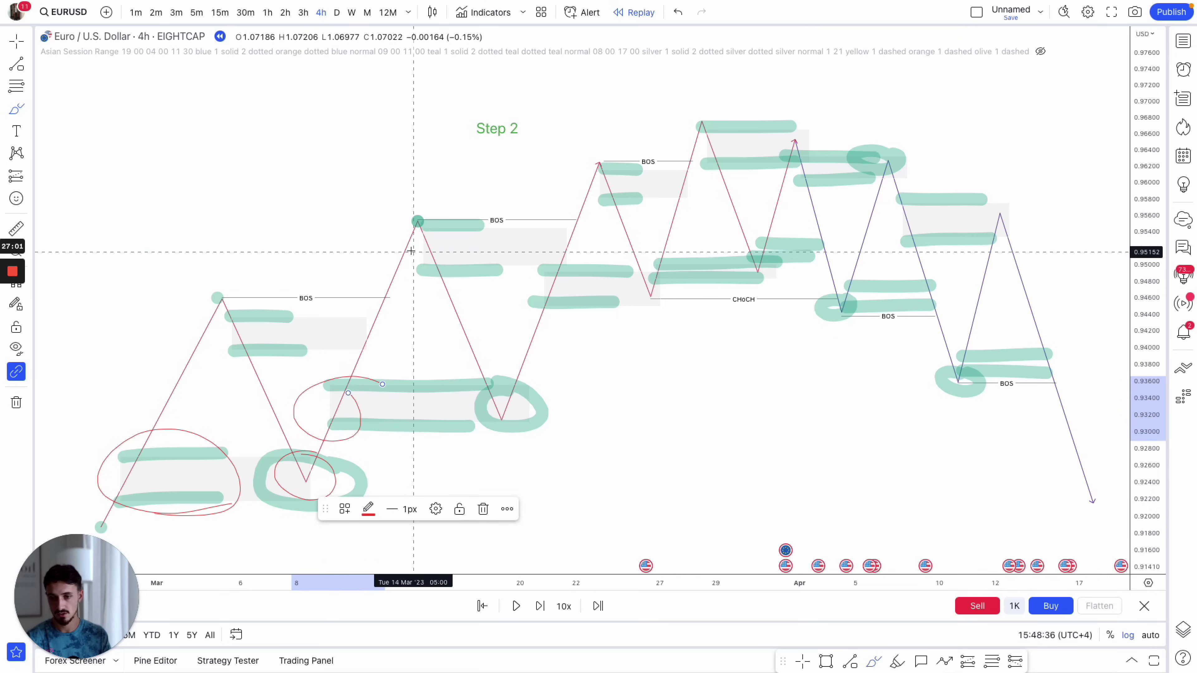
{"action": "mouse_move", "coordinate": [415, 244]}
{"action": "left_mouse_down"}
{"action": "mouse_move", "coordinate": [496, 417]}
{"action": "mouse_move", "coordinate": [587, 257]}
{"action": "left_mouse_up"}
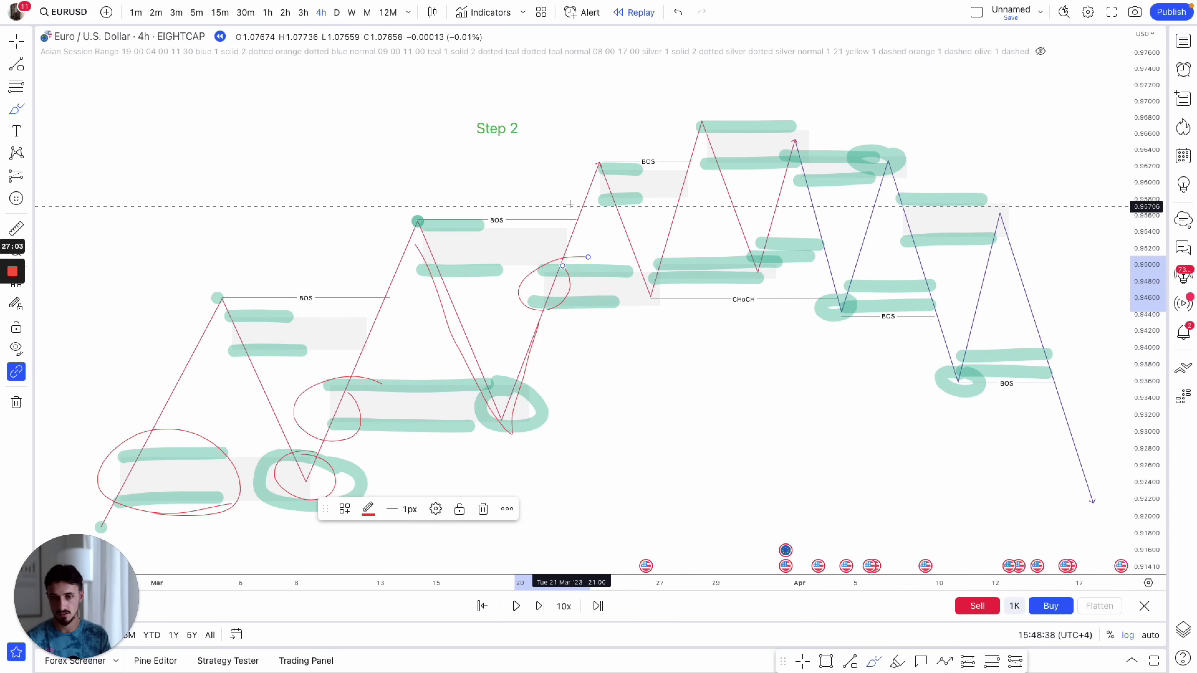
{"action": "mouse_move", "coordinate": [573, 204]}
{"action": "left_mouse_down"}
{"action": "mouse_move", "coordinate": [653, 236]}
{"action": "mouse_move", "coordinate": [683, 175]}
{"action": "left_mouse_up"}
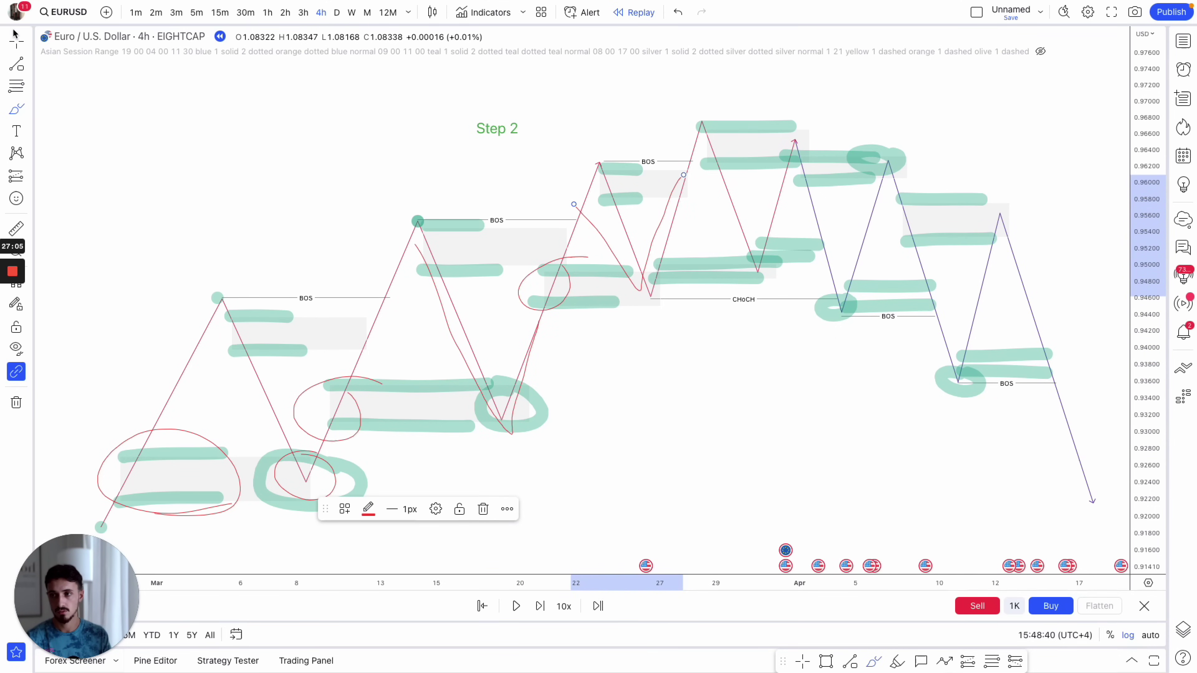
- Review the Step 1 to Step 4 diagrams below the chart, comparing their structure and zones with the current price range
{"action": "scroll", "coordinate": [230, 463], "scroll_direction": "up", "scroll_amount": 15}
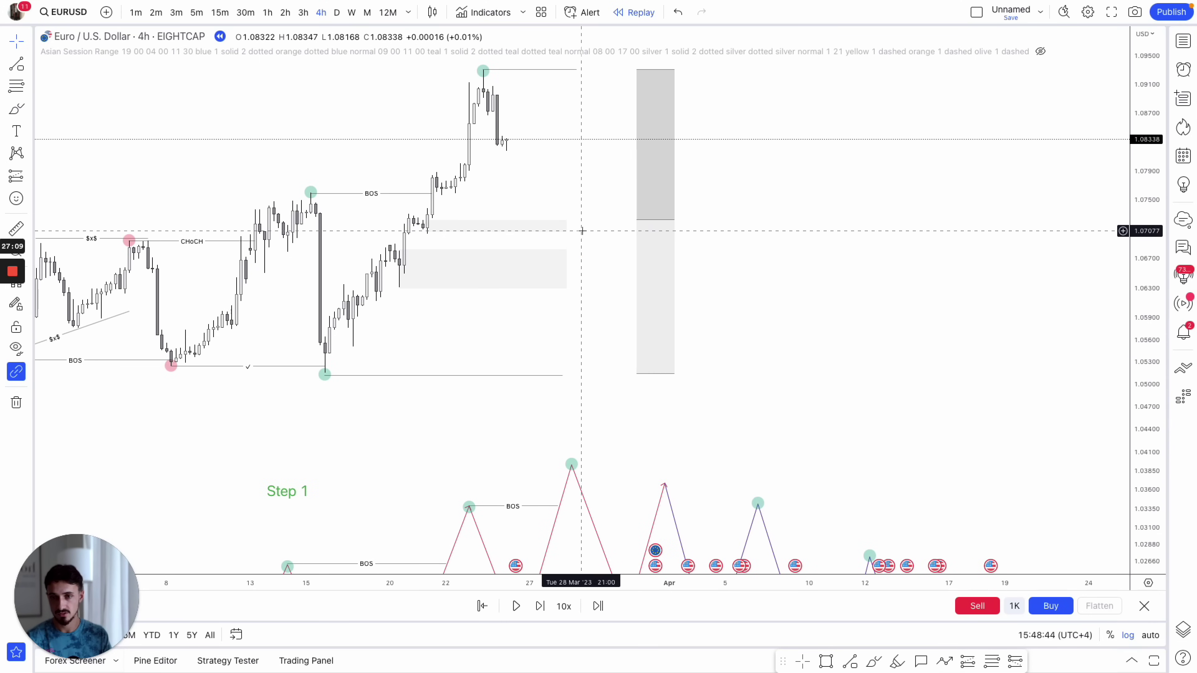
{"action": "scroll", "coordinate": [582, 428], "scroll_direction": "down", "scroll_amount": 15}
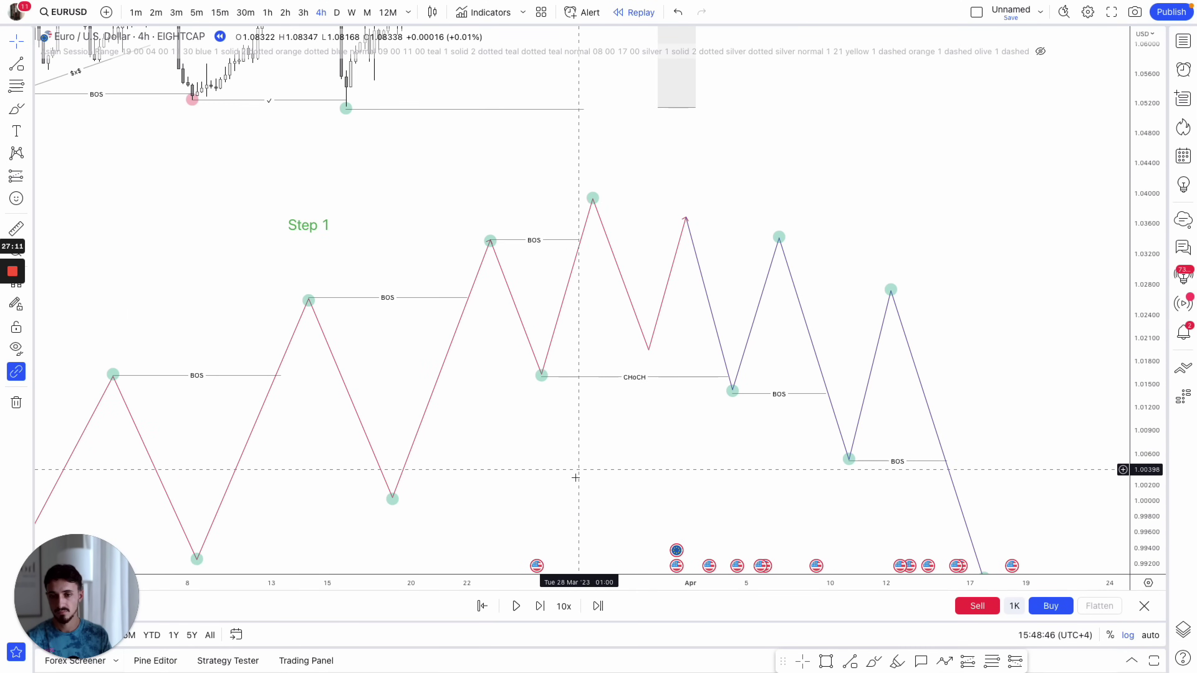
{"action": "scroll", "coordinate": [581, 498], "scroll_direction": "down", "scroll_amount": 15}
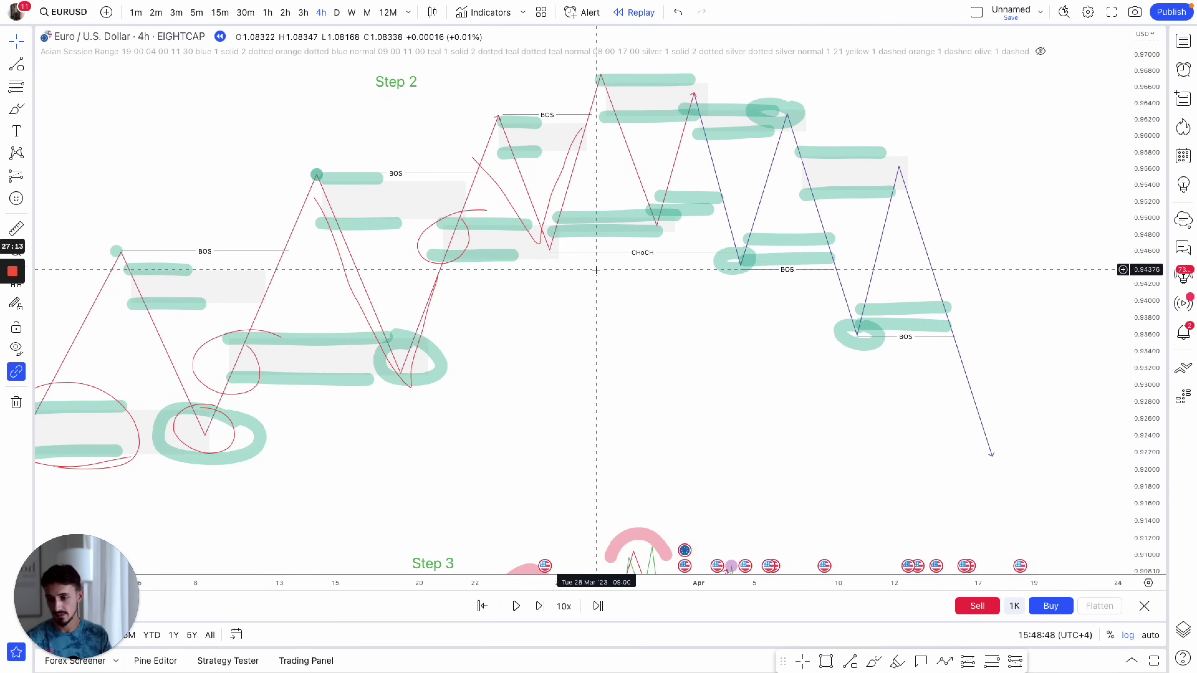
{"action": "left_click_drag", "start_coordinate": [593, 427], "coordinate": [642, 312]}
{"action": "scroll", "coordinate": [638, 339], "scroll_direction": "down", "scroll_amount": 3}
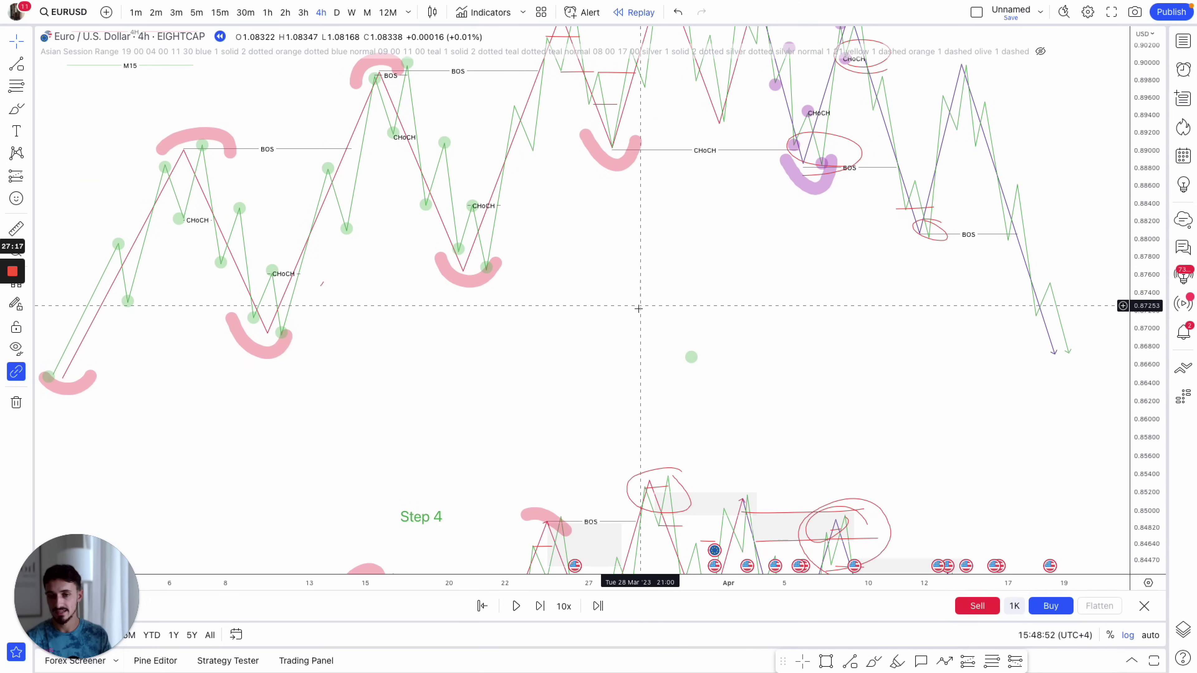
{"action": "scroll", "coordinate": [622, 387], "scroll_direction": "up", "scroll_amount": 3}
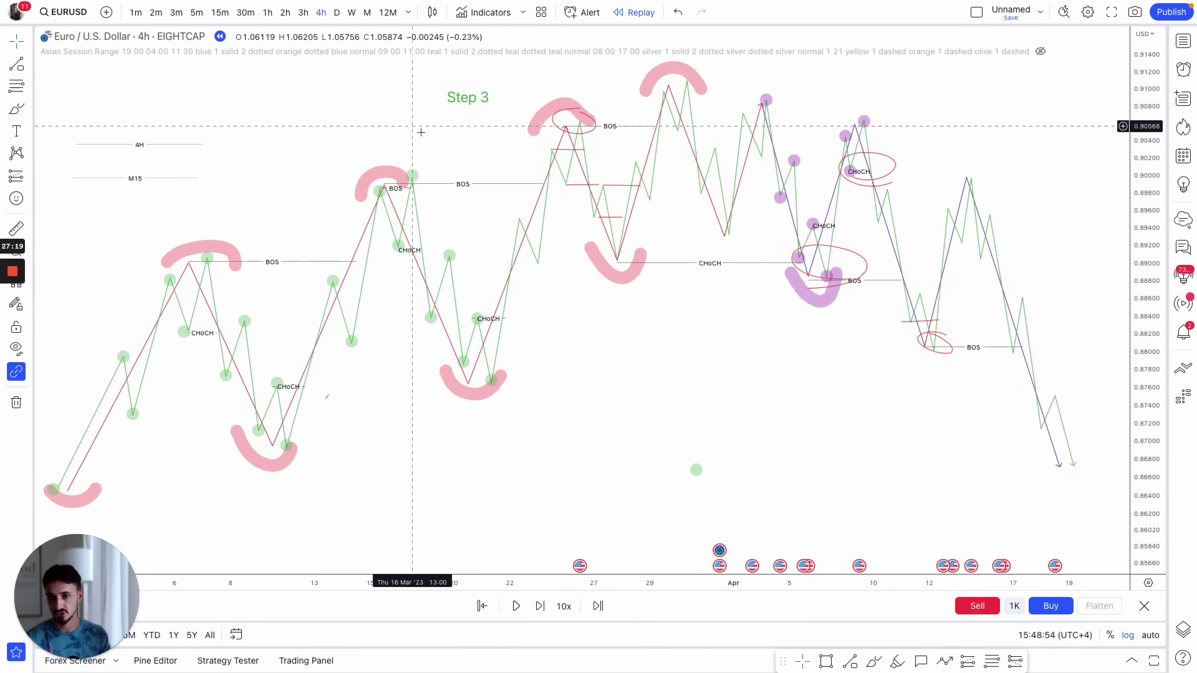
{"action": "scroll", "coordinate": [564, 259], "scroll_direction": "down", "scroll_amount": 15}
{"action": "scroll", "coordinate": [768, 389], "scroll_direction": "left", "scroll_amount": 2}
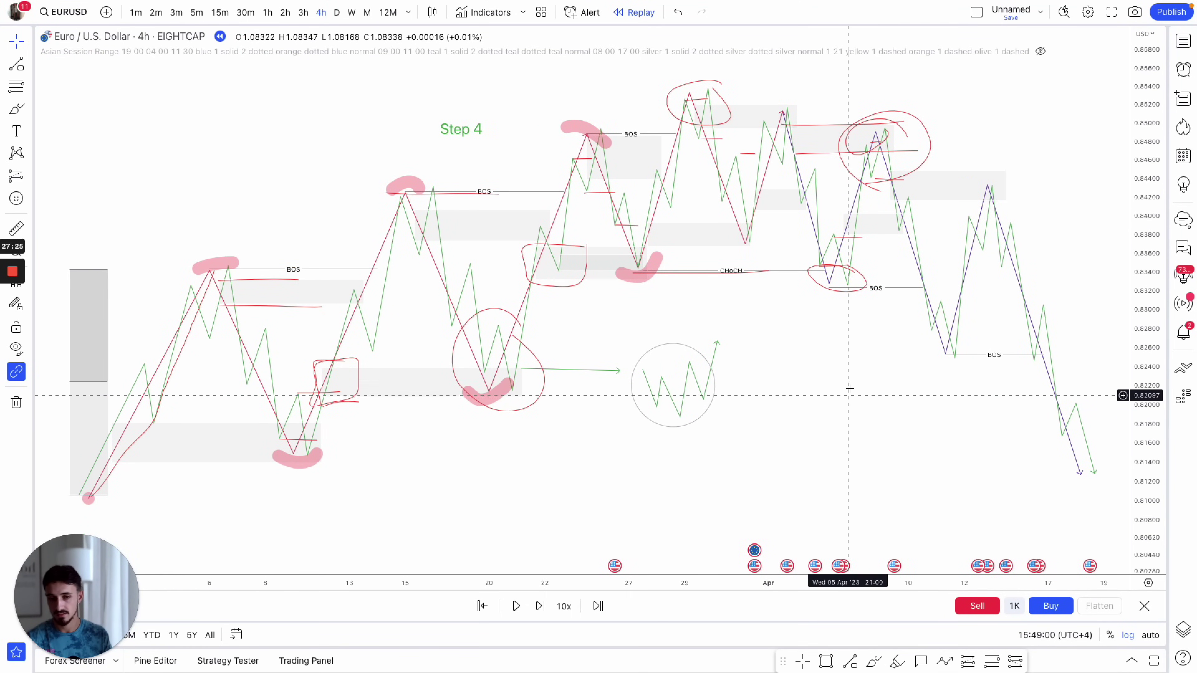
{"action": "scroll", "coordinate": [850, 388], "scroll_direction": "up", "scroll_amount": 15}
{"action": "scroll", "coordinate": [763, 377], "scroll_direction": "up", "scroll_amount": 15}
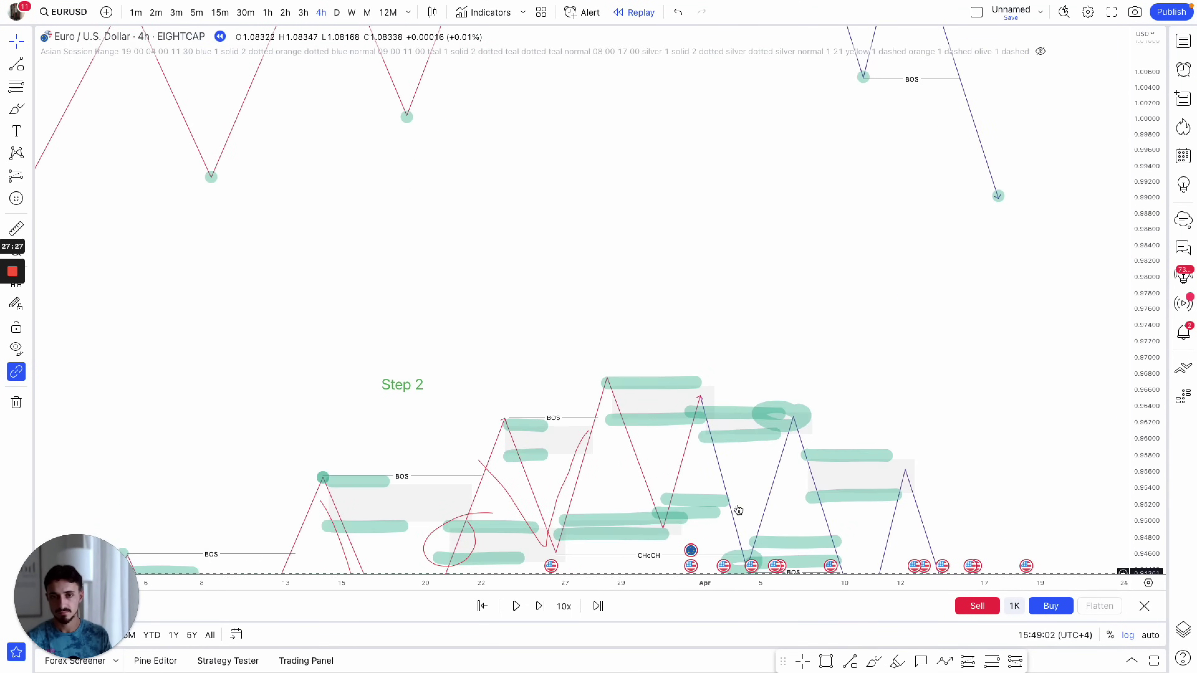
{"action": "scroll", "coordinate": [788, 143], "scroll_direction": "up", "scroll_amount": 10}
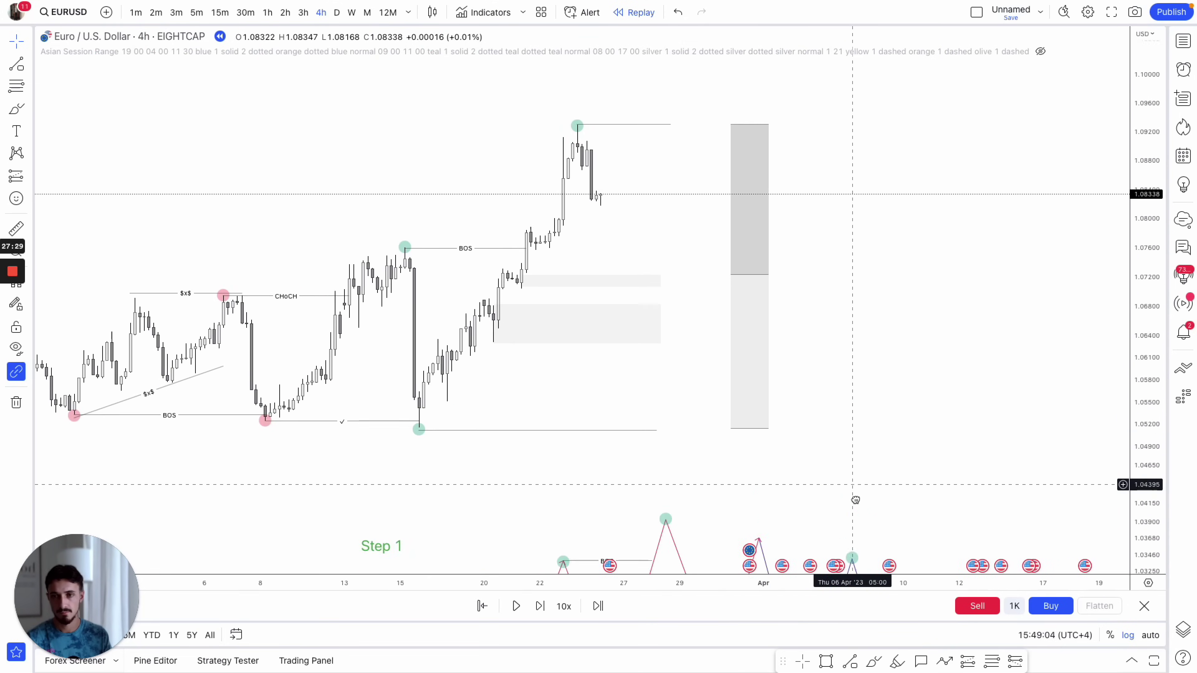
- Draw two path arrows, one from each rectangle zone, meeting between the zones at about 29 March
{"action": "left_click", "coordinate": [940, 661]}
{"action": "left_click", "coordinate": [635, 348]}
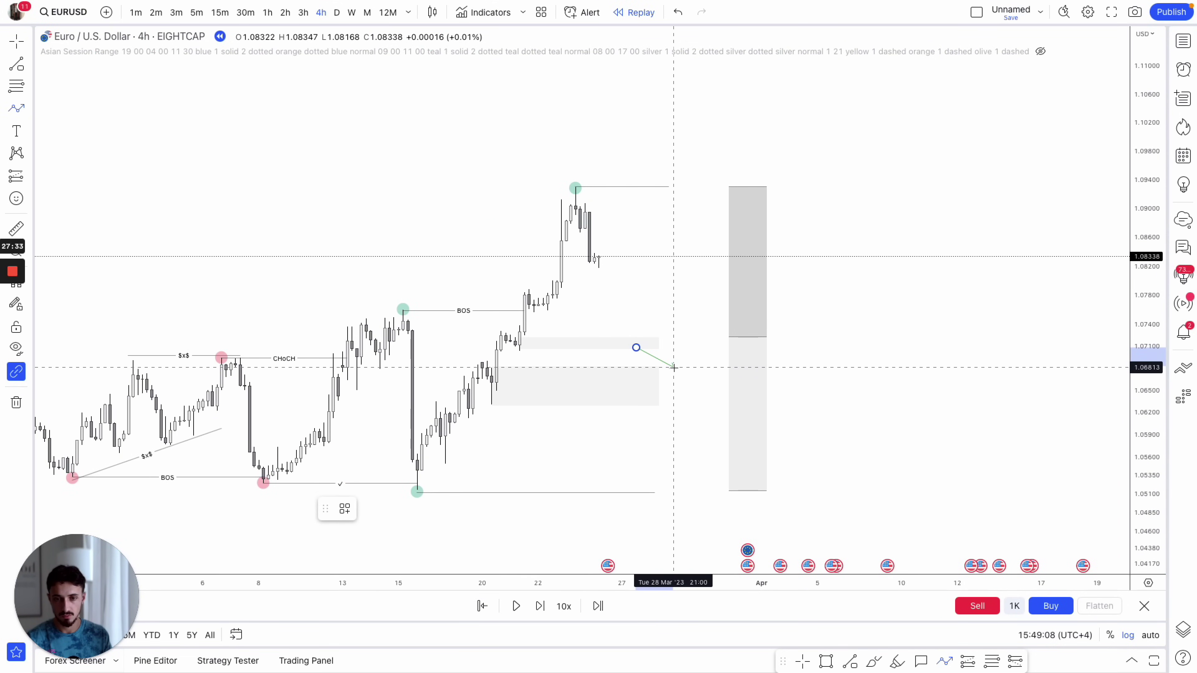
{"action": "left_click", "coordinate": [683, 361]}
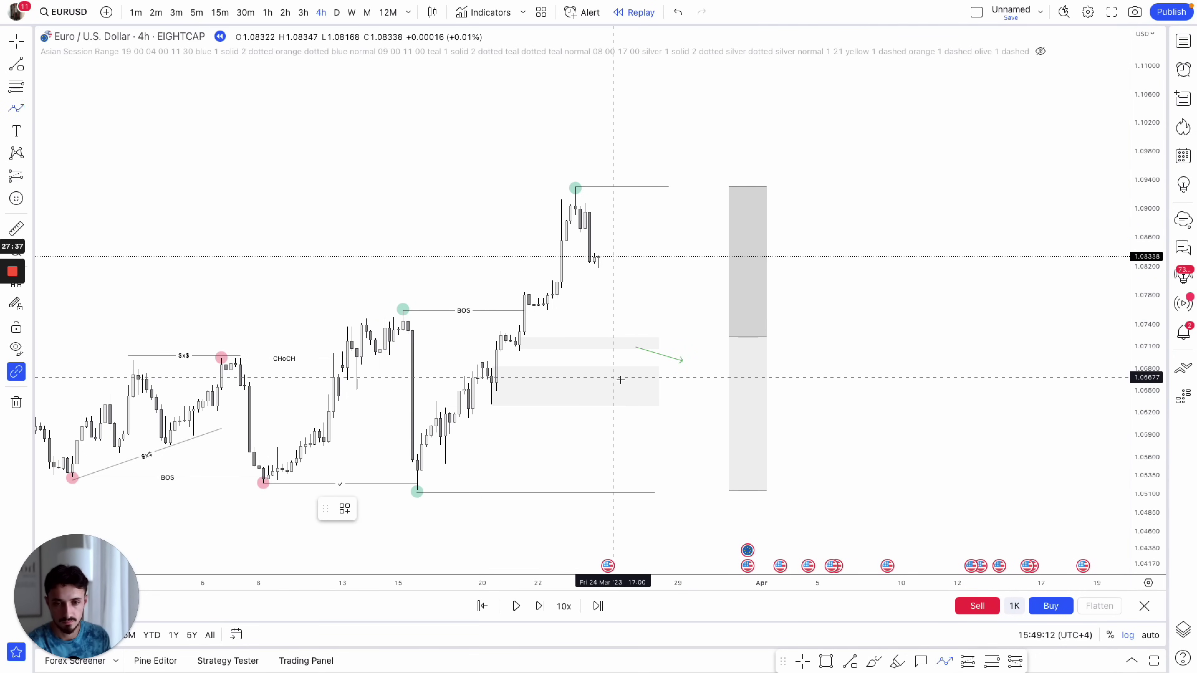
{"action": "left_click", "coordinate": [640, 388]}
{"action": "left_click", "coordinate": [683, 364]}
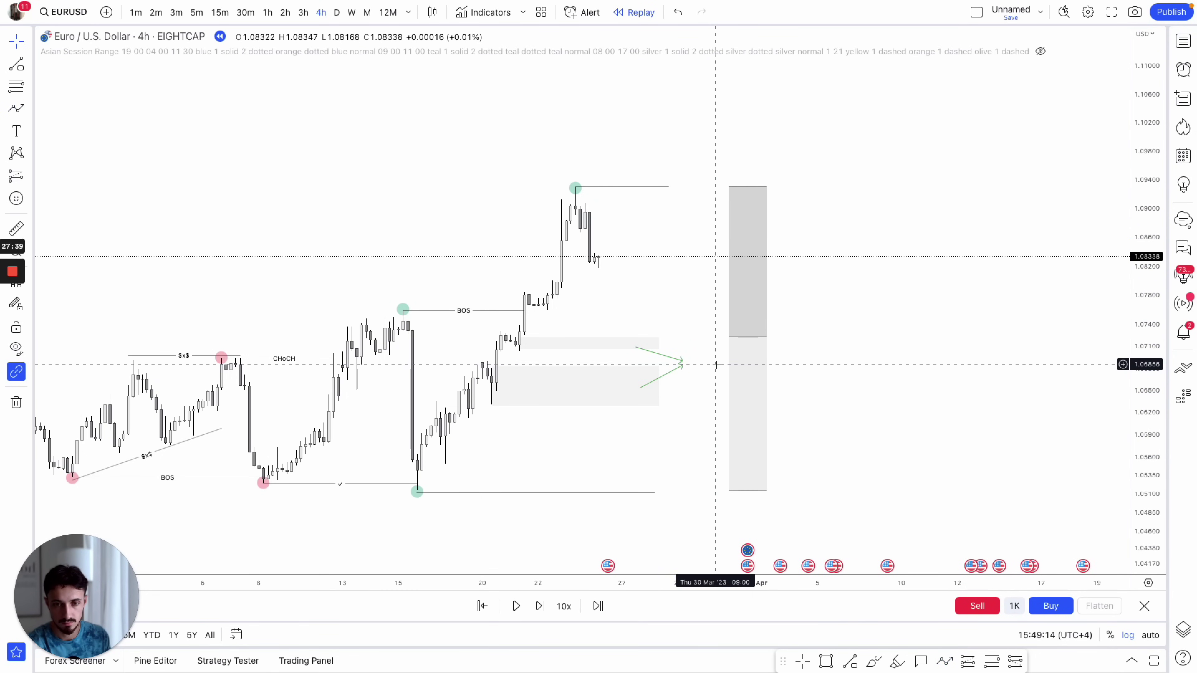
- Move the grey premium and discount box away from the zones to around 7 April
{"action": "scroll", "coordinate": [716, 361], "scroll_direction": "left", "scroll_amount": 3}
{"action": "left_click_drag", "start_coordinate": [786, 336], "coordinate": [897, 336]}
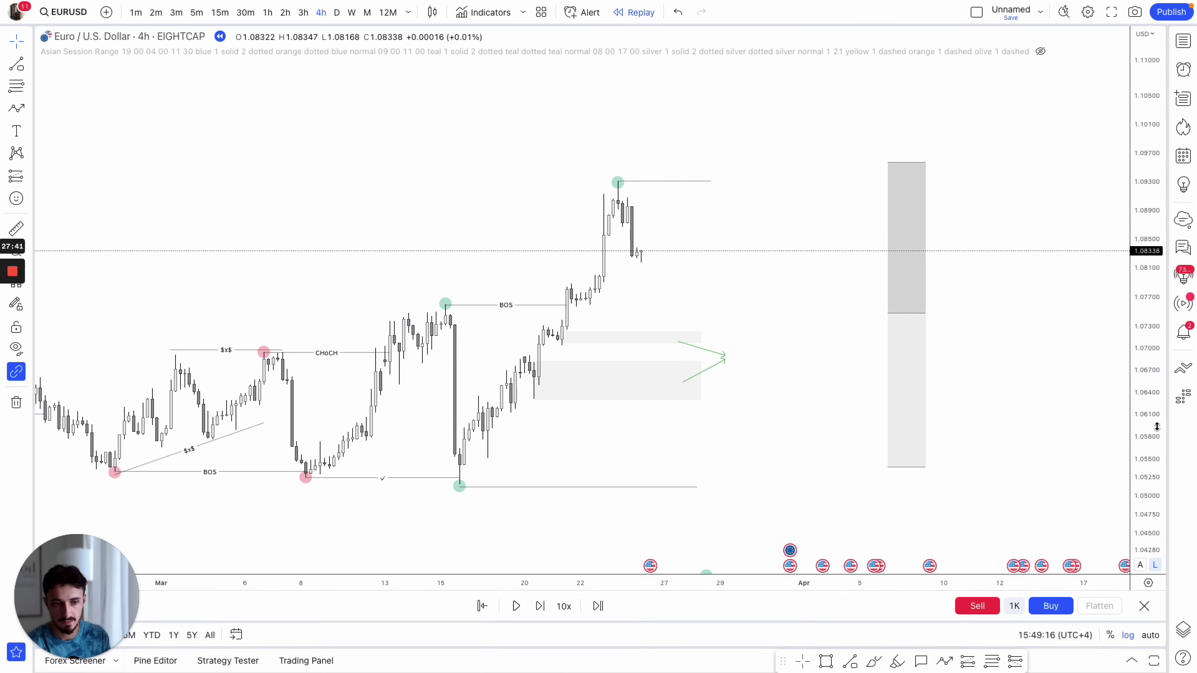
{"action": "left_click", "coordinate": [1079, 371]}
- Draw an ellipse around 31 March, just after the meeting path arrows, and reshape it into a circle
{"action": "scroll", "coordinate": [943, 472], "scroll_direction": "left", "scroll_amount": 3}
{"action": "left_click_drag", "start_coordinate": [723, 577], "coordinate": [645, 580]}
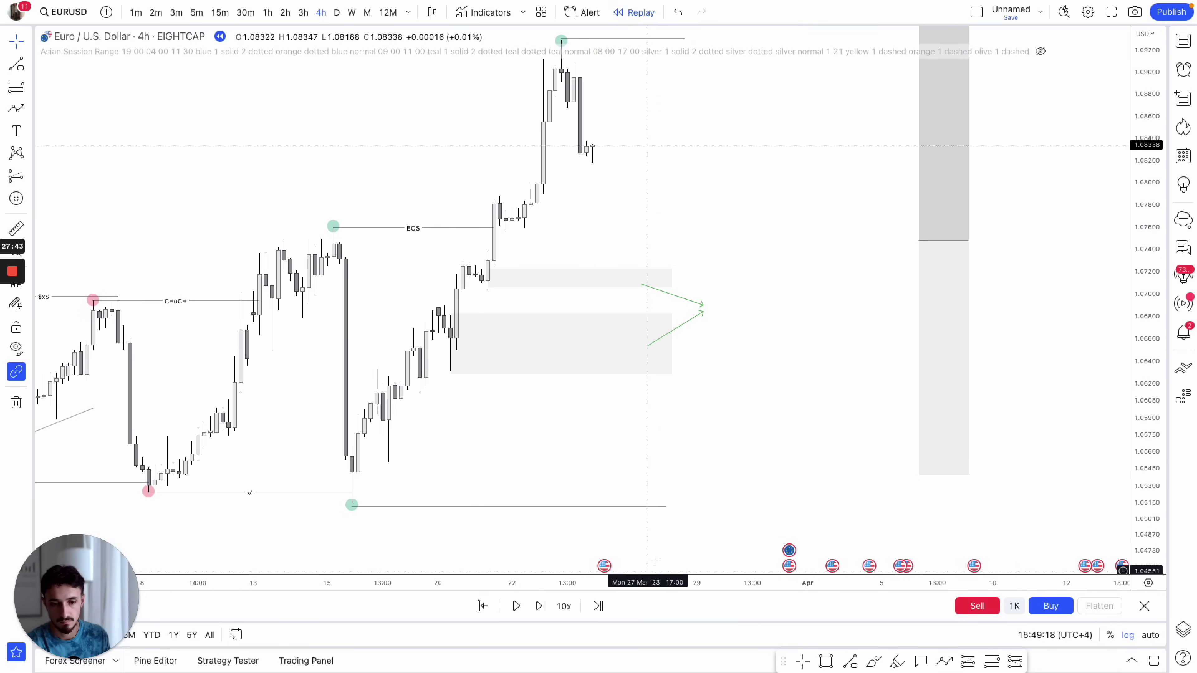
{"action": "left_click", "coordinate": [29, 108]}
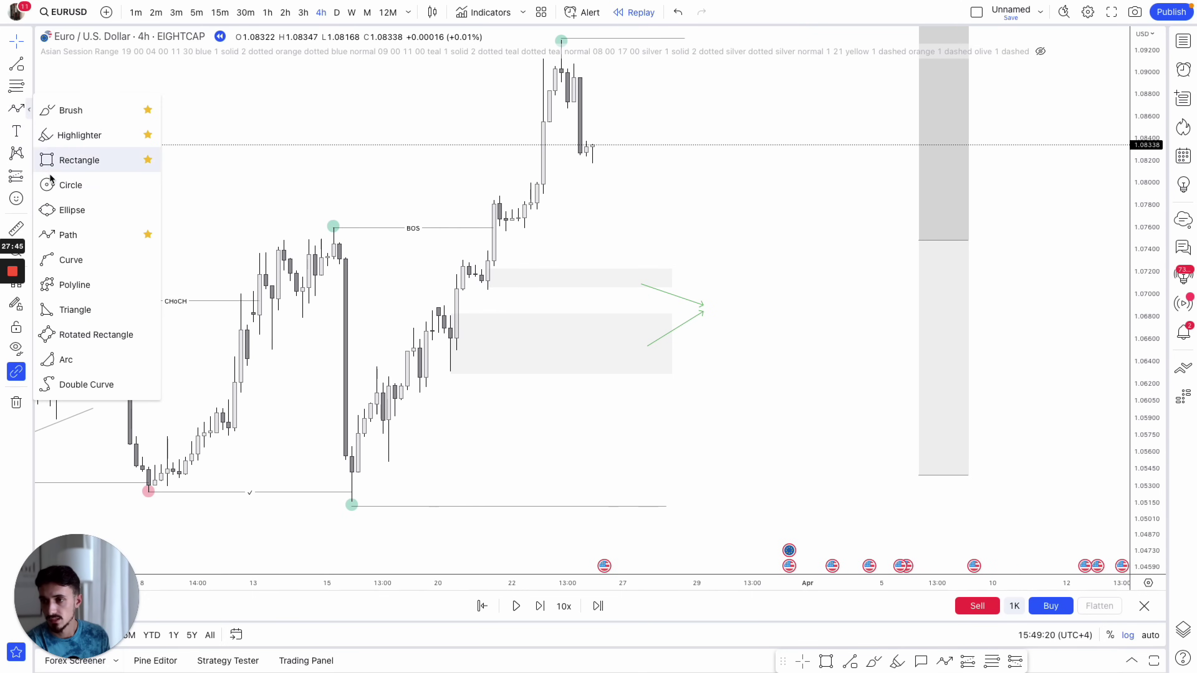
{"action": "left_click", "coordinate": [61, 208]}
{"action": "left_click", "coordinate": [741, 294]}
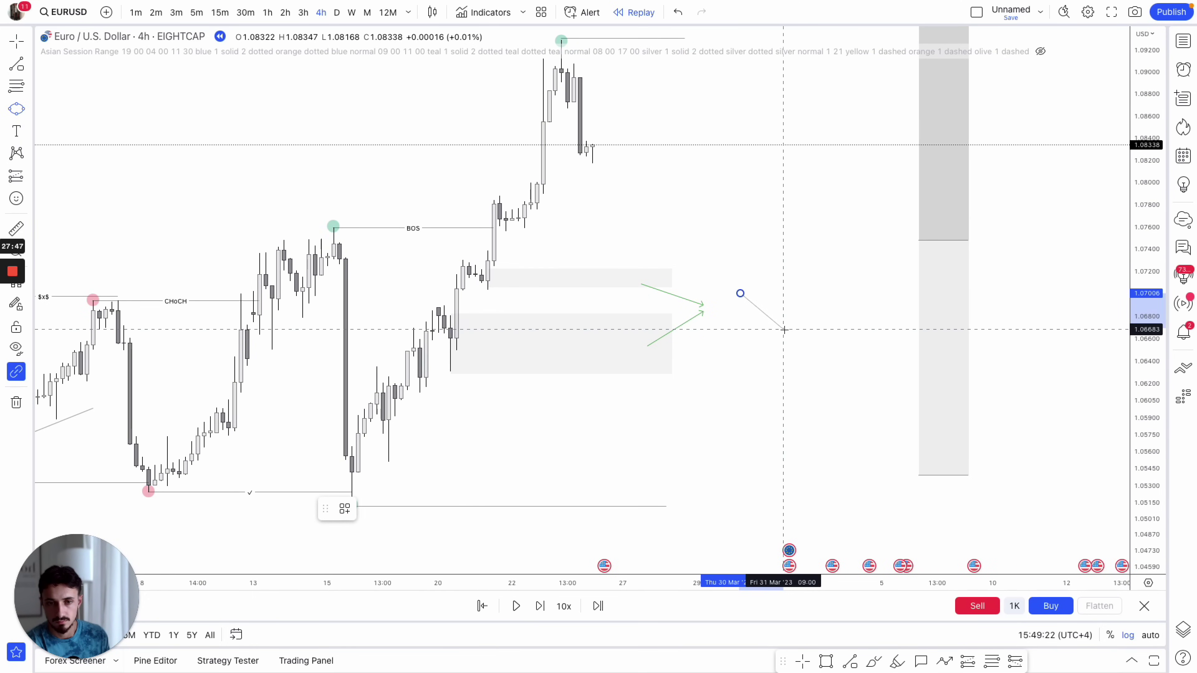
{"action": "left_click", "coordinate": [764, 321]}
{"action": "left_click", "coordinate": [782, 317]}
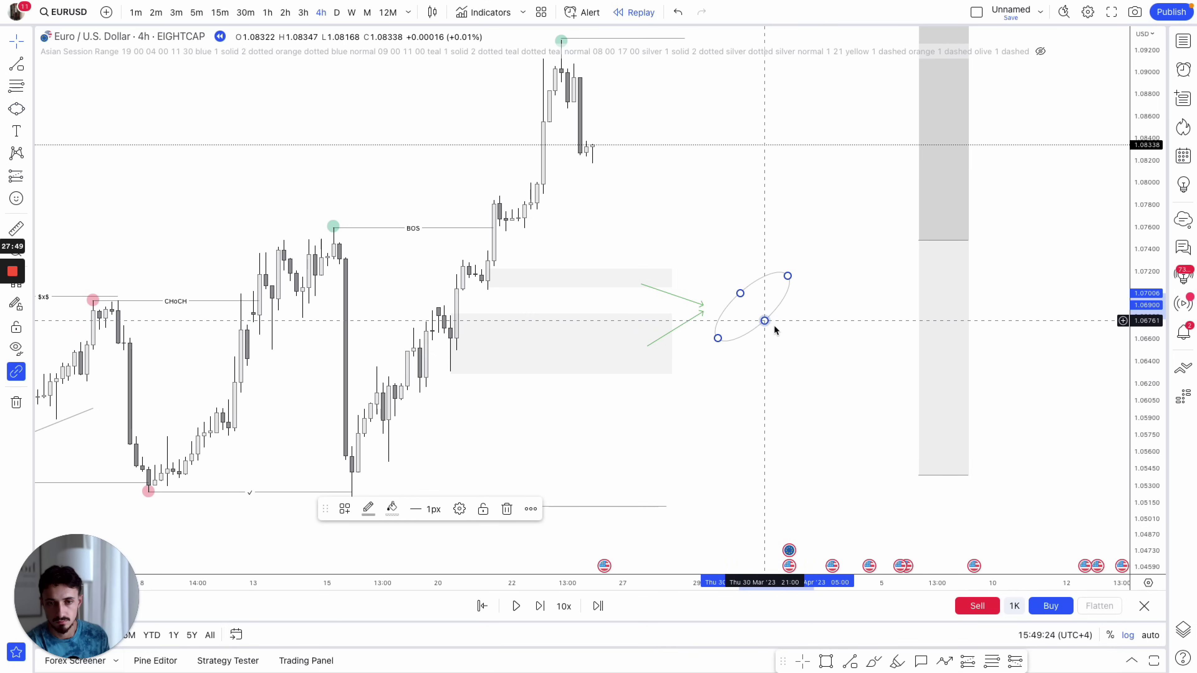
{"action": "left_click_drag", "start_coordinate": [775, 330], "coordinate": [854, 350]}
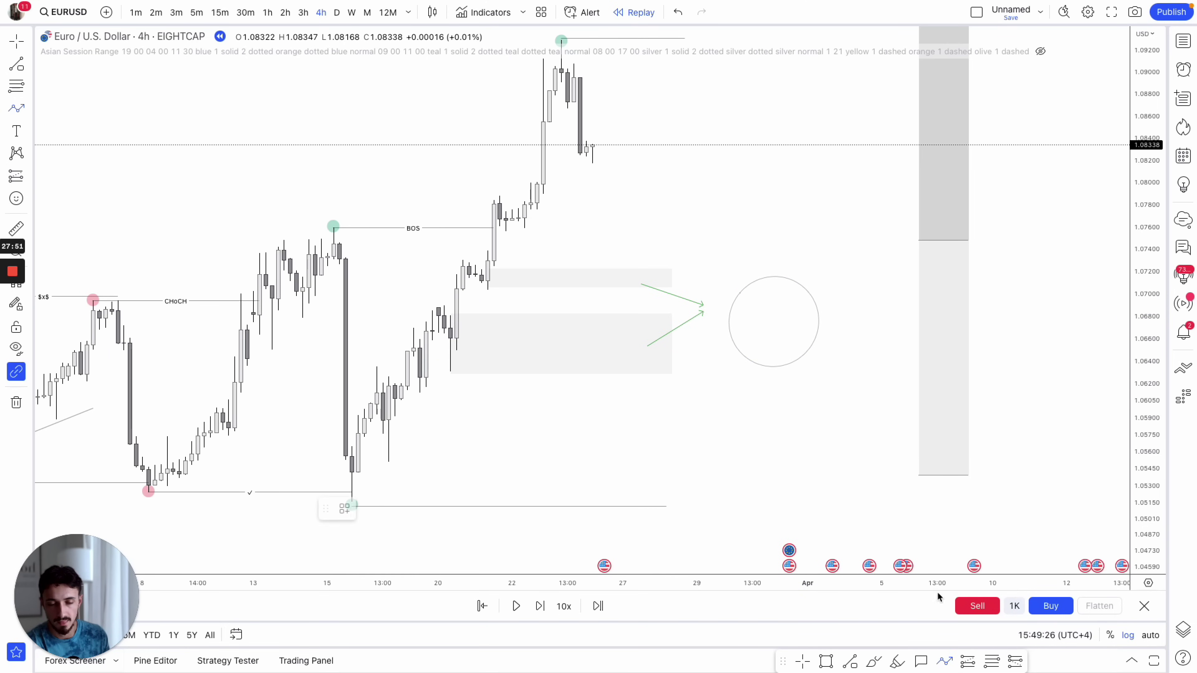
- Draw a path inside the circle with three falling lows, a rally, a pullback, and a final arrow rising past the circle's edge
{"action": "left_click", "coordinate": [741, 294]}
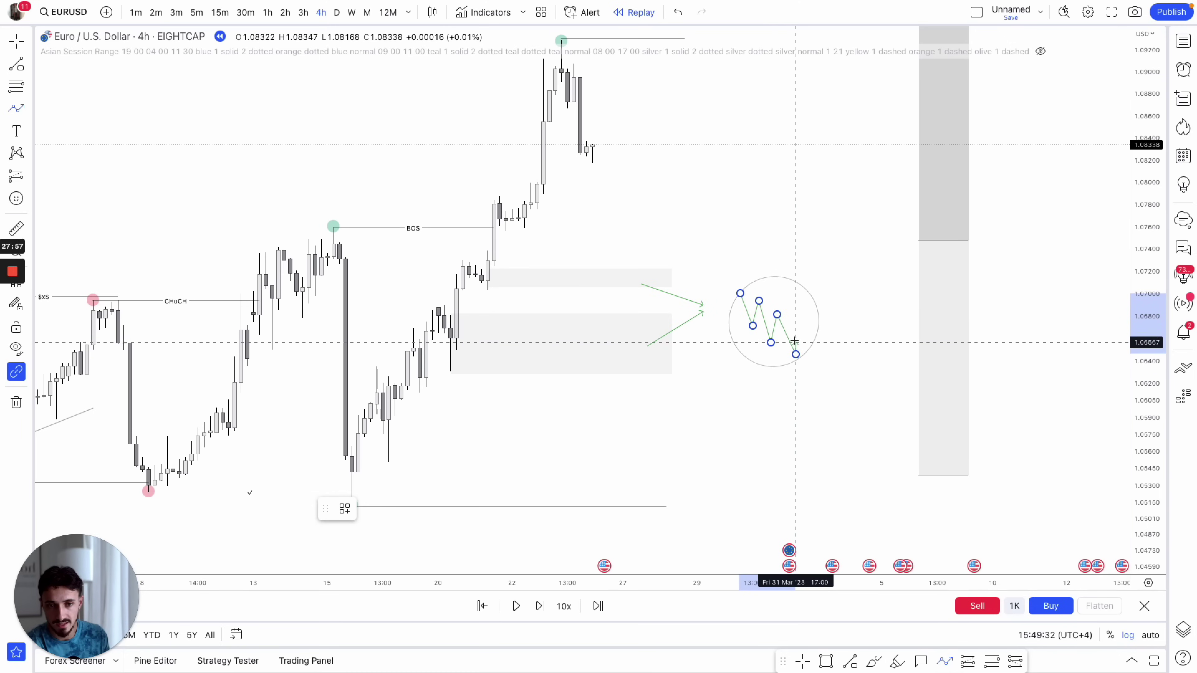
{"action": "left_click", "coordinate": [814, 338]}
{"action": "left_click", "coordinate": [821, 277]}
{"action": "left_click", "coordinate": [858, 464]}
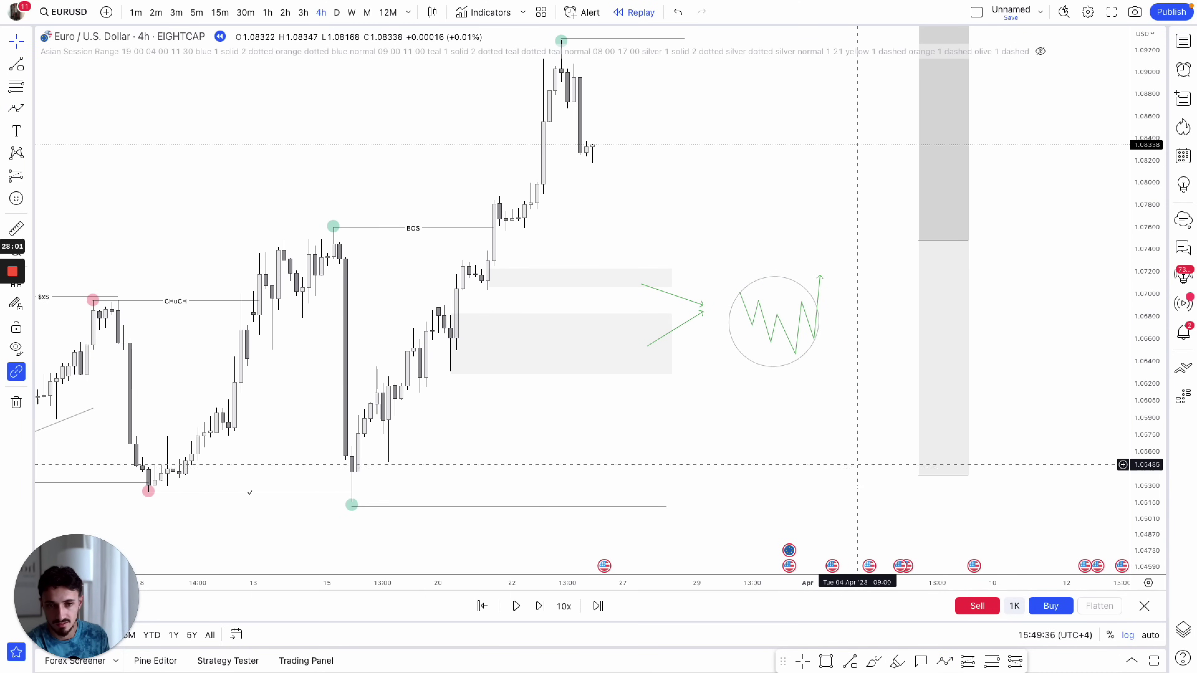
- Advance the replay until price drops into the upper demand zone, and switch the chart to the 15-minute timeframe
{"action": "left_click_drag", "start_coordinate": [857, 406], "coordinate": [857, 438]}
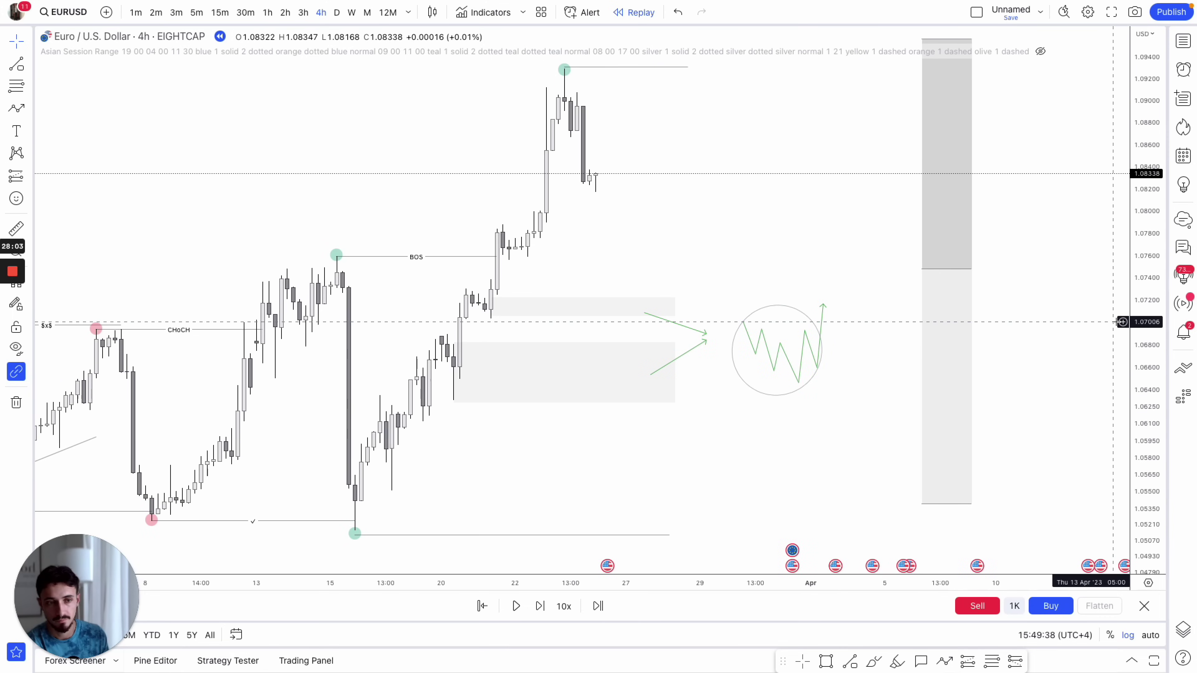
{"action": "left_click", "coordinate": [518, 606]}
{"action": "left_click", "coordinate": [539, 606]}
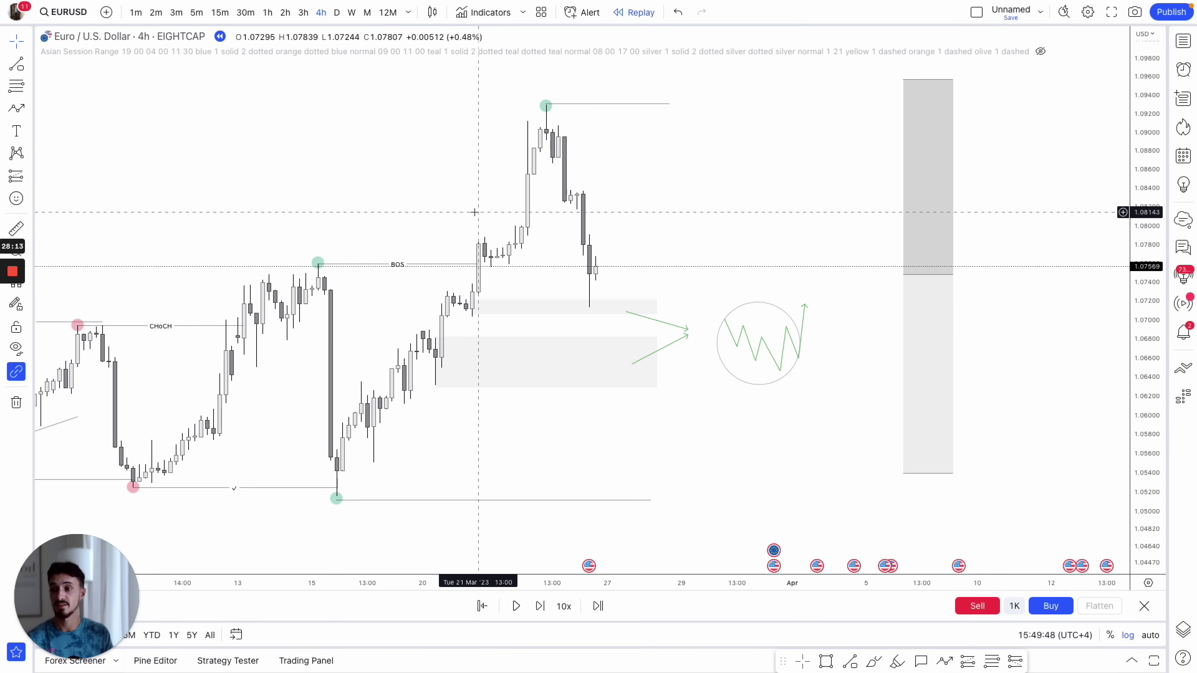
{"action": "left_click", "coordinate": [219, 13]}
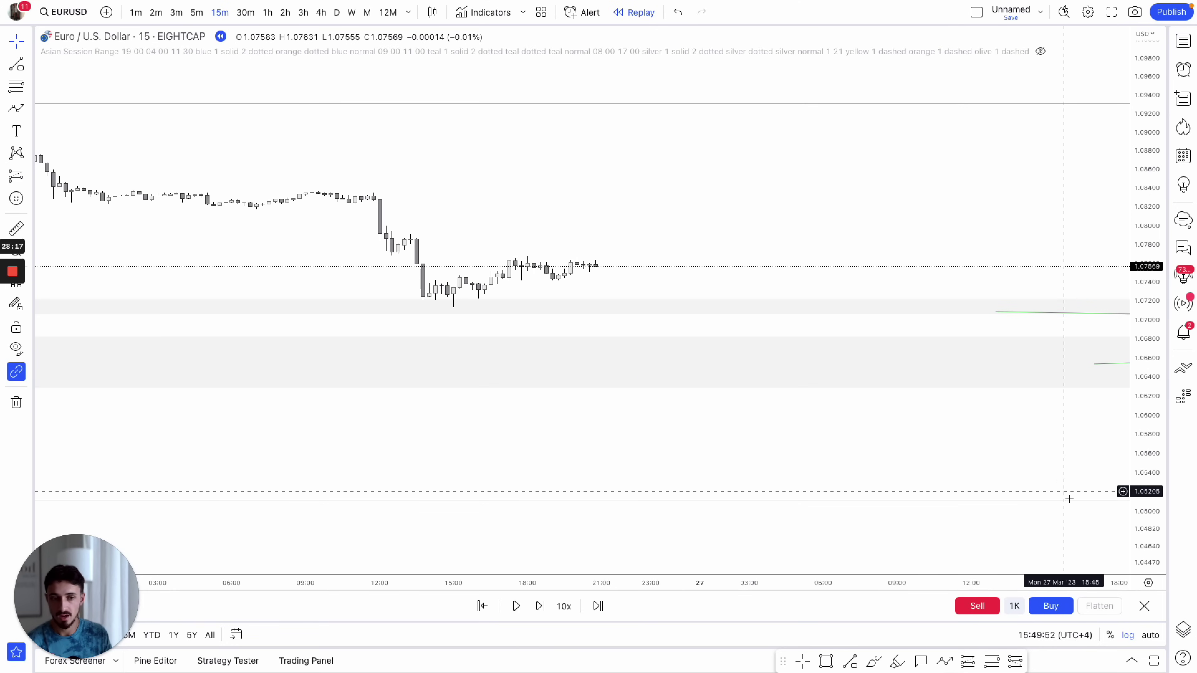
{"action": "scroll", "coordinate": [905, 353], "scroll_direction": "down", "scroll_amount": 2}
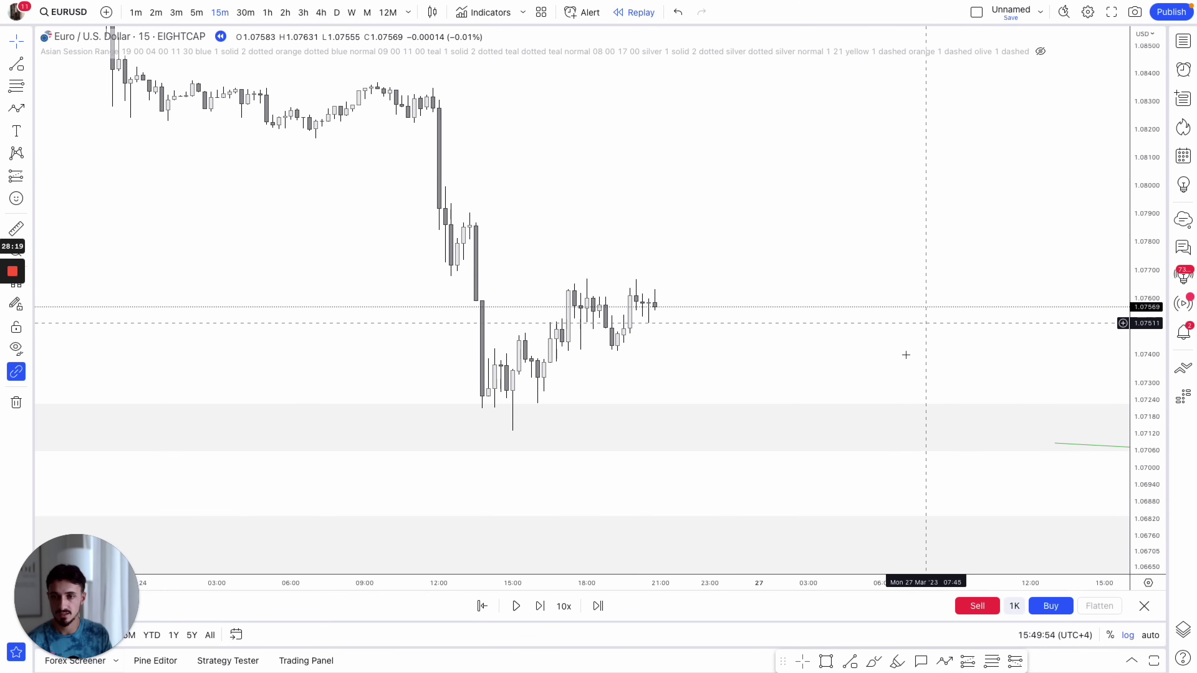
{"action": "scroll", "coordinate": [799, 583], "scroll_direction": "down", "scroll_amount": 3}
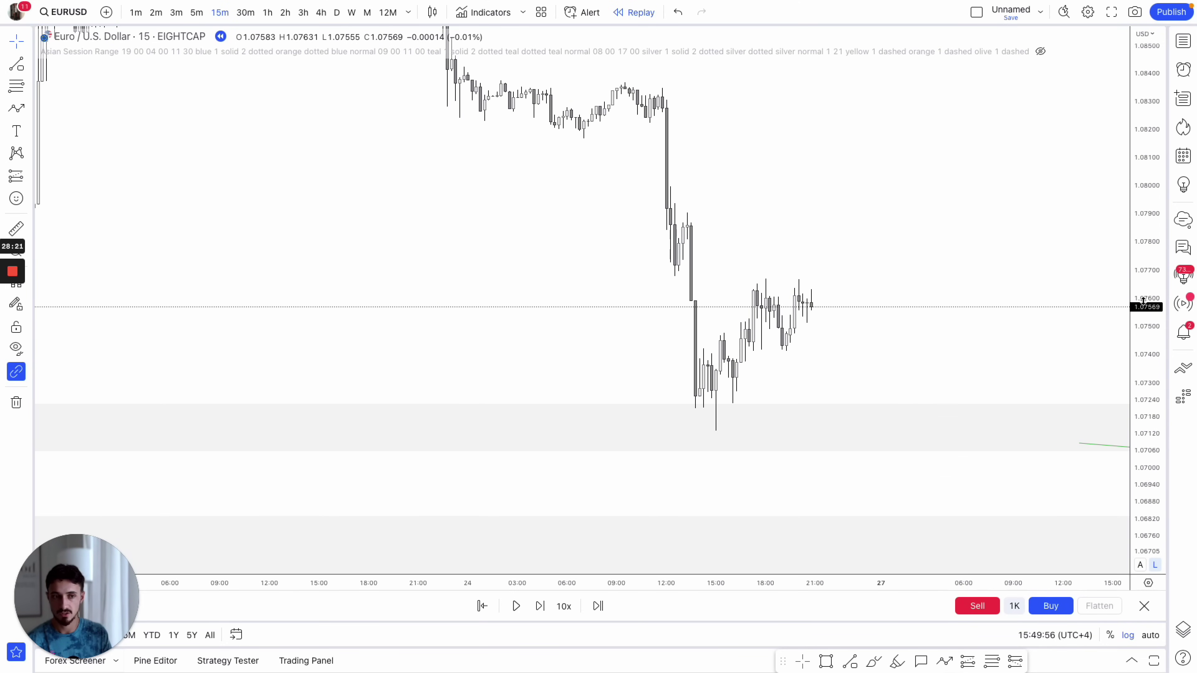
- Highlight the 15-minute swing points from the late 22 March peak through the 23 March highs and pullbacks to the next lower low
{"action": "scroll", "coordinate": [1031, 235], "scroll_direction": "left", "scroll_amount": 5}
{"action": "left_click_drag", "start_coordinate": [901, 246], "coordinate": [903, 251]}
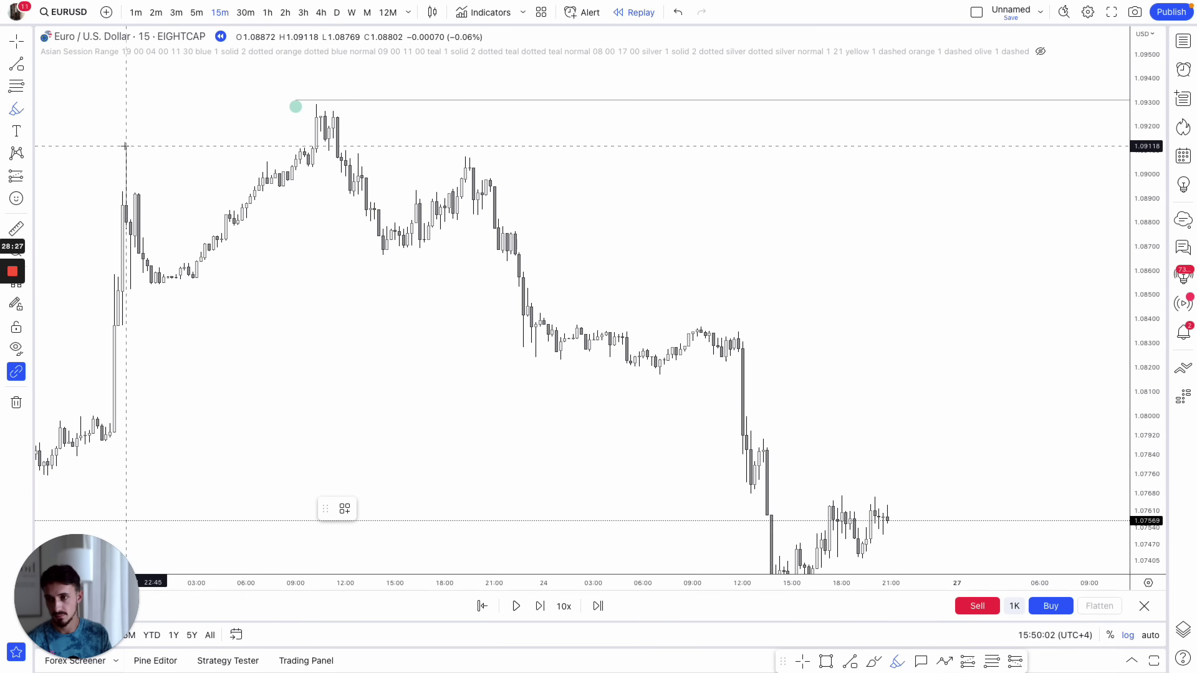
{"action": "left_click_drag", "start_coordinate": [126, 146], "coordinate": [159, 234]}
{"action": "left_click_drag", "start_coordinate": [156, 287], "coordinate": [197, 283]}
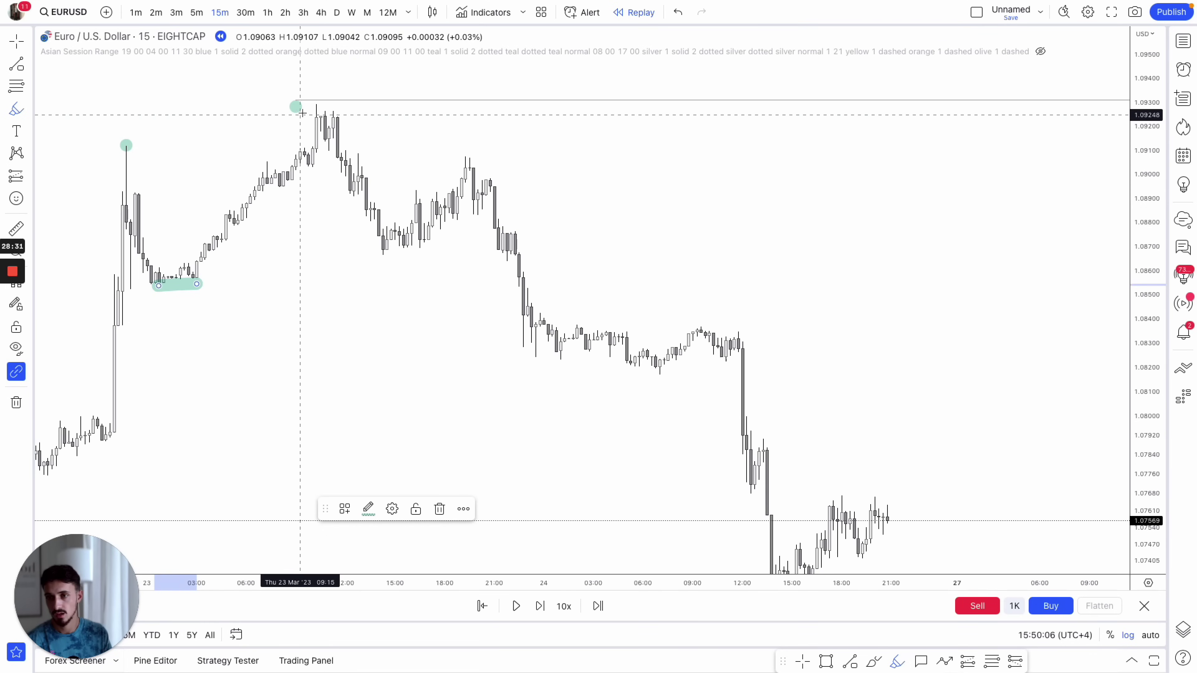
{"action": "left_click", "coordinate": [312, 105]}
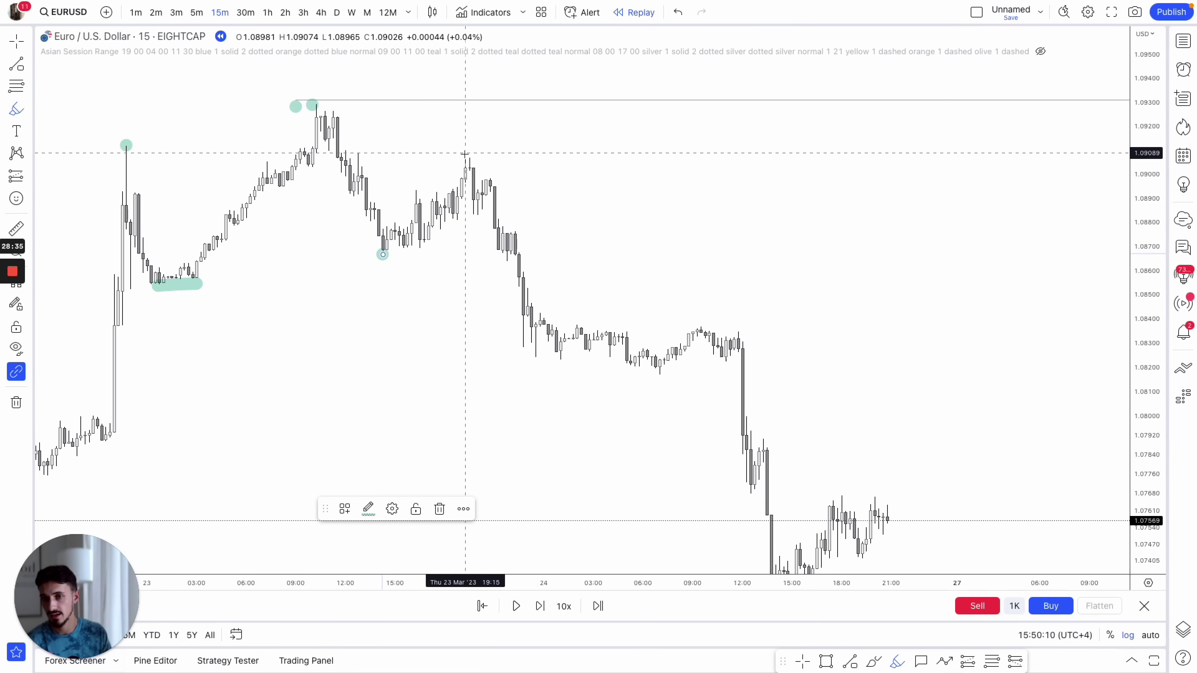
{"action": "left_click", "coordinate": [535, 359]}
- Highlight the base low across to its break at about 1.0853, and dot the following swings down to the low in the upper zone
{"action": "left_click_drag", "start_coordinate": [204, 289], "coordinate": [469, 290]}
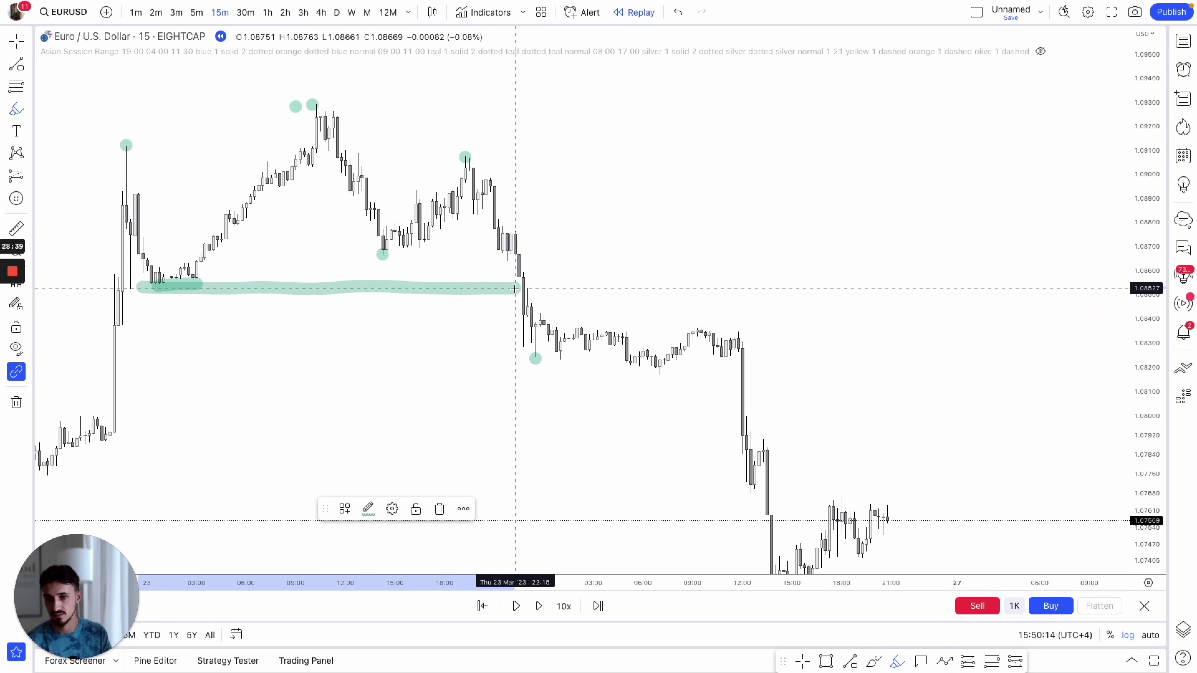
{"action": "left_click", "coordinate": [627, 329]}
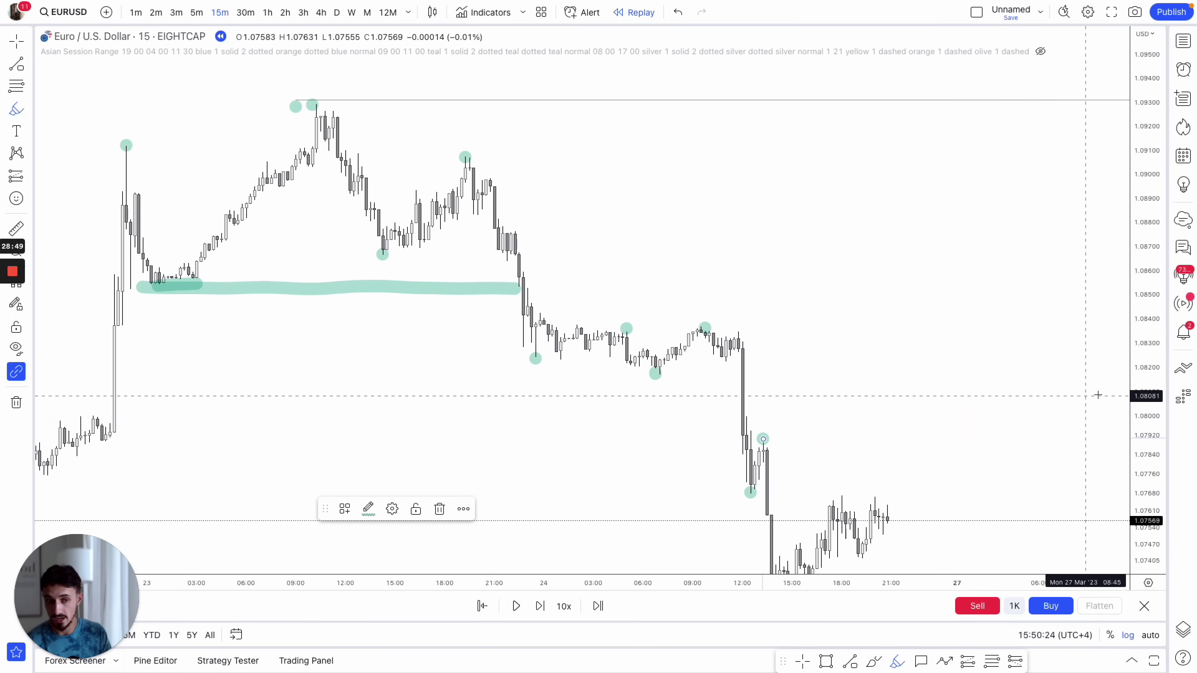
{"action": "left_click_drag", "start_coordinate": [1143, 387], "coordinate": [1143, 474]}
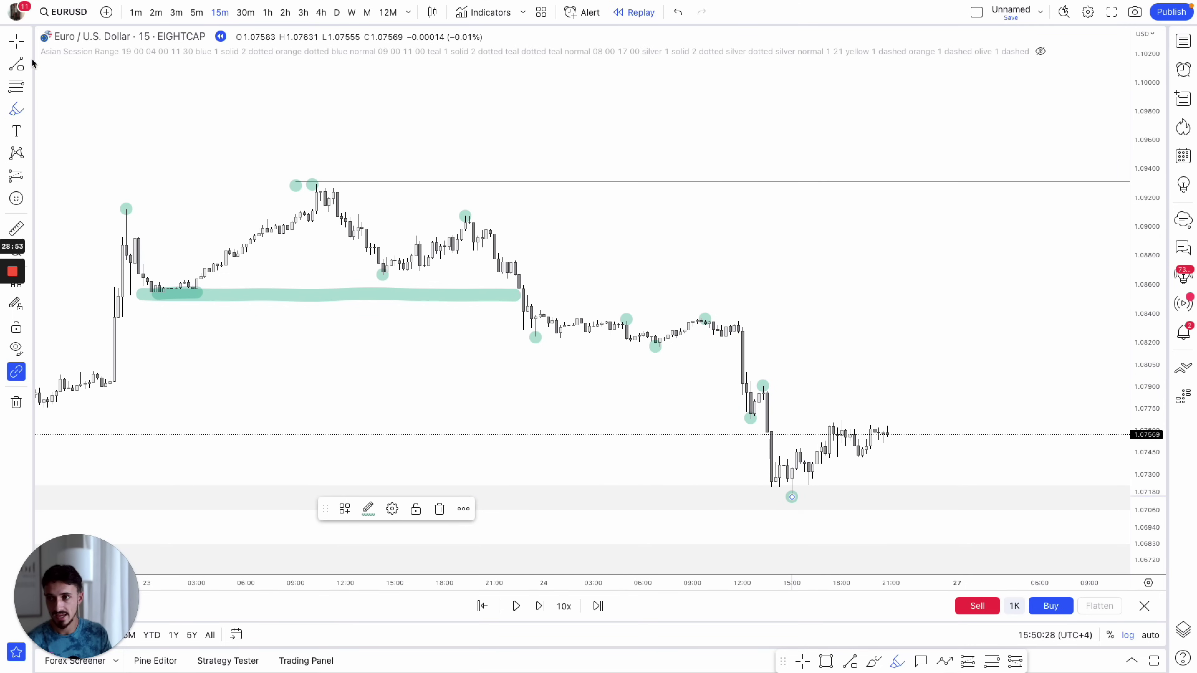
- Draw trend lines extending from the last 24 March lower high and from the low at about 1.0711
{"action": "left_click_drag", "start_coordinate": [58, 75], "coordinate": [36, 65]}
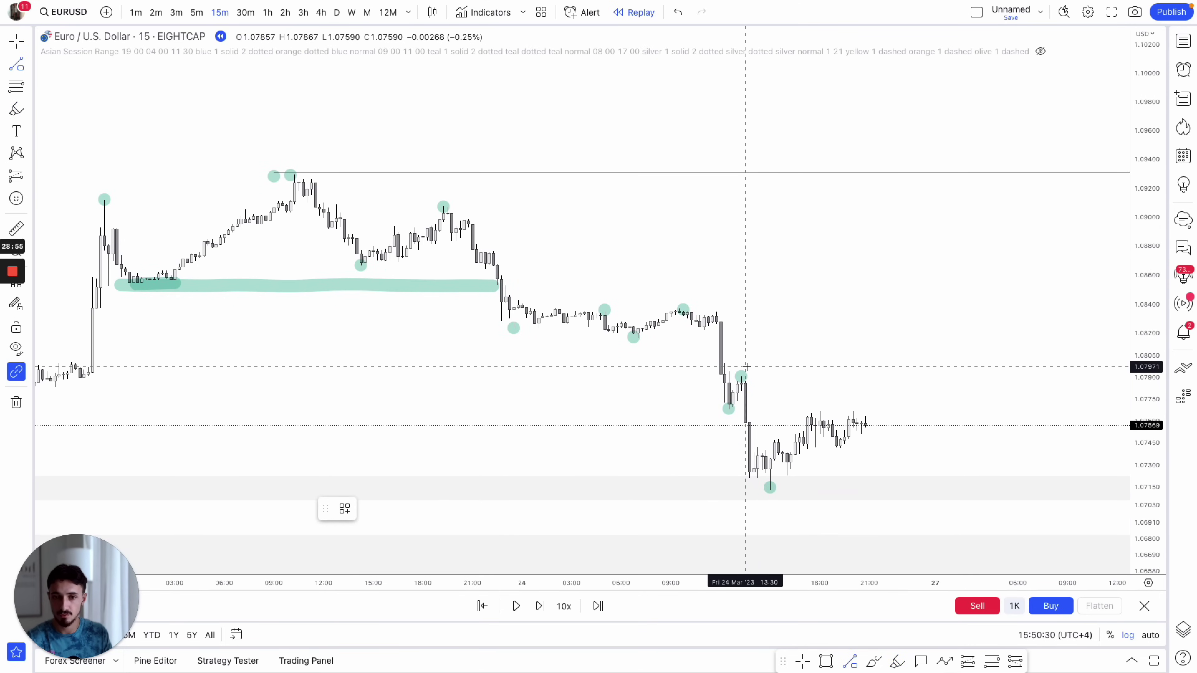
{"action": "mouse_move", "coordinate": [757, 375]}
{"action": "left_mouse_down"}
{"action": "mouse_move", "coordinate": [880, 376]}
{"action": "mouse_move", "coordinate": [823, 286]}
{"action": "mouse_move", "coordinate": [794, 272]}
{"action": "left_mouse_up"}
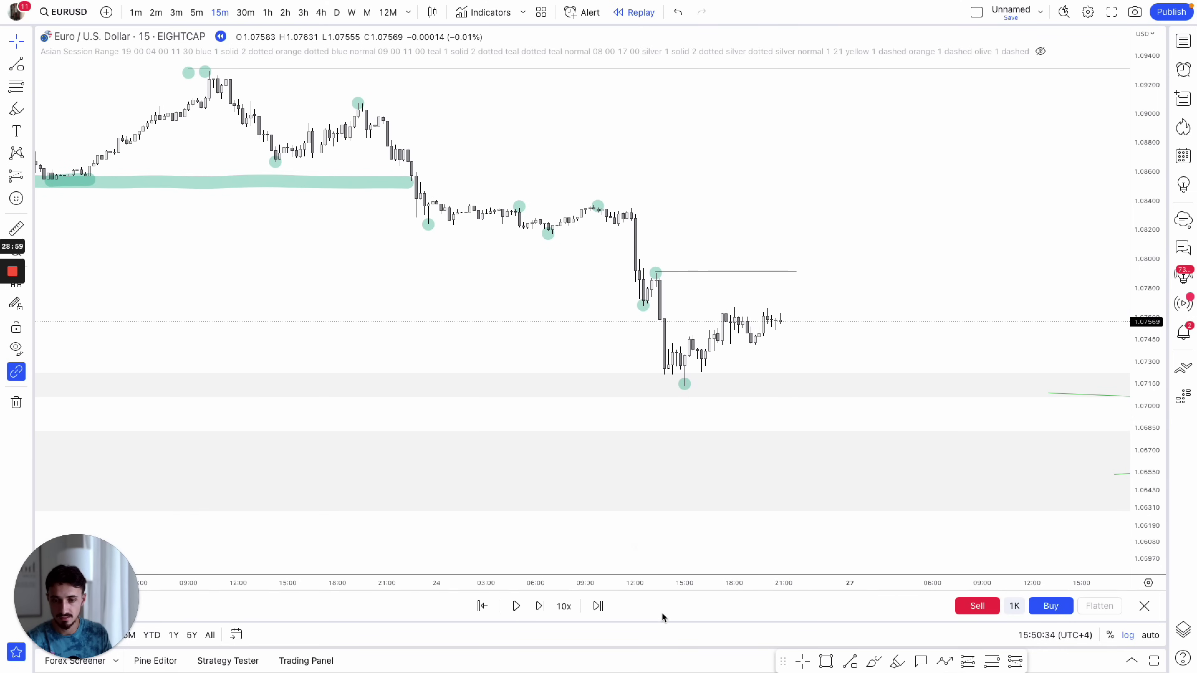
{"action": "left_click", "coordinate": [849, 662]}
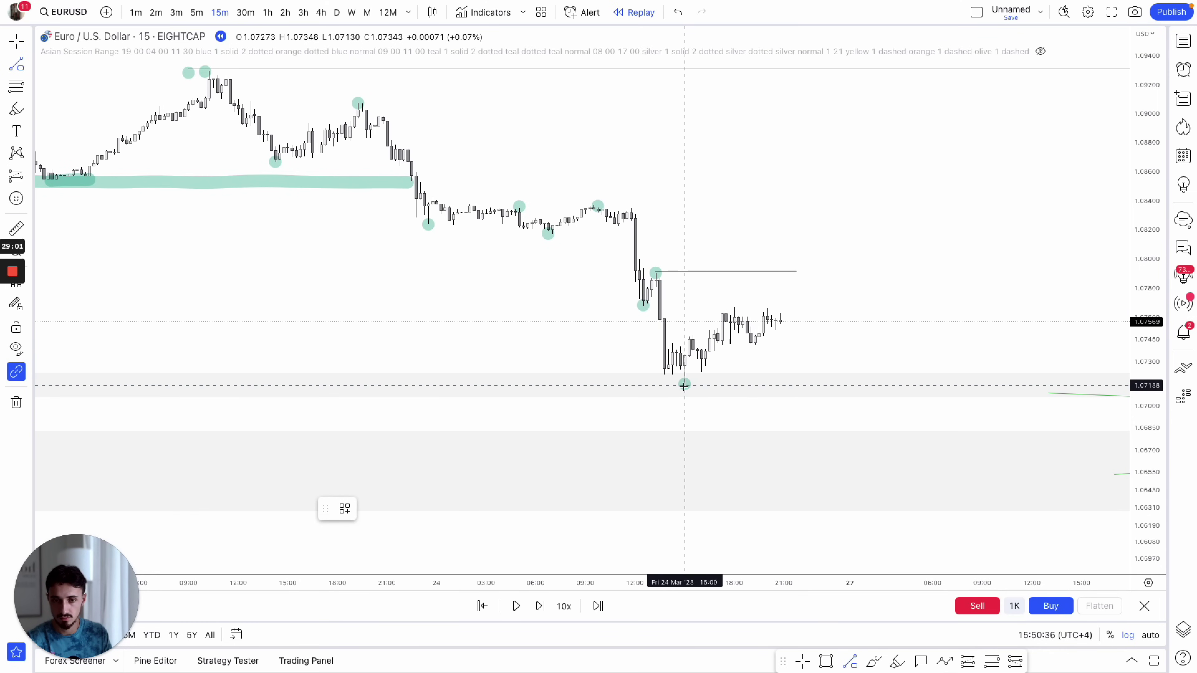
{"action": "left_click", "coordinate": [796, 391]}
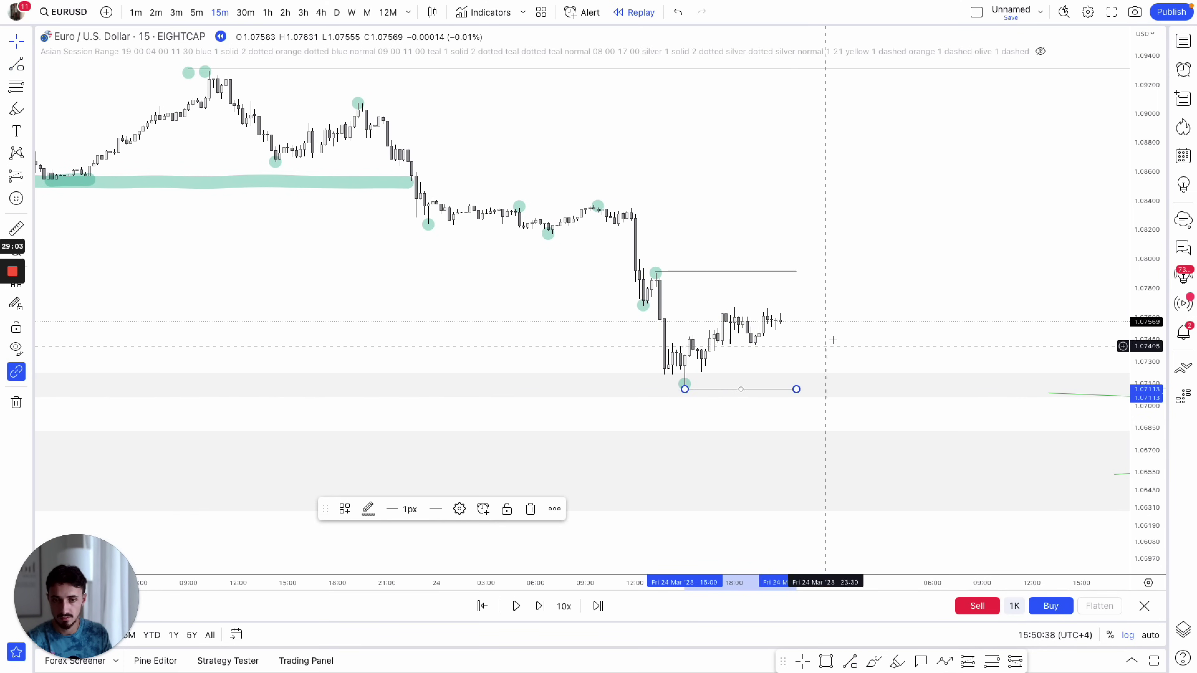
{"action": "left_click", "coordinate": [849, 363]}
{"action": "left_click_drag", "start_coordinate": [879, 406], "coordinate": [833, 408]}
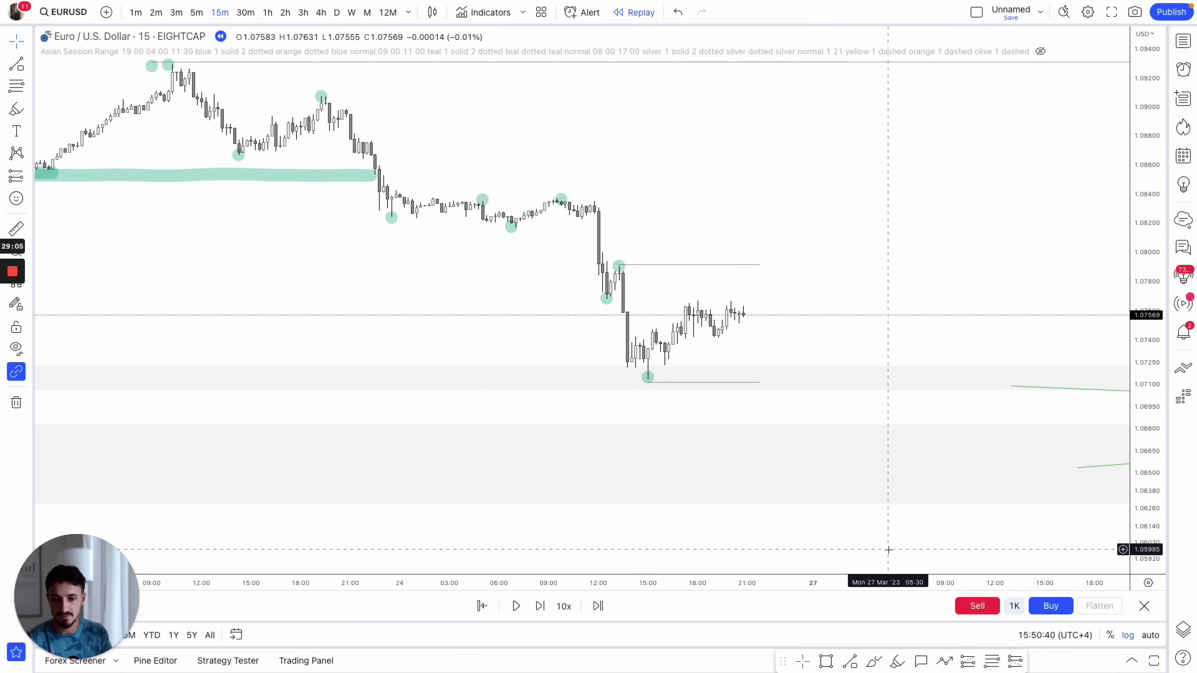
- Brush and undo a break above the upper line, then sketch and clear a falling zigzag into the lower zone that reverses upward
{"action": "left_click_drag", "start_coordinate": [751, 312], "coordinate": [764, 236]}
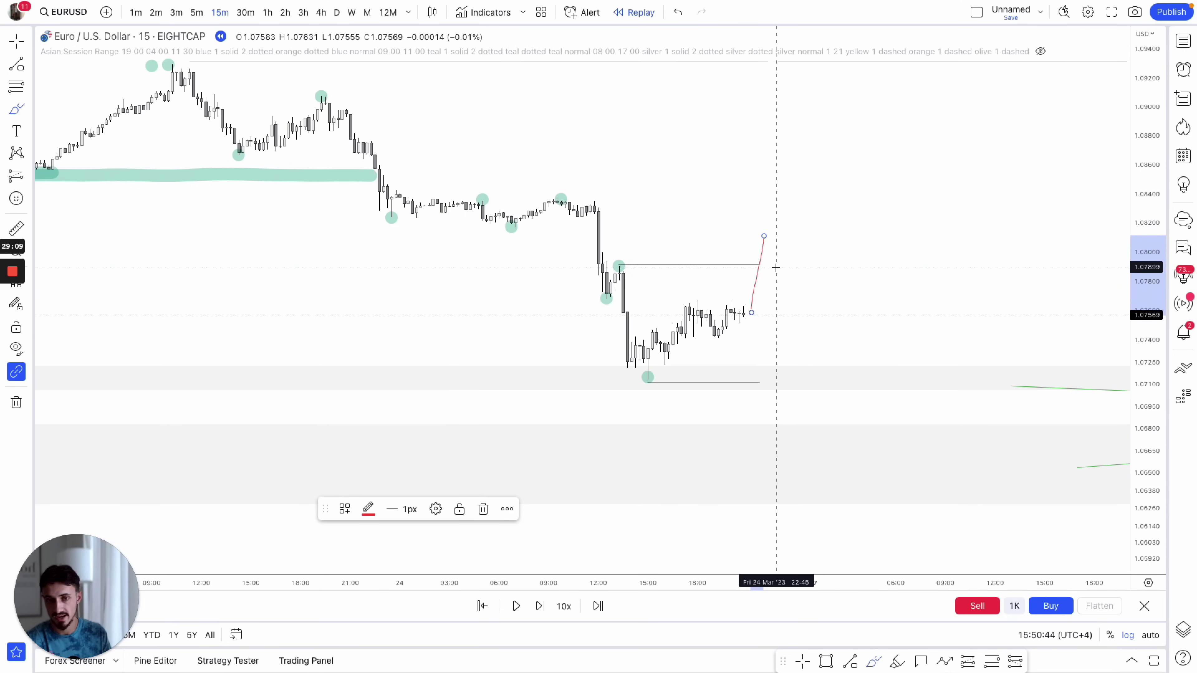
{"action": "left_click", "coordinate": [676, 13]}
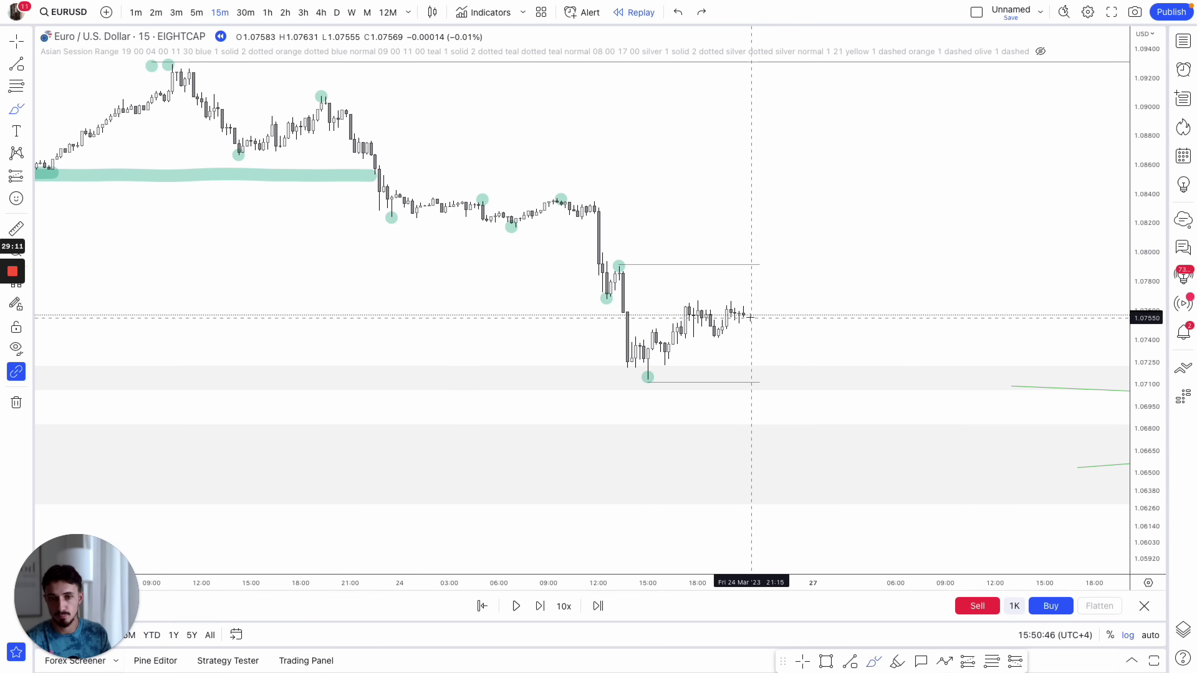
{"action": "left_click_drag", "start_coordinate": [747, 312], "coordinate": [764, 405]}
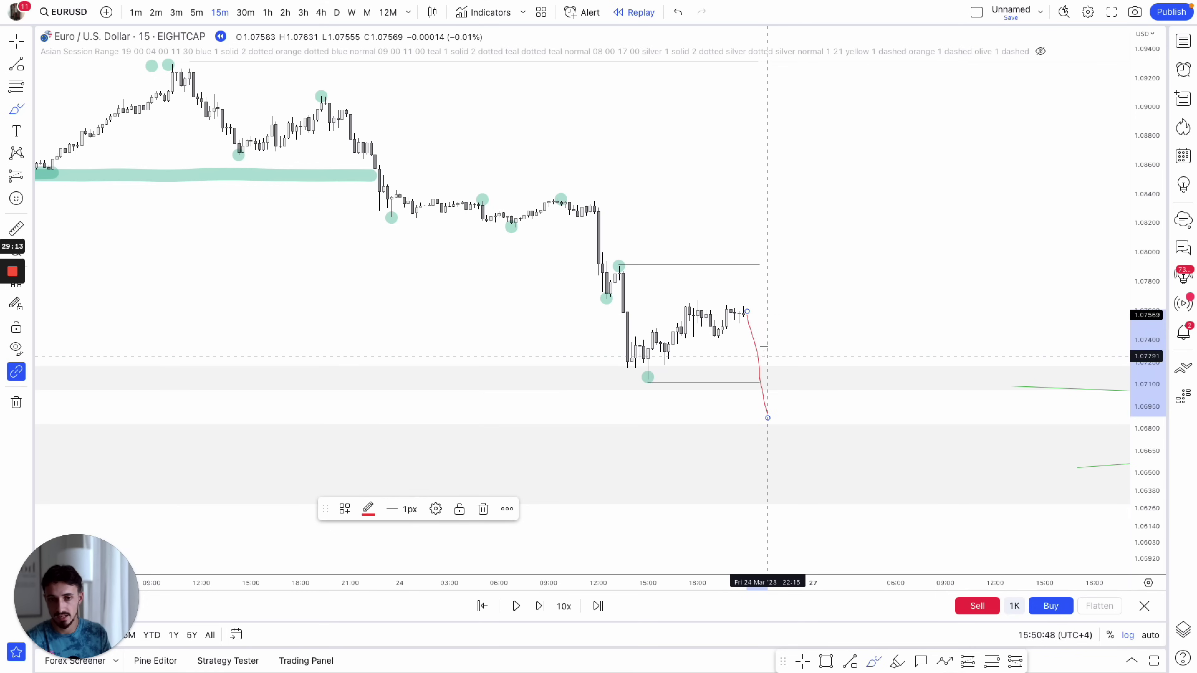
{"action": "left_click_drag", "start_coordinate": [732, 302], "coordinate": [822, 305]}
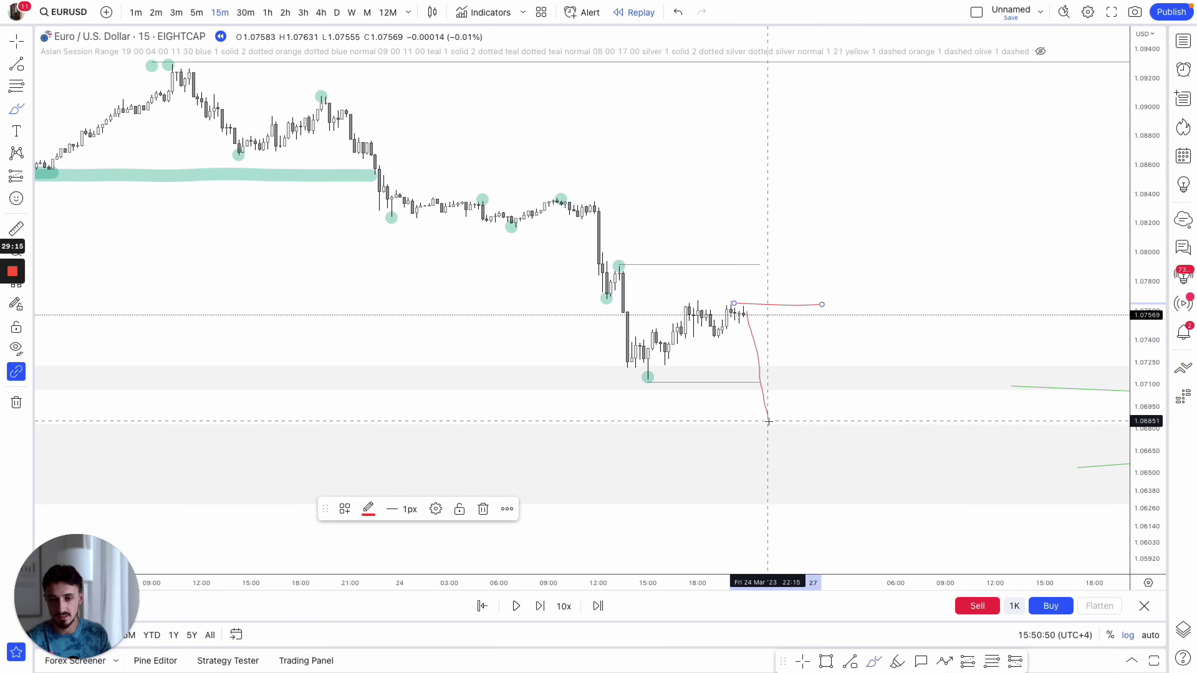
{"action": "left_click_drag", "start_coordinate": [768, 413], "coordinate": [786, 354]}
{"action": "left_click_drag", "start_coordinate": [822, 412], "coordinate": [838, 486]}
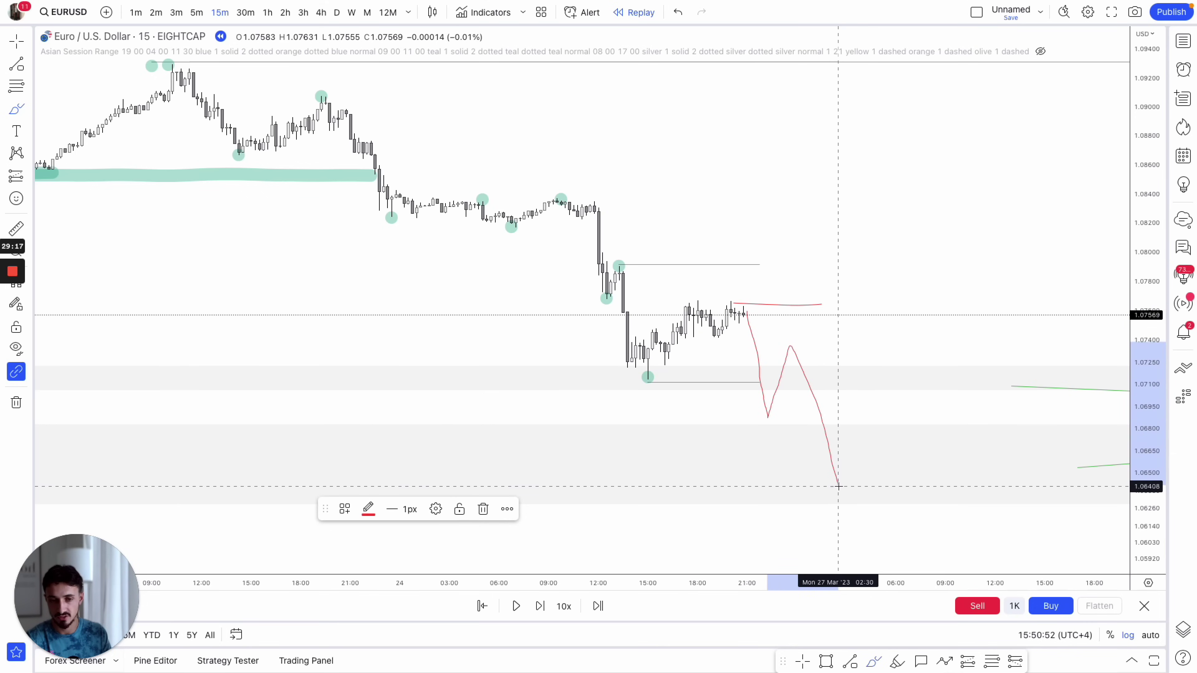
{"action": "left_click_drag", "start_coordinate": [792, 345], "coordinate": [882, 351]}
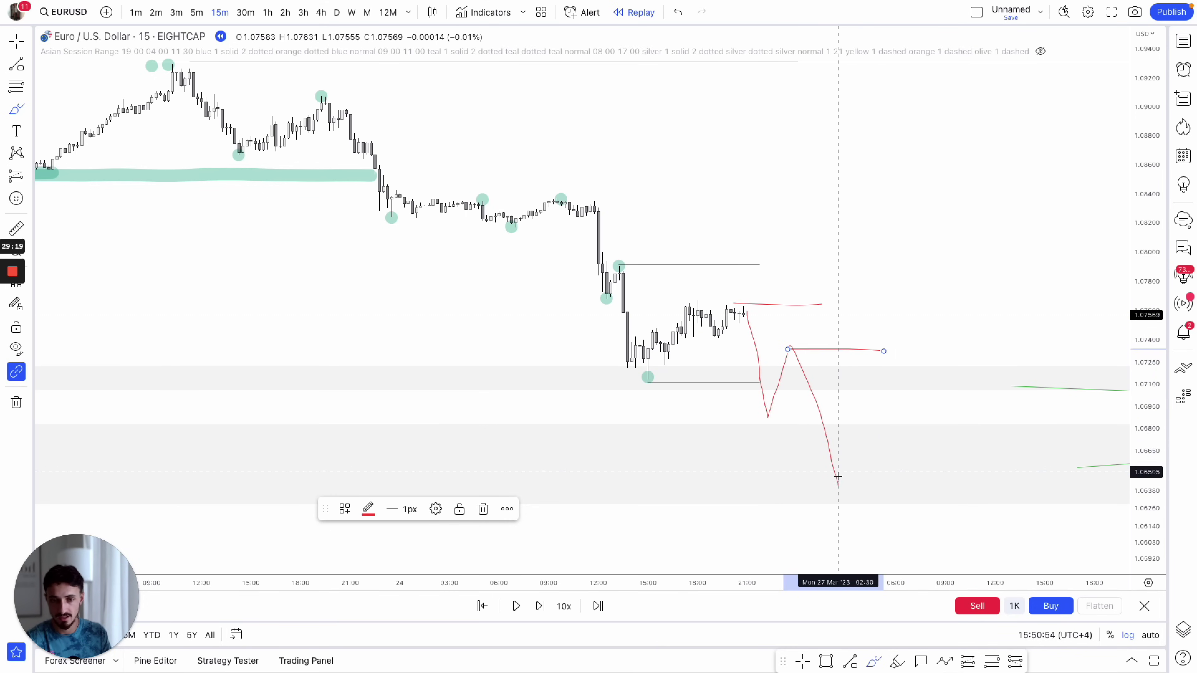
{"action": "mouse_move", "coordinate": [837, 476]}
{"action": "left_mouse_down"}
{"action": "mouse_move", "coordinate": [911, 322]}
{"action": "mouse_move", "coordinate": [953, 427]}
{"action": "mouse_move", "coordinate": [1008, 232]}
{"action": "left_mouse_up"}
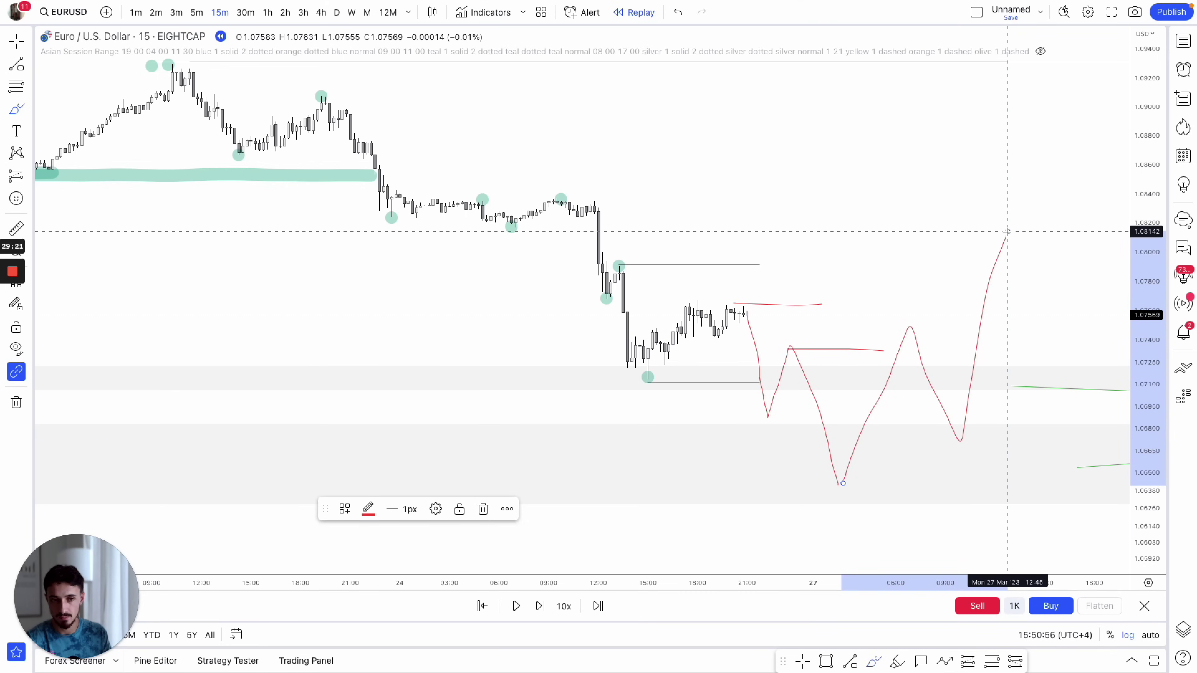
{"action": "left_click", "coordinate": [677, 13]}
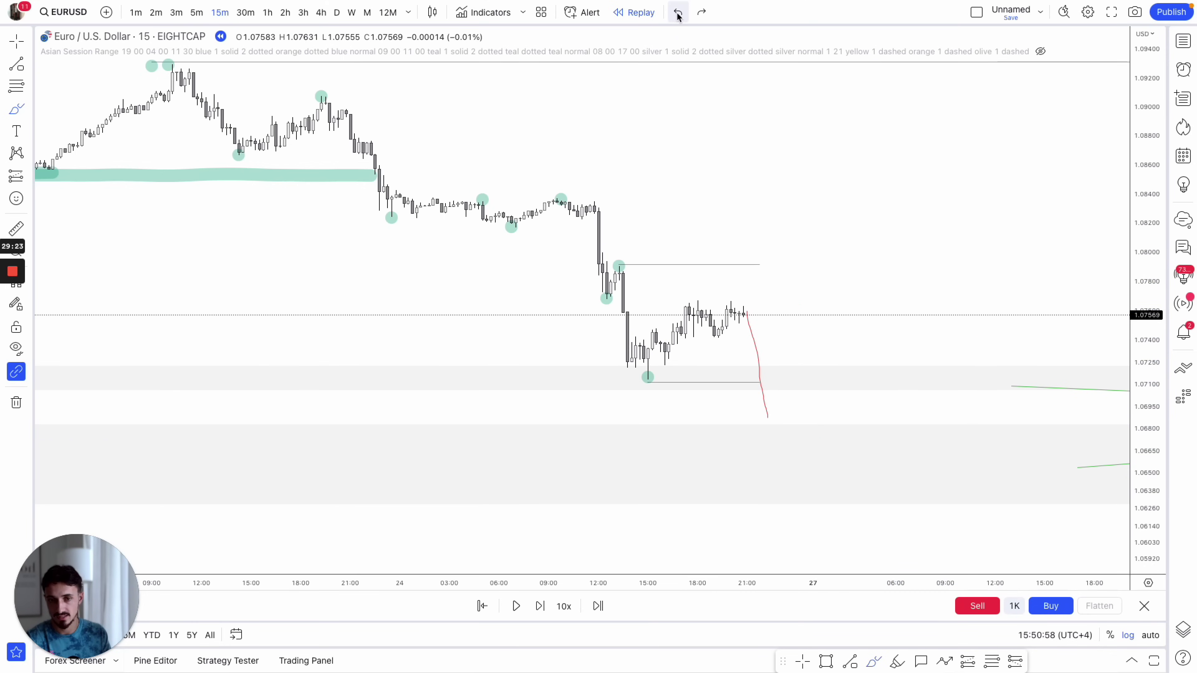
{"action": "key", "text": "Escape"}
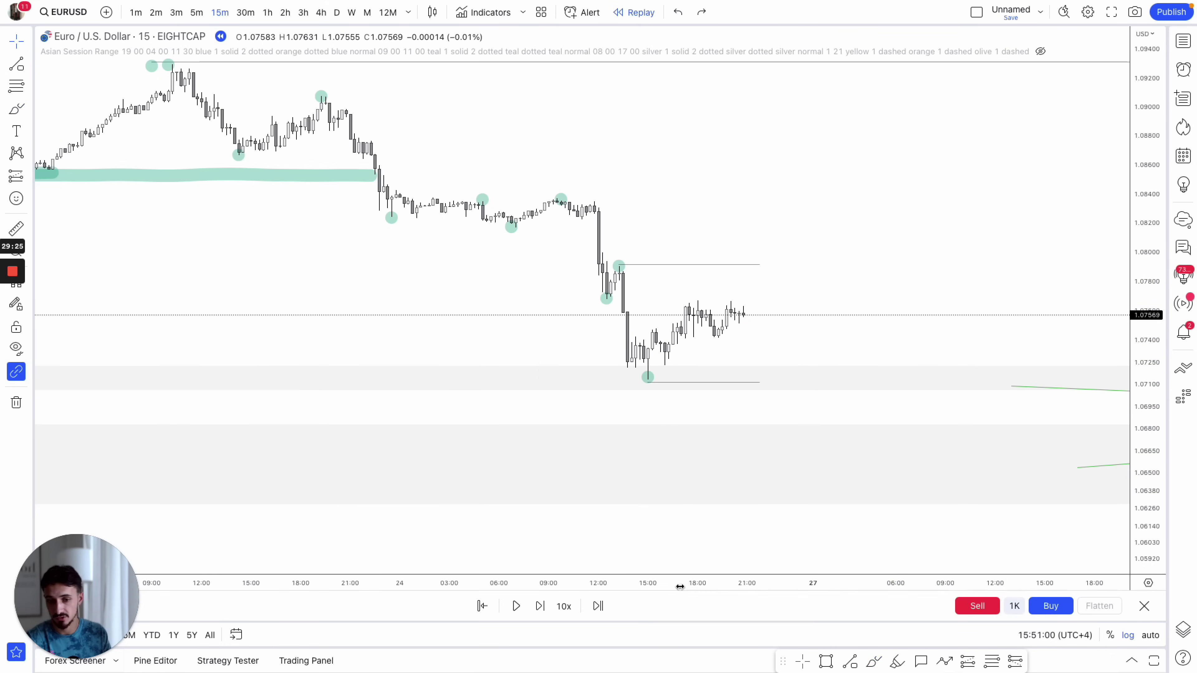
- Circle the upper and lower demand zones with the brush, and undo both circles
{"action": "left_click", "coordinate": [873, 662]}
{"action": "left_click_drag", "start_coordinate": [400, 392], "coordinate": [462, 390]}
{"action": "mouse_move", "coordinate": [531, 434]}
{"action": "left_mouse_down"}
{"action": "mouse_move", "coordinate": [591, 467]}
{"action": "mouse_move", "coordinate": [550, 442]}
{"action": "left_mouse_up"}
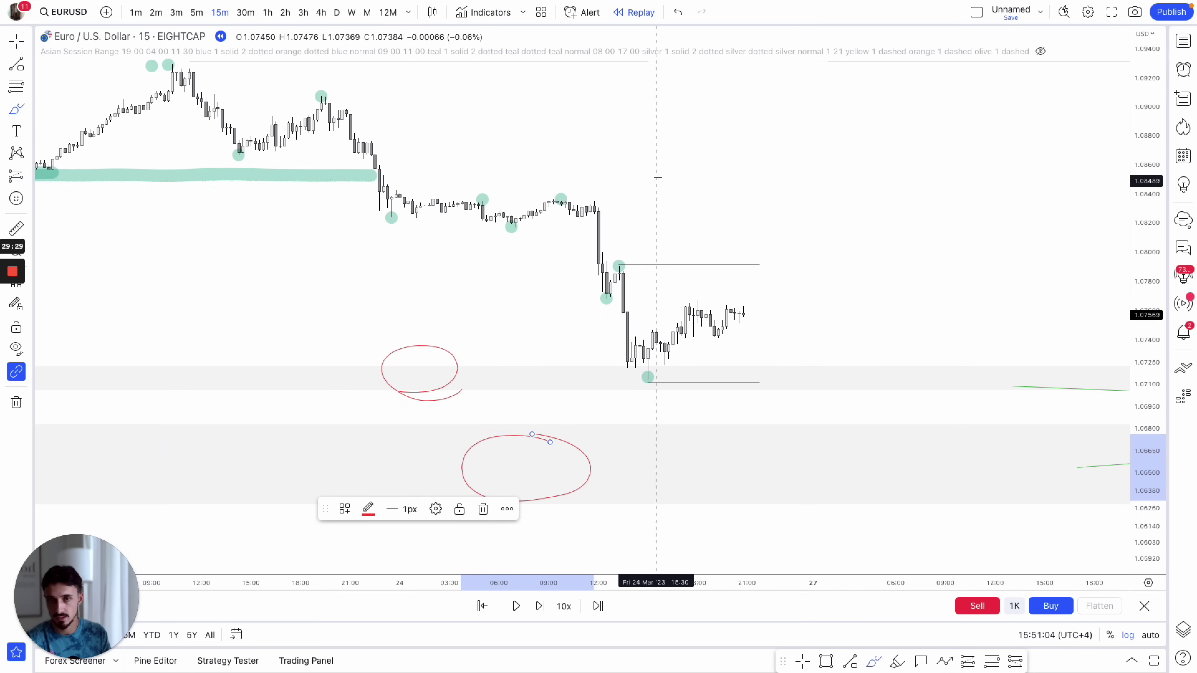
{"action": "left_click", "coordinate": [678, 11]}
{"action": "left_click", "coordinate": [677, 12]}
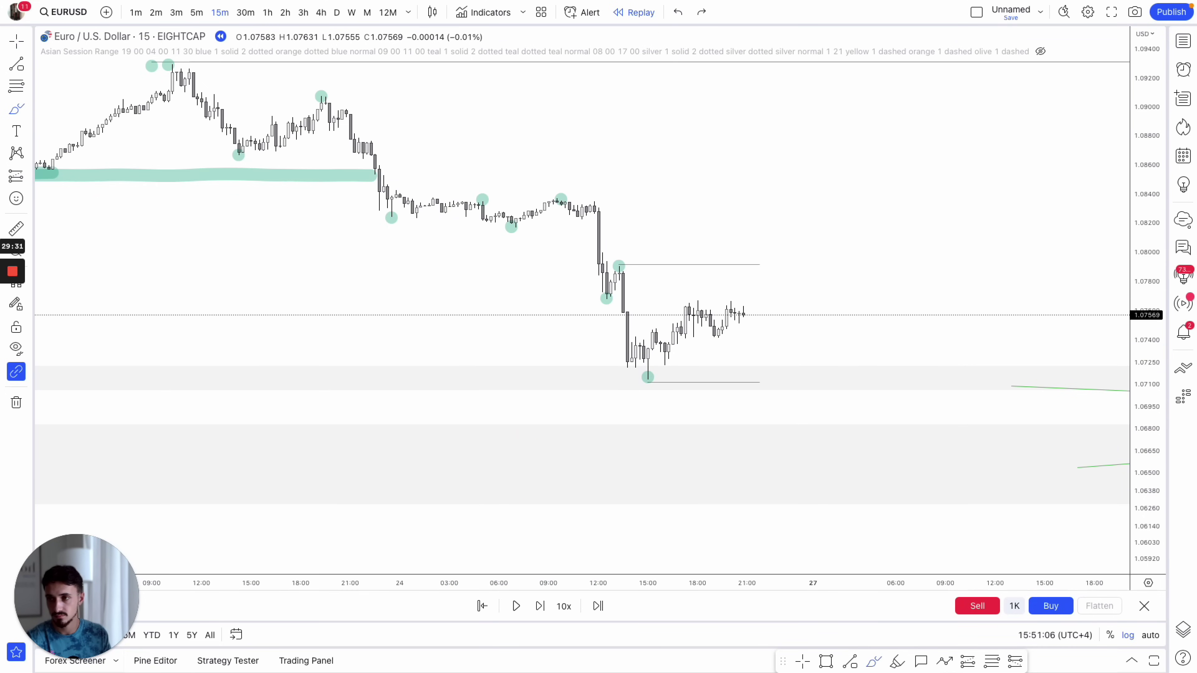
{"action": "left_click_drag", "start_coordinate": [367, 294], "coordinate": [309, 270]}
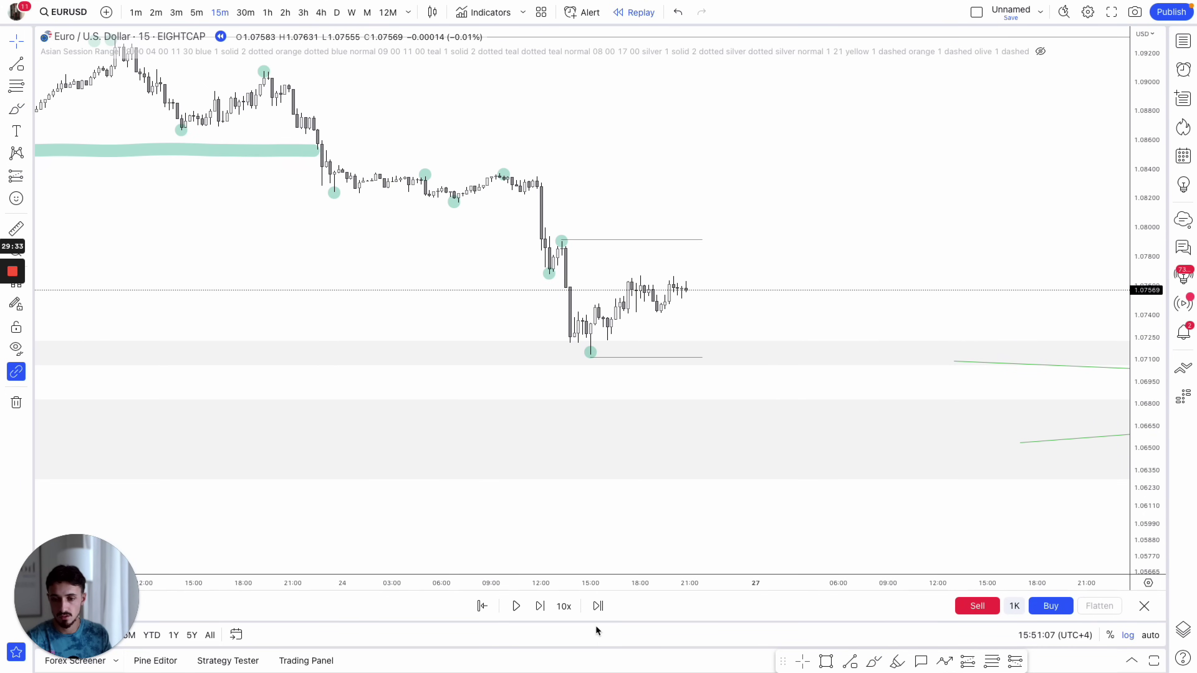
- Advance the replay candle by candle from late 24 March to about 04:15 on 27 March
{"action": "left_click", "coordinate": [540, 606]}
{"action": "left_click", "coordinate": [540, 607]}
{"action": "left_click", "coordinate": [540, 606]}
{"action": "left_click", "coordinate": [540, 607]}
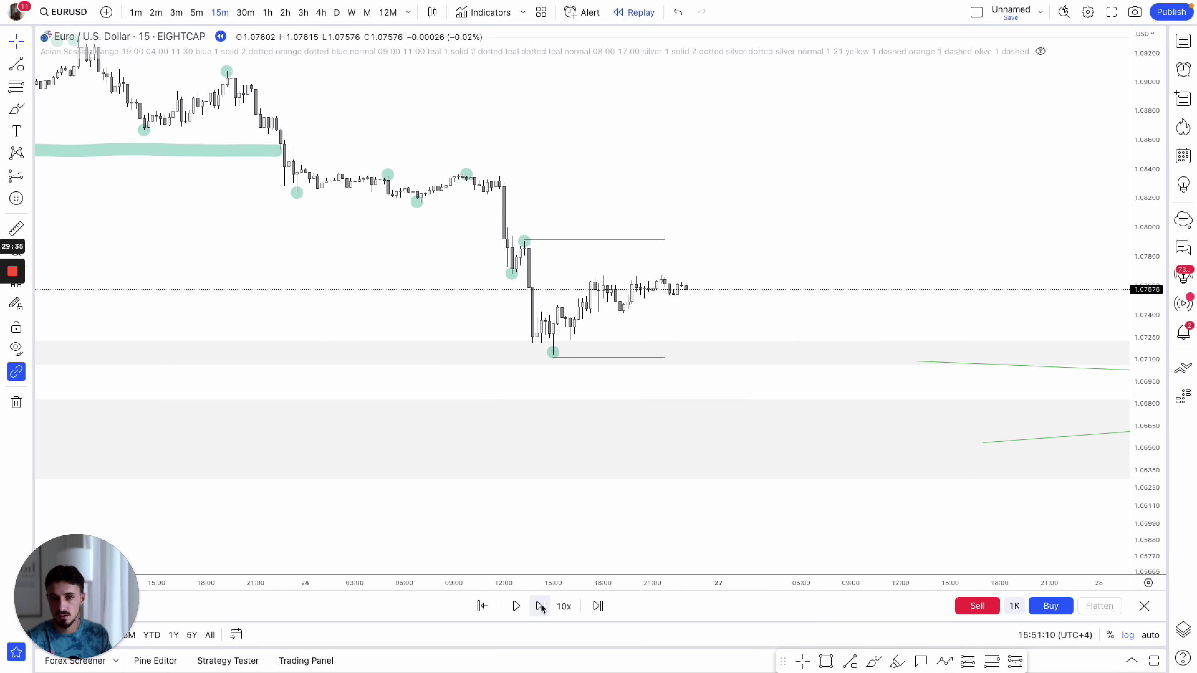
{"action": "left_click", "coordinate": [540, 607]}
{"action": "left_click", "coordinate": [540, 606]}
{"action": "left_click", "coordinate": [541, 606]}
{"action": "left_click", "coordinate": [540, 607]}
{"action": "left_click", "coordinate": [540, 606]}
{"action": "left_click", "coordinate": [540, 606]}
{"action": "left_click", "coordinate": [541, 606]}
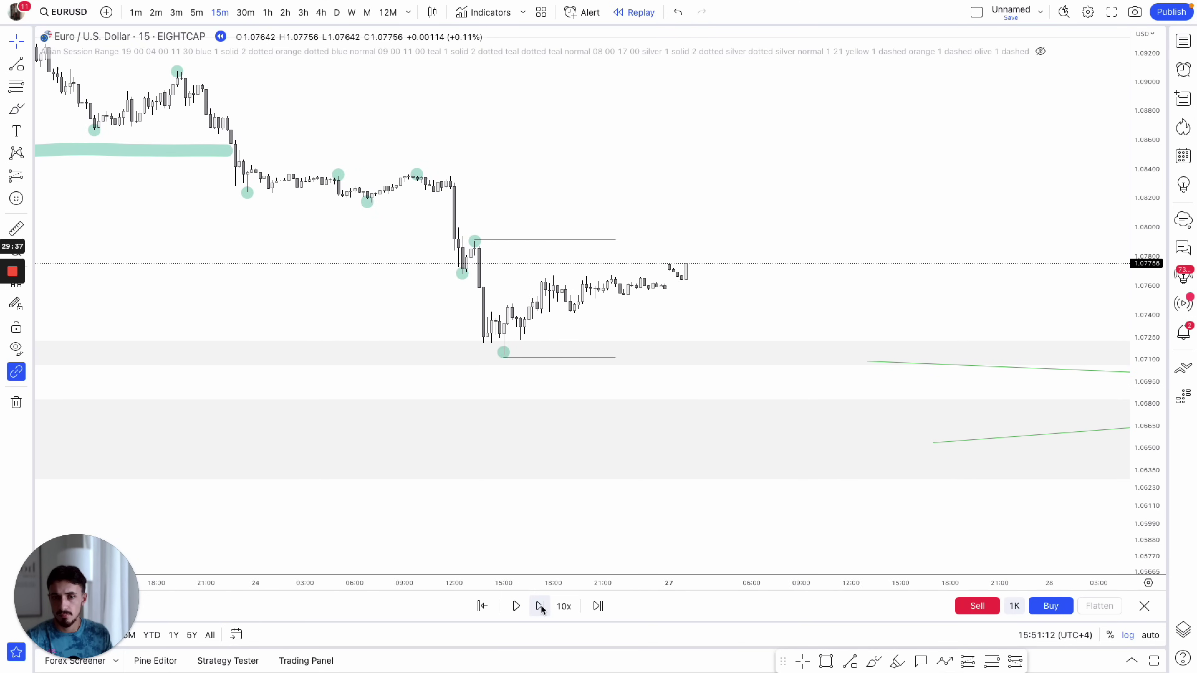
{"action": "left_click", "coordinate": [540, 606]}
{"action": "left_click", "coordinate": [541, 606]}
{"action": "left_click", "coordinate": [540, 606]}
{"action": "left_click", "coordinate": [540, 606]}
{"action": "left_click", "coordinate": [540, 606]}
{"action": "left_click", "coordinate": [540, 606]}
{"action": "left_click", "coordinate": [540, 606]}
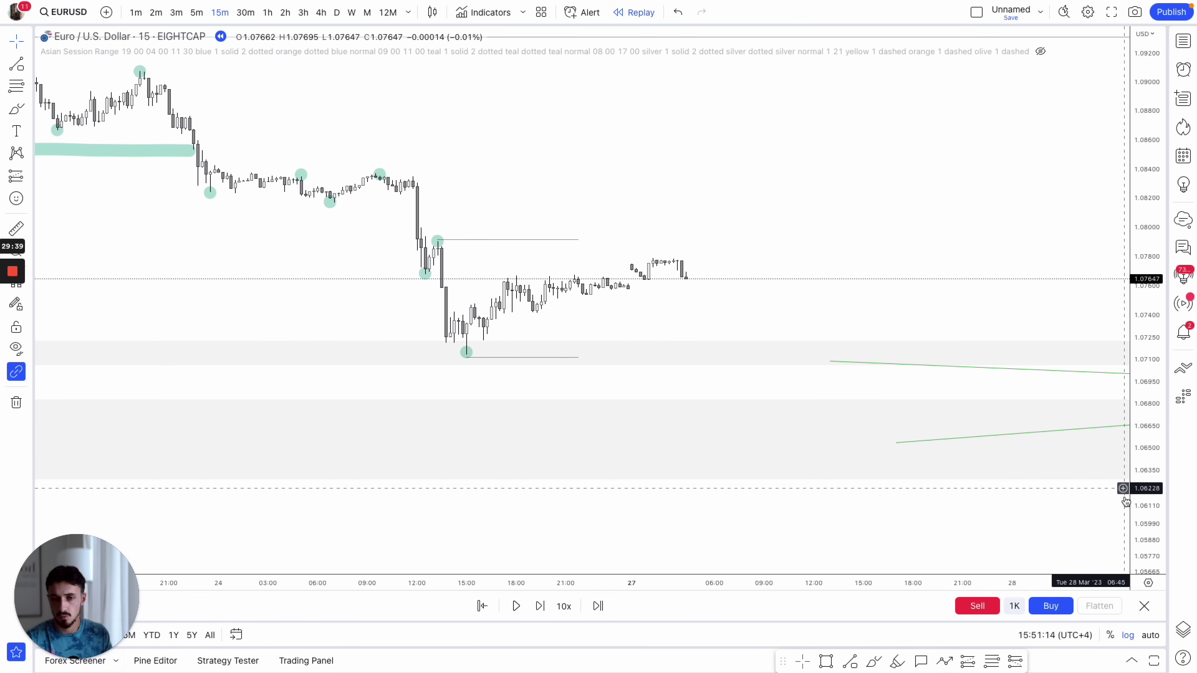
- Draw a rising trend line beneath the lows from about 1.0740 on 24 March to 1.0764 on 27 March, with the $$$ label template
{"action": "left_click_drag", "start_coordinate": [1125, 502], "coordinate": [989, 385]}
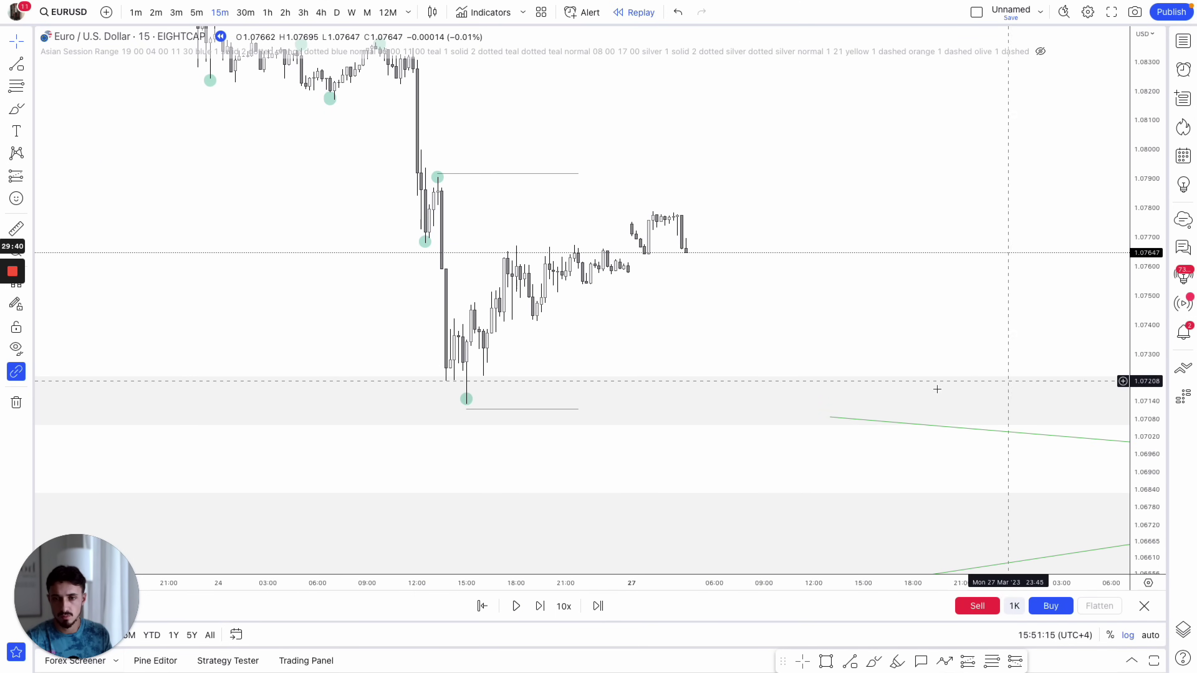
{"action": "left_click", "coordinate": [842, 662]}
{"action": "left_click", "coordinate": [471, 401]}
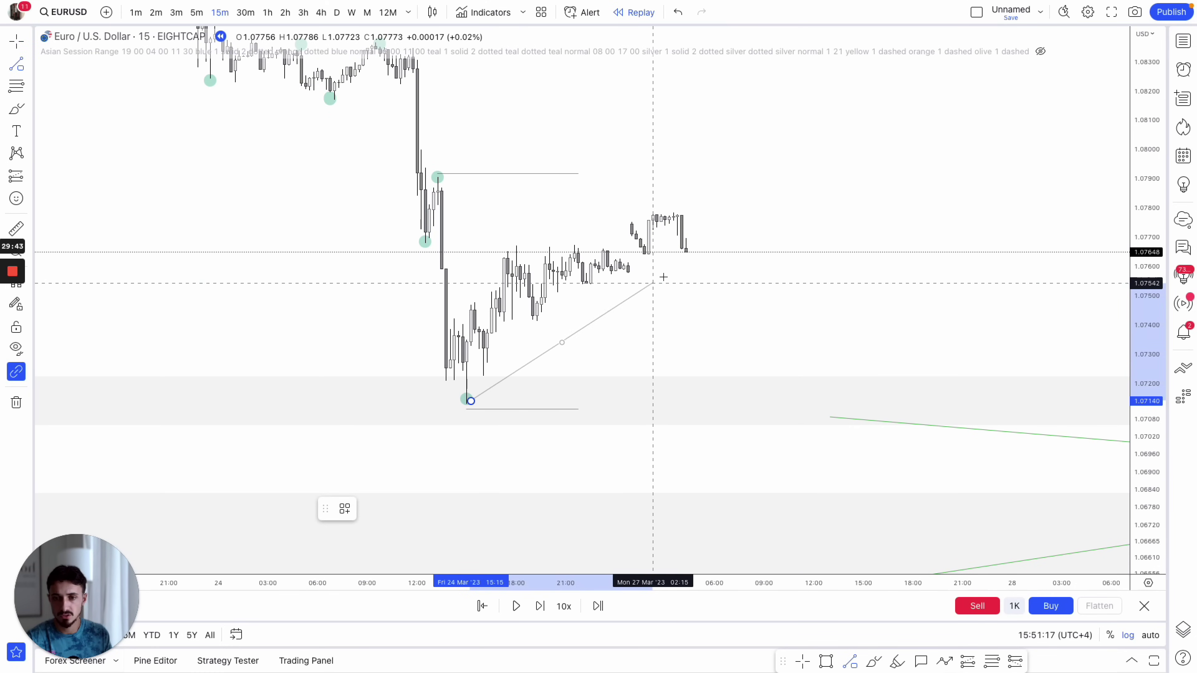
{"action": "left_click", "coordinate": [690, 252]}
{"action": "left_click_drag", "start_coordinate": [470, 401], "coordinate": [532, 326]}
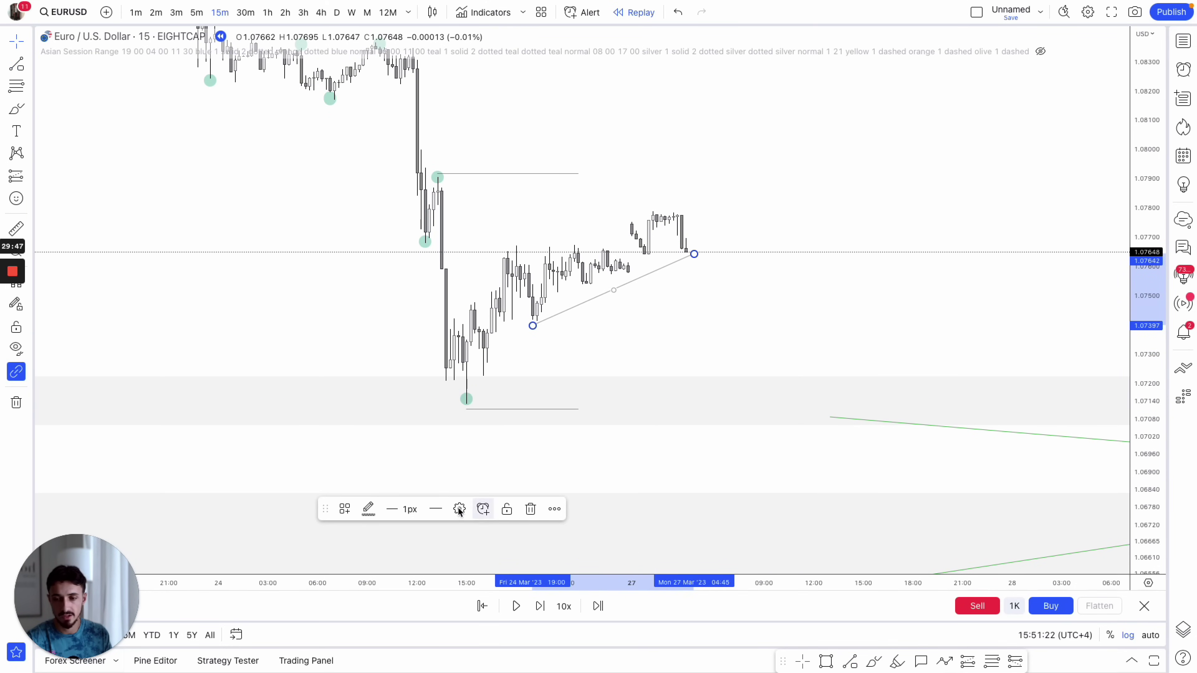
{"action": "left_click", "coordinate": [346, 509]}
{"action": "left_click", "coordinate": [388, 617]}
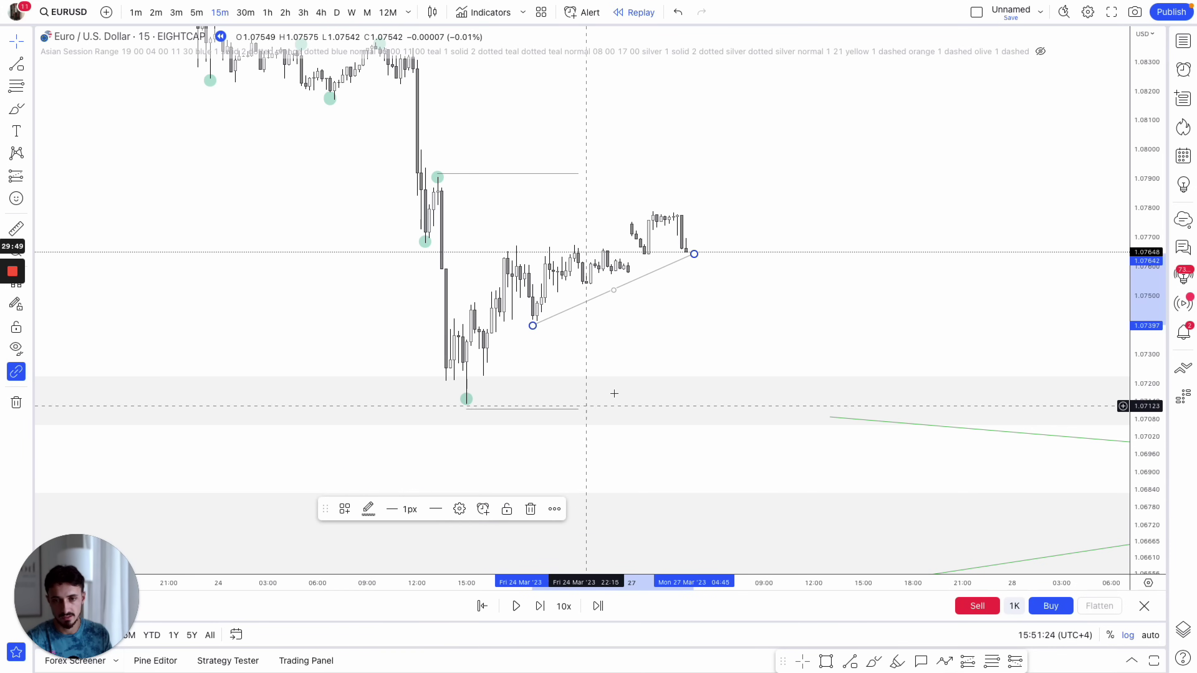
{"action": "left_click", "coordinate": [719, 328]}
{"action": "scroll", "coordinate": [748, 499], "scroll_direction": "right", "scroll_amount": 2}
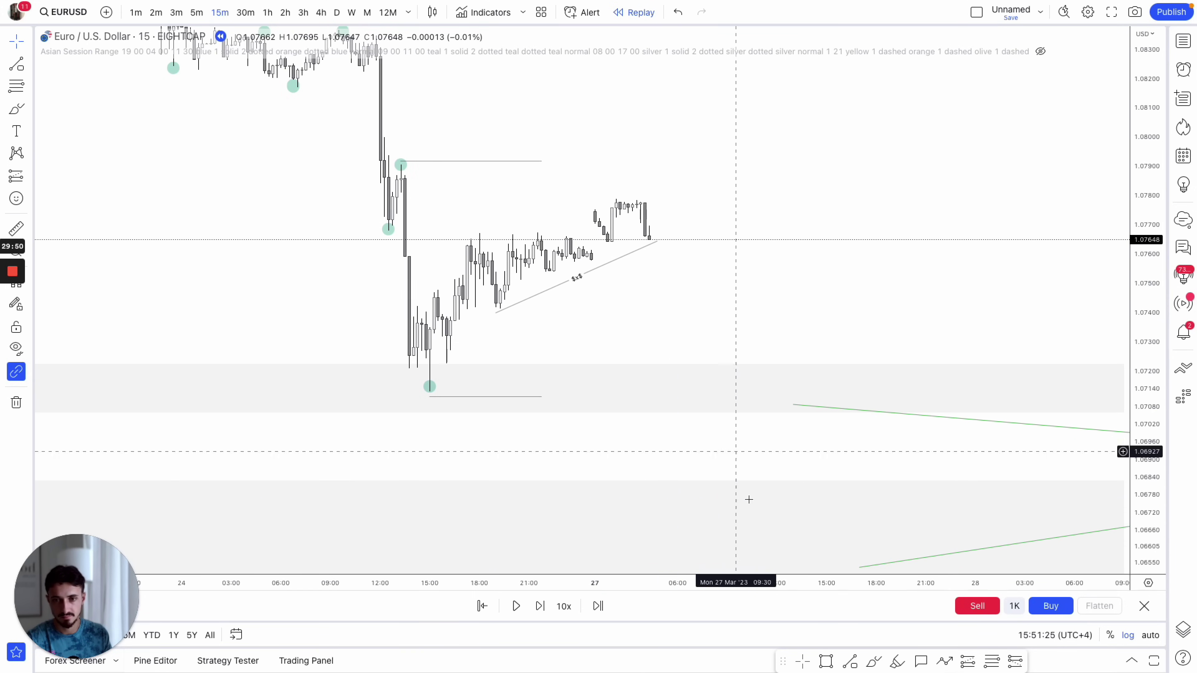
- Advance the replay candle by candle to about 14:00 on 27 March
{"action": "left_click", "coordinate": [547, 608]}
{"action": "left_click", "coordinate": [548, 608]}
{"action": "left_click", "coordinate": [547, 608]}
{"action": "left_click", "coordinate": [547, 608]}
{"action": "left_click", "coordinate": [547, 608]}
{"action": "left_click", "coordinate": [547, 608]}
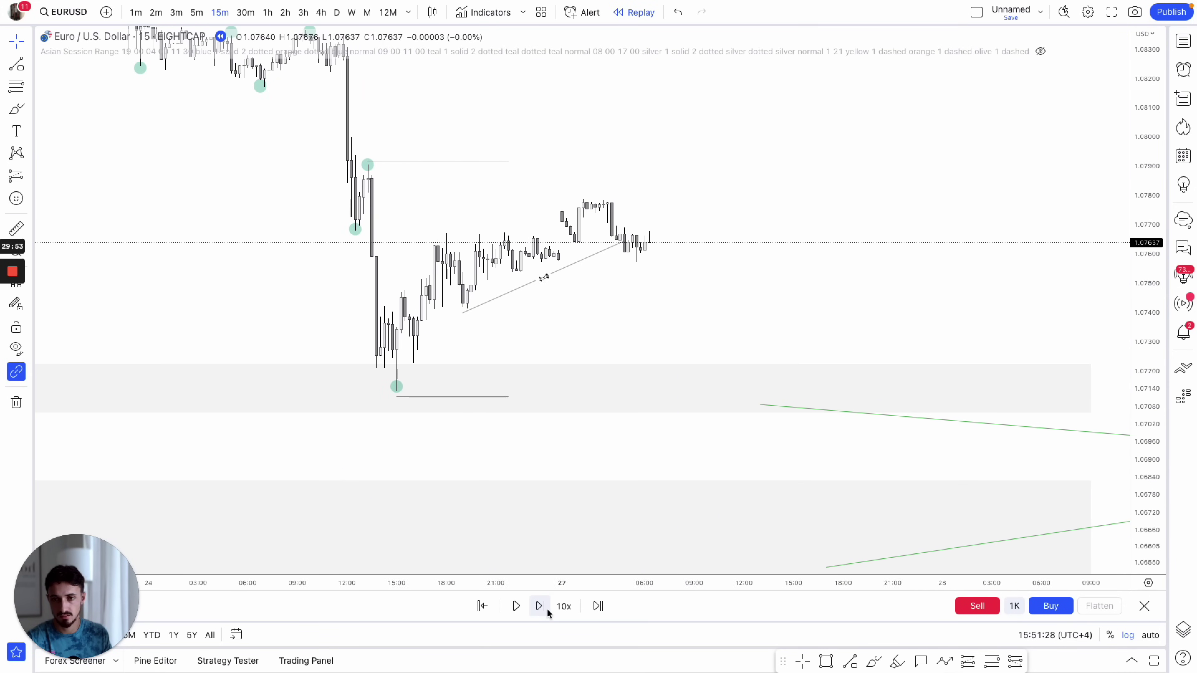
{"action": "left_click", "coordinate": [548, 608]}
{"action": "left_click", "coordinate": [547, 608]}
{"action": "left_click", "coordinate": [547, 608]}
{"action": "left_click", "coordinate": [547, 608]}
{"action": "left_click", "coordinate": [547, 608]}
{"action": "left_click", "coordinate": [547, 608]}
{"action": "left_click", "coordinate": [547, 608]}
{"action": "left_click", "coordinate": [547, 609]}
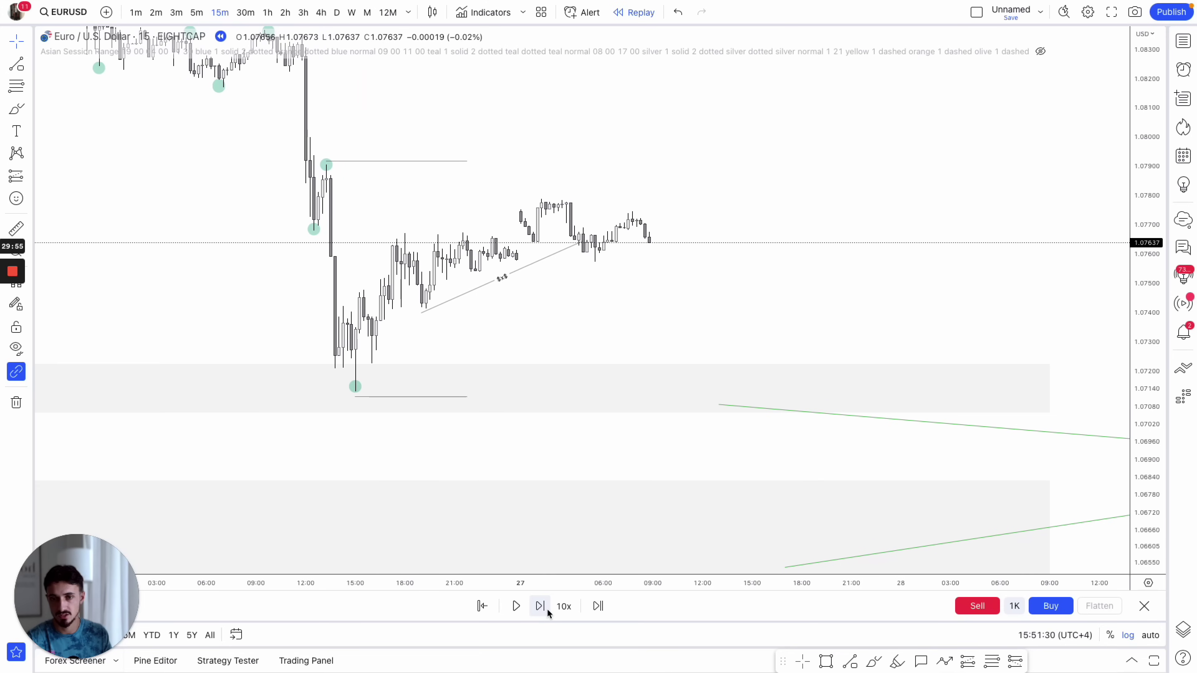
{"action": "left_click", "coordinate": [540, 607]}
{"action": "left_click", "coordinate": [540, 606]}
{"action": "left_click", "coordinate": [540, 606]}
{"action": "left_click", "coordinate": [540, 606]}
{"action": "left_click", "coordinate": [540, 606]}
{"action": "left_click", "coordinate": [540, 607]}
{"action": "left_click", "coordinate": [540, 606]}
{"action": "left_click", "coordinate": [541, 606]}
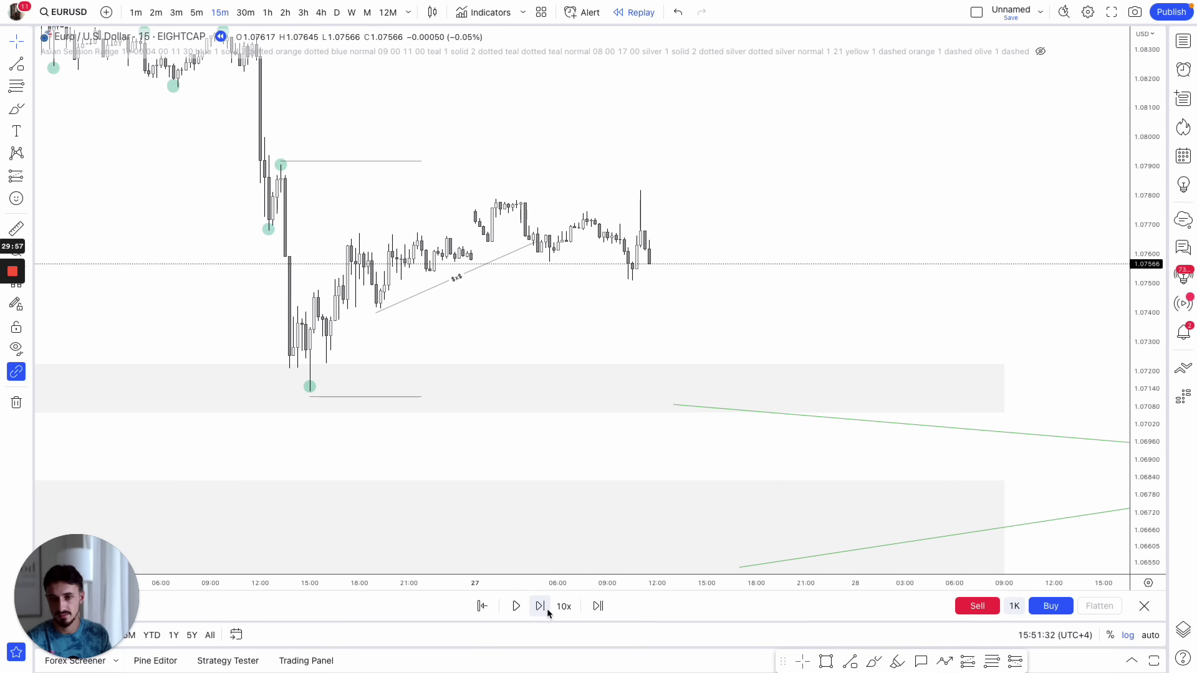
{"action": "left_click", "coordinate": [541, 607]}
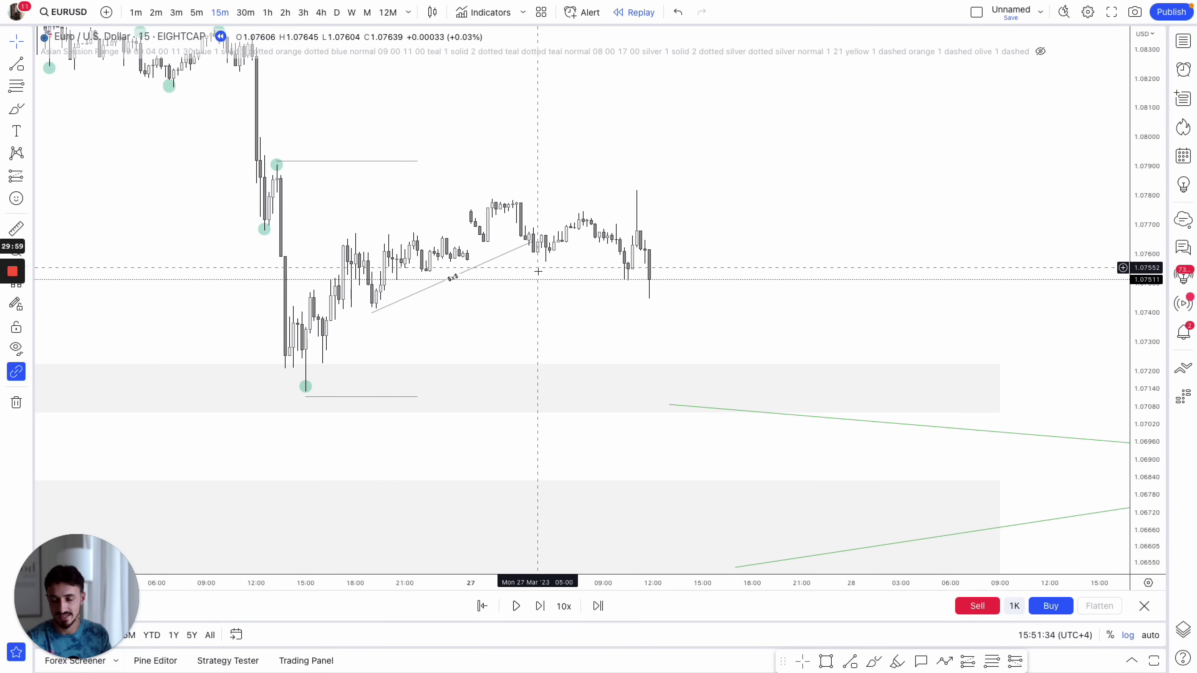
{"action": "left_click", "coordinate": [540, 606]}
{"action": "left_click", "coordinate": [540, 606]}
{"action": "left_click", "coordinate": [540, 606]}
{"action": "left_click", "coordinate": [540, 606]}
{"action": "left_click", "coordinate": [540, 606]}
{"action": "left_click", "coordinate": [540, 606]}
{"action": "left_click", "coordinate": [540, 606]}
{"action": "left_click", "coordinate": [541, 607]}
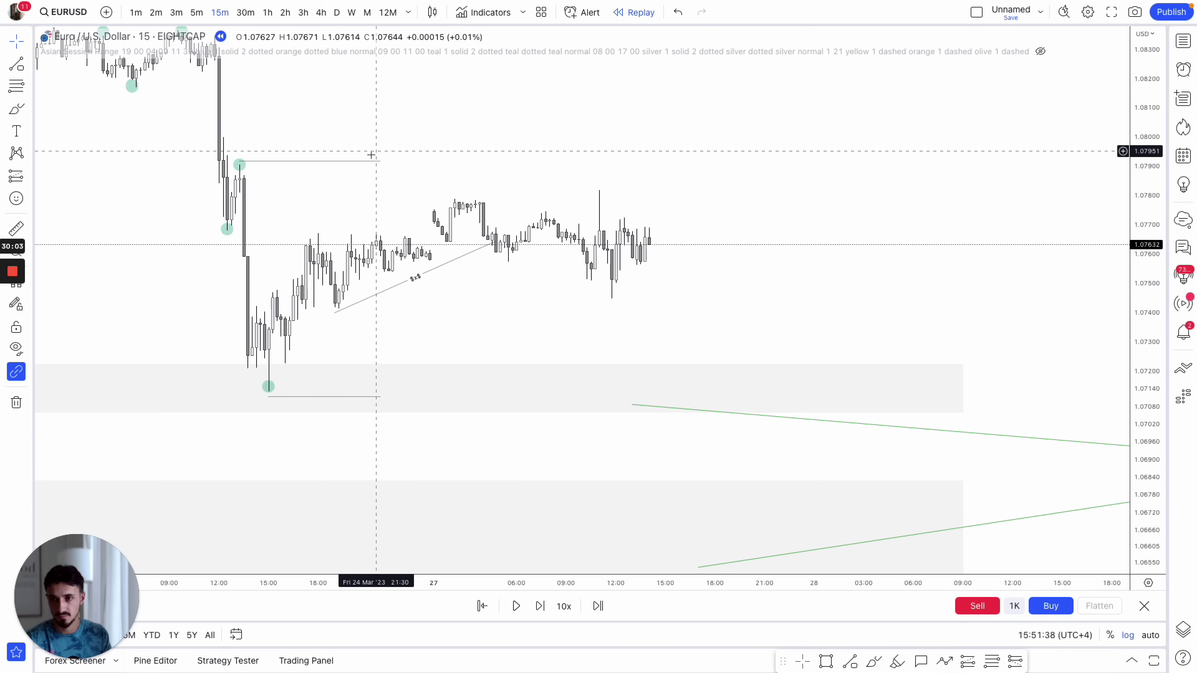
- Extend the horizontal line from the last 24 March lower high to current price, and advance the replay until price breaks above it
{"action": "left_click_drag", "start_coordinate": [373, 161], "coordinate": [662, 173]}
{"action": "left_click", "coordinate": [369, 166]}
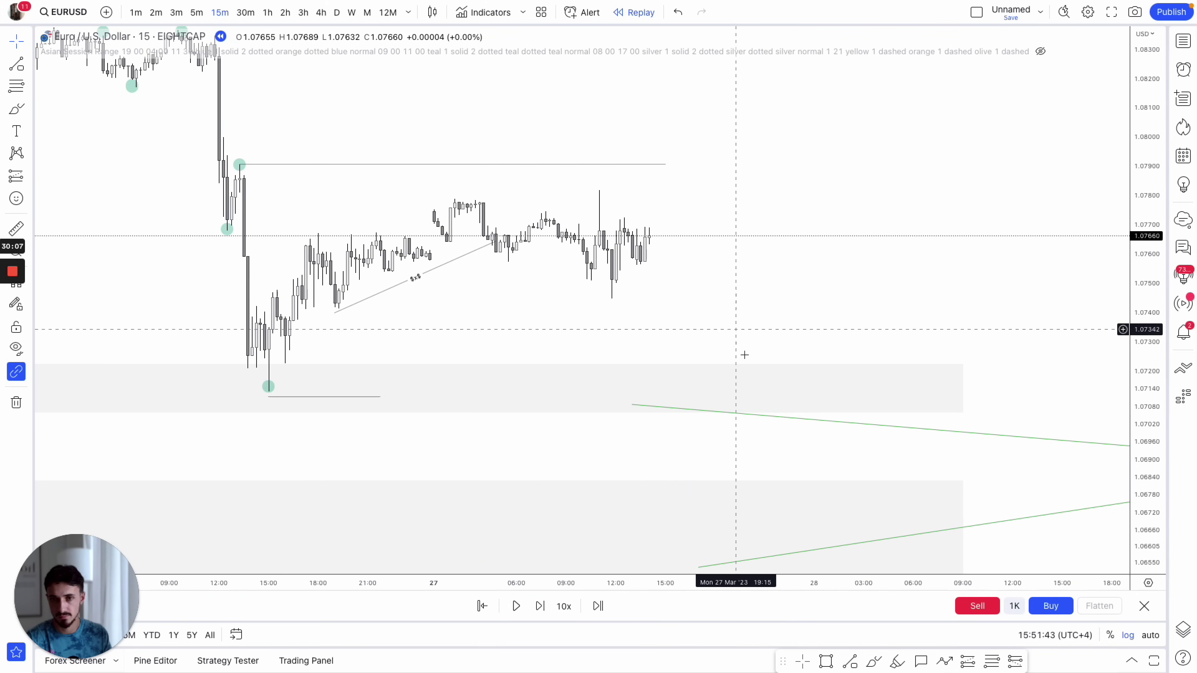
{"action": "left_click", "coordinate": [540, 606]}
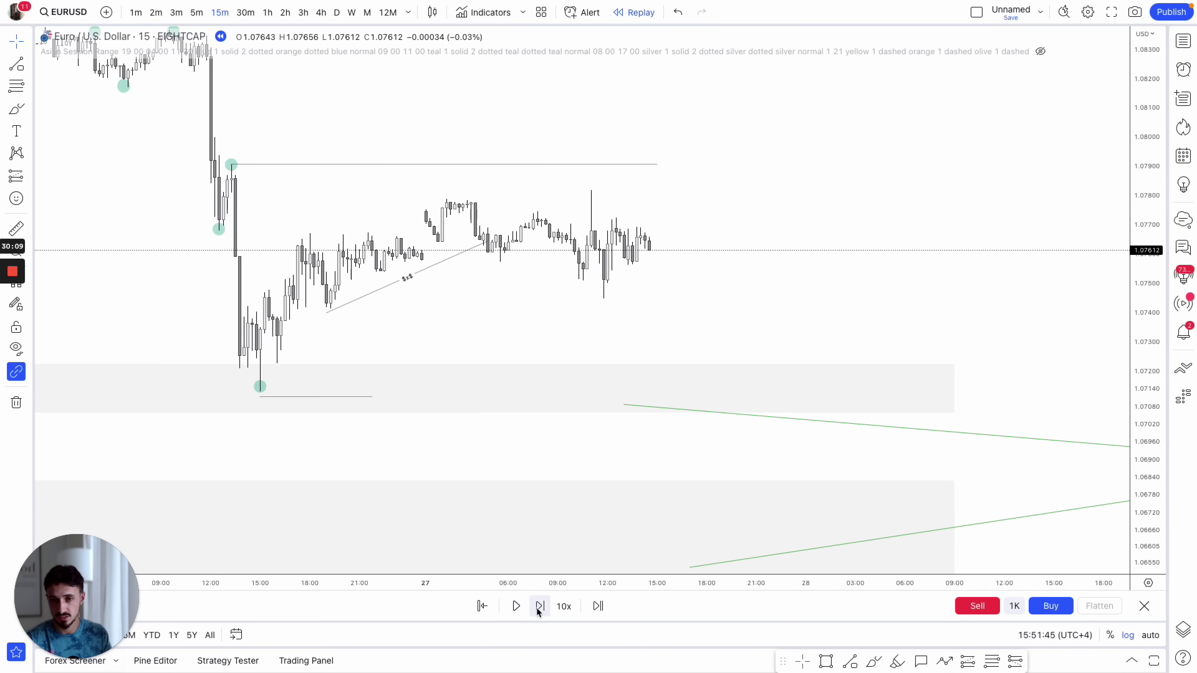
{"action": "left_click", "coordinate": [540, 606]}
{"action": "left_click", "coordinate": [540, 606]}
{"action": "left_click", "coordinate": [540, 606]}
{"action": "left_click", "coordinate": [540, 606]}
{"action": "left_click", "coordinate": [539, 606]}
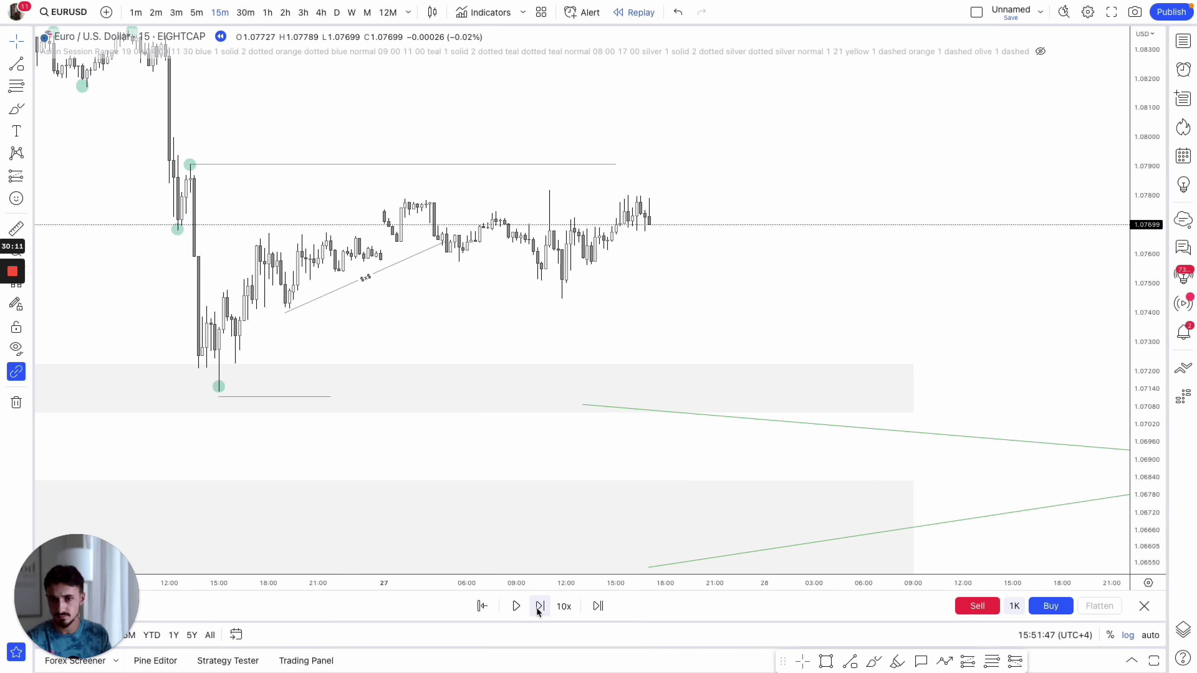
{"action": "left_click", "coordinate": [540, 606]}
{"action": "left_click", "coordinate": [539, 607]}
{"action": "left_click", "coordinate": [539, 606]}
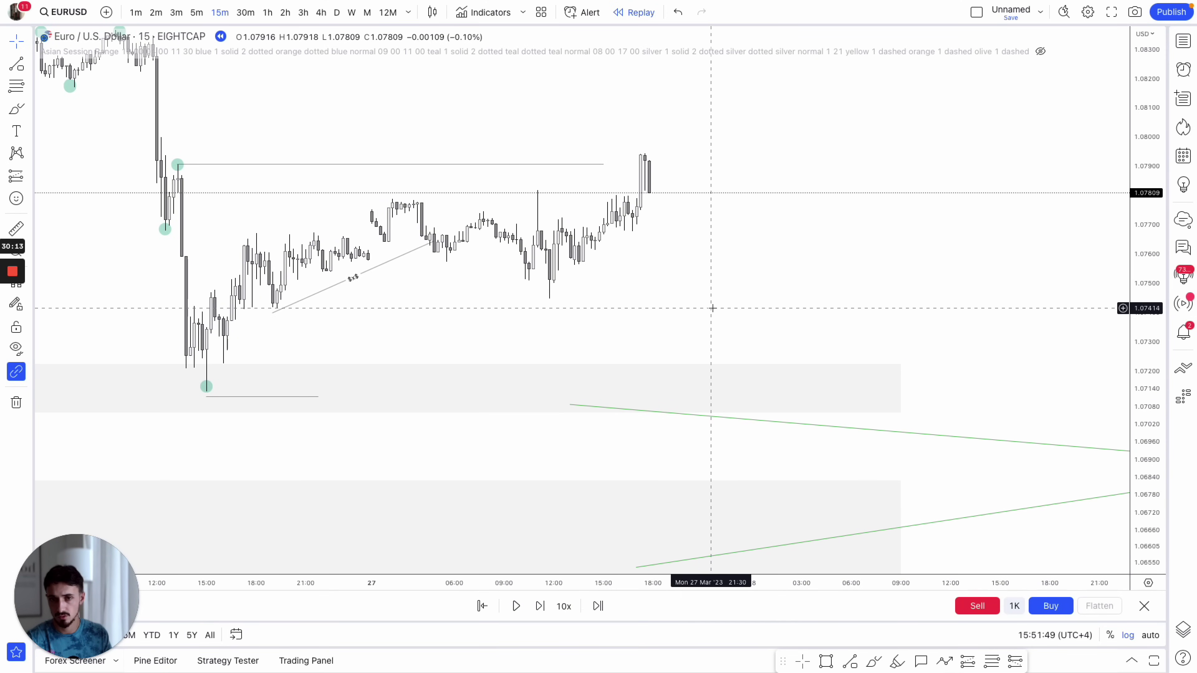
{"action": "key", "text": "shift+Right"}
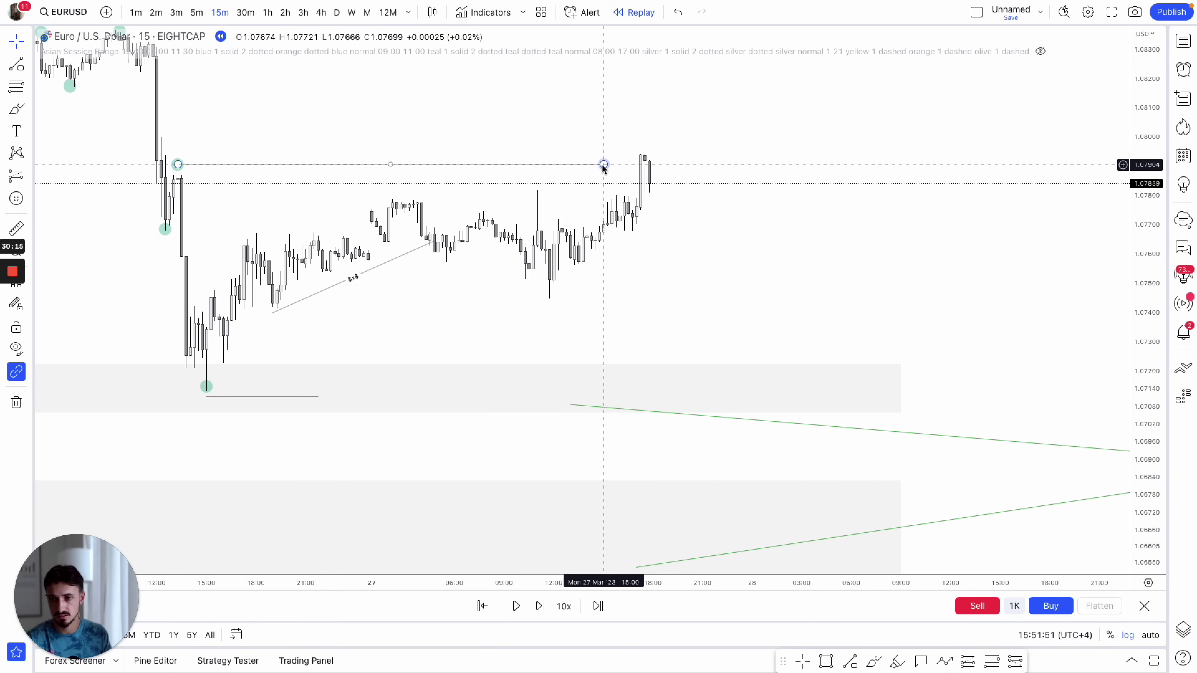
- End the lower-high line at the 17:15 breakout candle on 27 March and apply the CHoCH label template to it
{"action": "left_click_drag", "start_coordinate": [604, 166], "coordinate": [638, 166]}
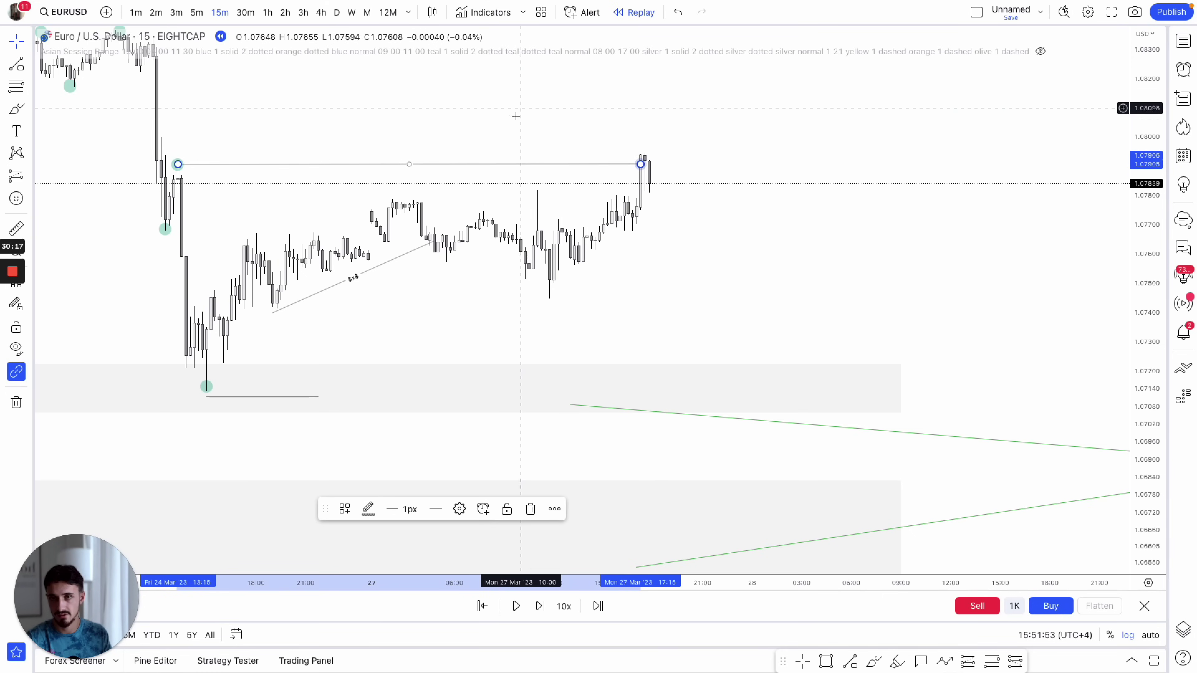
{"action": "left_click", "coordinate": [349, 509]}
{"action": "left_click", "coordinate": [356, 561]}
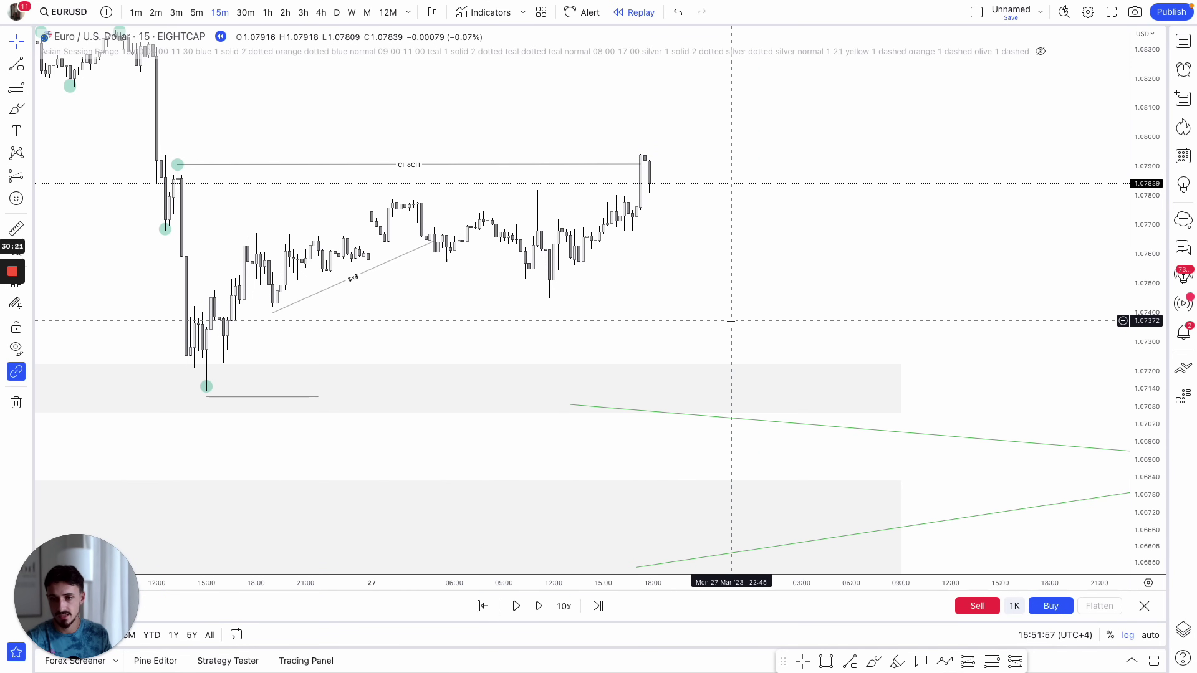
- Mark the demand zone at the origin of the breakout with a rectangle from about 1.07676 to 1.07791, extended past the latest candle
{"action": "left_click_drag", "start_coordinate": [1145, 480], "coordinate": [764, 331]}
{"action": "left_click_drag", "start_coordinate": [702, 582], "coordinate": [580, 557]}
{"action": "scroll", "coordinate": [632, 429], "scroll_direction": "left", "scroll_amount": 5}
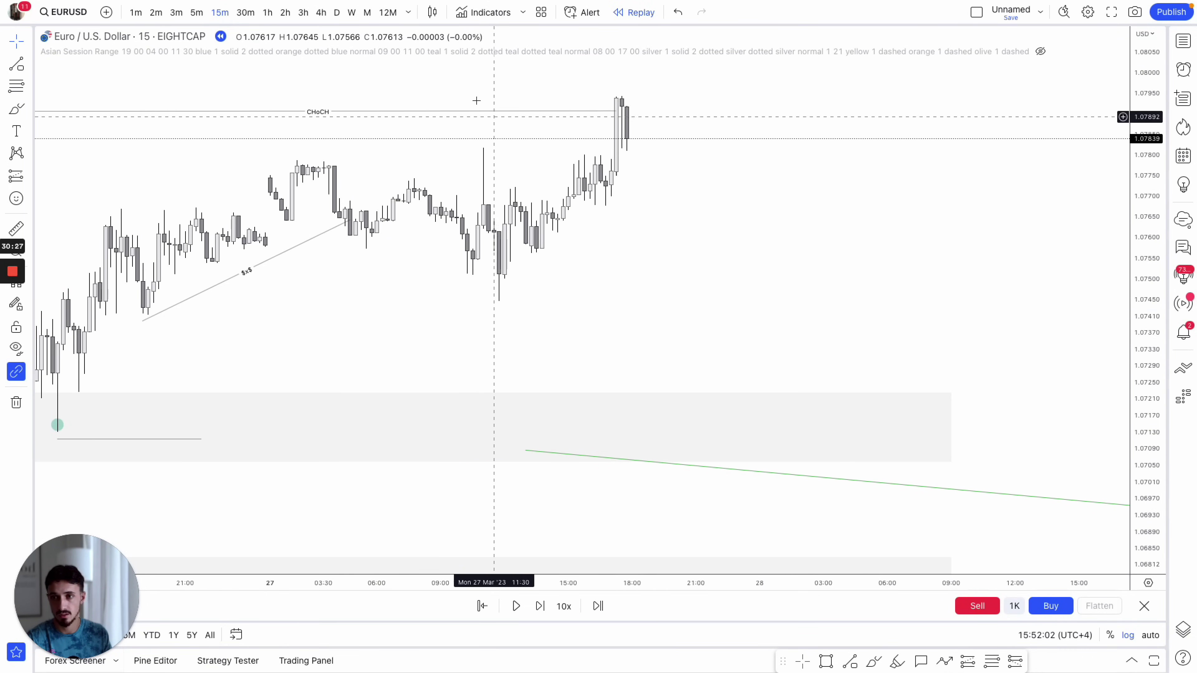
{"action": "left_click", "coordinate": [825, 662]}
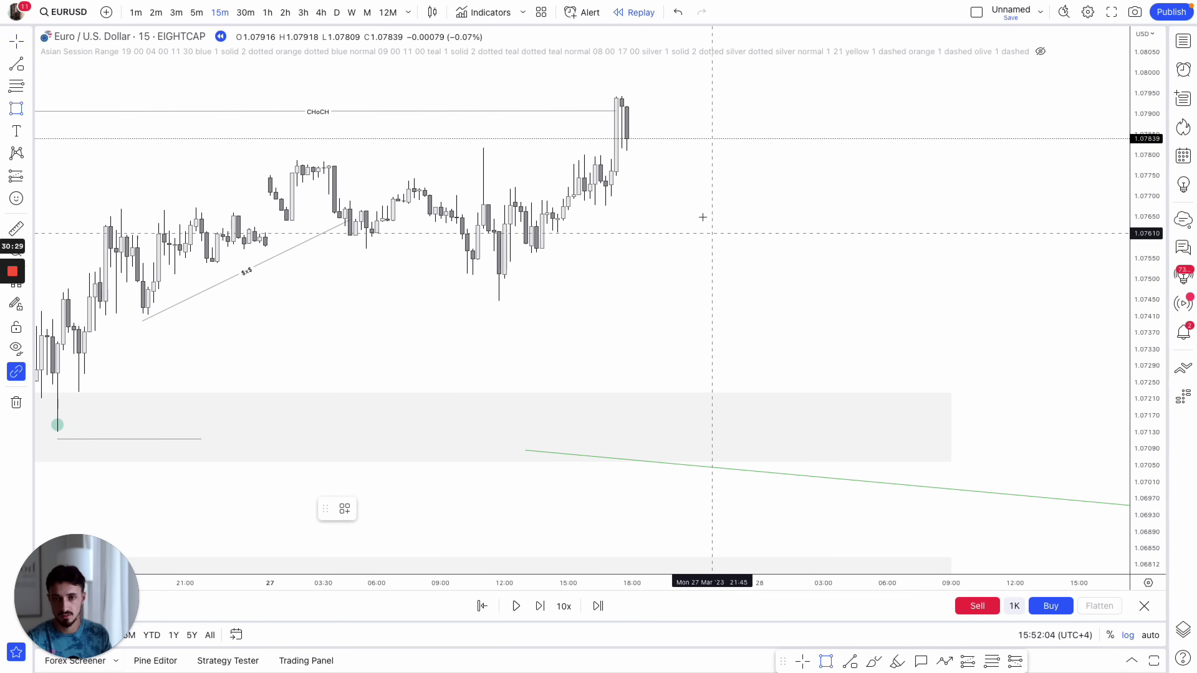
{"action": "left_click_drag", "start_coordinate": [606, 206], "coordinate": [659, 164]}
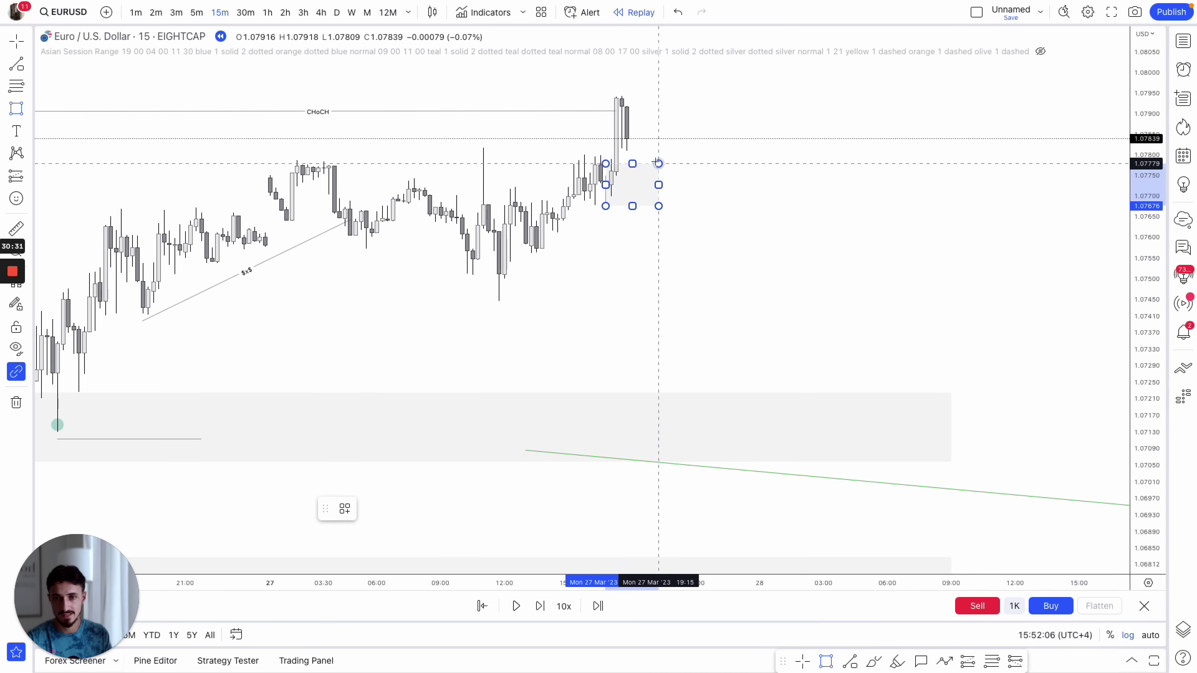
{"action": "left_click", "coordinate": [653, 158]}
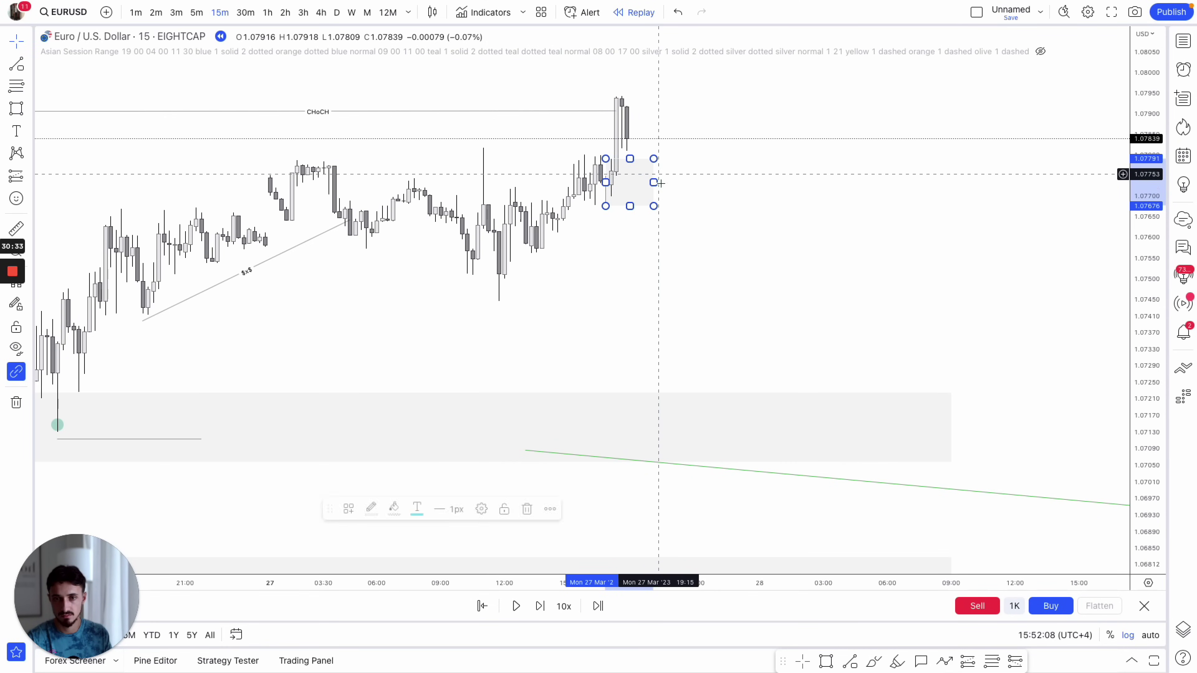
{"action": "left_click_drag", "start_coordinate": [654, 183], "coordinate": [727, 183]}
{"action": "left_click", "coordinate": [812, 219]}
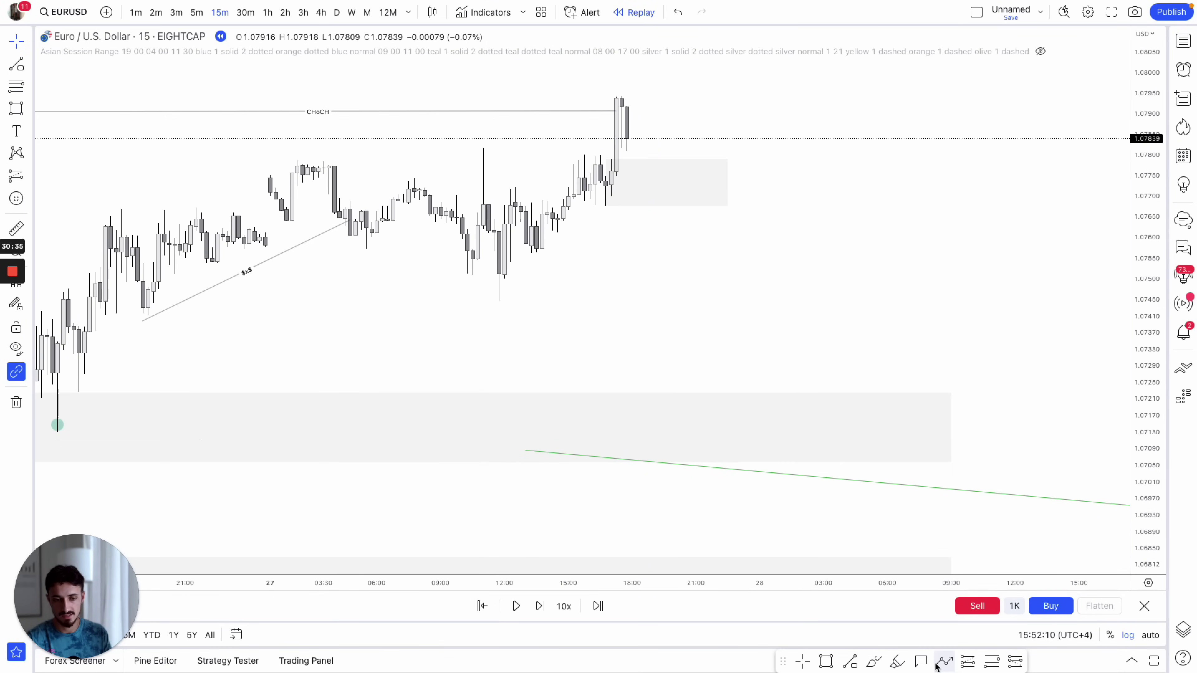
- Place a long position with entry at the new demand zone's upper edge, about 1.07791, and stop at its lower edge, about 1.07675
{"action": "left_click", "coordinate": [969, 662]}
{"action": "left_click", "coordinate": [648, 159]}
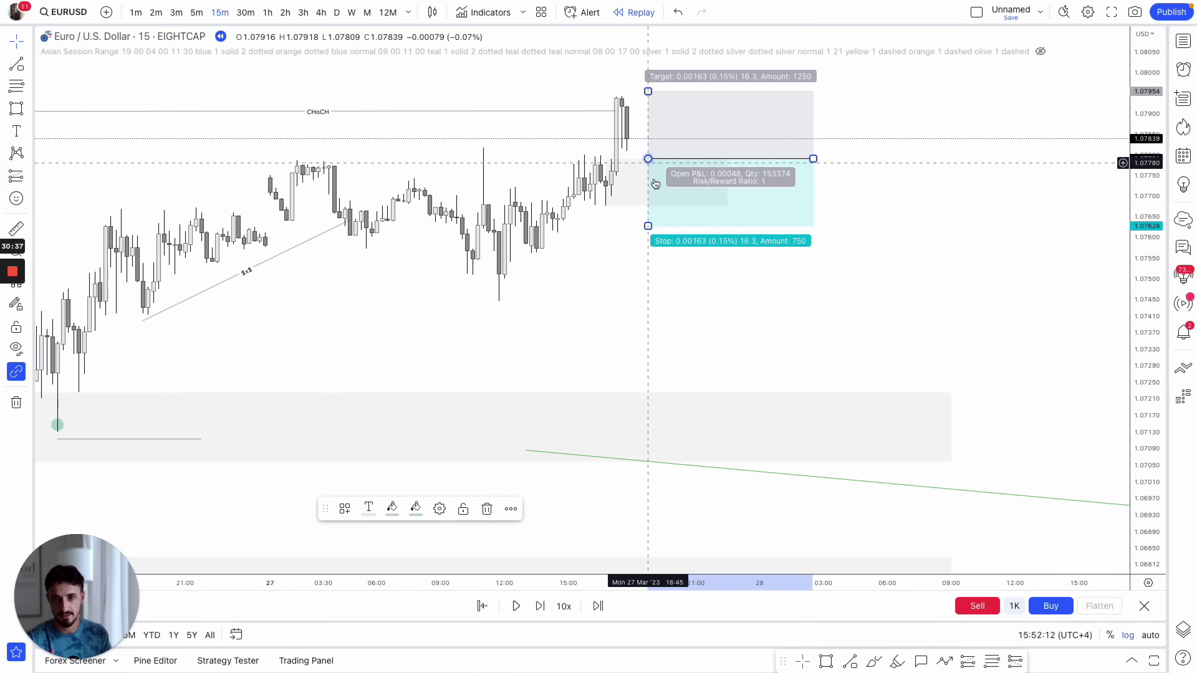
{"action": "left_click_drag", "start_coordinate": [649, 227], "coordinate": [646, 209]}
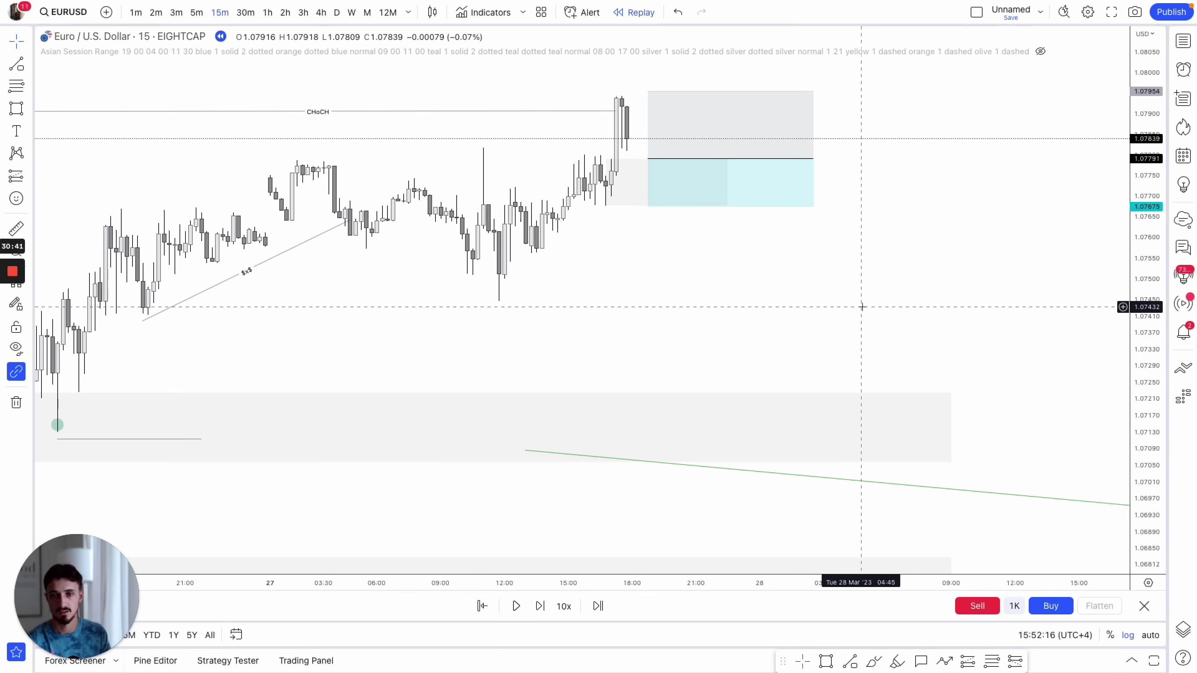
- Widen the long position box forward in time to about midday on 28 March
{"action": "left_click_drag", "start_coordinate": [820, 583], "coordinate": [967, 583]}
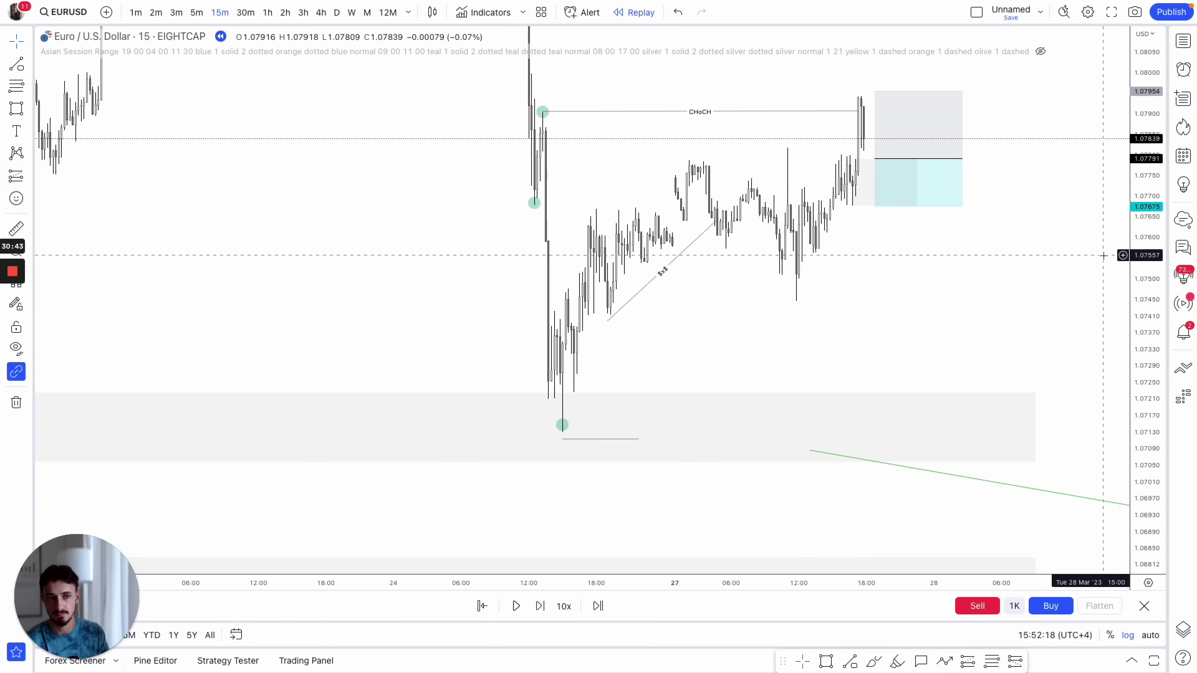
{"action": "left_click_drag", "start_coordinate": [1133, 220], "coordinate": [1133, 250]}
{"action": "left_click_drag", "start_coordinate": [1069, 229], "coordinate": [1027, 285]}
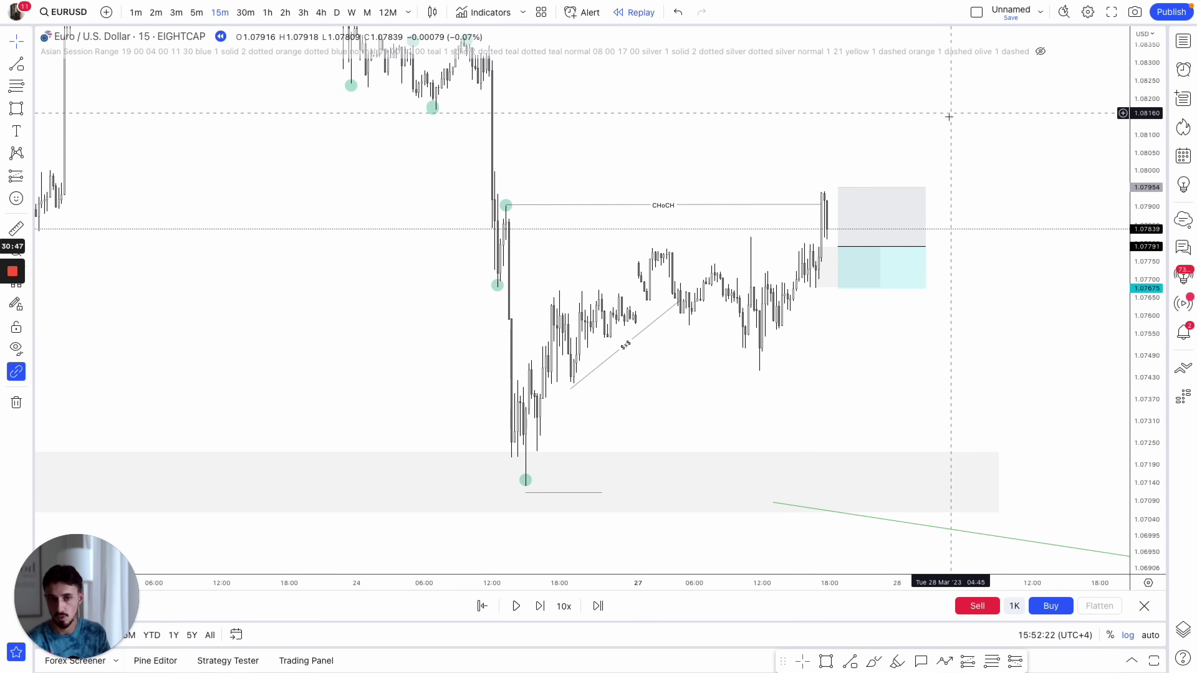
{"action": "left_click_drag", "start_coordinate": [946, 115], "coordinate": [890, 192]}
{"action": "left_click_drag", "start_coordinate": [828, 581], "coordinate": [1065, 441]}
{"action": "left_click_drag", "start_coordinate": [1133, 336], "coordinate": [1133, 372]}
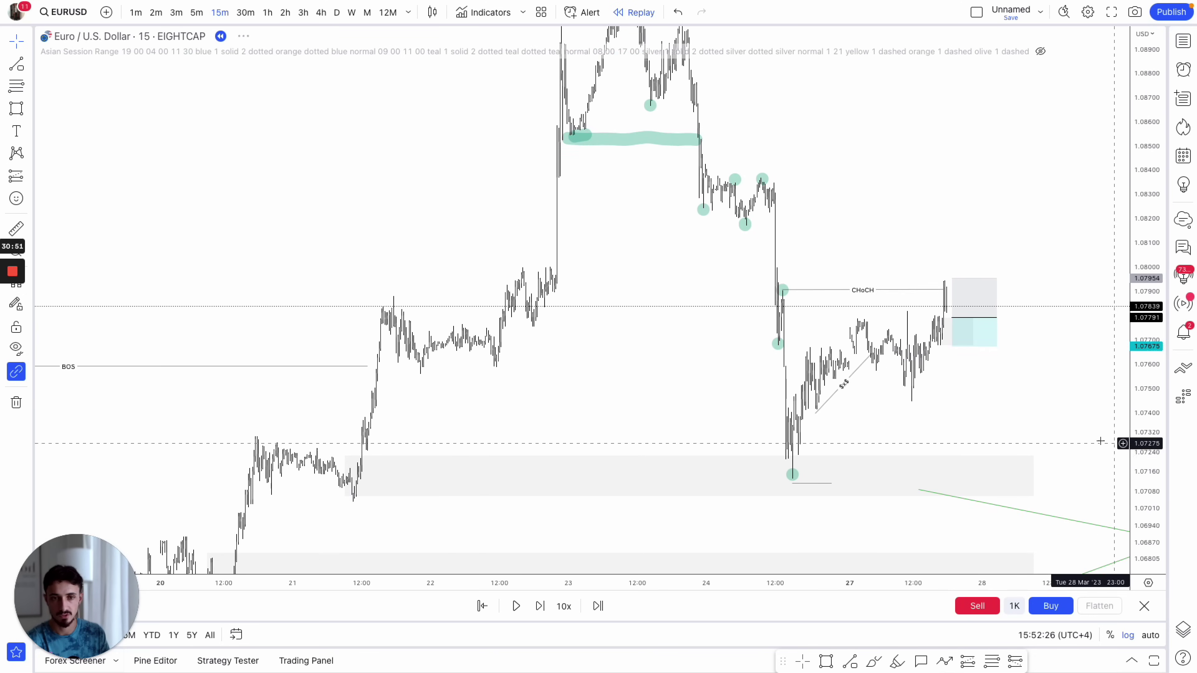
{"action": "left_click_drag", "start_coordinate": [1031, 427], "coordinate": [907, 491]}
{"action": "left_click_drag", "start_coordinate": [875, 390], "coordinate": [933, 391]}
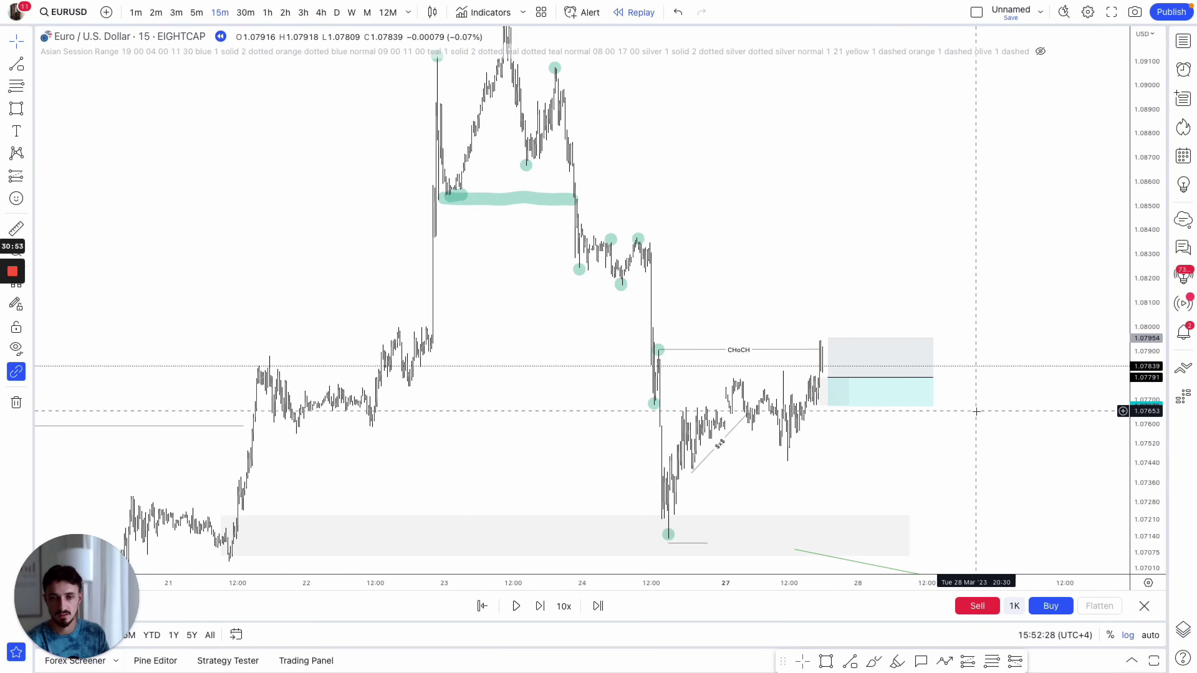
- Examine the long setup against the wider 15-minute structure and the larger demand zones
{"action": "left_click_drag", "start_coordinate": [905, 583], "coordinate": [735, 532]}
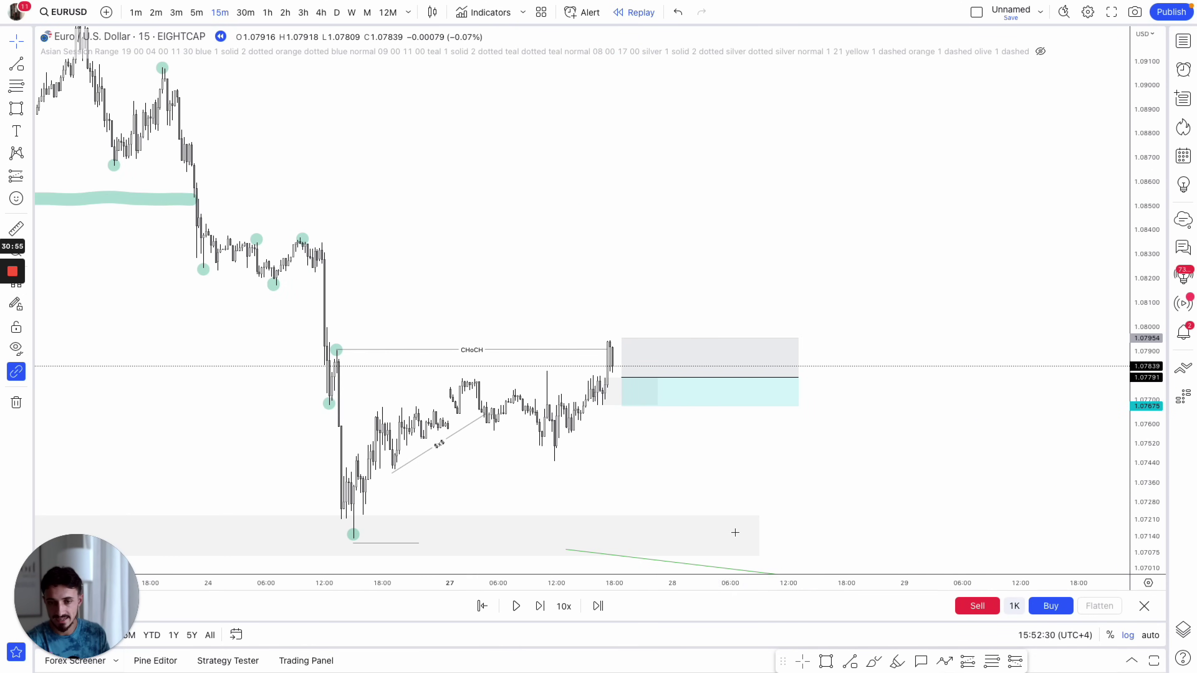
{"action": "left_click_drag", "start_coordinate": [730, 425], "coordinate": [731, 407]}
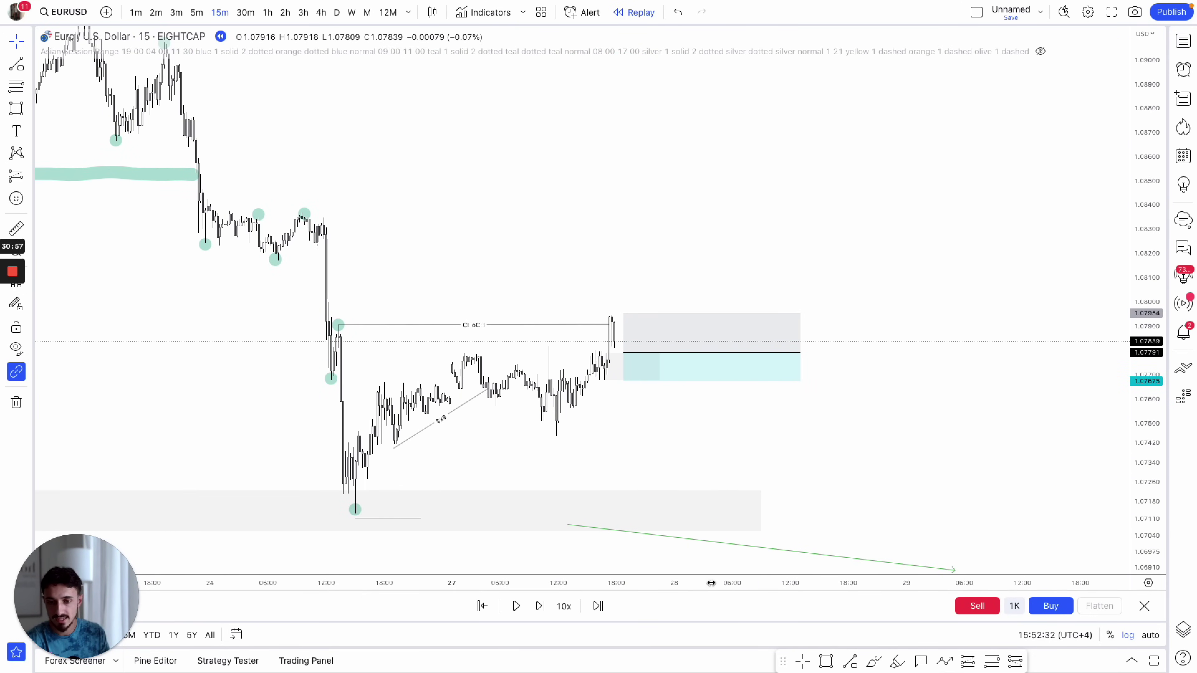
{"action": "left_click_drag", "start_coordinate": [710, 583], "coordinate": [957, 583]}
{"action": "scroll", "coordinate": [1079, 468], "scroll_direction": "down", "scroll_amount": 5}
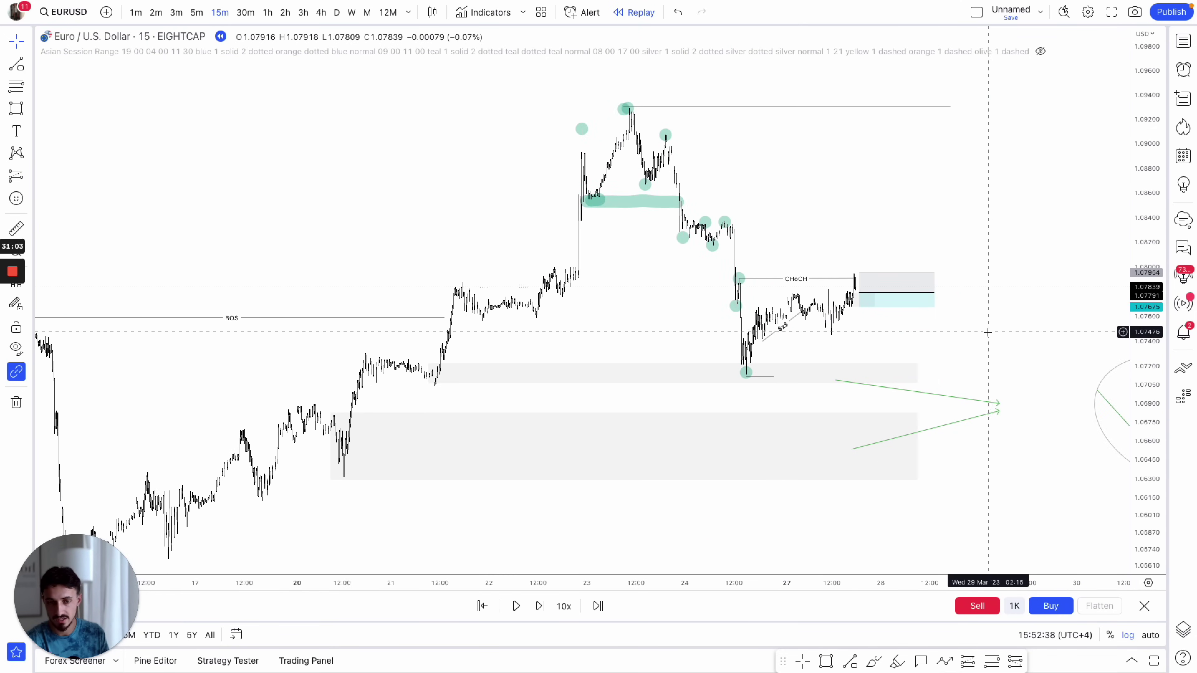
{"action": "left_click_drag", "start_coordinate": [940, 354], "coordinate": [889, 356]}
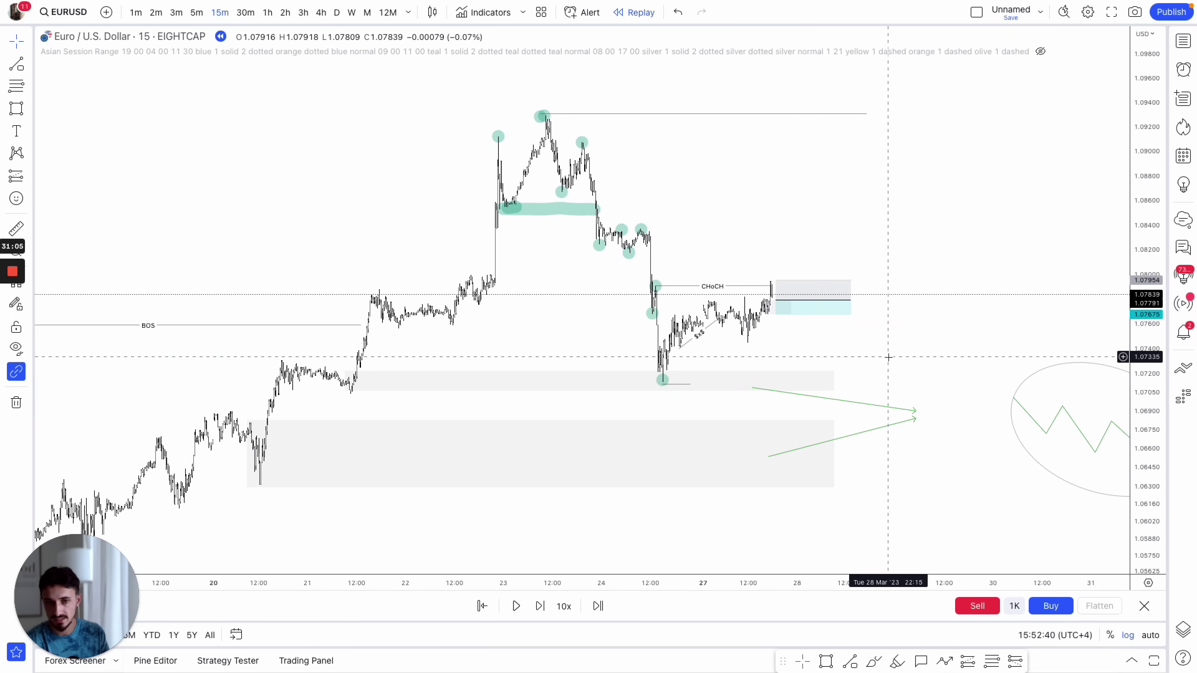
- Raise the long position's target to the swing high at 1.09297 and extend the box forward to early 29 March
{"action": "left_click_drag", "start_coordinate": [777, 267], "coordinate": [775, 113]}
{"action": "left_click_drag", "start_coordinate": [878, 253], "coordinate": [877, 270]}
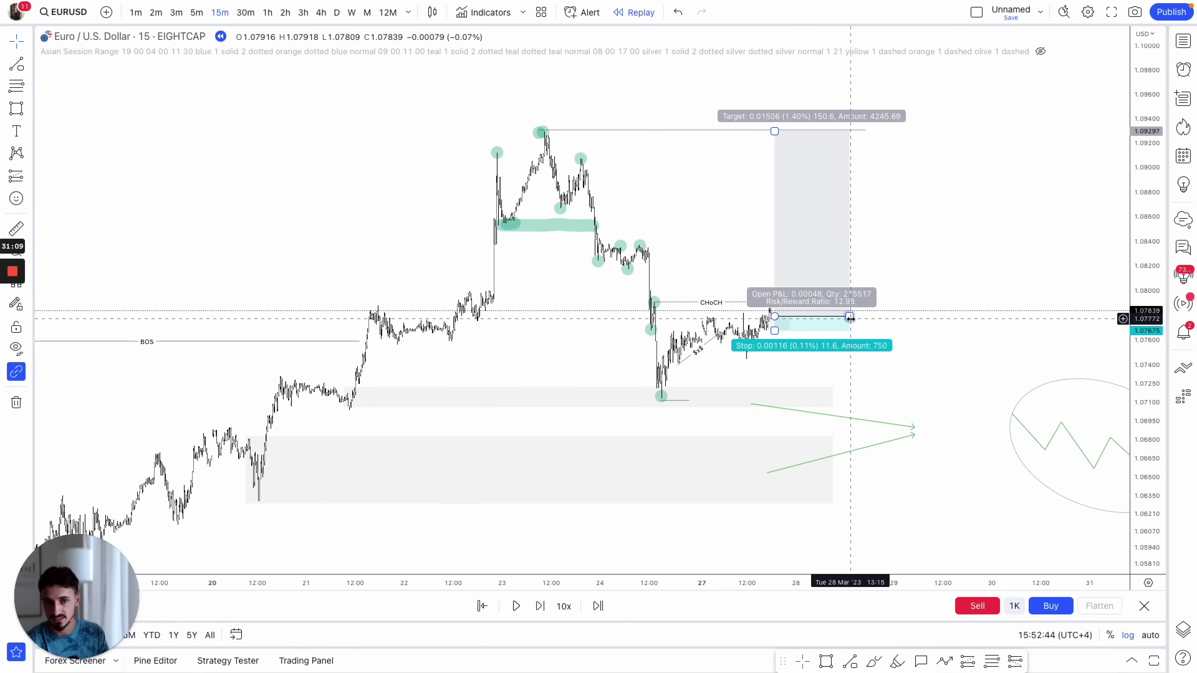
{"action": "left_click_drag", "start_coordinate": [851, 317], "coordinate": [948, 293]}
{"action": "scroll", "coordinate": [948, 292], "scroll_direction": "left", "scroll_amount": 3}
{"action": "scroll", "coordinate": [615, 424], "scroll_direction": "up", "scroll_amount": 5}
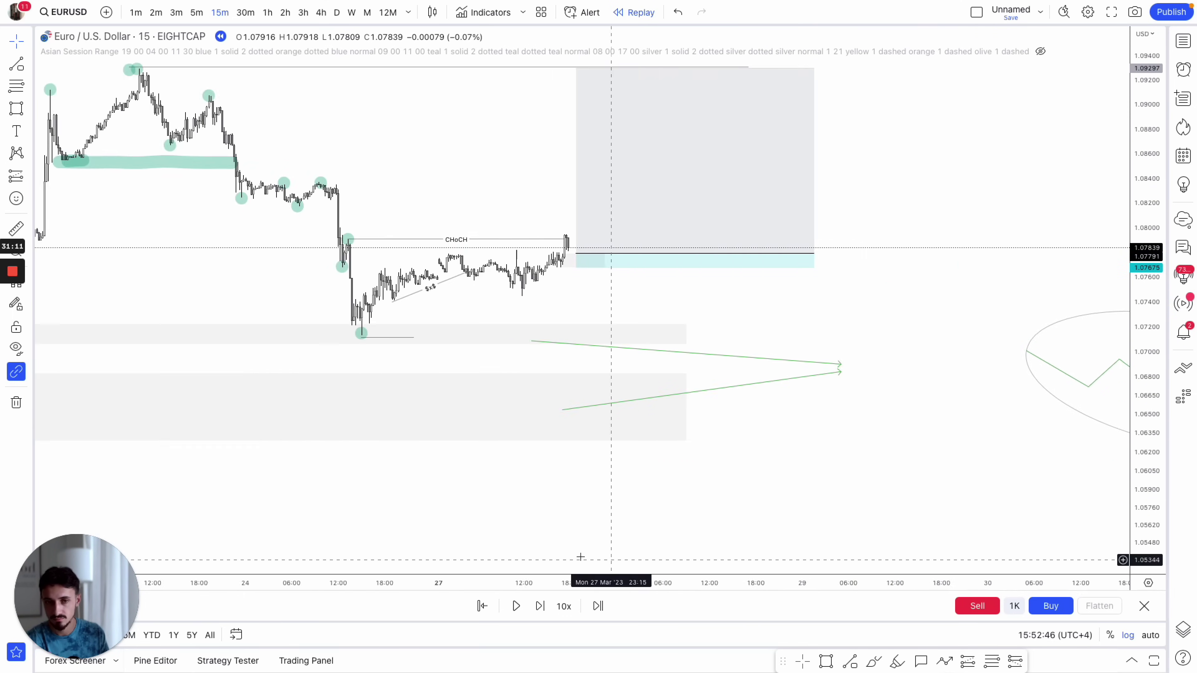
{"action": "scroll", "coordinate": [1117, 318], "scroll_direction": "up", "scroll_amount": 3}
{"action": "scroll", "coordinate": [1050, 329], "scroll_direction": "left", "scroll_amount": 5}
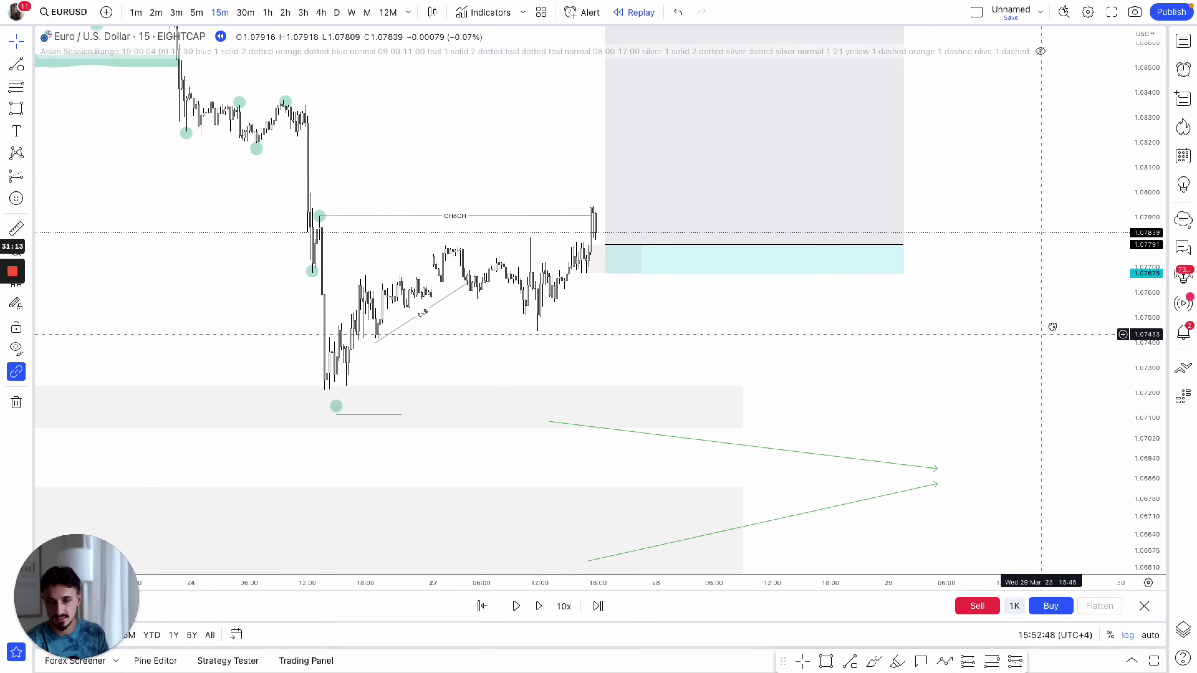
- Pull the long position's start back to the breakout candle, with entry at 1.07793, and replay price to the start of 28 March
{"action": "left_click_drag", "start_coordinate": [611, 236], "coordinate": [601, 240]}
{"action": "left_click", "coordinate": [658, 532]}
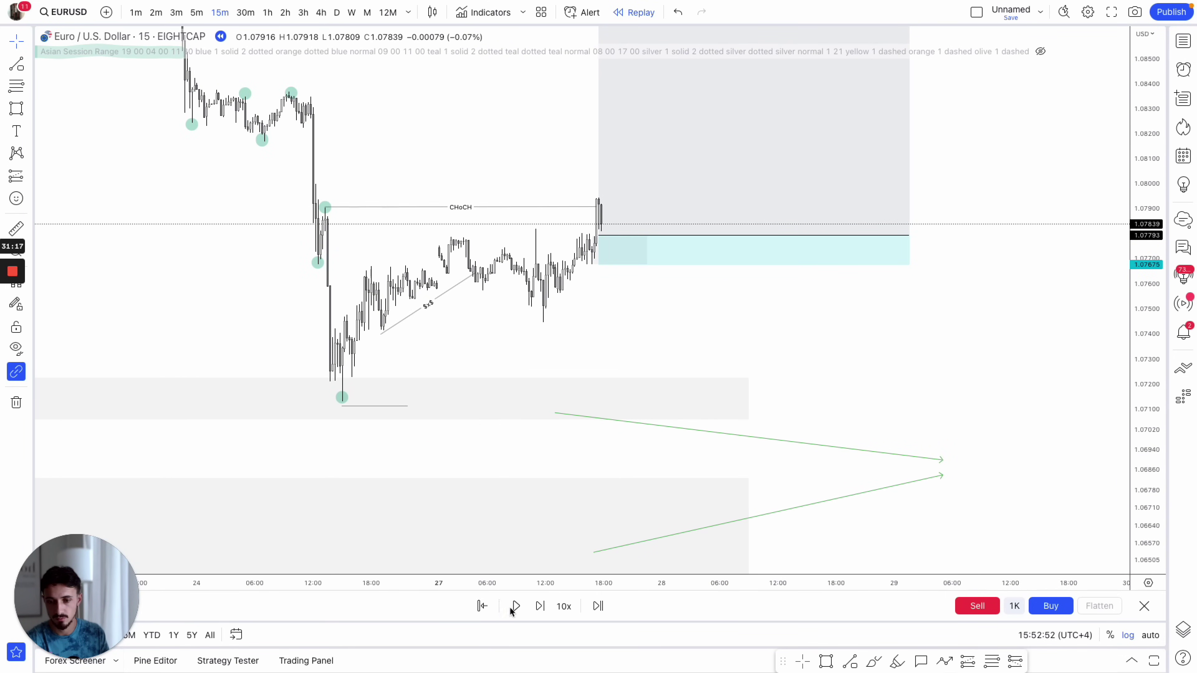
{"action": "left_click", "coordinate": [539, 607]}
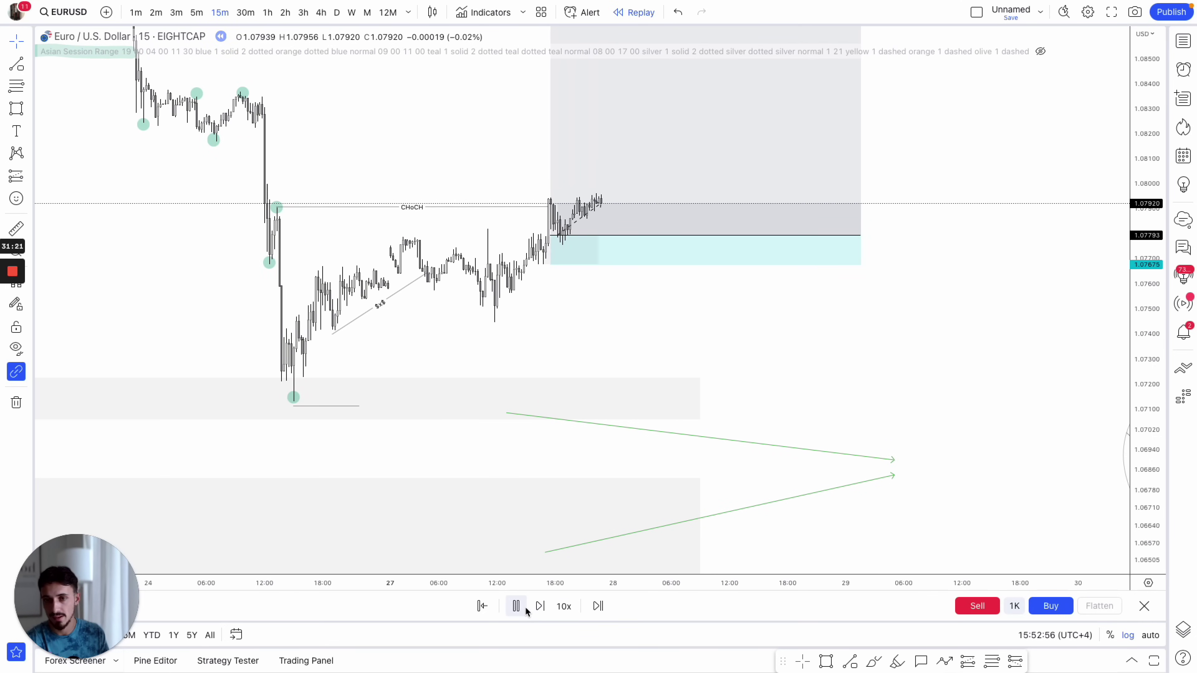
{"action": "left_click", "coordinate": [523, 606]}
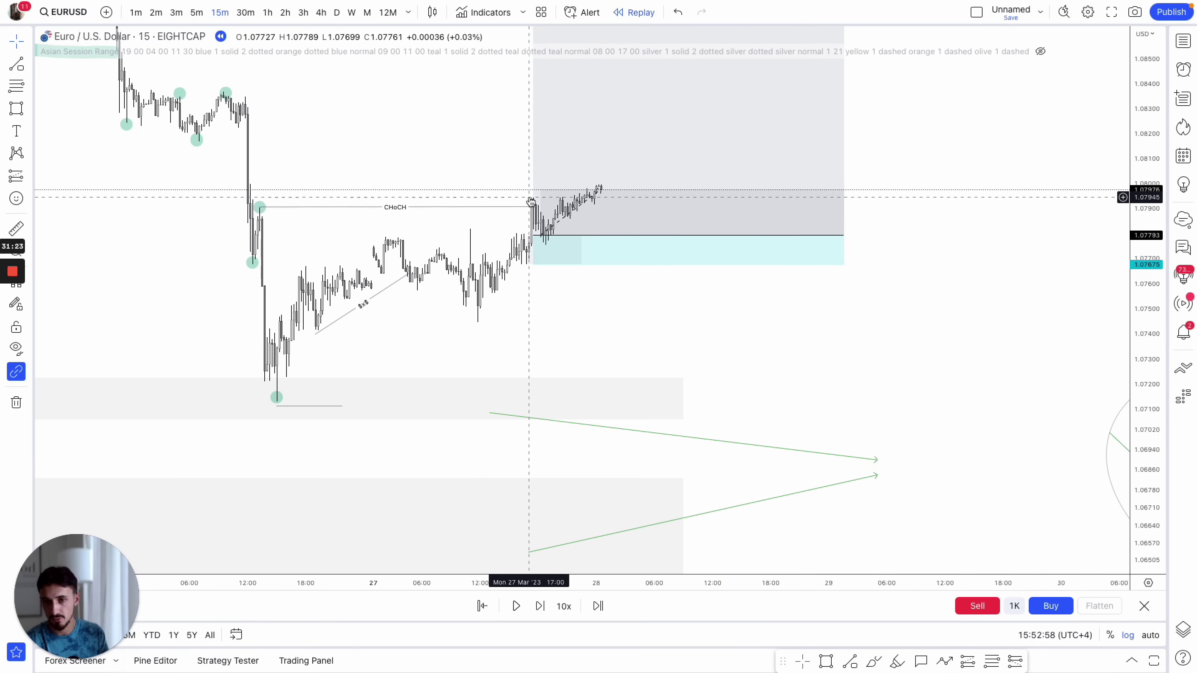
{"action": "left_click", "coordinate": [571, 204]}
{"action": "left_click", "coordinate": [633, 320]}
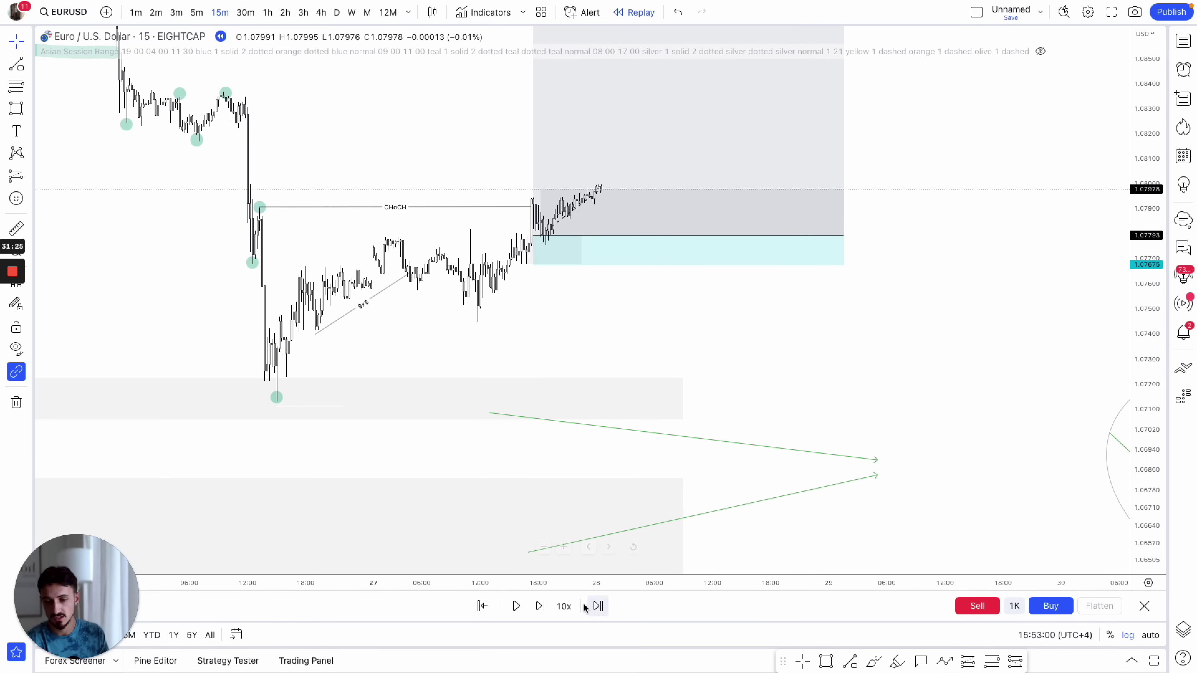
- Resume the replay and draw a trend line under the rising lows from about 1.0780 on 27 March to about 1.0833 on 29 March
{"action": "left_click", "coordinate": [517, 606]}
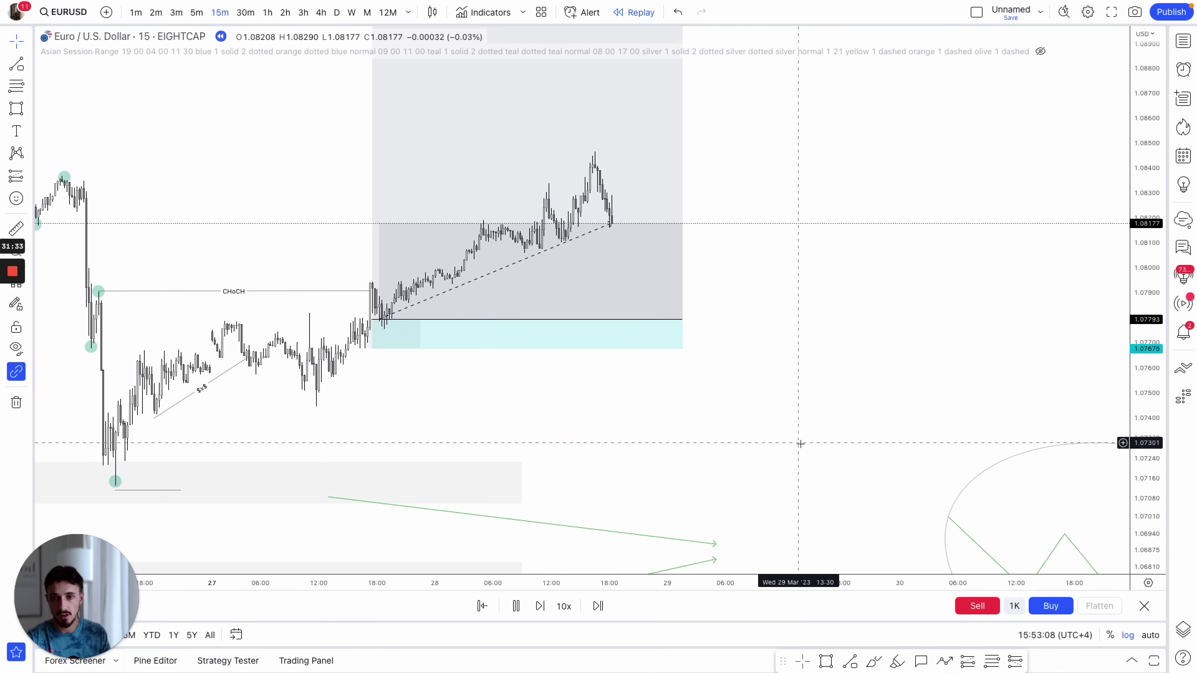
{"action": "left_click", "coordinate": [850, 661]}
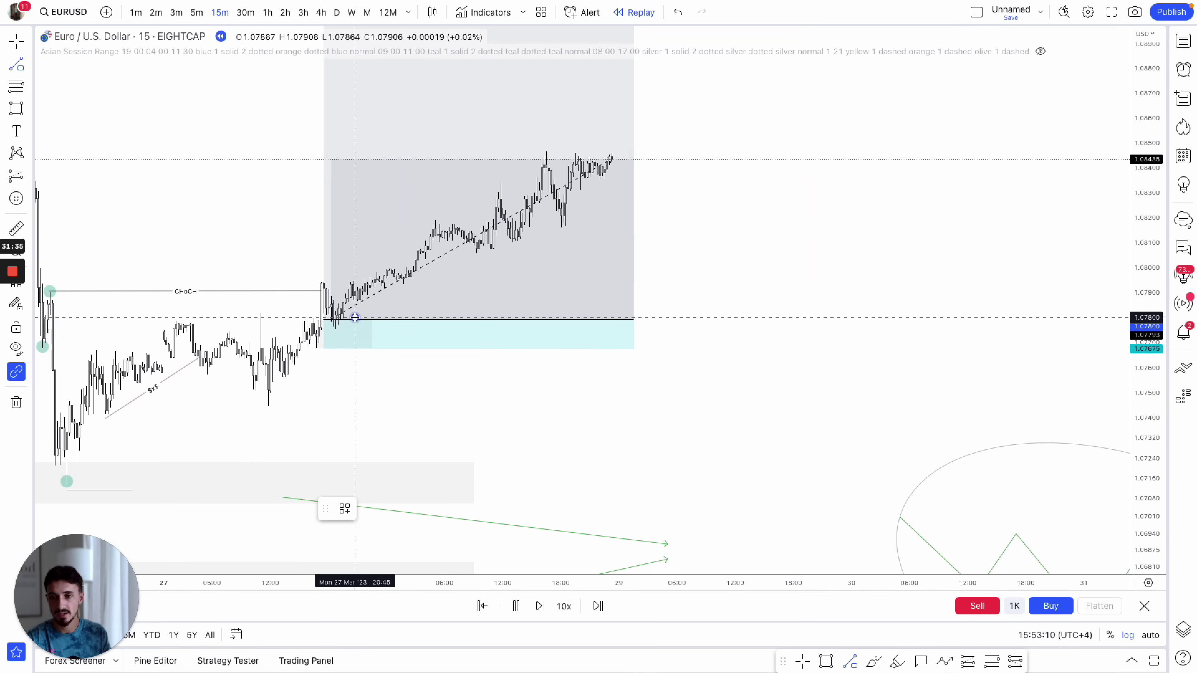
{"action": "left_click", "coordinate": [343, 317]}
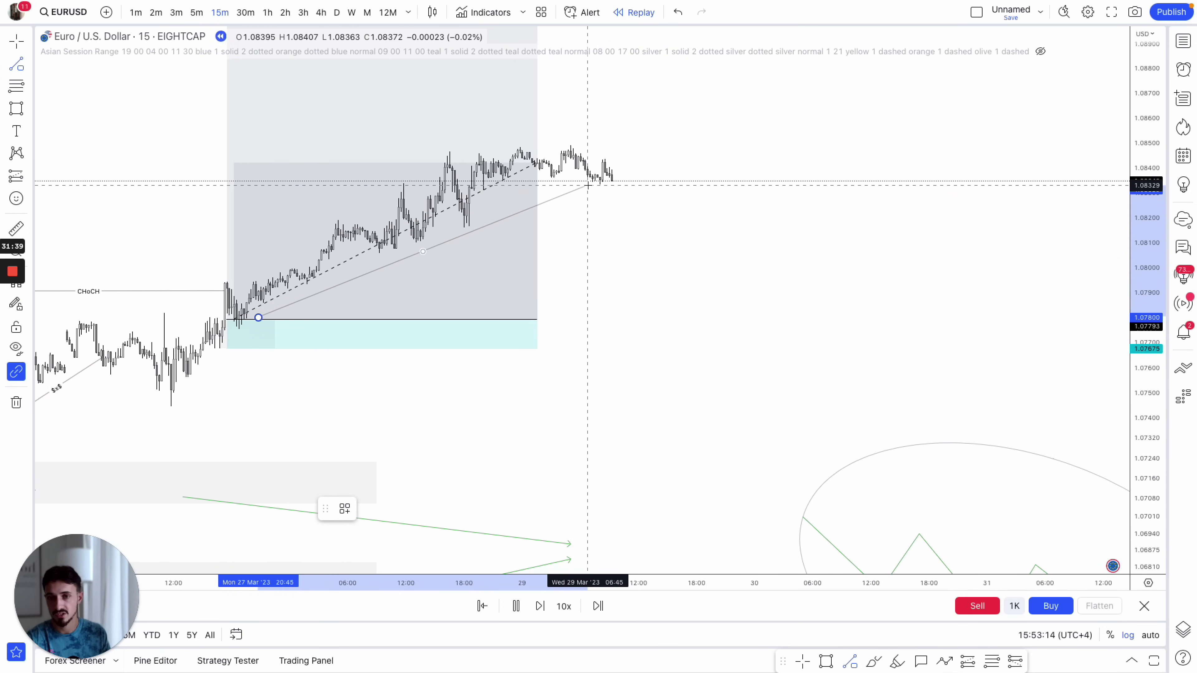
{"action": "left_click", "coordinate": [586, 188]}
{"action": "left_click", "coordinate": [668, 256]}
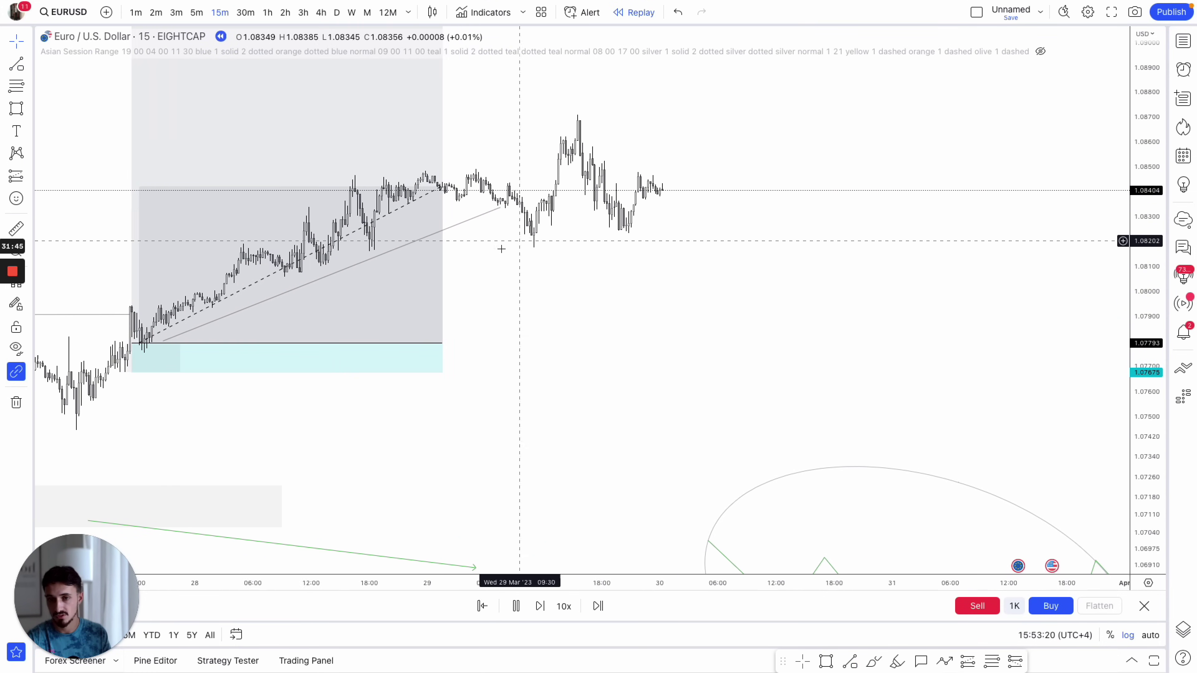
- Draw a second trend line beneath the 29–30 March lows, from about 1.0814 to 1.0825
{"action": "scroll", "coordinate": [735, 556], "scroll_direction": "down", "scroll_amount": 2}
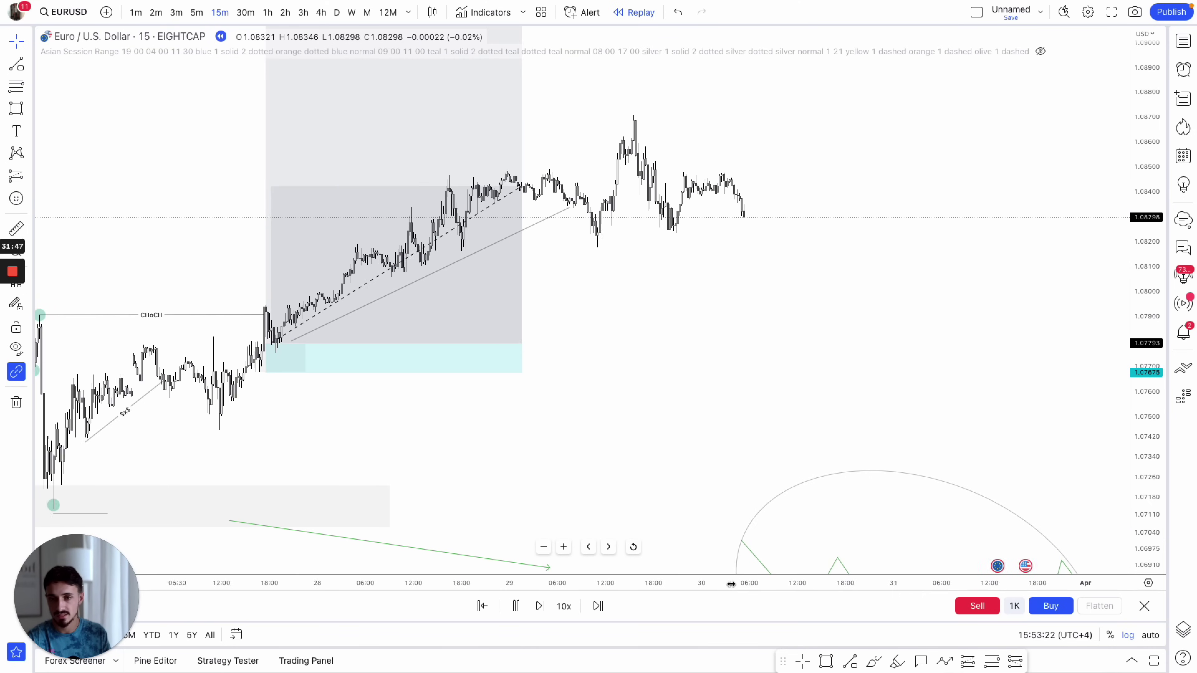
{"action": "left_click", "coordinate": [850, 661]}
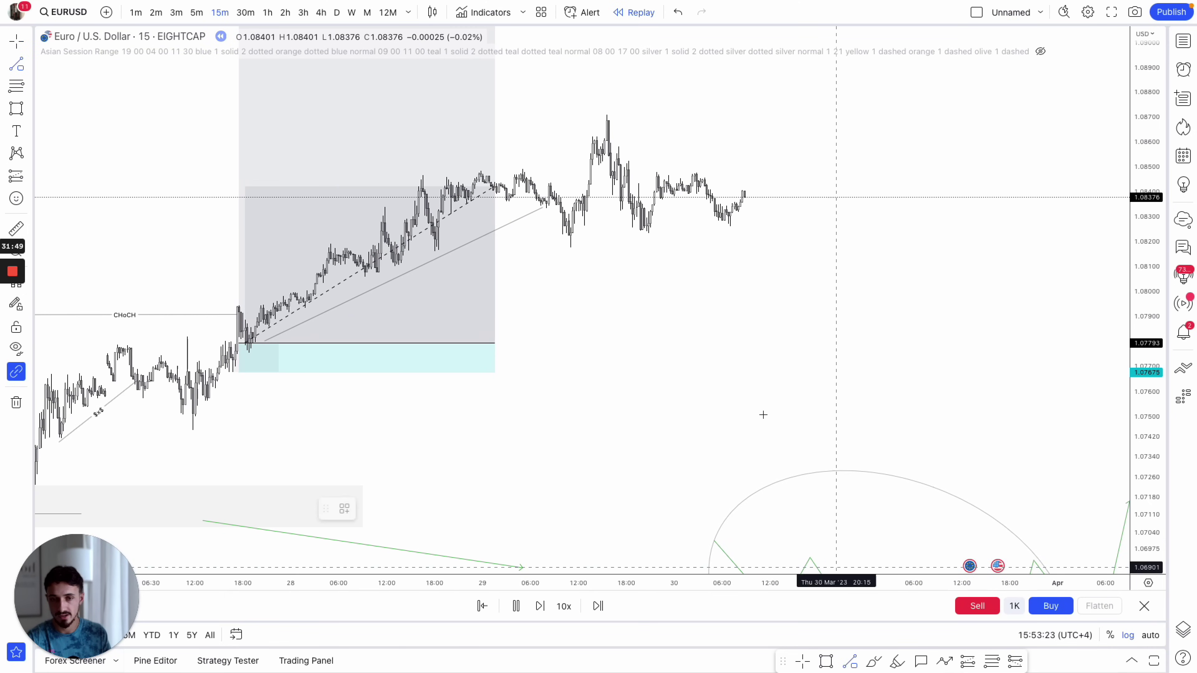
{"action": "left_click", "coordinate": [561, 257]}
{"action": "left_click", "coordinate": [711, 232]}
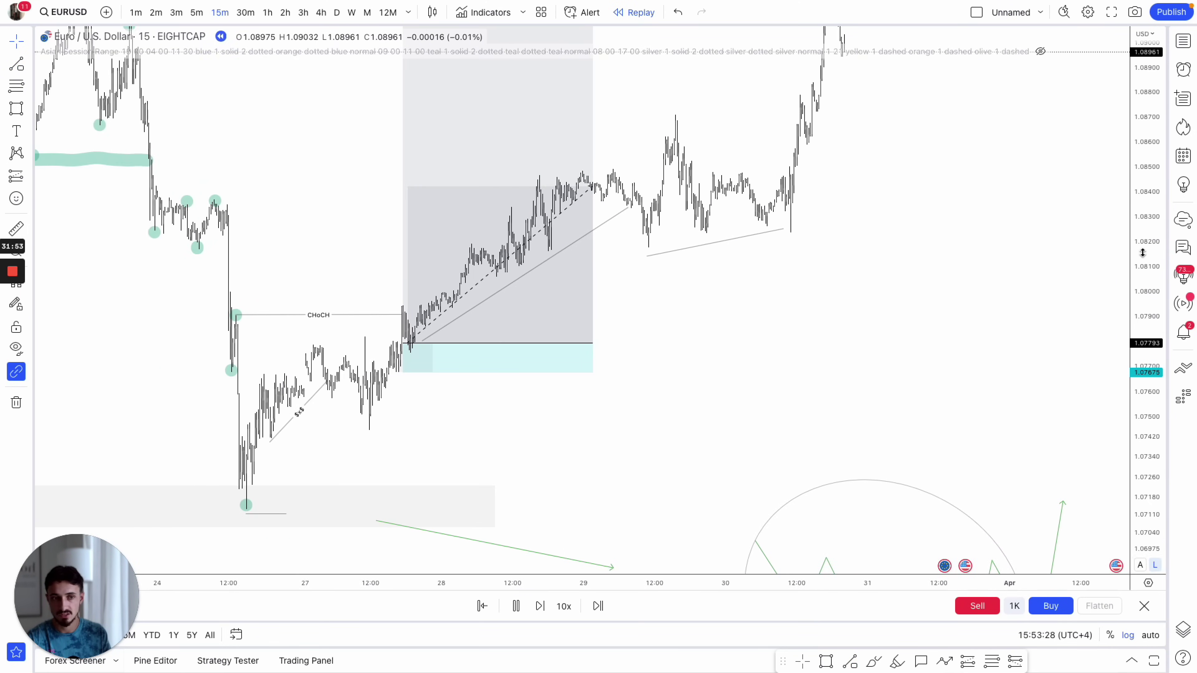
- Extend the long position box forward to about 1 April and pause the replay
{"action": "left_click_drag", "start_coordinate": [600, 362], "coordinate": [864, 345]}
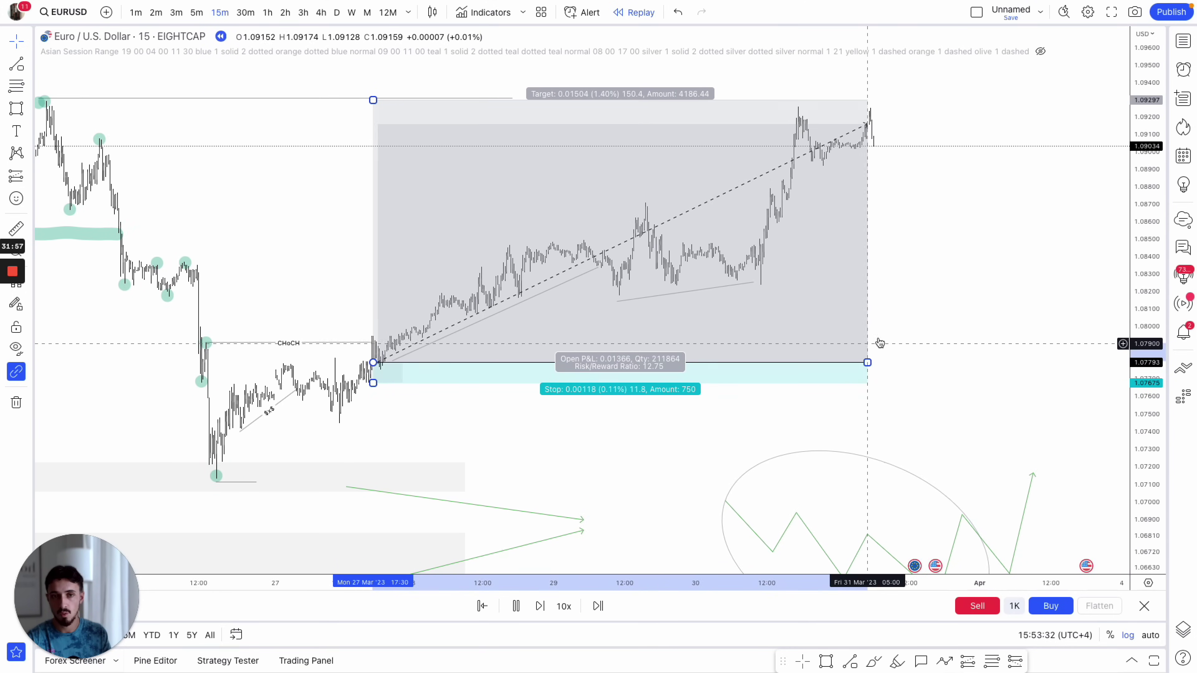
{"action": "left_click", "coordinate": [912, 92]}
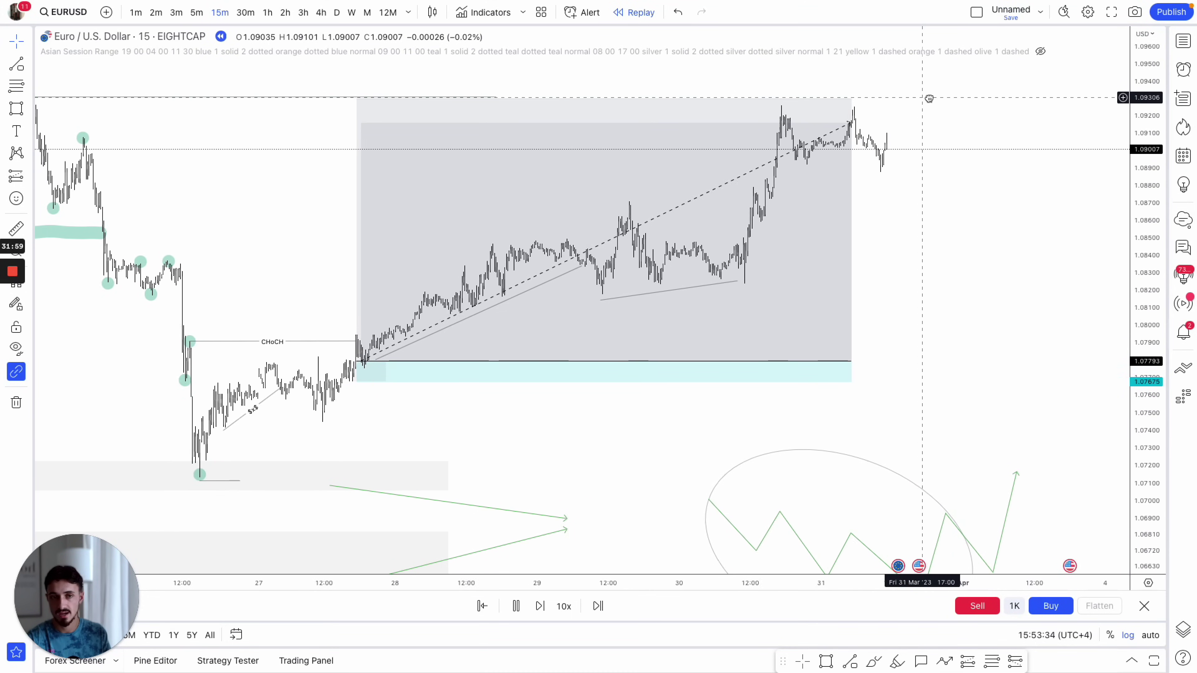
{"action": "left_click_drag", "start_coordinate": [847, 362], "coordinate": [931, 356]}
{"action": "left_click", "coordinate": [900, 414]}
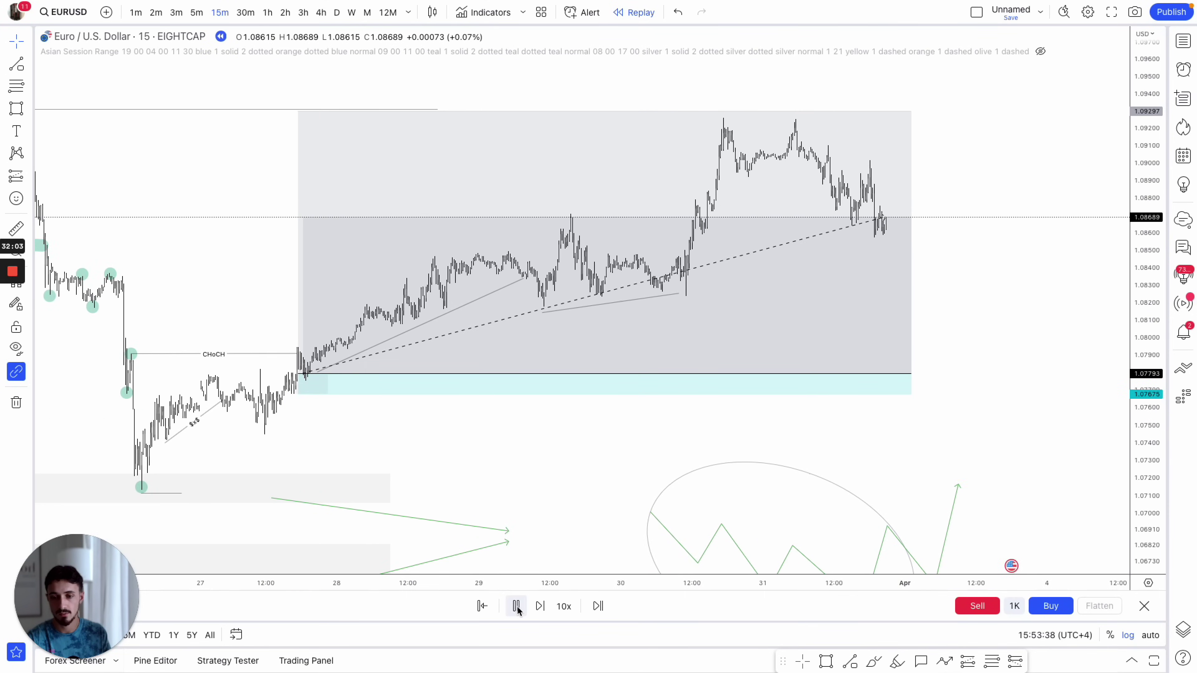
{"action": "left_click", "coordinate": [515, 606]}
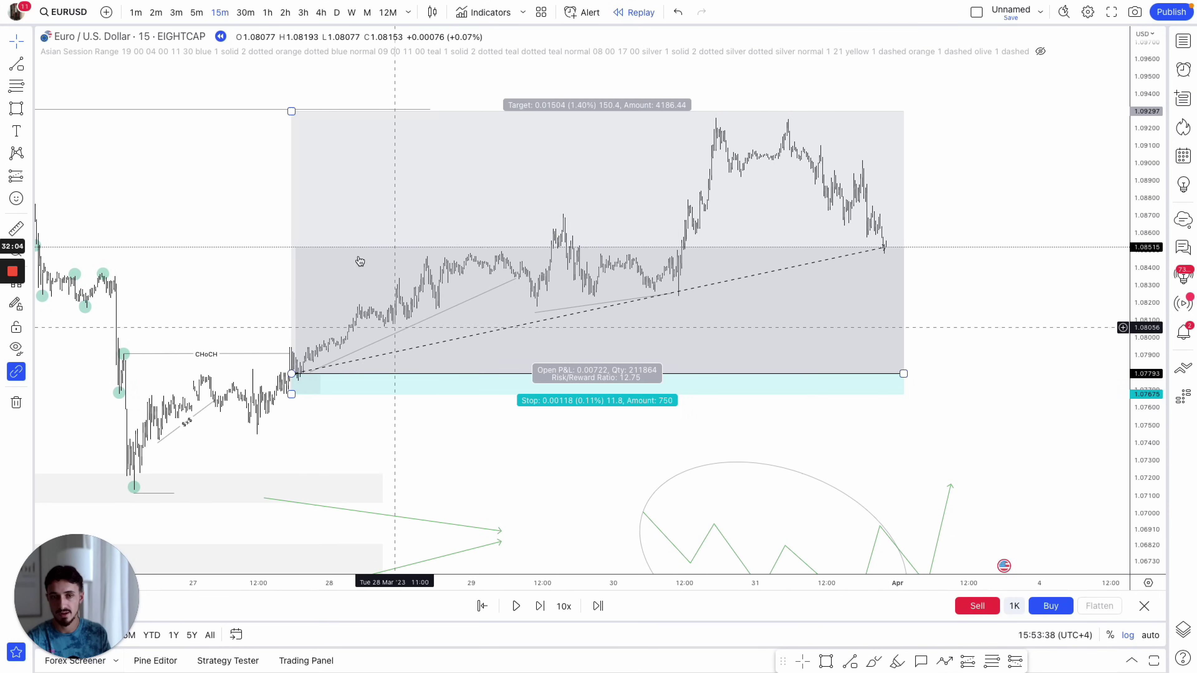
- Switch to the 1-hour timeframe and mark the equal highs of 30–31 March at about 1.09273 with a Liquidity template line
{"action": "left_click", "coordinate": [267, 12]}
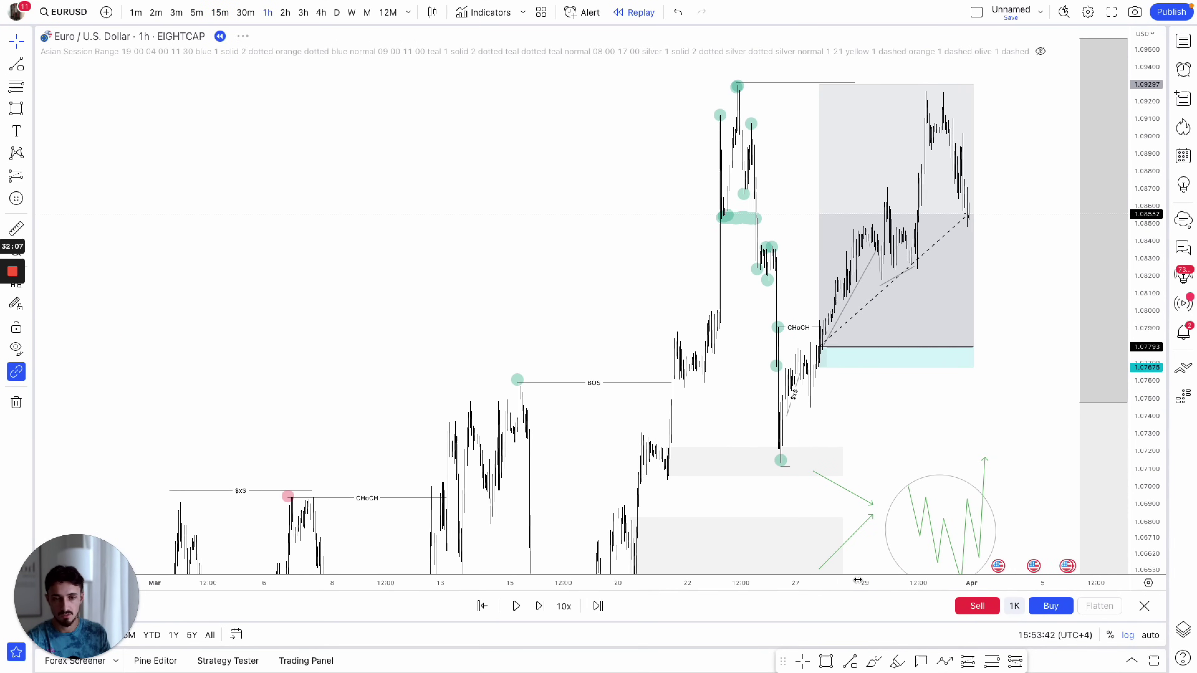
{"action": "scroll", "coordinate": [857, 580], "scroll_direction": "up", "scroll_amount": 5}
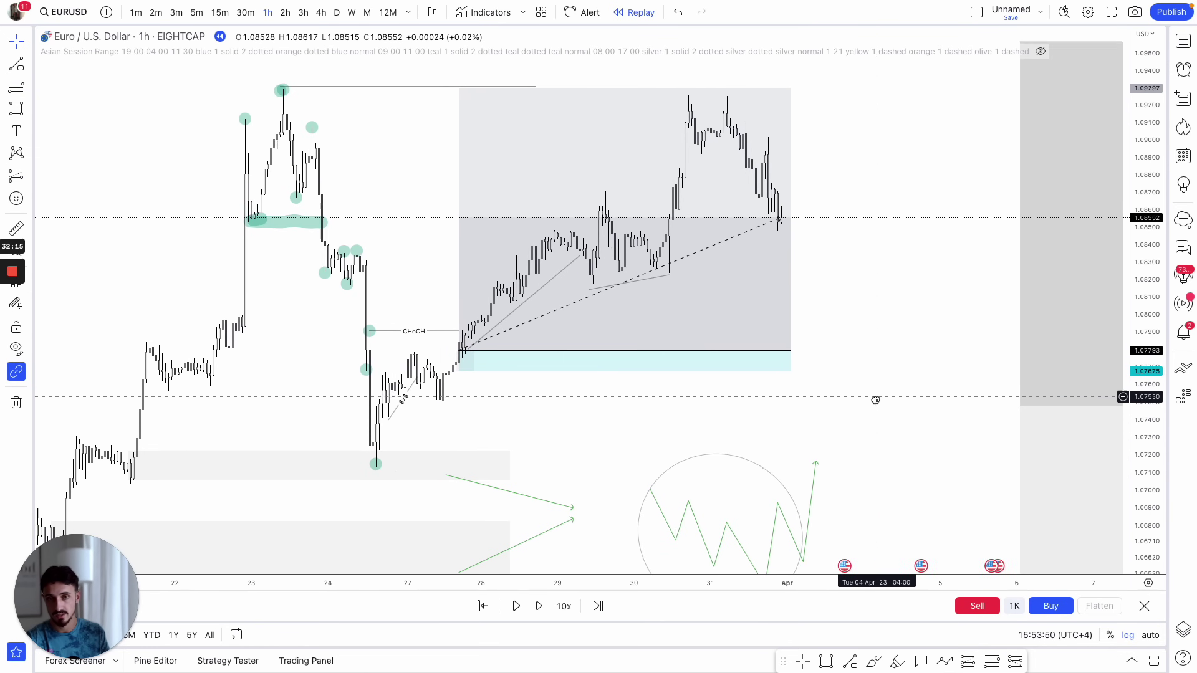
{"action": "left_click_drag", "start_coordinate": [873, 398], "coordinate": [867, 410]}
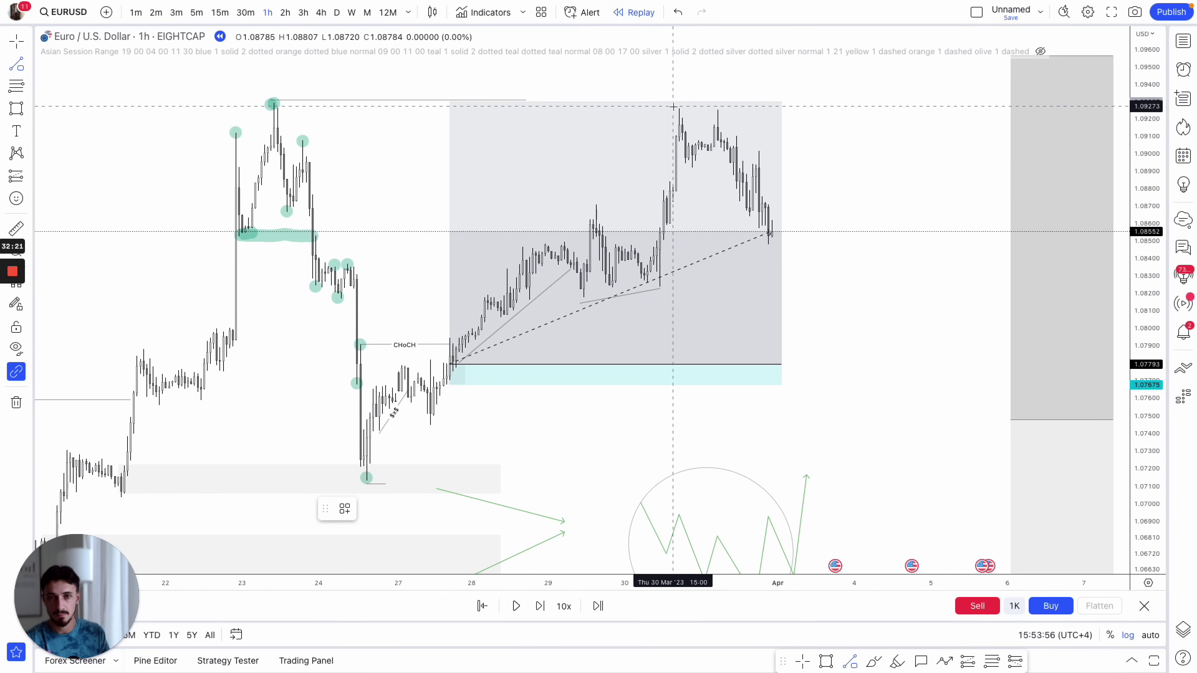
{"action": "left_click", "coordinate": [723, 107]}
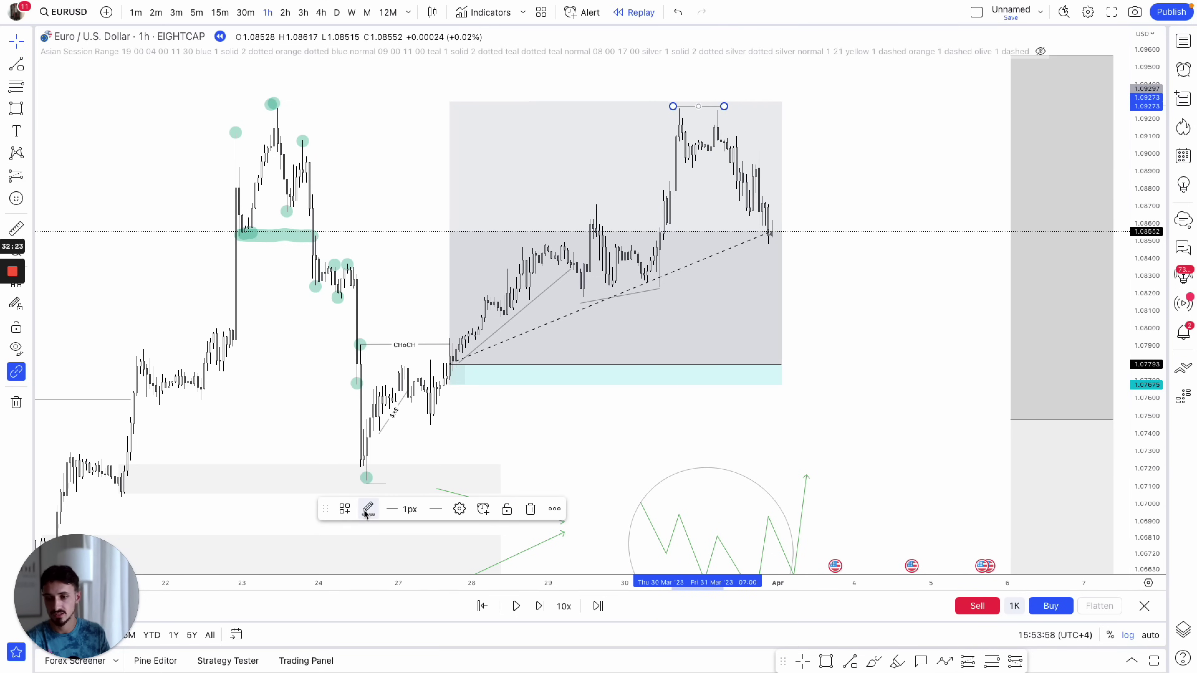
{"action": "left_click", "coordinate": [344, 508]}
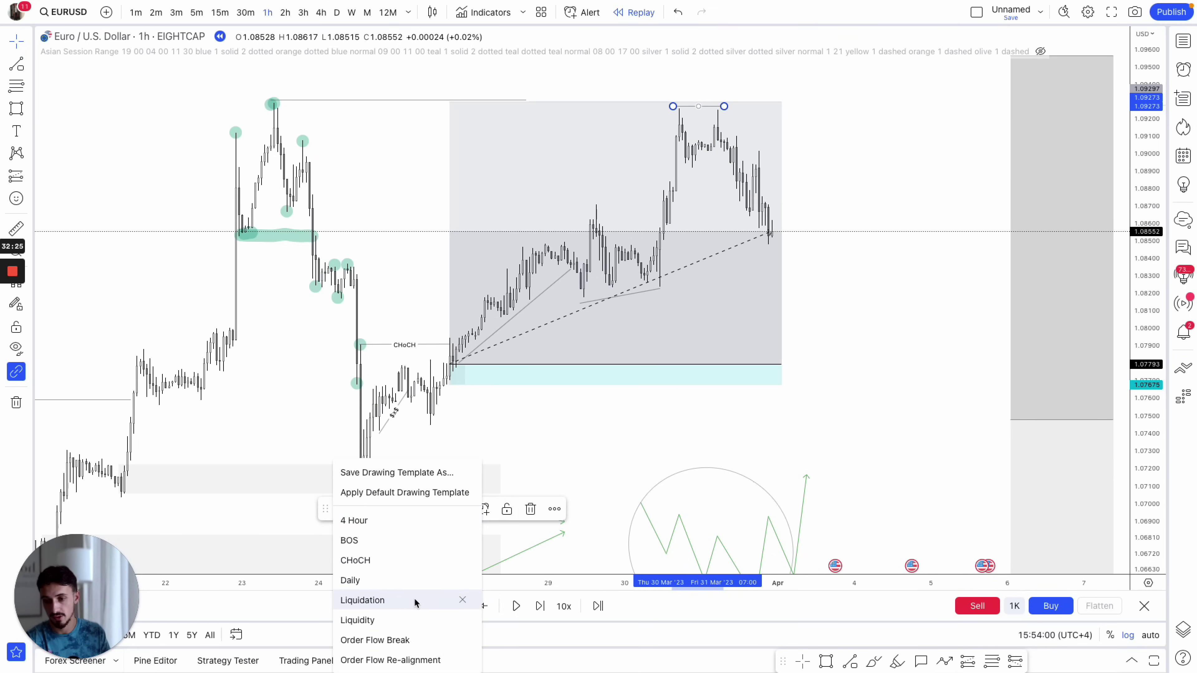
{"action": "left_click", "coordinate": [409, 620]}
{"action": "left_click", "coordinate": [640, 444]}
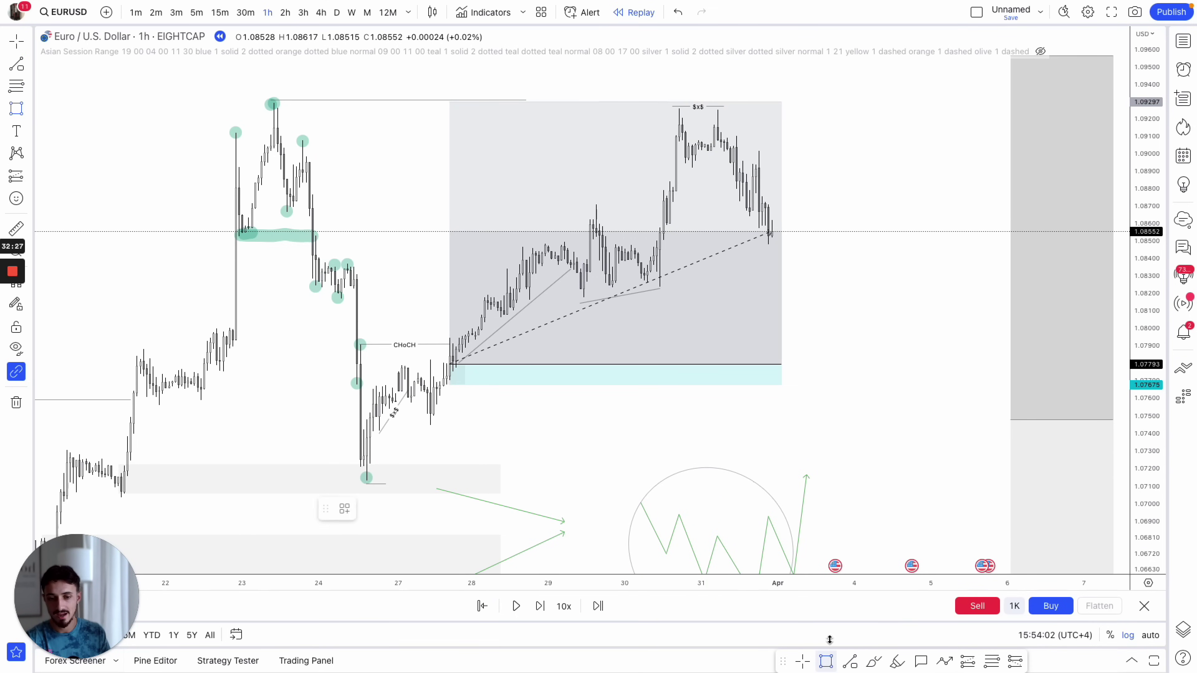
- Mark the supply zone at the 23 March swing high with a rectangle from about 1.0916 to 1.0930, extended to 31 March
{"action": "mouse_move", "coordinate": [271, 101]}
{"action": "left_mouse_down"}
{"action": "mouse_move", "coordinate": [312, 124]}
{"action": "mouse_move", "coordinate": [743, 125]}
{"action": "left_mouse_up"}
{"action": "left_click", "coordinate": [836, 132]}
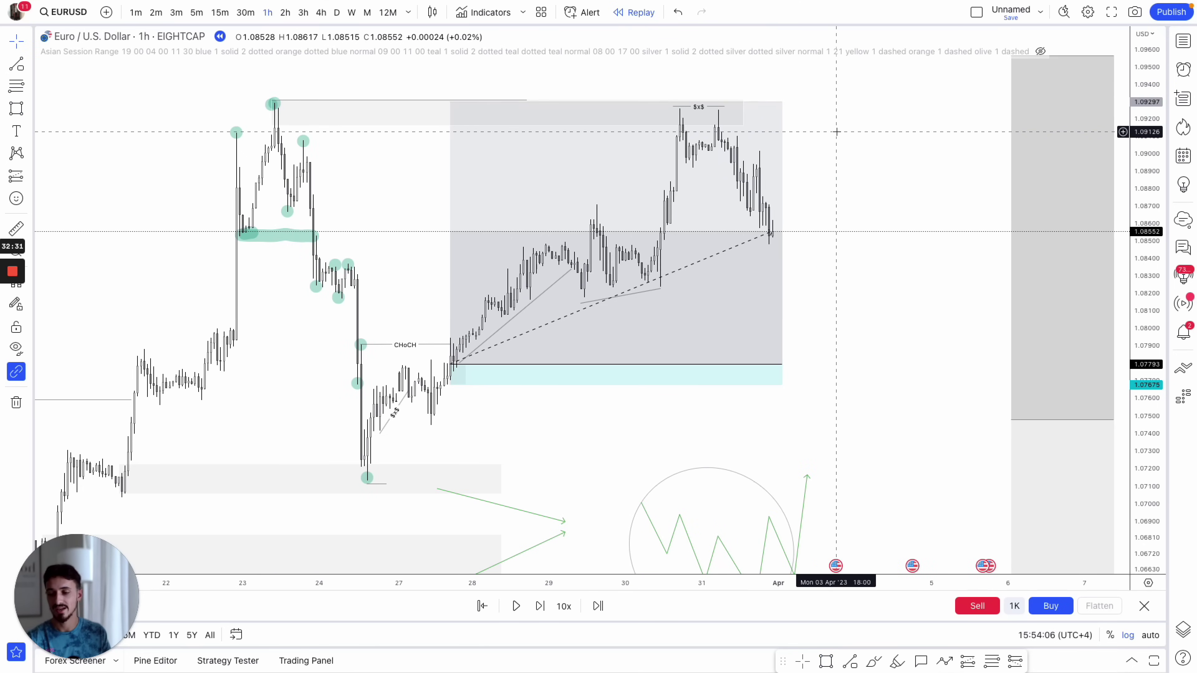
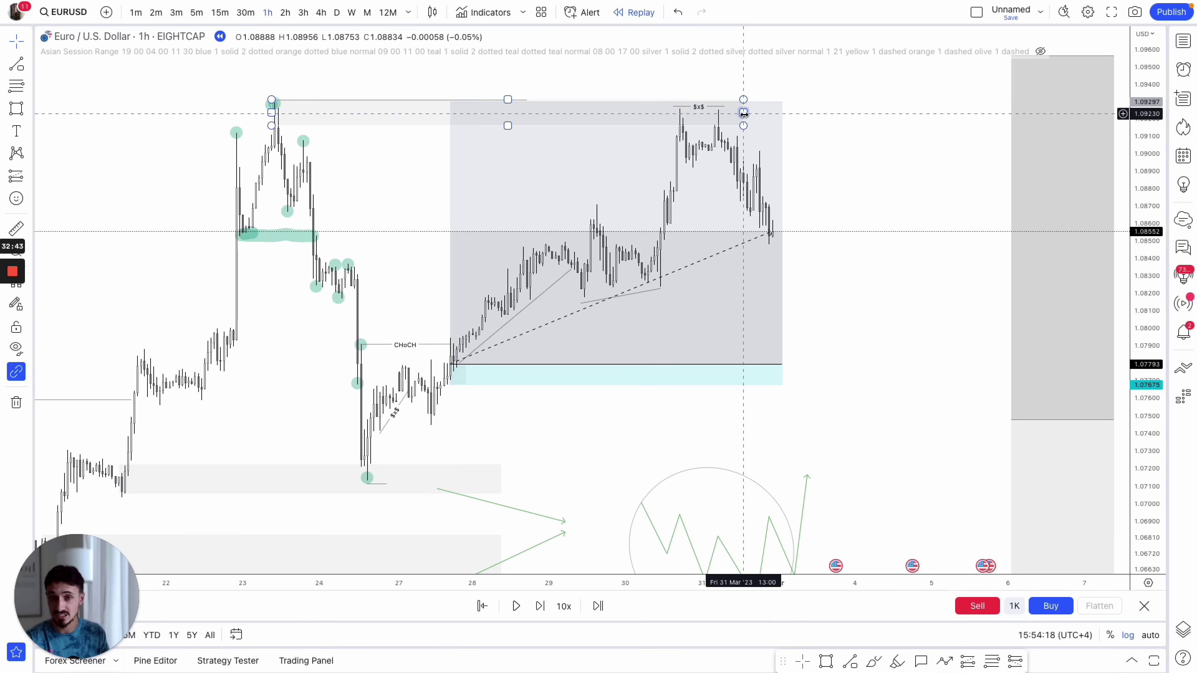
- Replay the price action on the 1-hour chart to about 3 April
{"action": "left_click", "coordinate": [867, 194]}
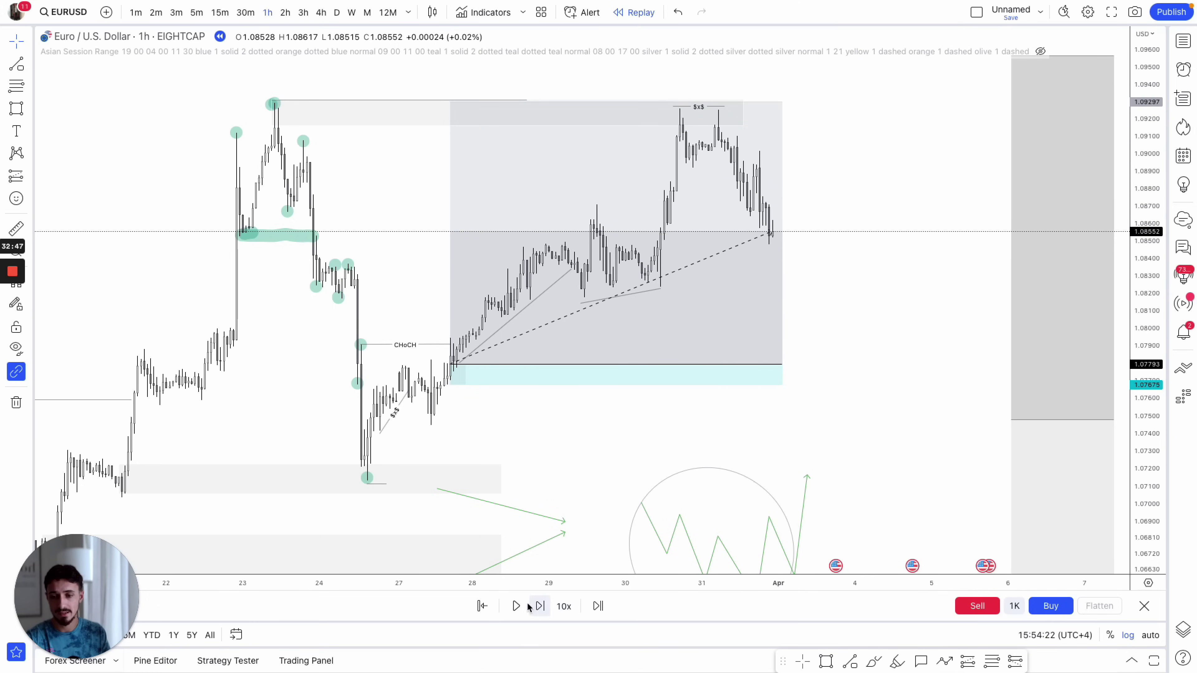
{"action": "left_click", "coordinate": [516, 606]}
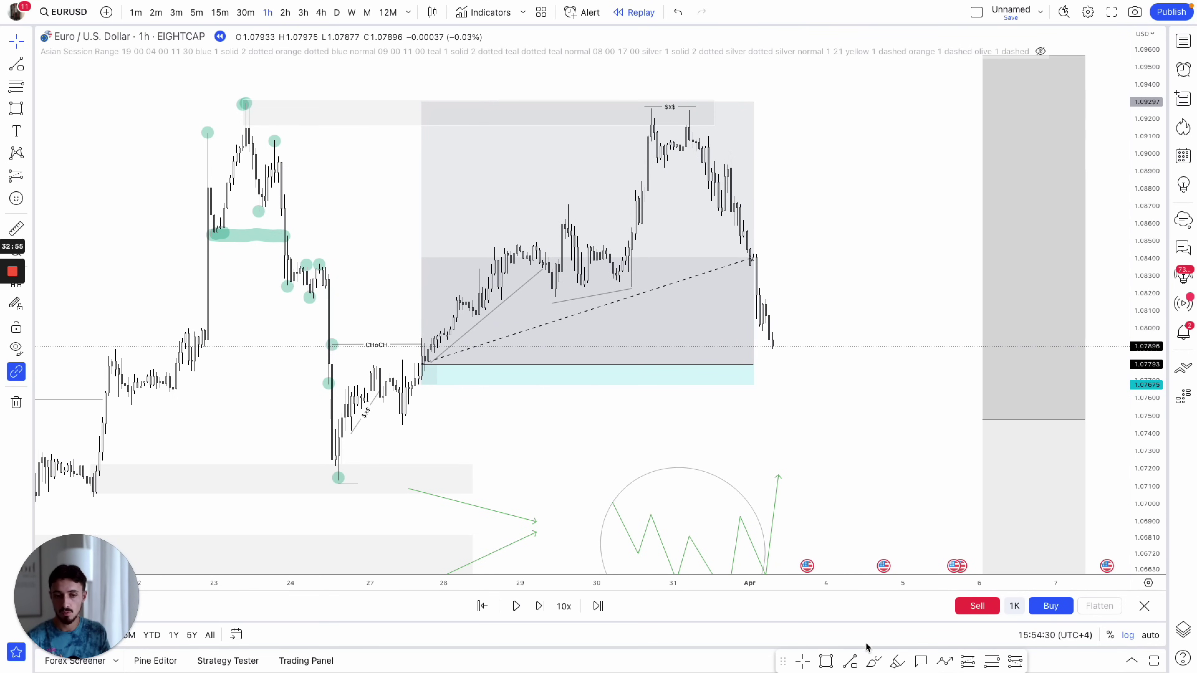
- Sketch red freehand strokes along the swing-high level and down the sell-off after the equal highs, and undo them
{"action": "left_click_drag", "start_coordinate": [686, 145], "coordinate": [745, 172]}
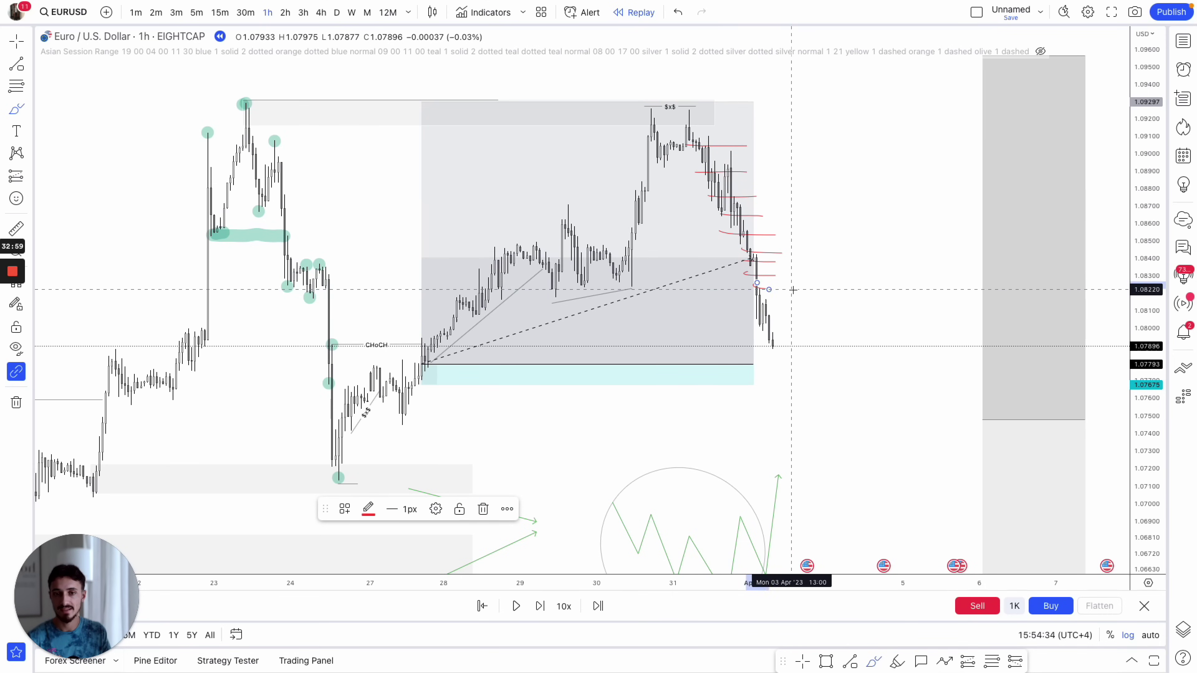
{"action": "left_click", "coordinate": [681, 19]}
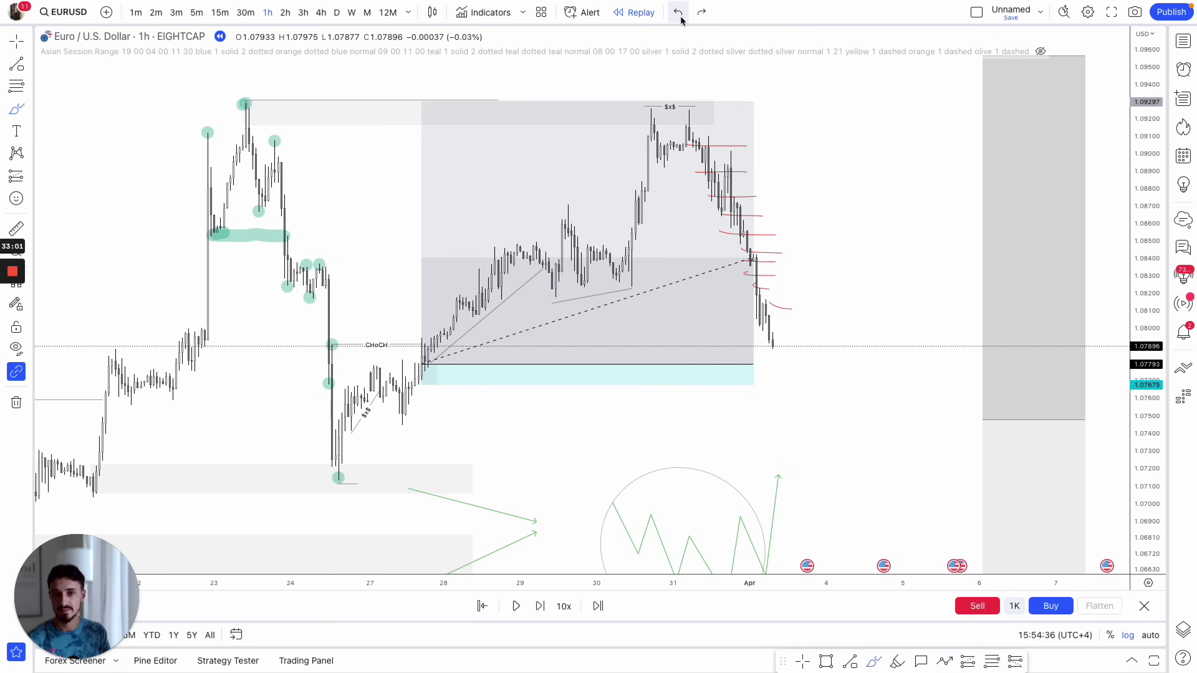
{"action": "left_click", "coordinate": [681, 19]}
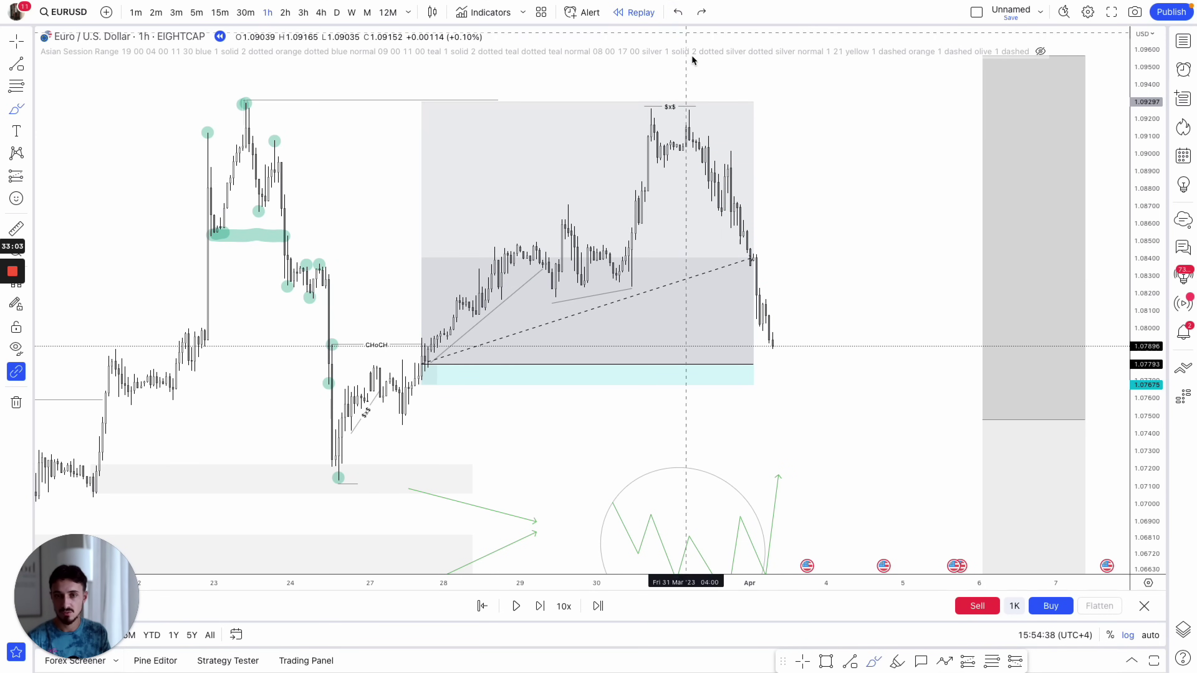
{"action": "left_click_drag", "start_coordinate": [224, 99], "coordinate": [715, 101]}
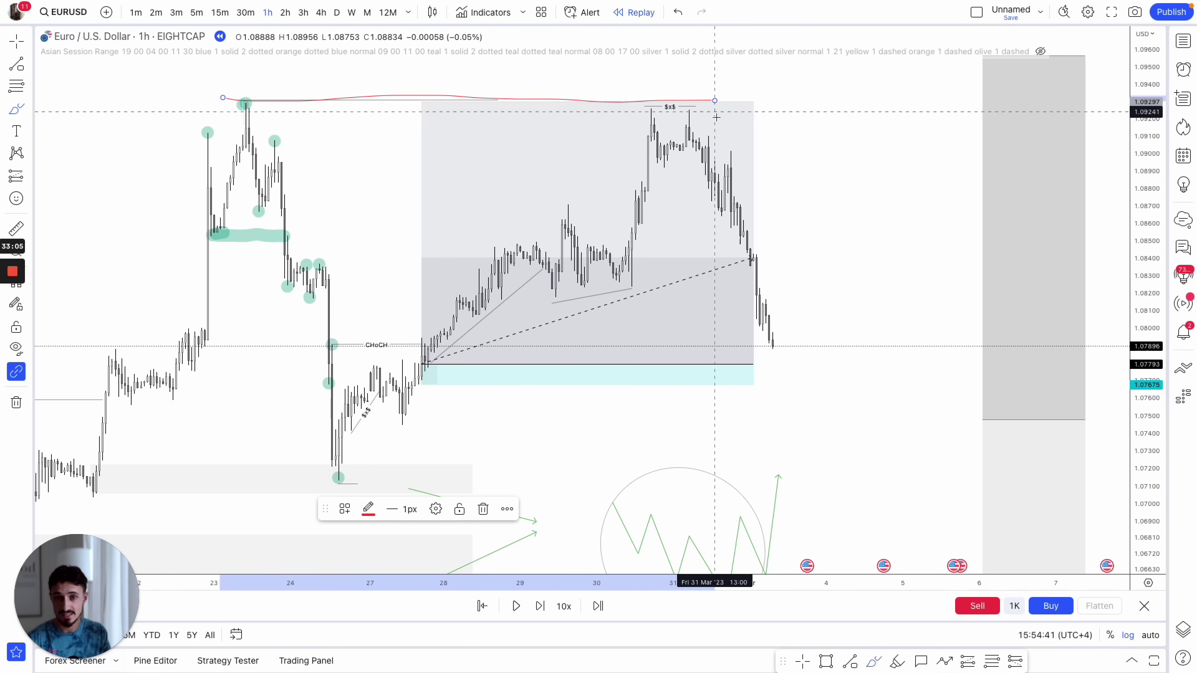
{"action": "mouse_move", "coordinate": [678, 147]}
{"action": "left_mouse_down"}
{"action": "mouse_move", "coordinate": [707, 149]}
{"action": "mouse_move", "coordinate": [689, 174]}
{"action": "mouse_move", "coordinate": [779, 241]}
{"action": "left_mouse_up"}
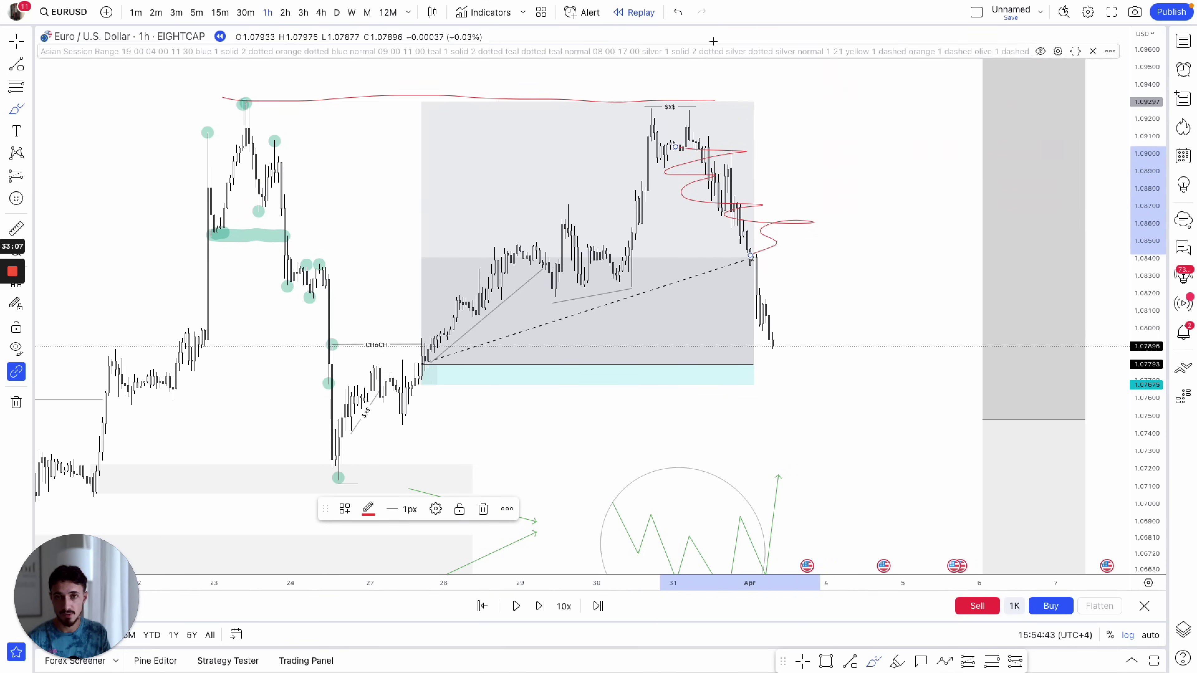
{"action": "left_click", "coordinate": [681, 16]}
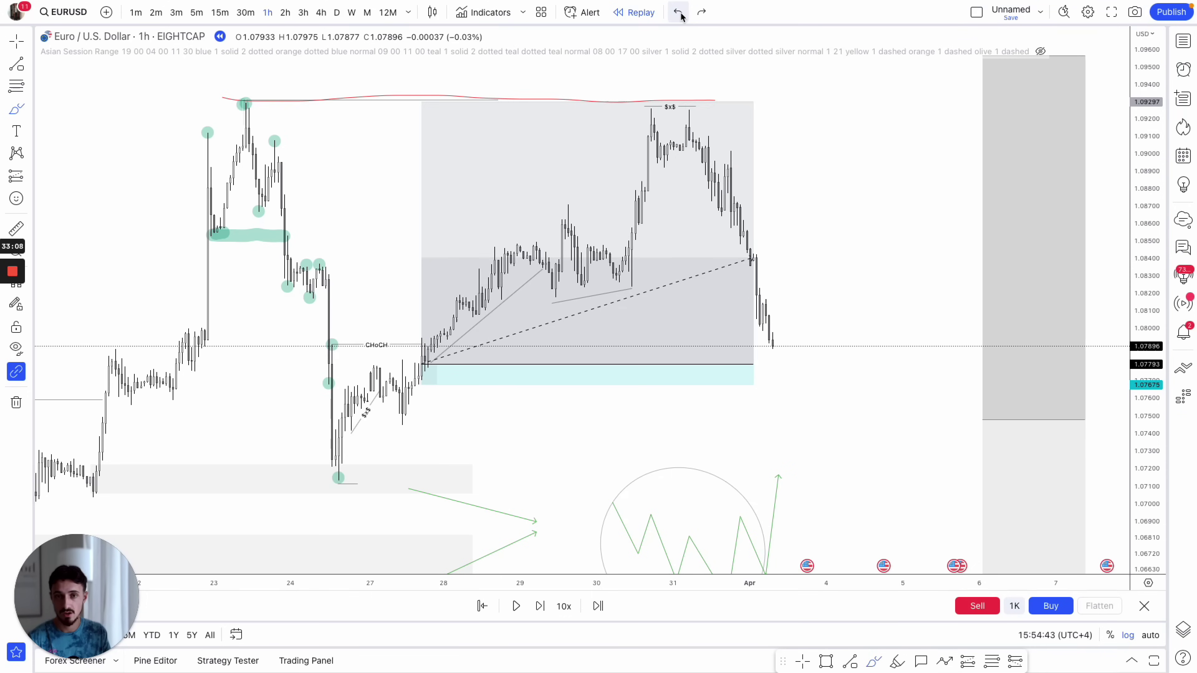
- Replay price beyond the 1.09297 target to 4 April and extend the long position box to the latest candle
{"action": "left_click", "coordinate": [521, 607]}
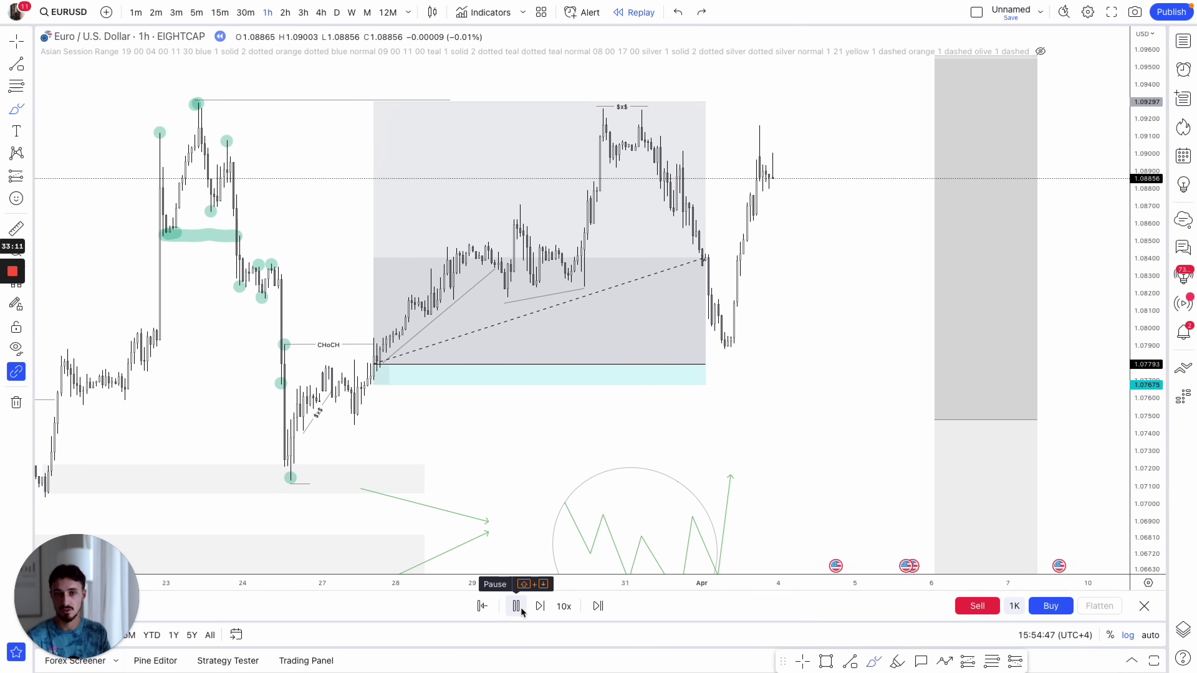
{"action": "left_click", "coordinate": [516, 606]}
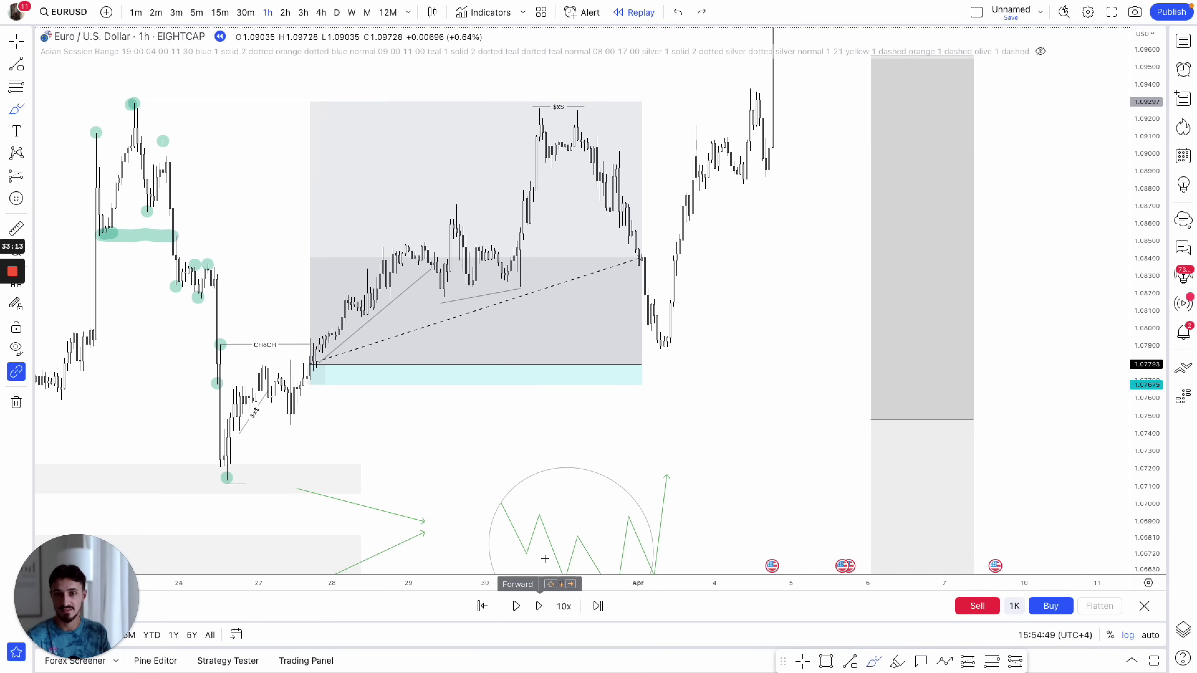
{"action": "left_click_drag", "start_coordinate": [639, 364], "coordinate": [667, 365]}
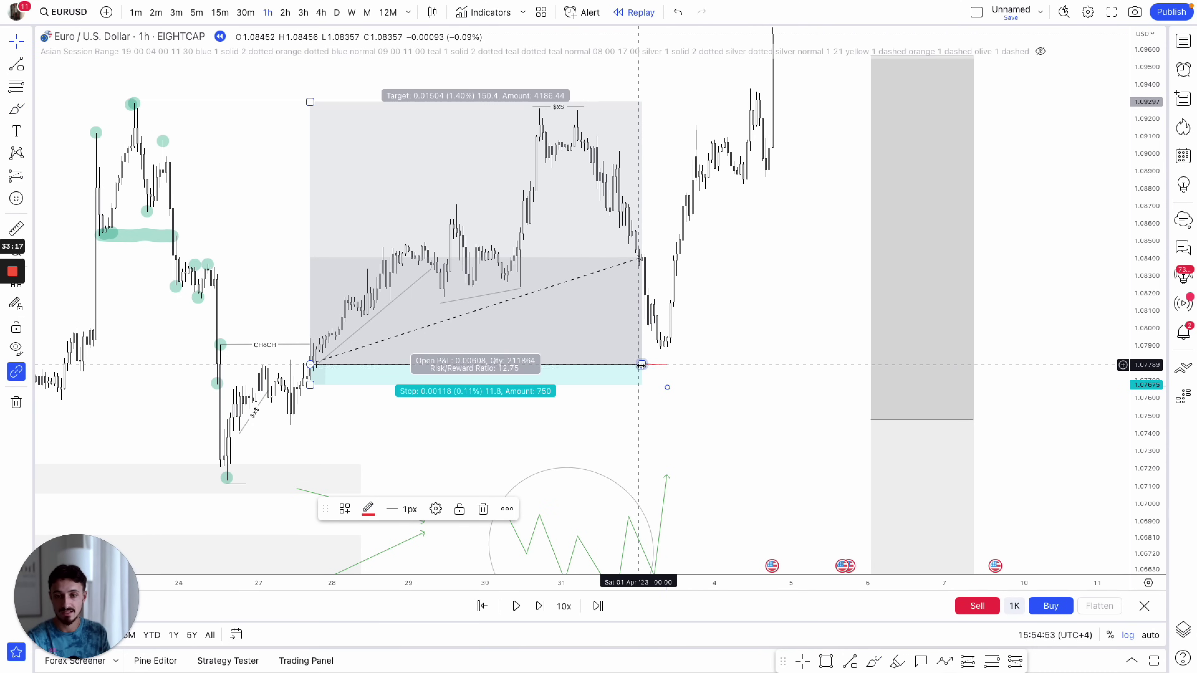
{"action": "left_click_drag", "start_coordinate": [641, 364], "coordinate": [778, 364]}
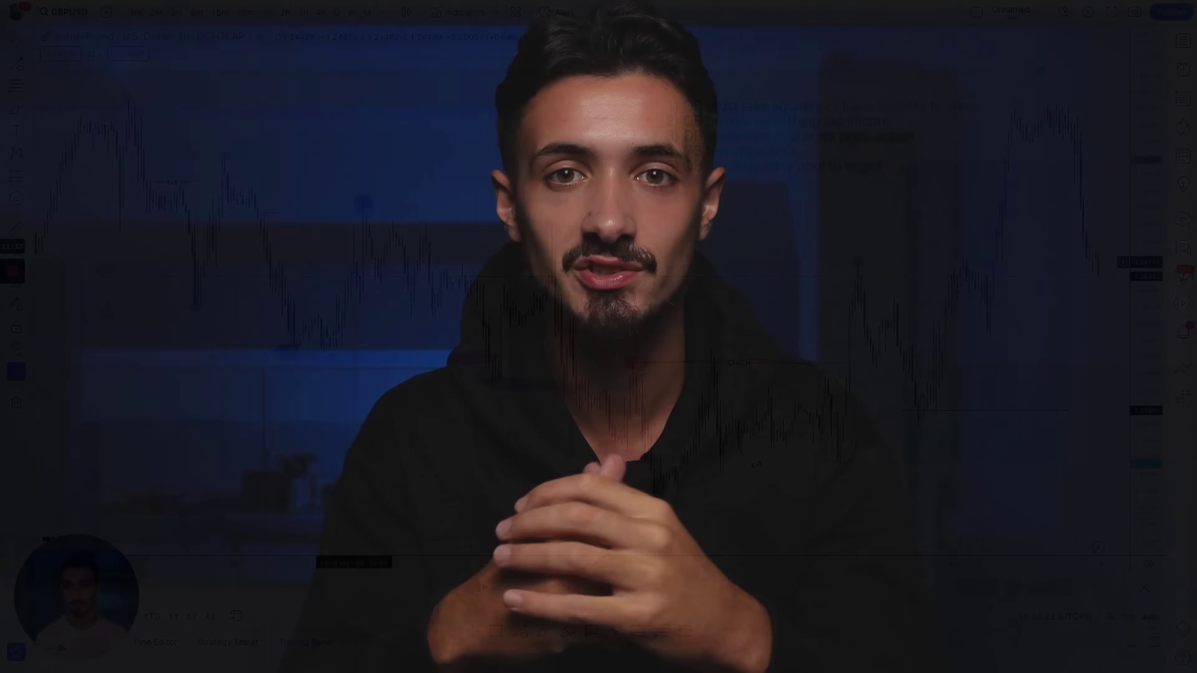